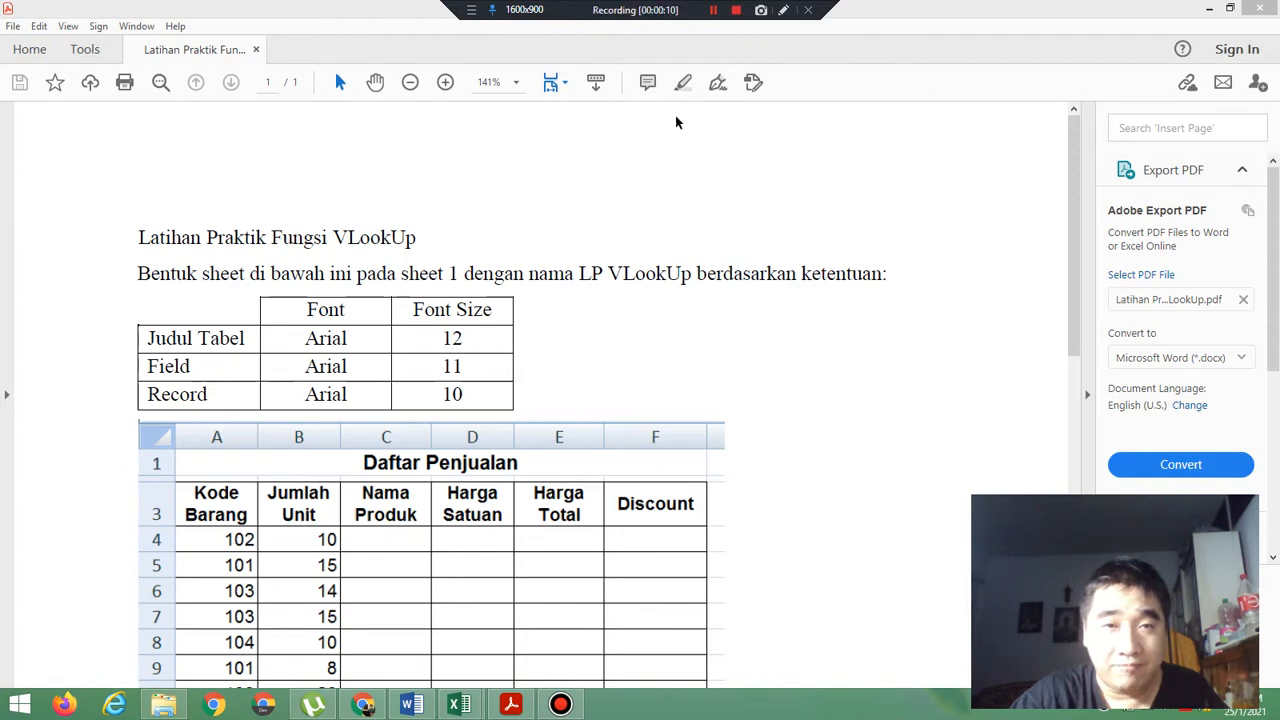
Highlight the word VLookUp in the exercise title and open a blank Notepad window.
drag(334, 237, 416, 238)
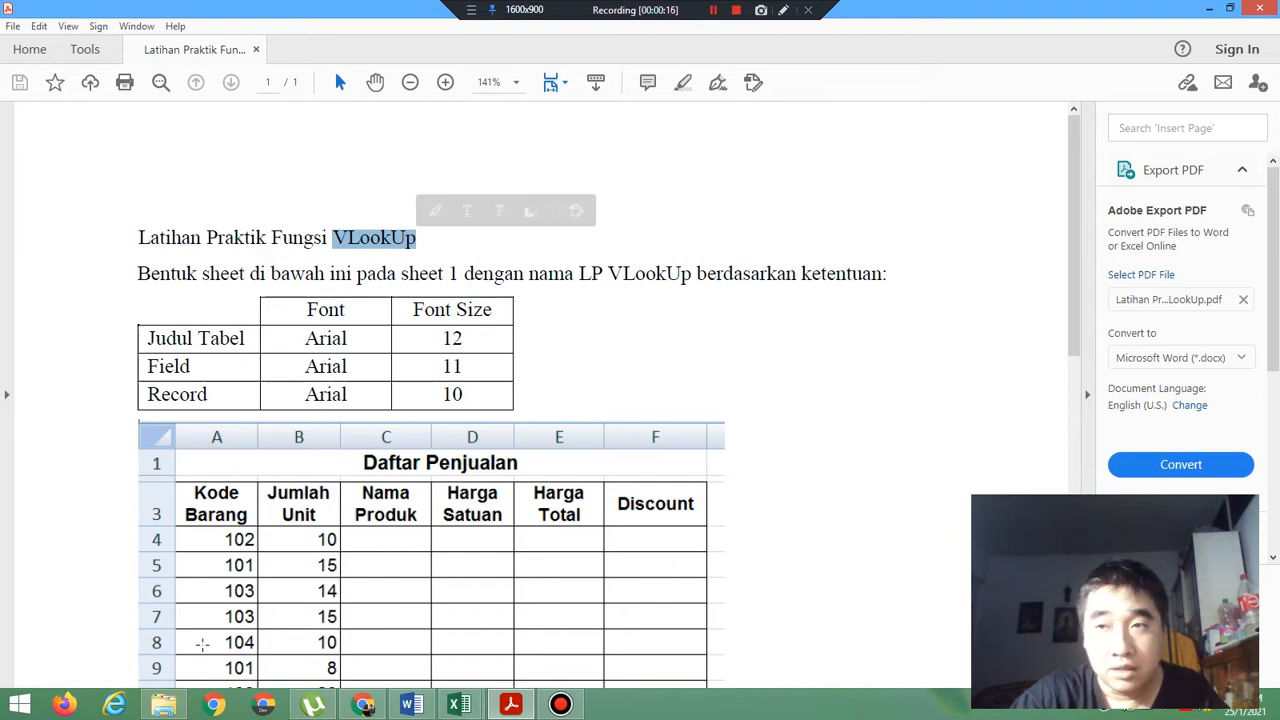
click(1250, 202)
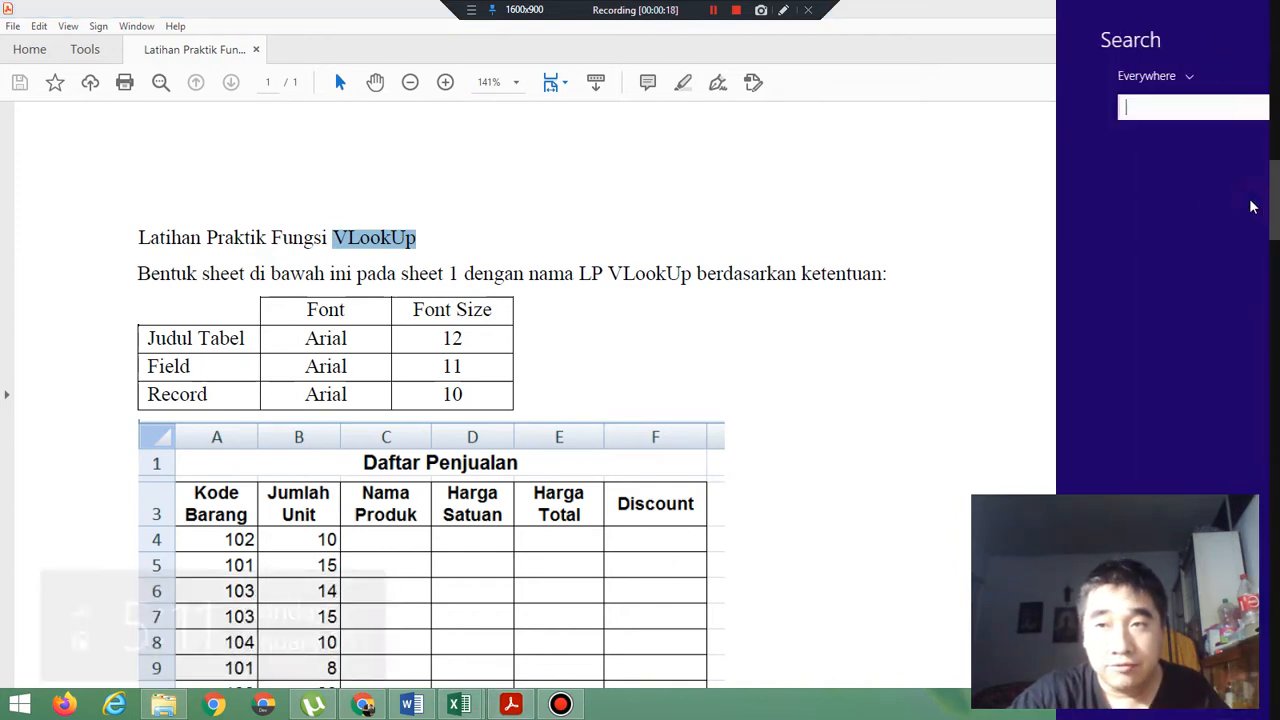
text(notepad)
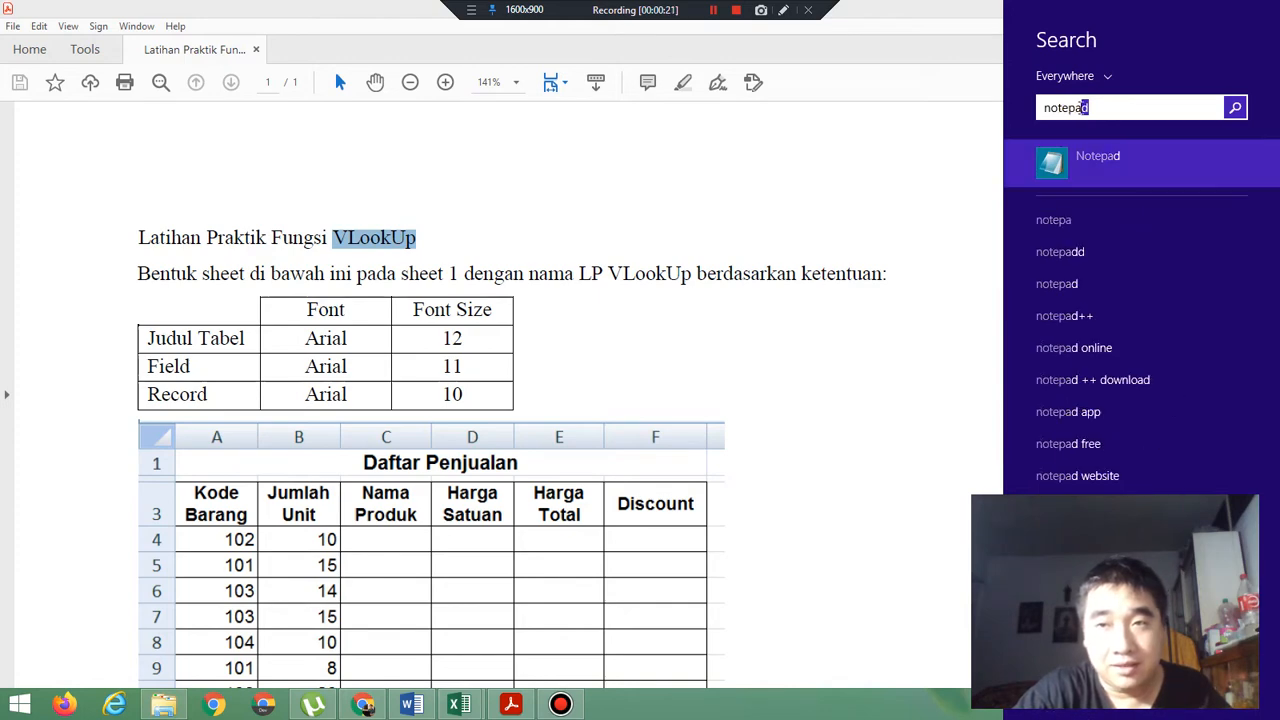
key(Return)
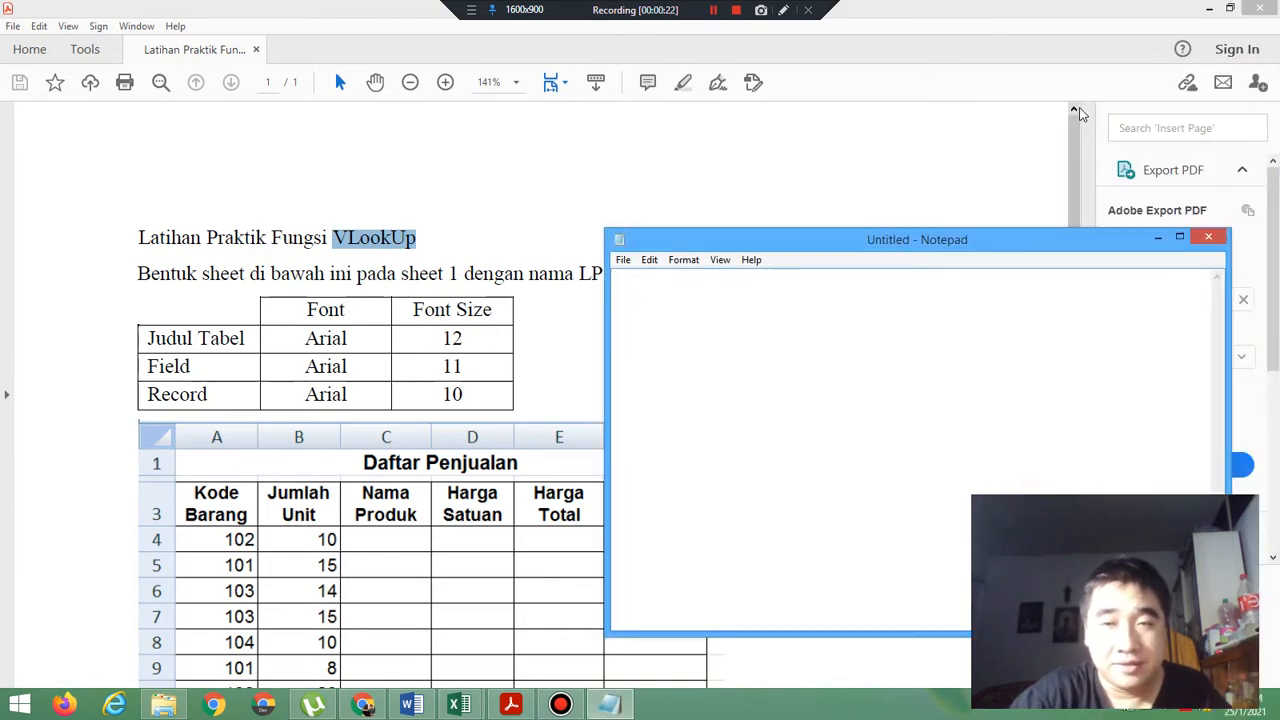
Set the Notepad font size to 28, keeping Consolas Regular.
click(682, 261)
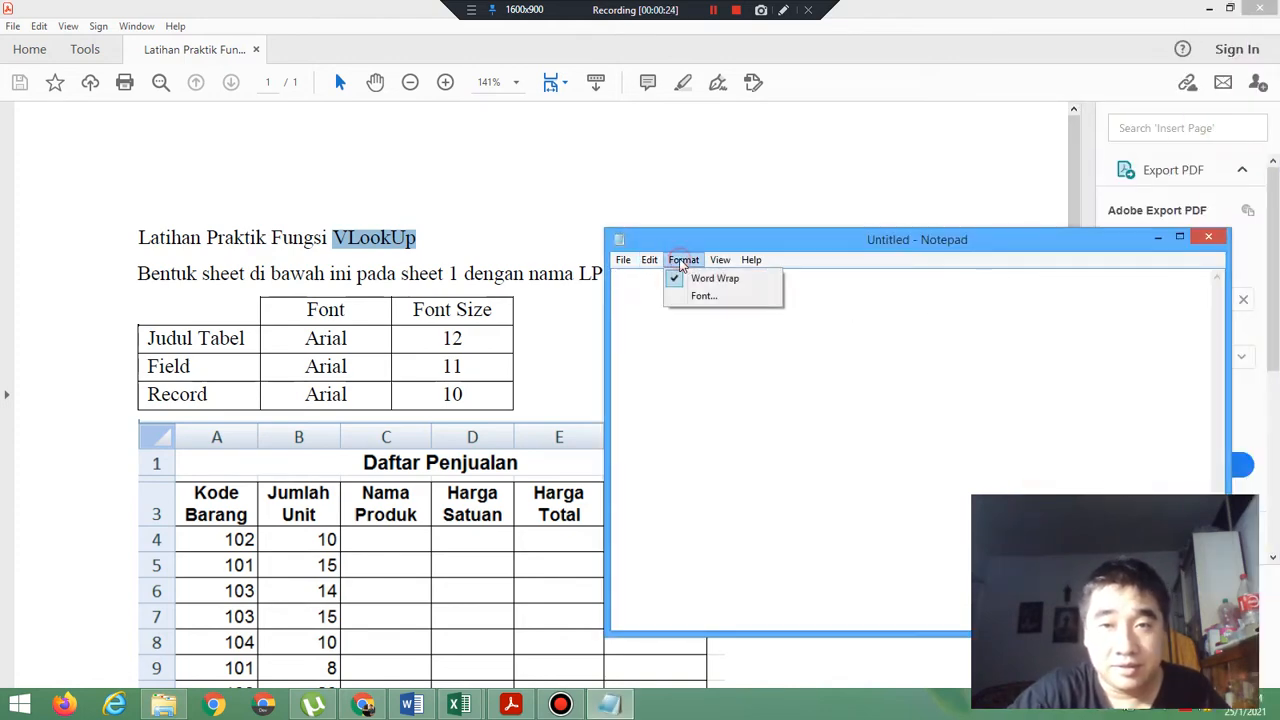
click(708, 296)
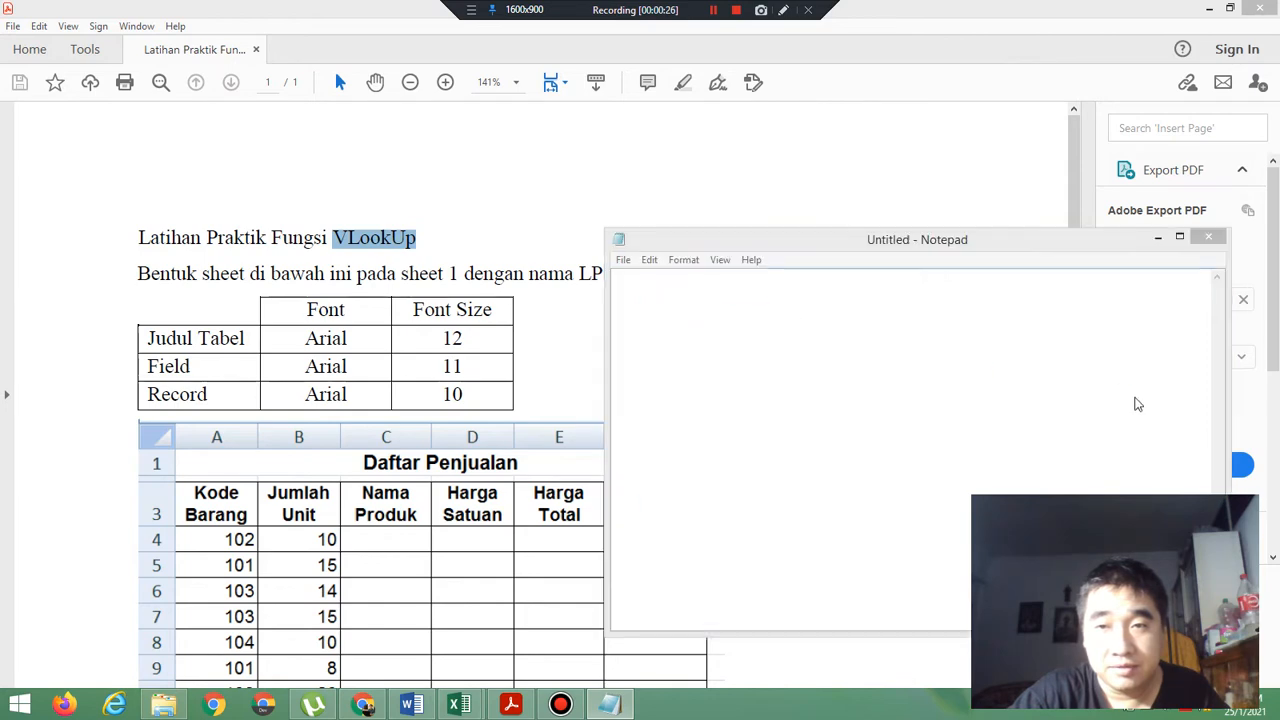
drag(957, 412, 957, 438)
click(921, 413)
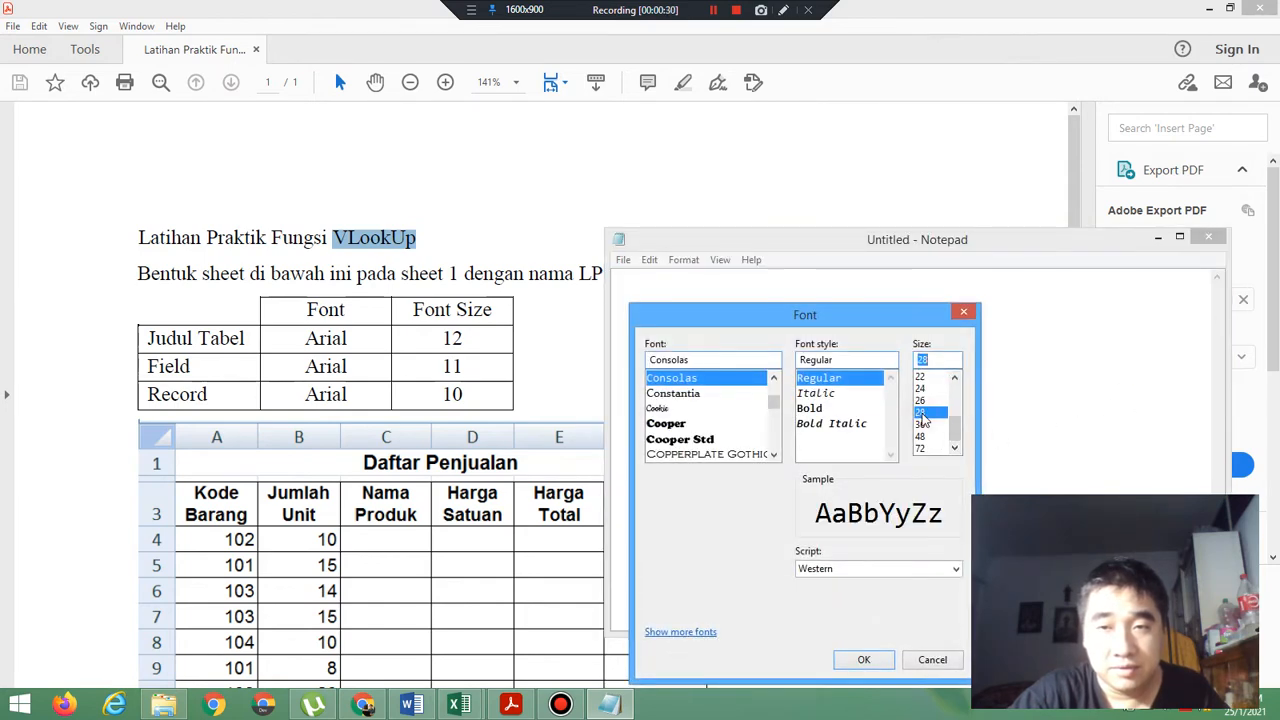
click(864, 660)
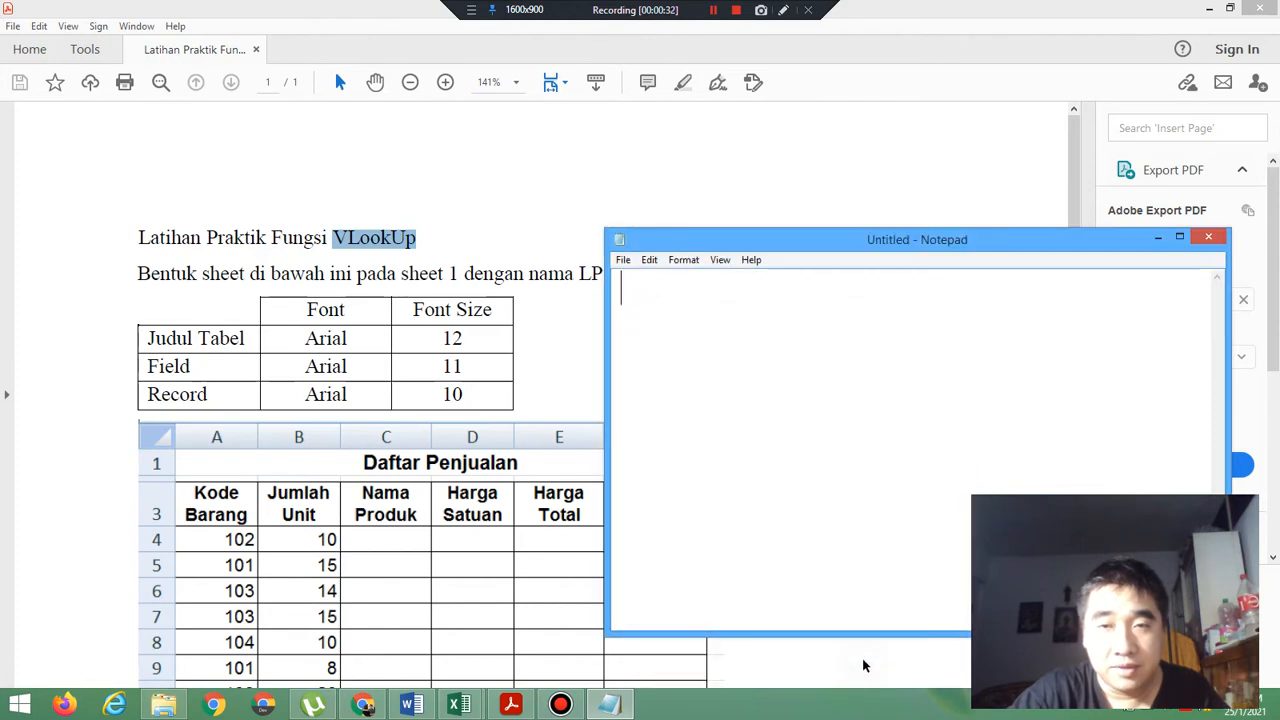
Write "VLookUp" with "Vertical Look Up" on the line below it, and minimize the note.
text(VL)
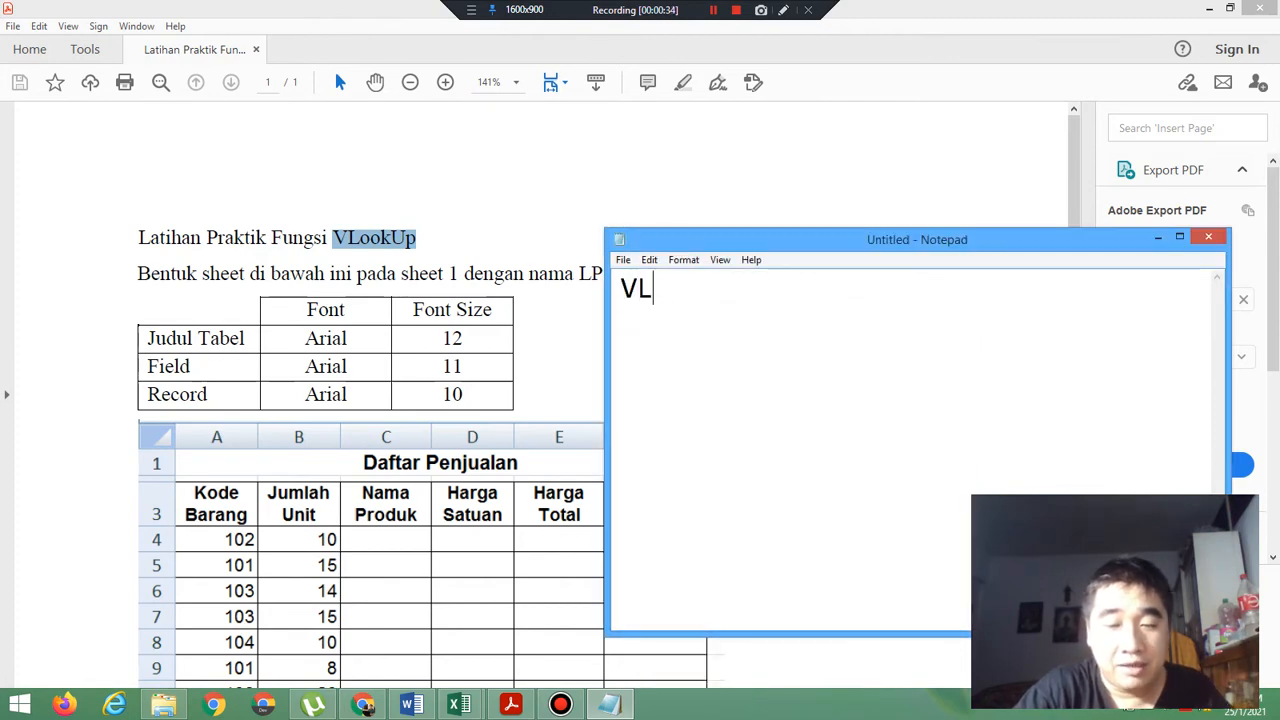
text(ookUp)
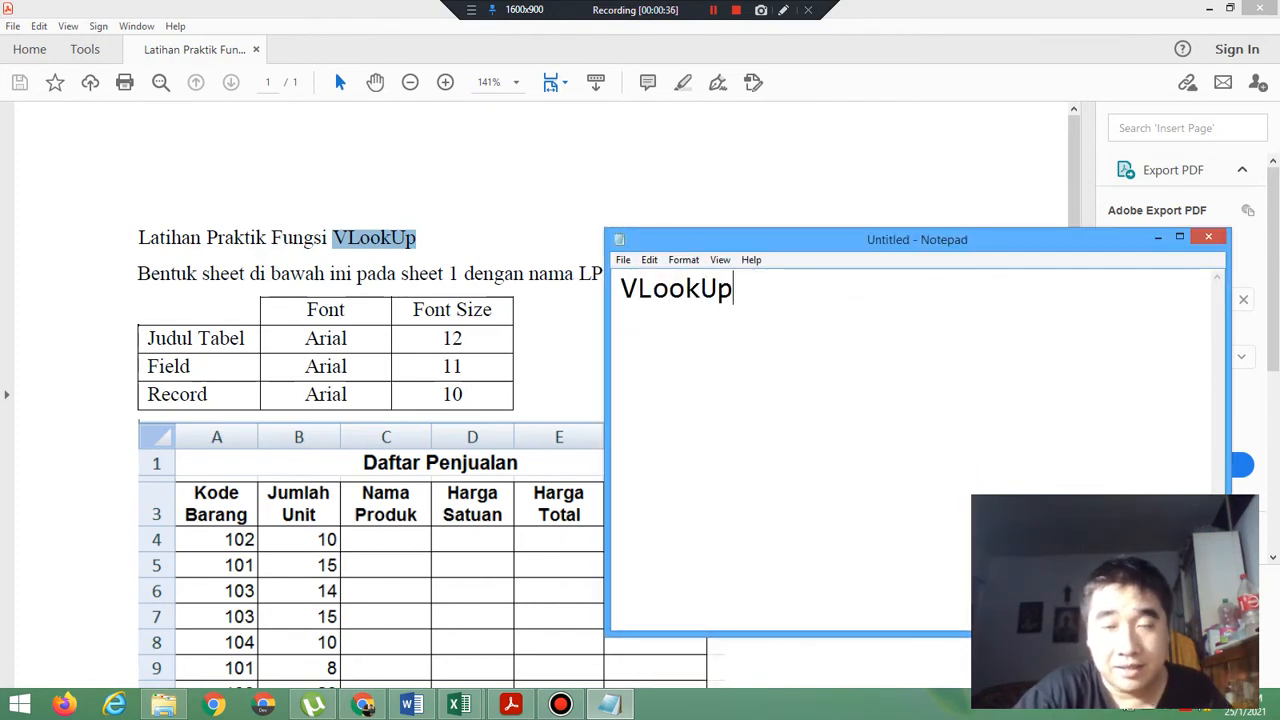
key(Return)
text(Ver)
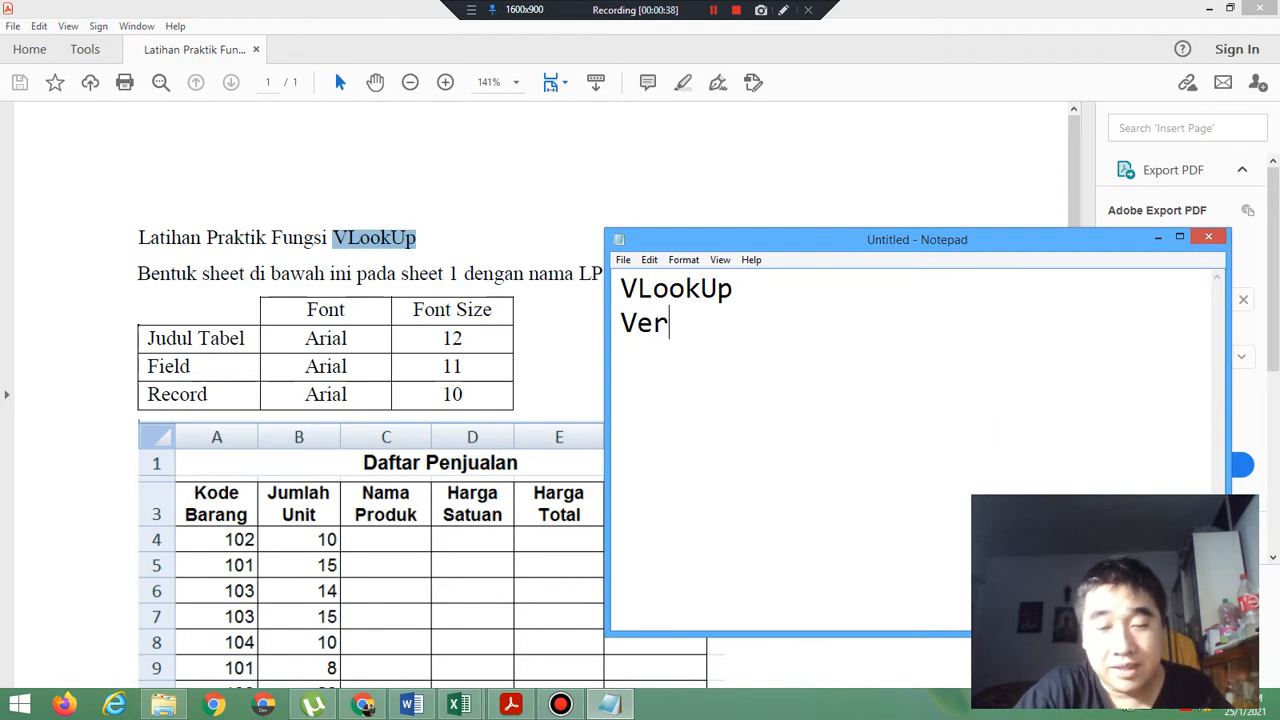
text(tik)
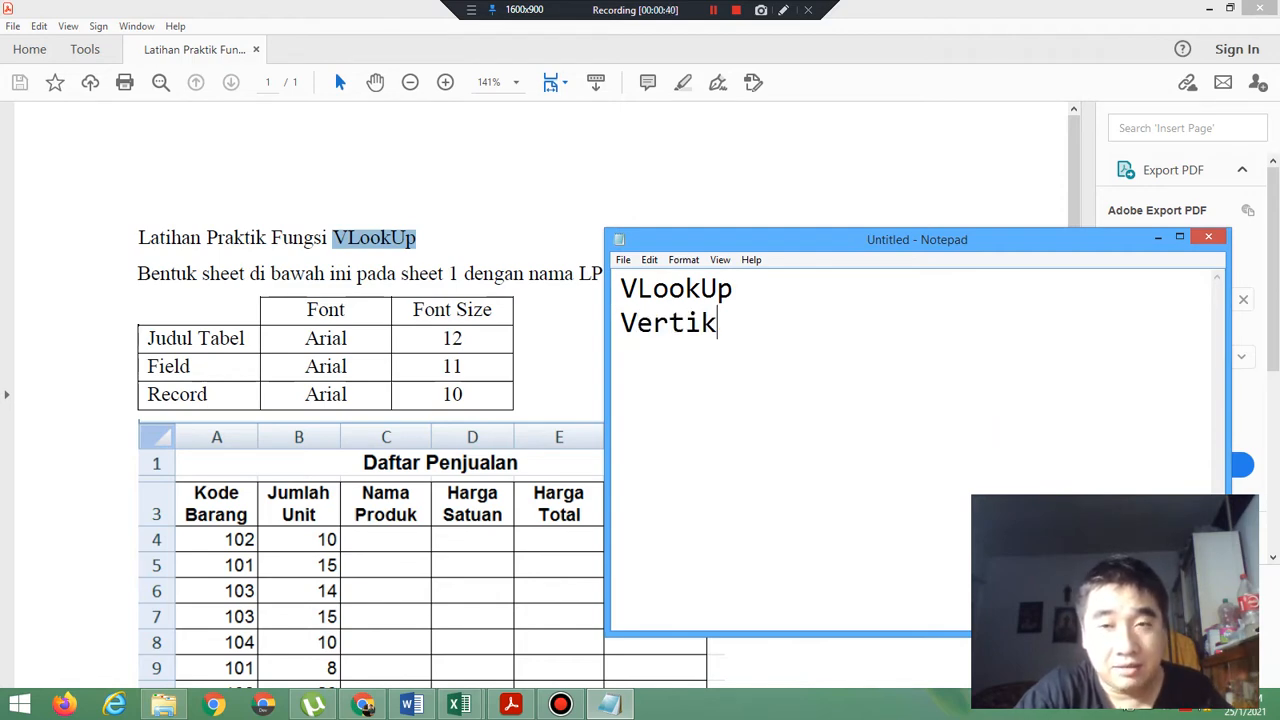
key(BackSpace)
text(cal )
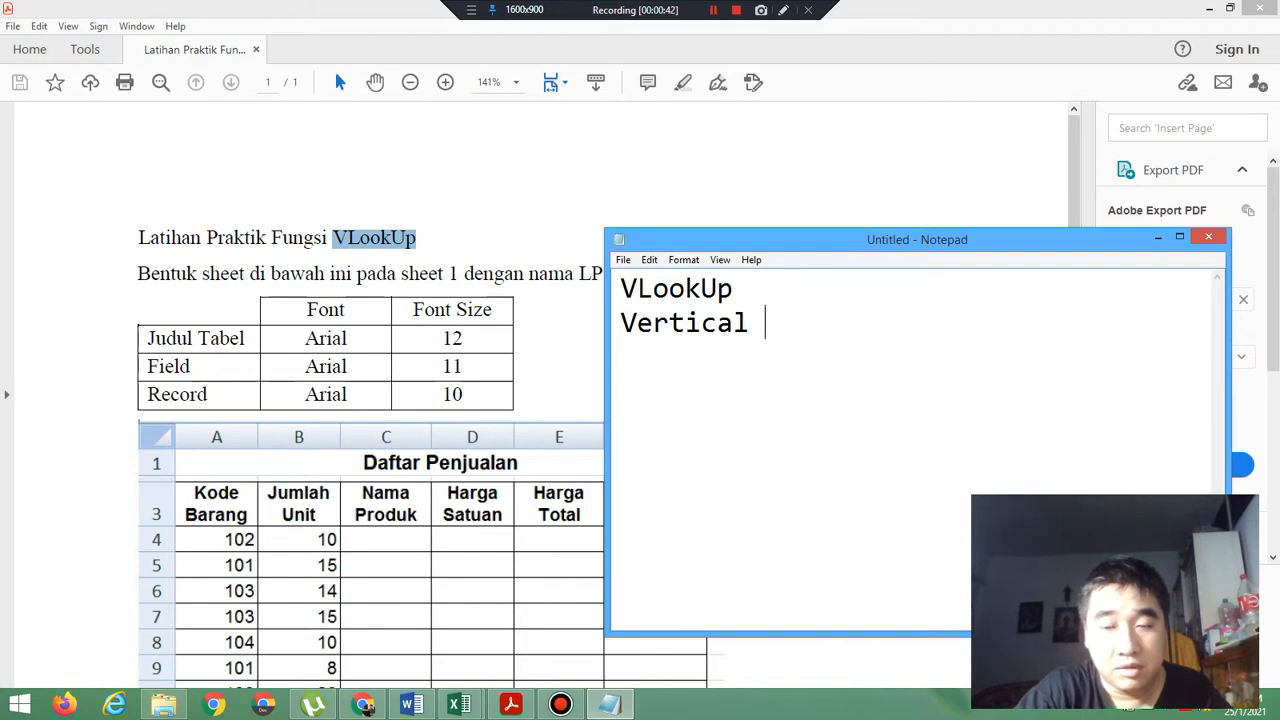
text(Look)
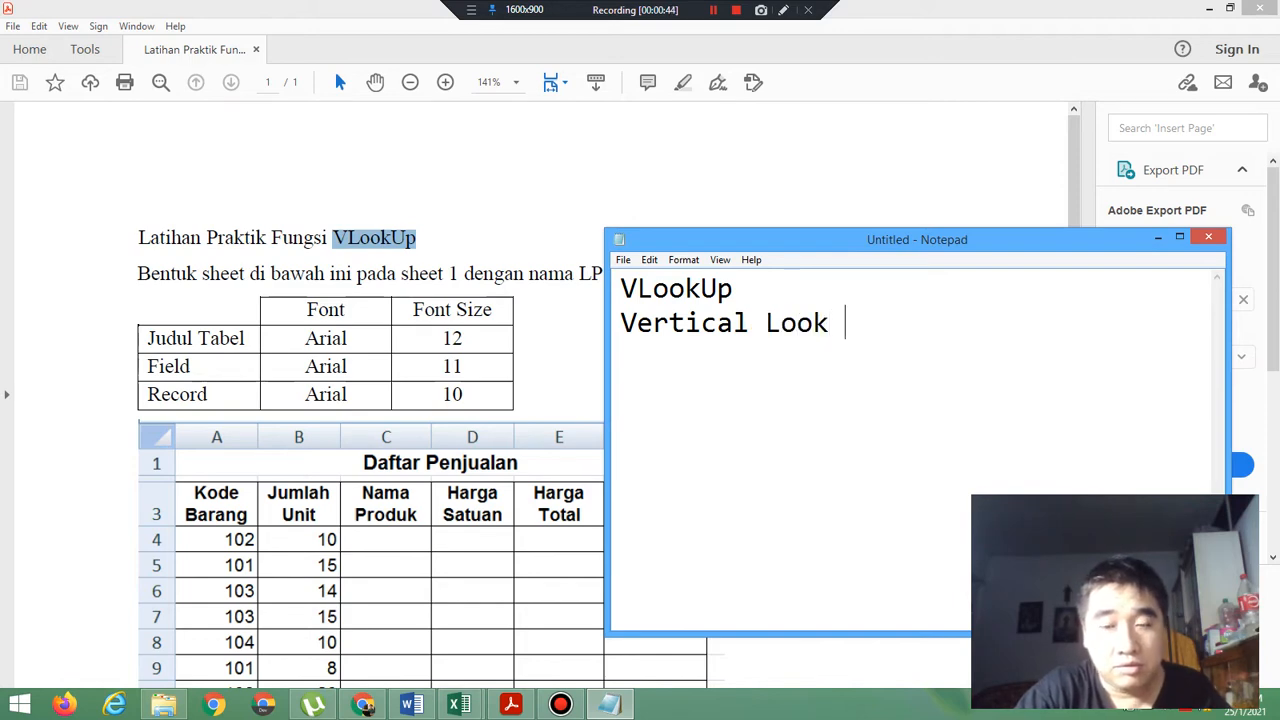
text( Up)
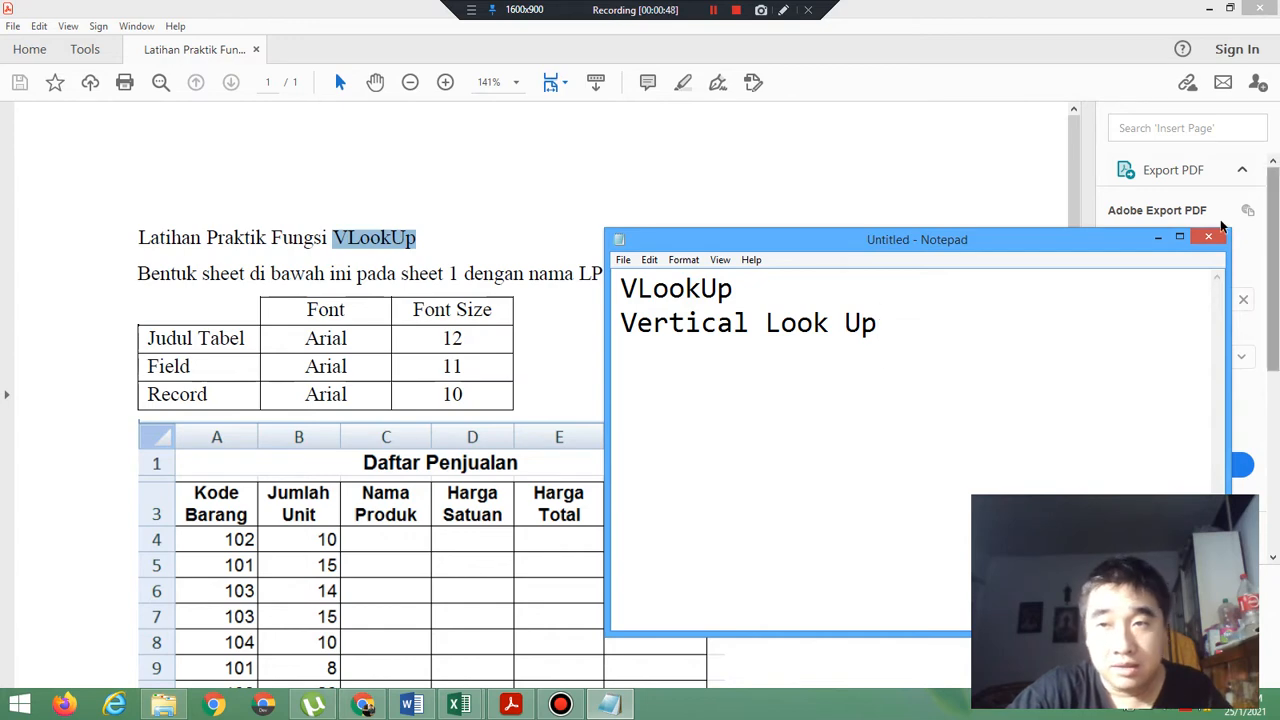
click(1157, 237)
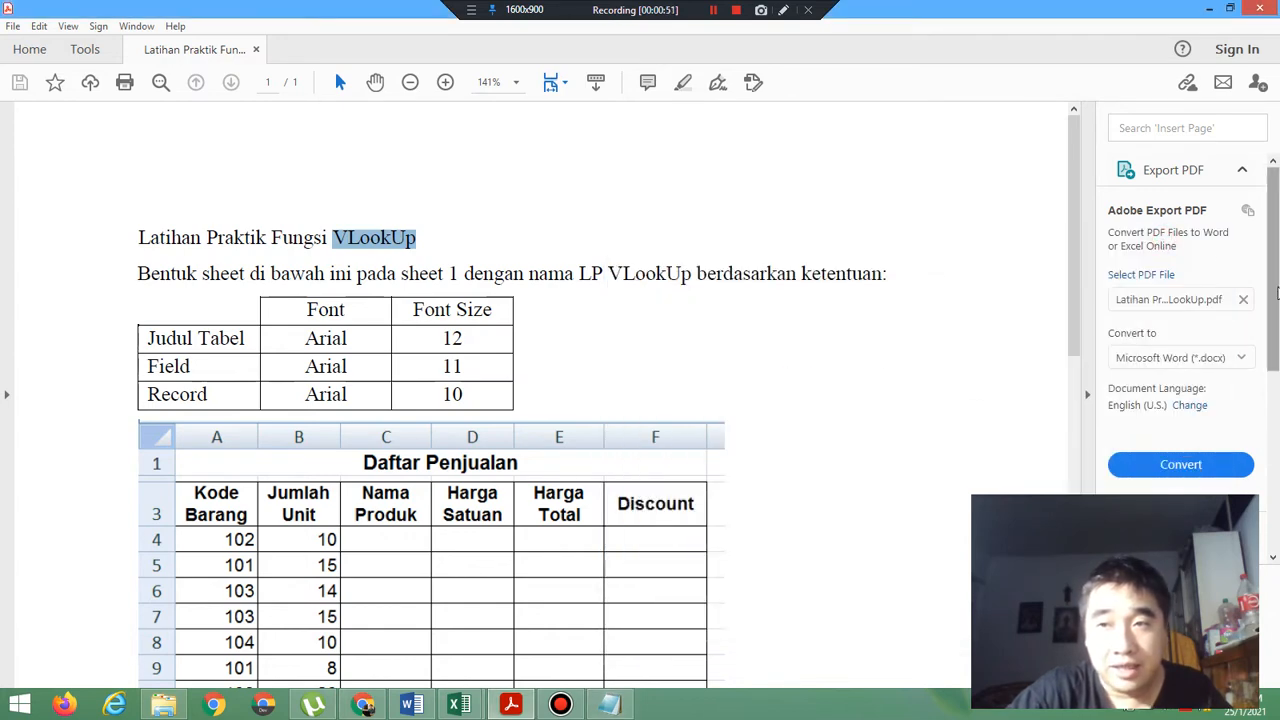
Look over the Daftar Penjualan and Tabel Harga tables in the exercise and switch to the blank Book1 workbook in Excel.
click(1075, 288)
drag(1075, 288, 1100, 417)
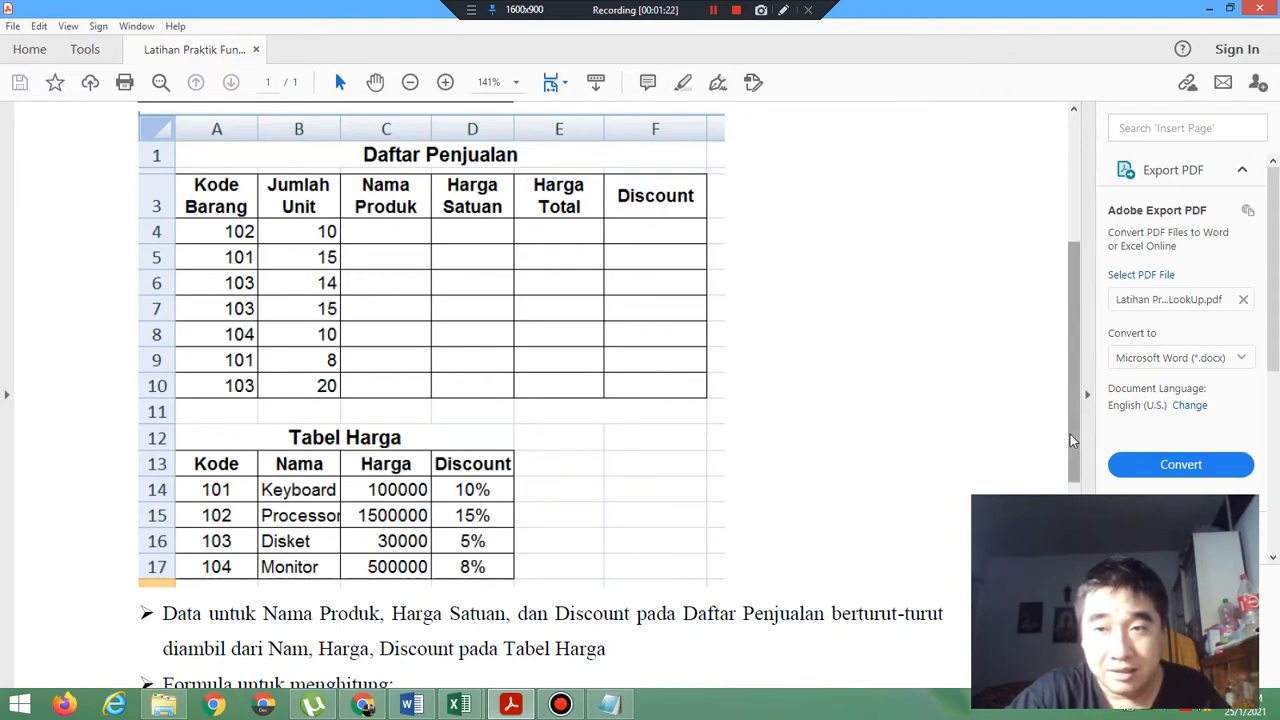
drag(1072, 435, 1064, 375)
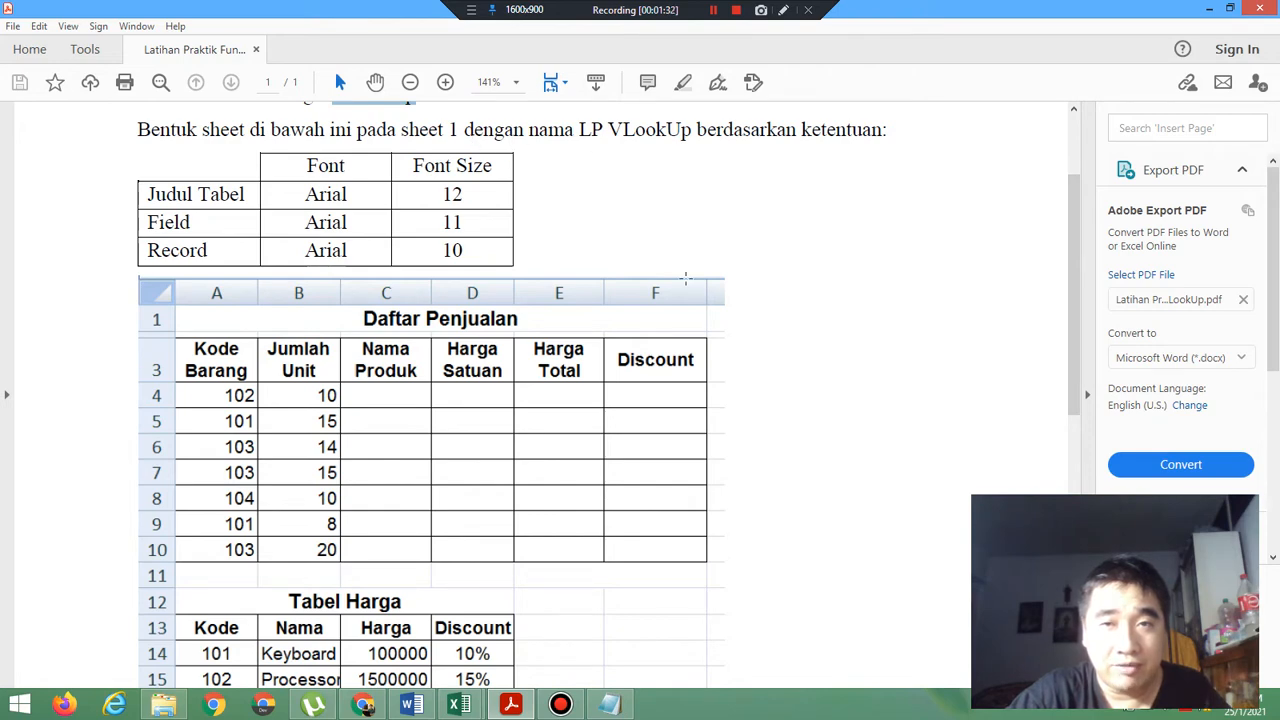
click(464, 706)
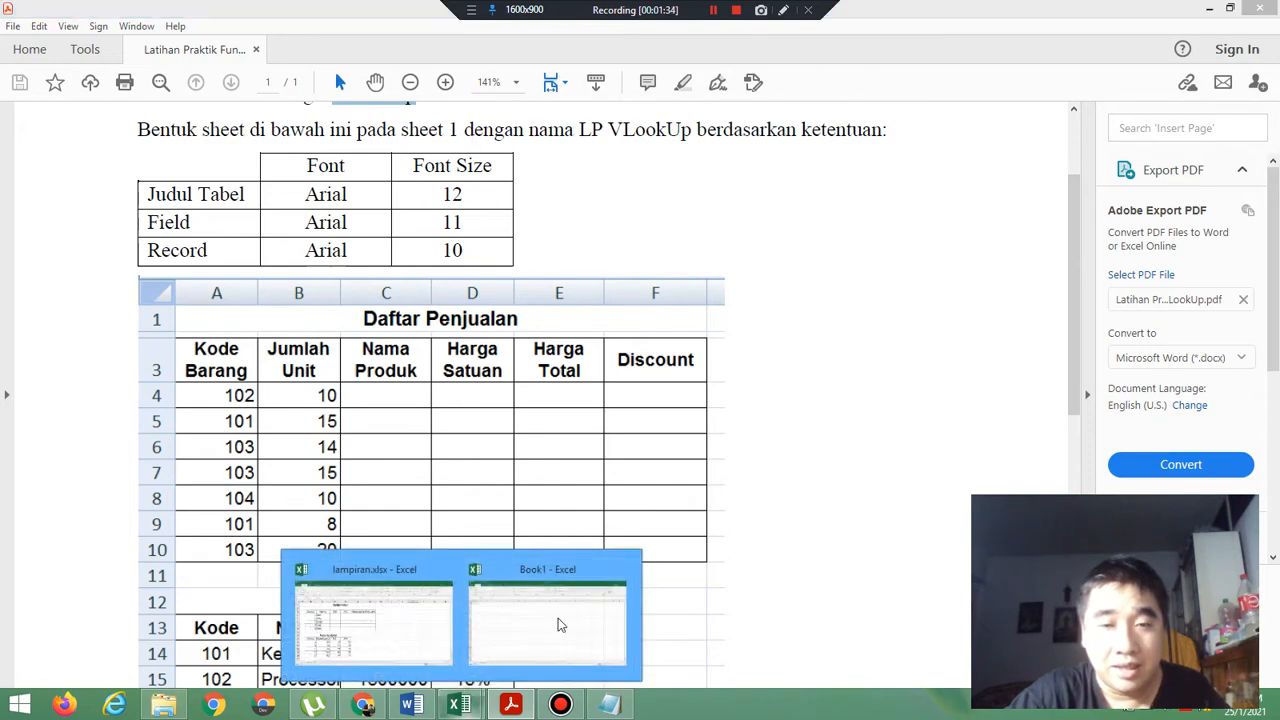
click(597, 585)
click(462, 706)
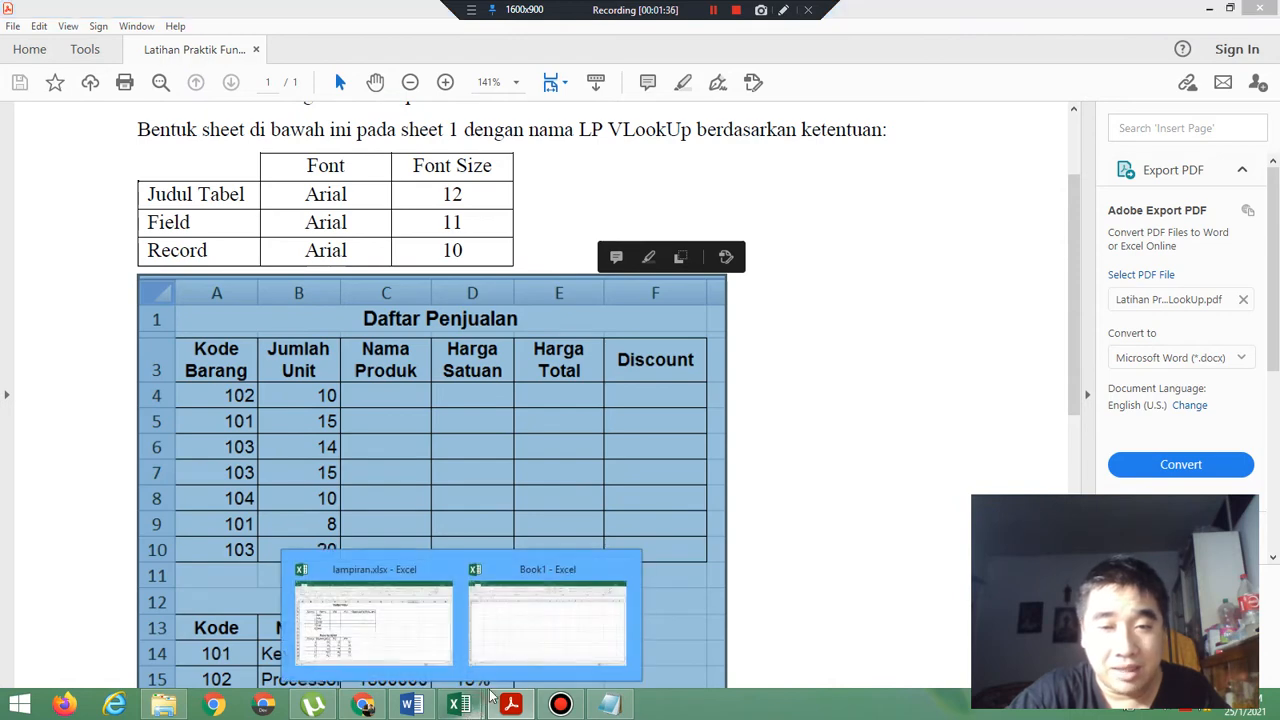
click(528, 628)
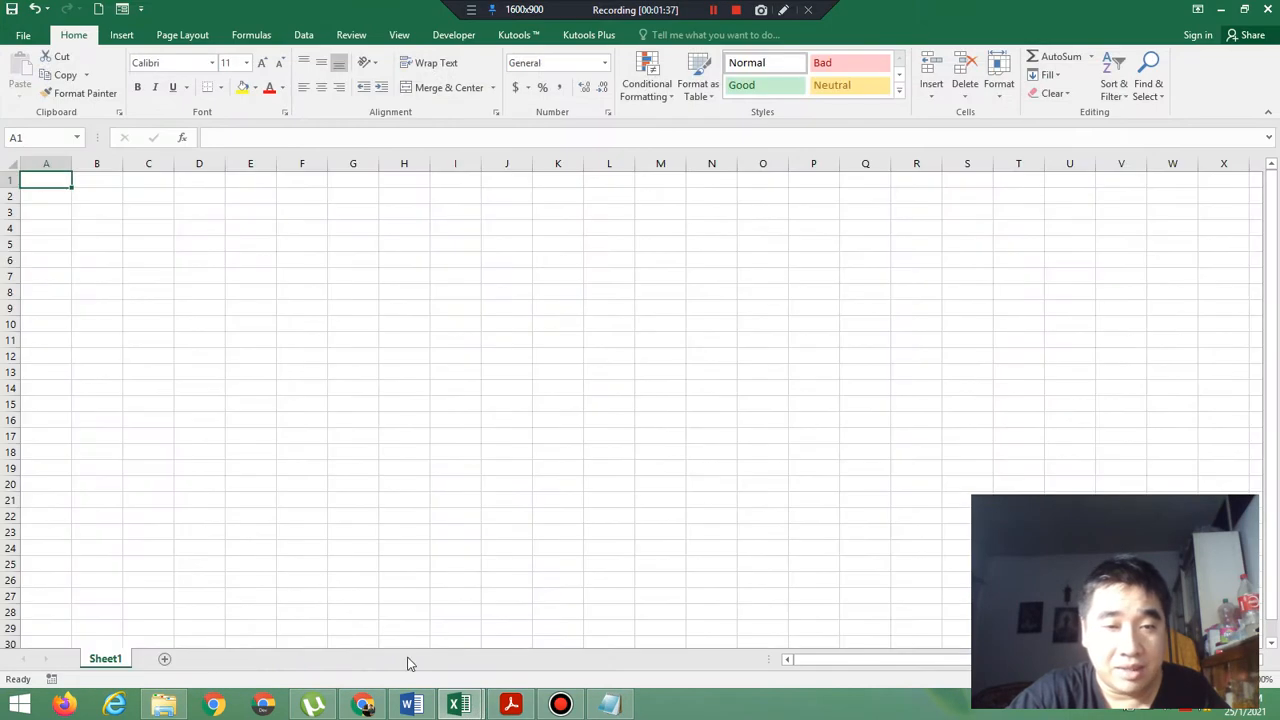
Rename the worksheet Sheet1 as "LP VlookUp".
right_click(113, 660)
click(157, 510)
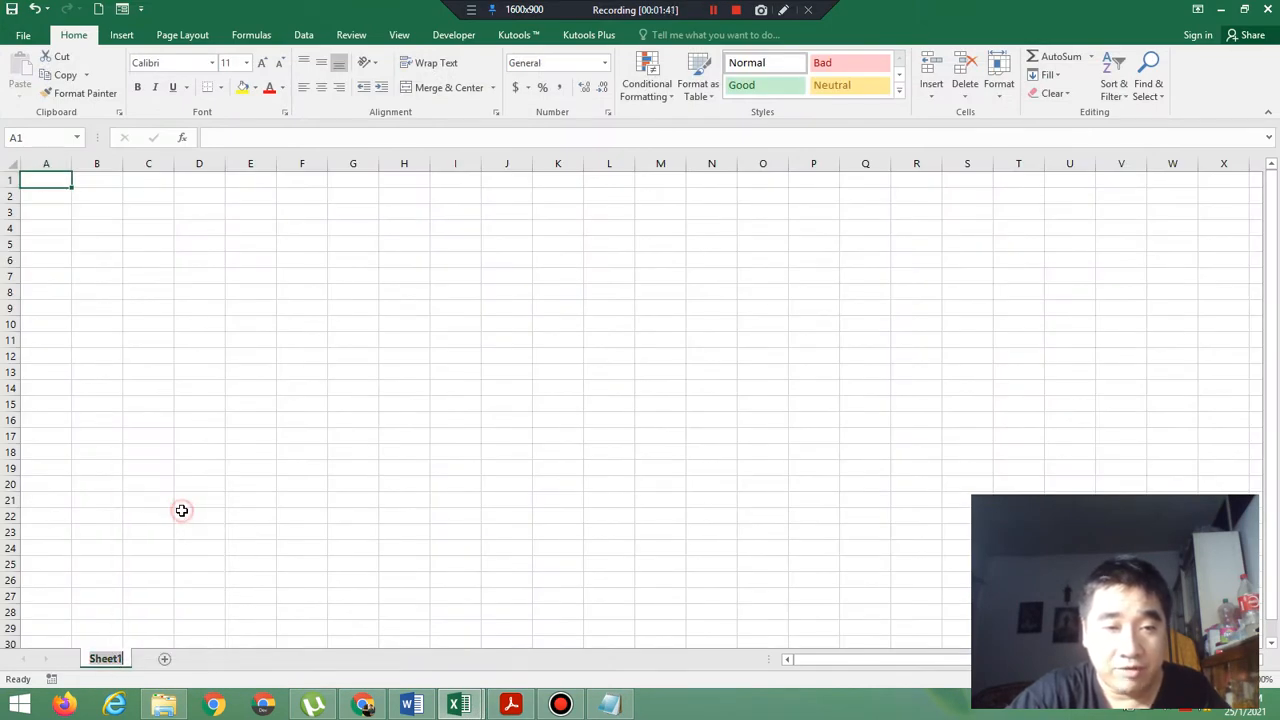
key(BackSpace)
text(LP)
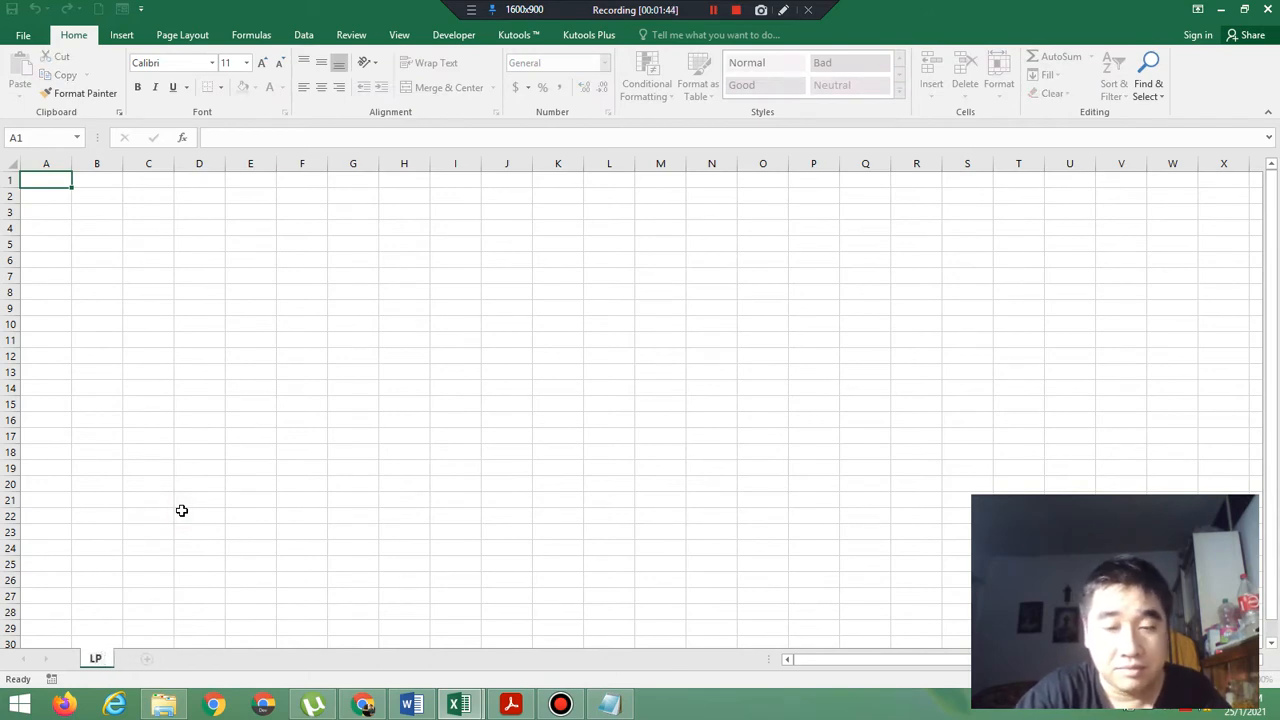
text( VlookUp)
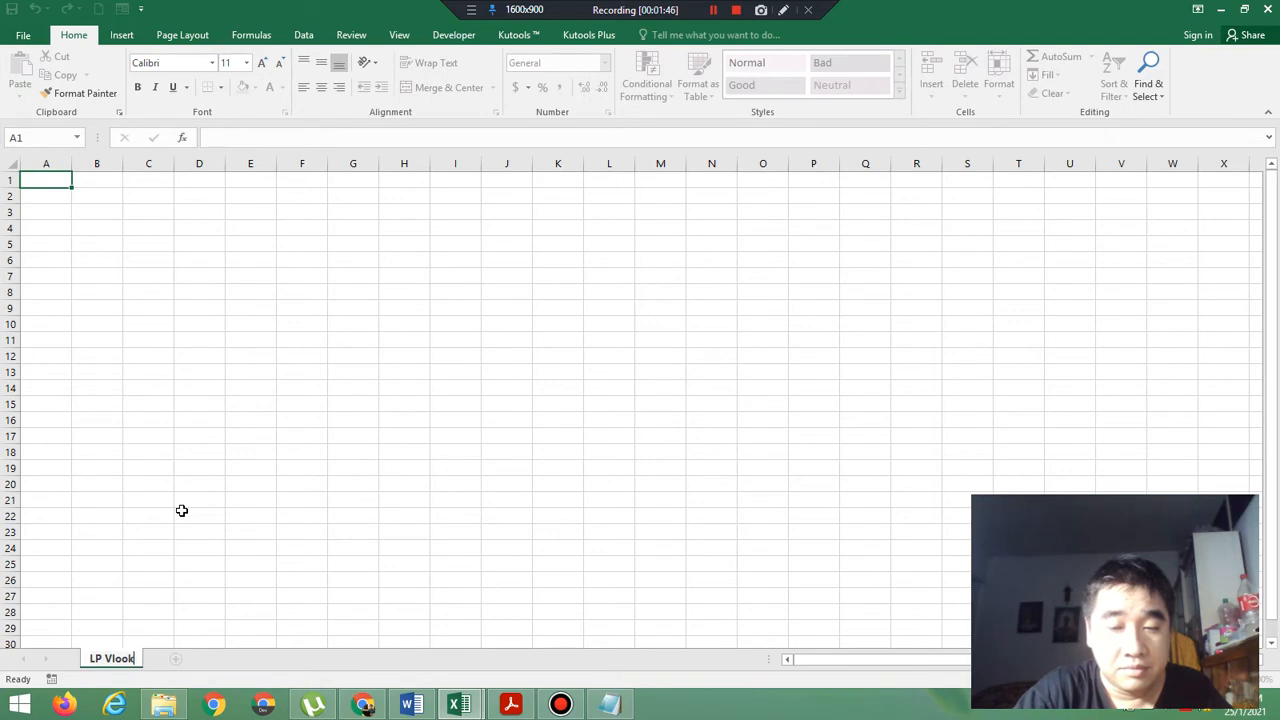
key(Return)
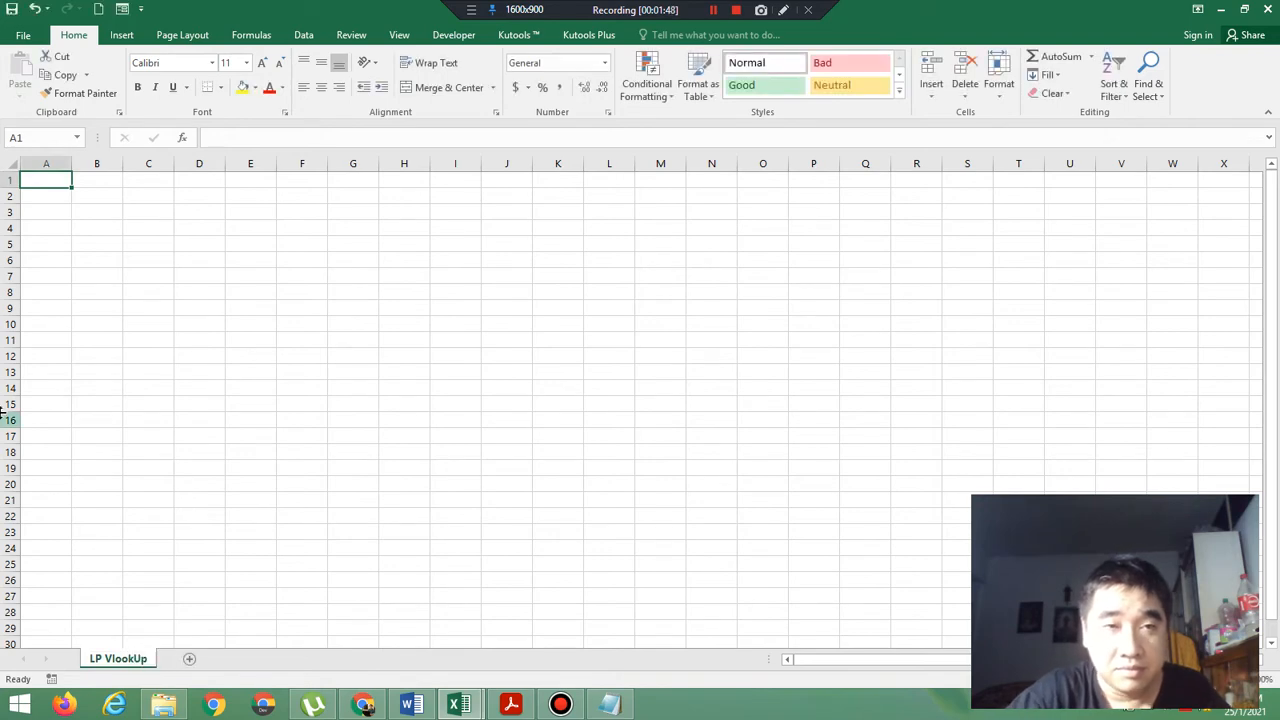
Check the font requirements and table layout in the exercise PDF, and return to the Book1 workbook in Excel.
click(512, 706)
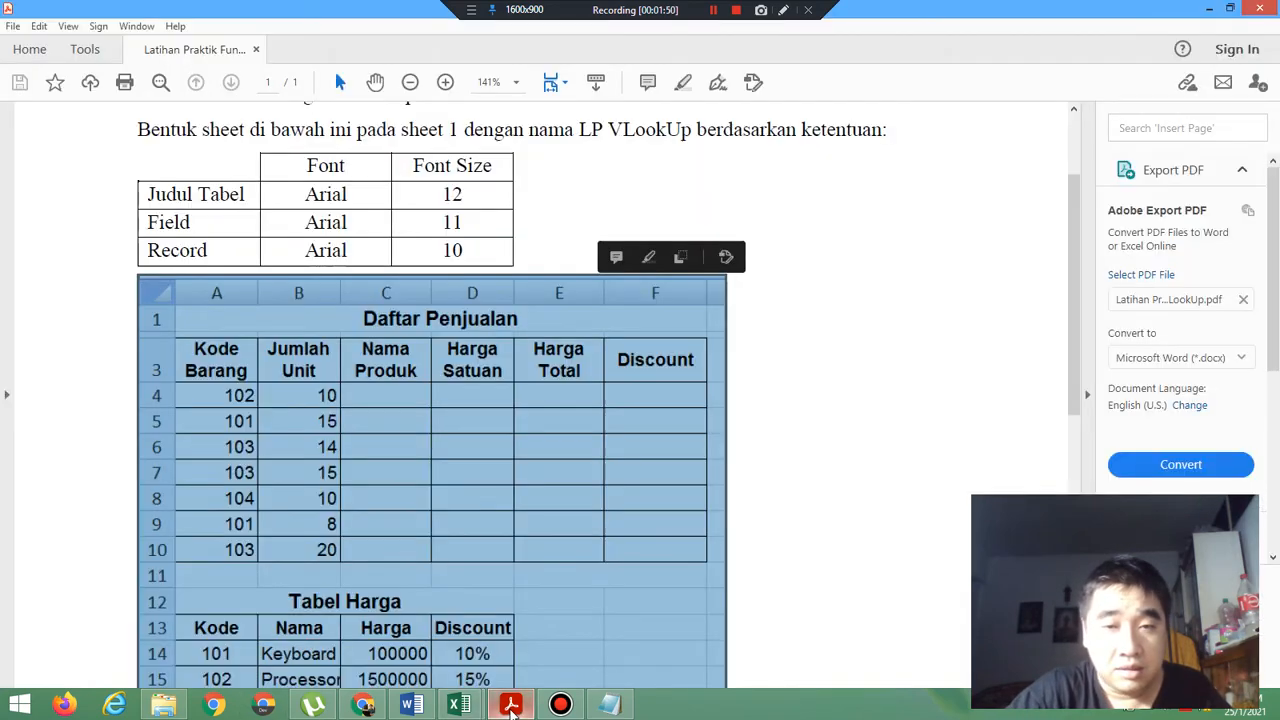
click(865, 436)
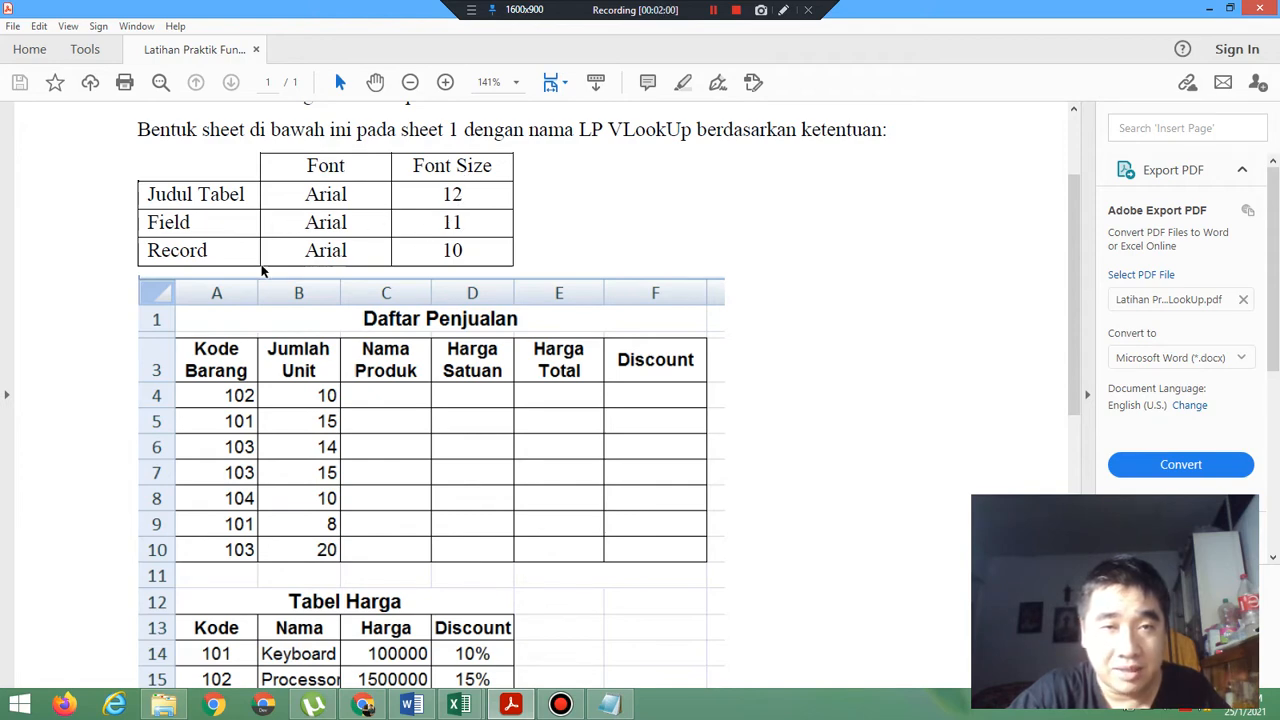
click(464, 704)
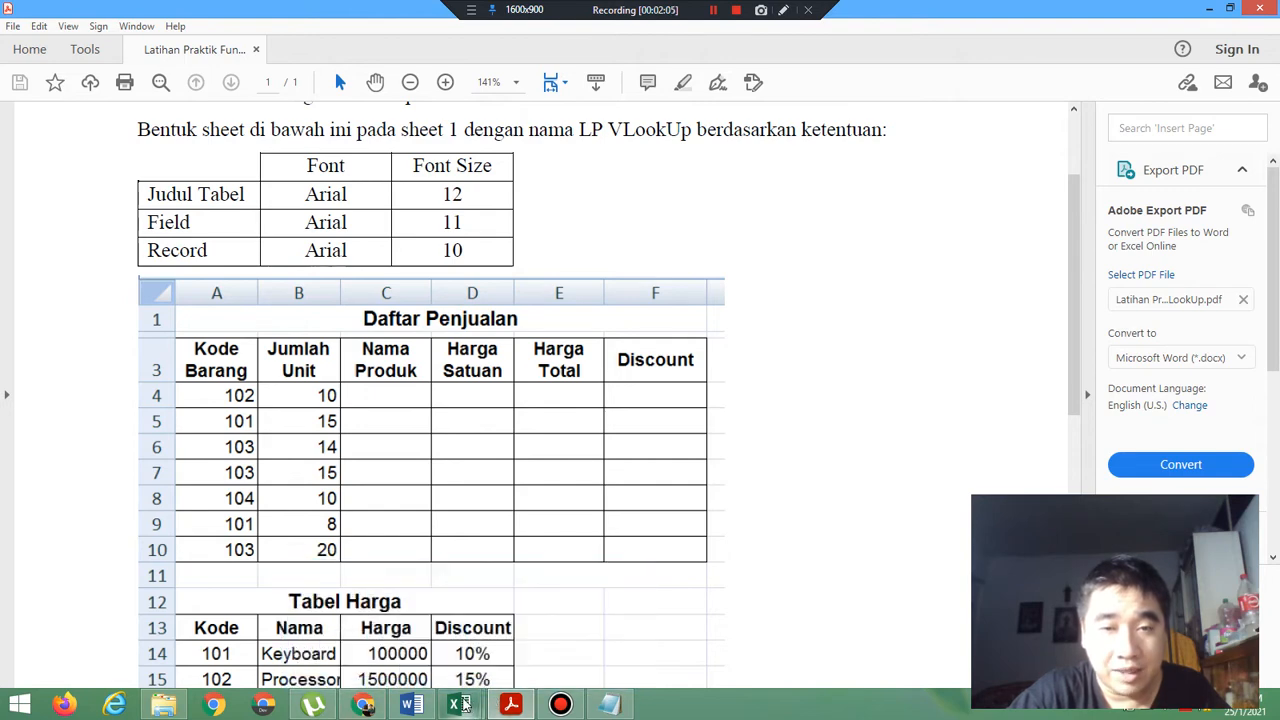
click(537, 633)
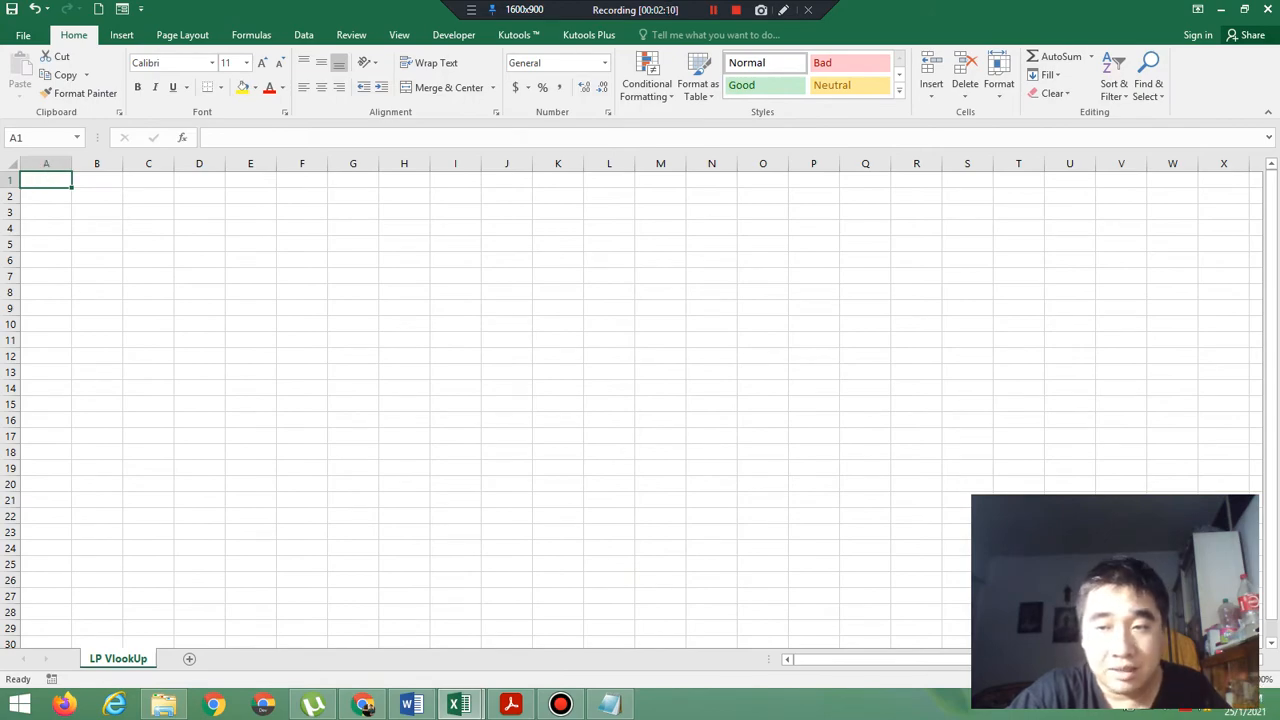
Set the font of the entire LP VlookUp worksheet to Arial.
click(1237, 679)
click(1237, 679)
click(1237, 679)
click(1237, 679)
click(1237, 679)
click(1237, 679)
click(1237, 679)
click(1237, 679)
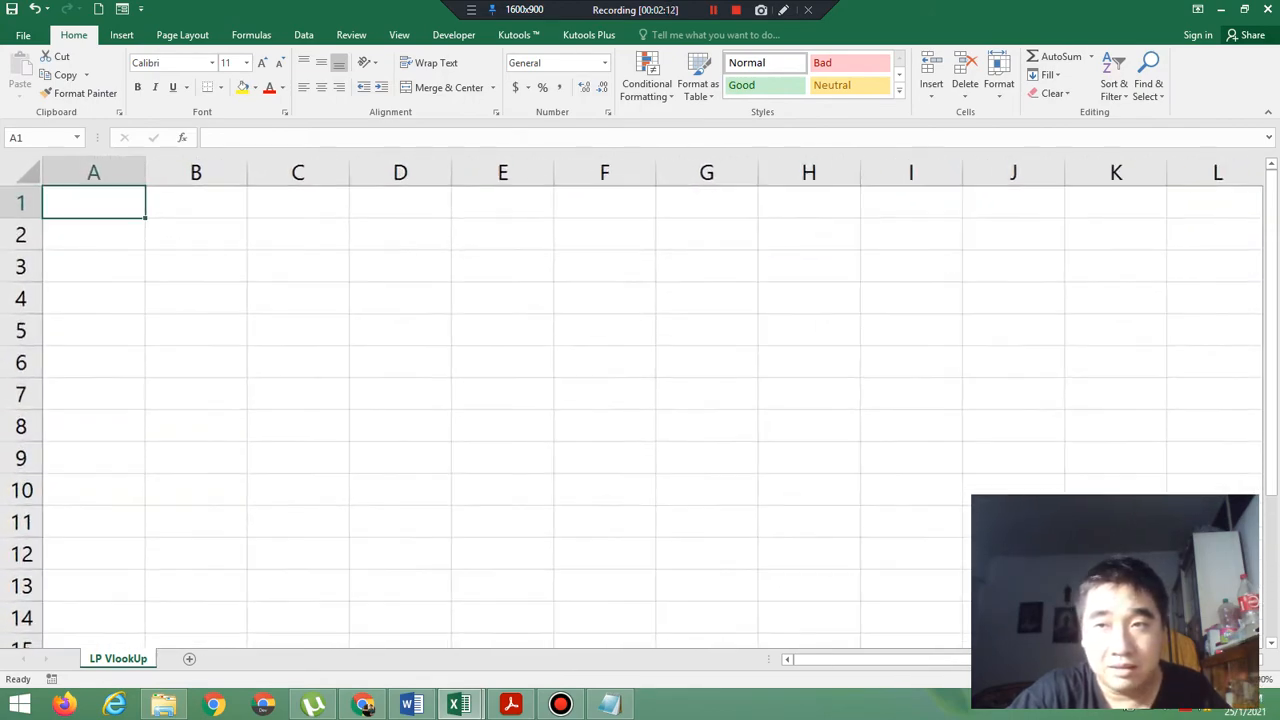
click(1237, 679)
click(1237, 679)
click(1237, 679)
click(1237, 679)
click(1237, 679)
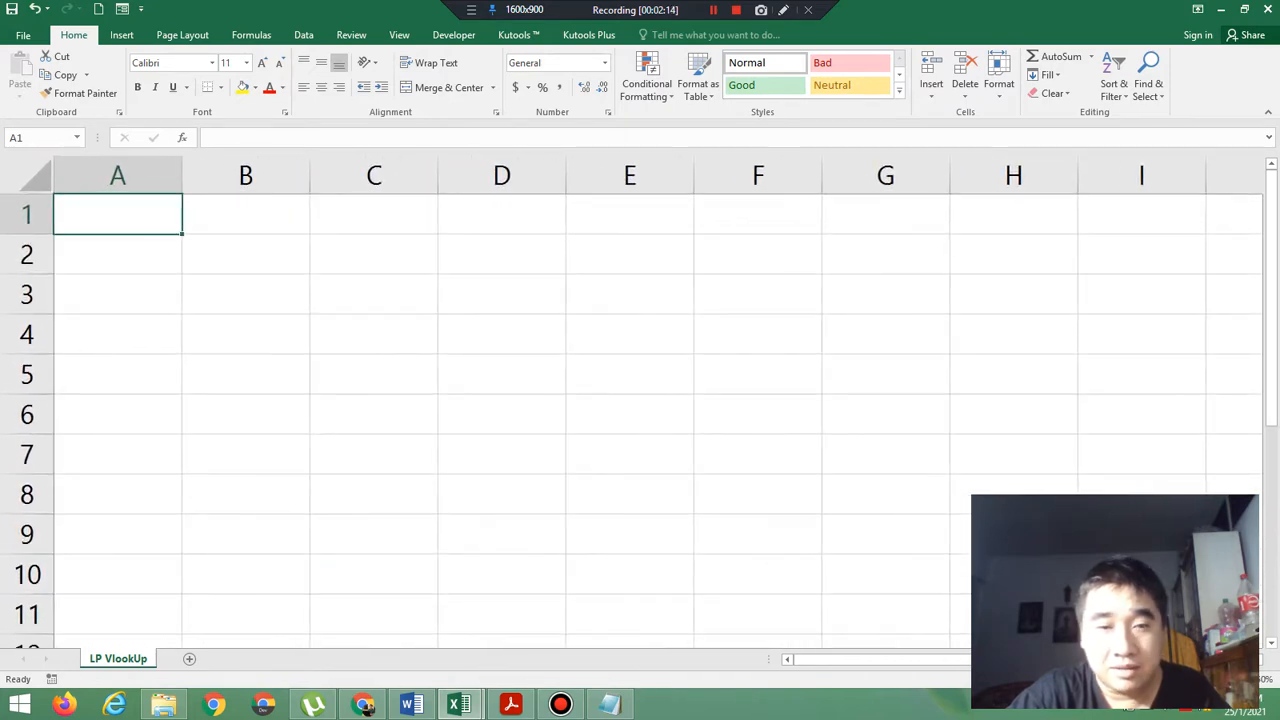
click(1237, 679)
click(1237, 679)
click(1237, 679)
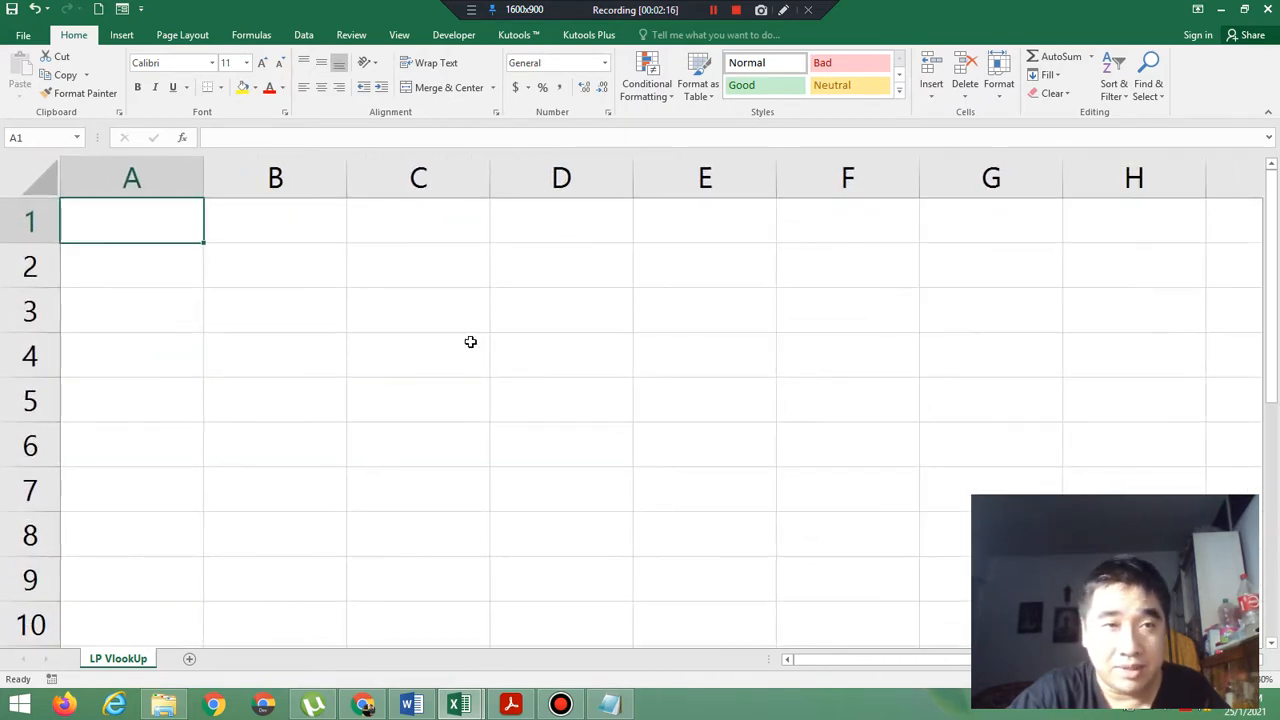
click(26, 176)
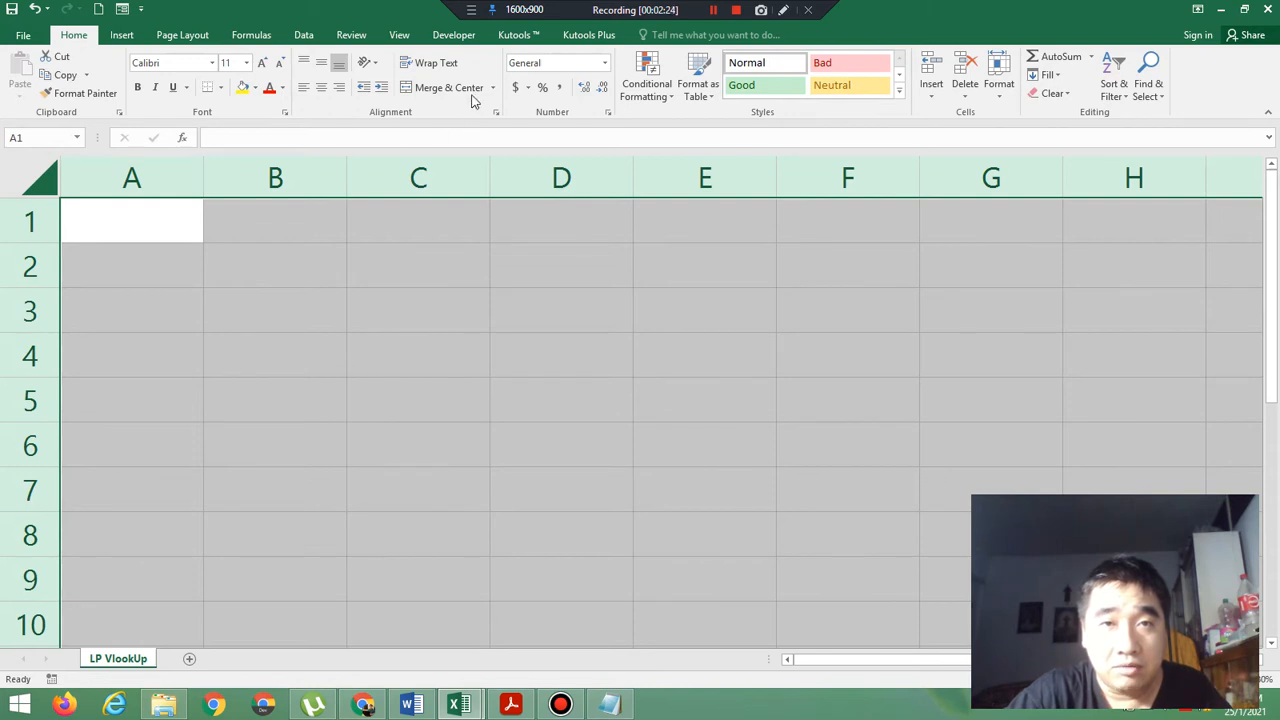
click(212, 63)
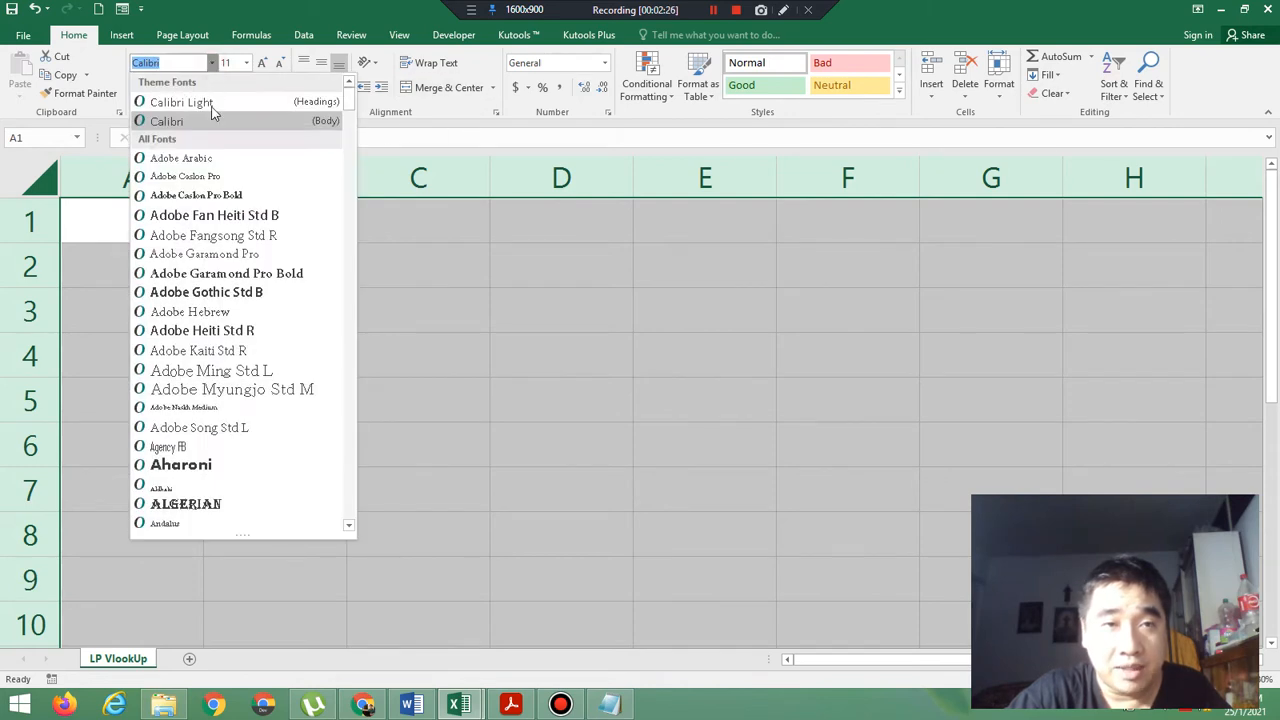
text(Arial)
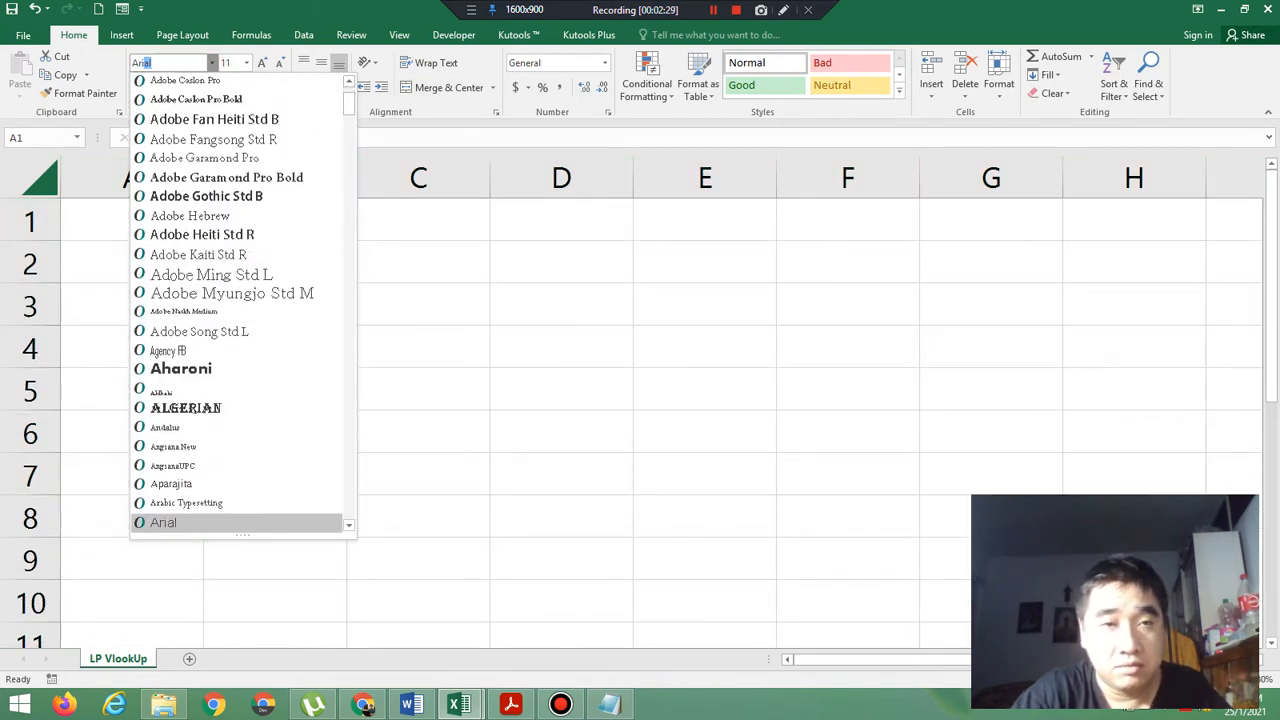
key(Return)
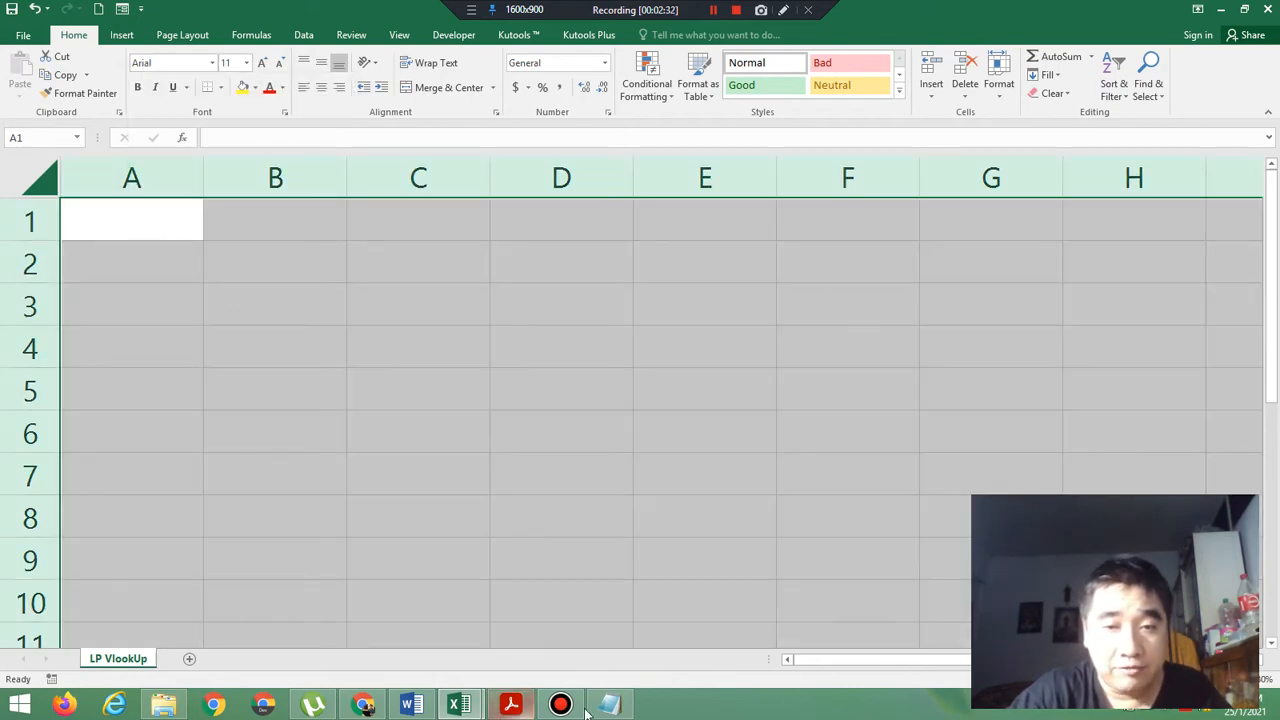
Check the title layout in the exercise PDF, then merge and center A1:F1 in Book1 with wrapped text and middle vertical alignment.
click(507, 706)
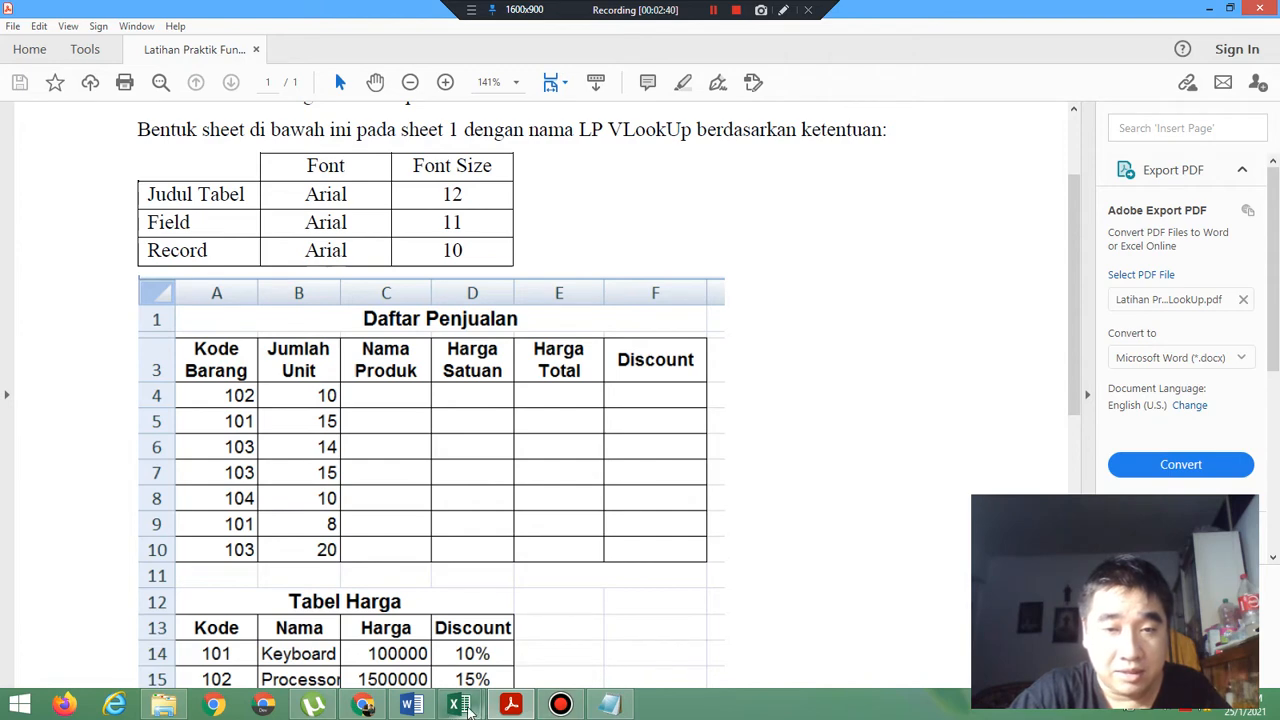
mouse_move(468, 708)
click(561, 633)
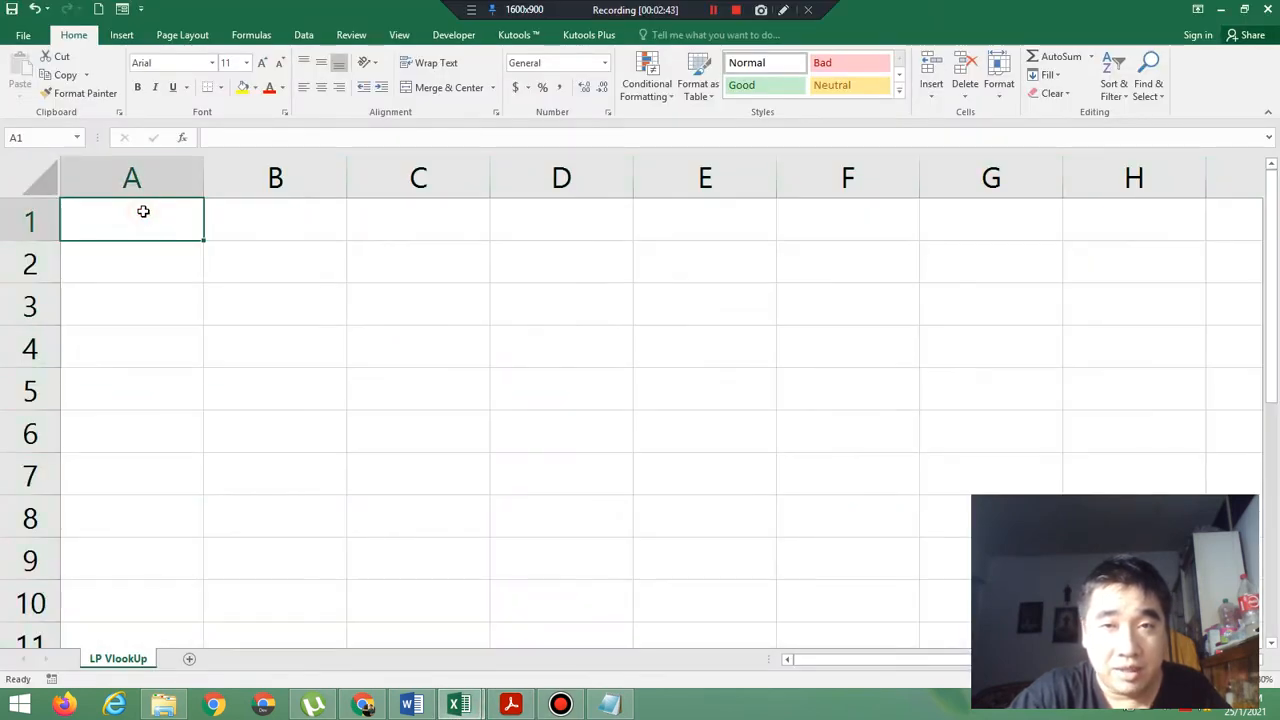
drag(143, 212, 842, 220)
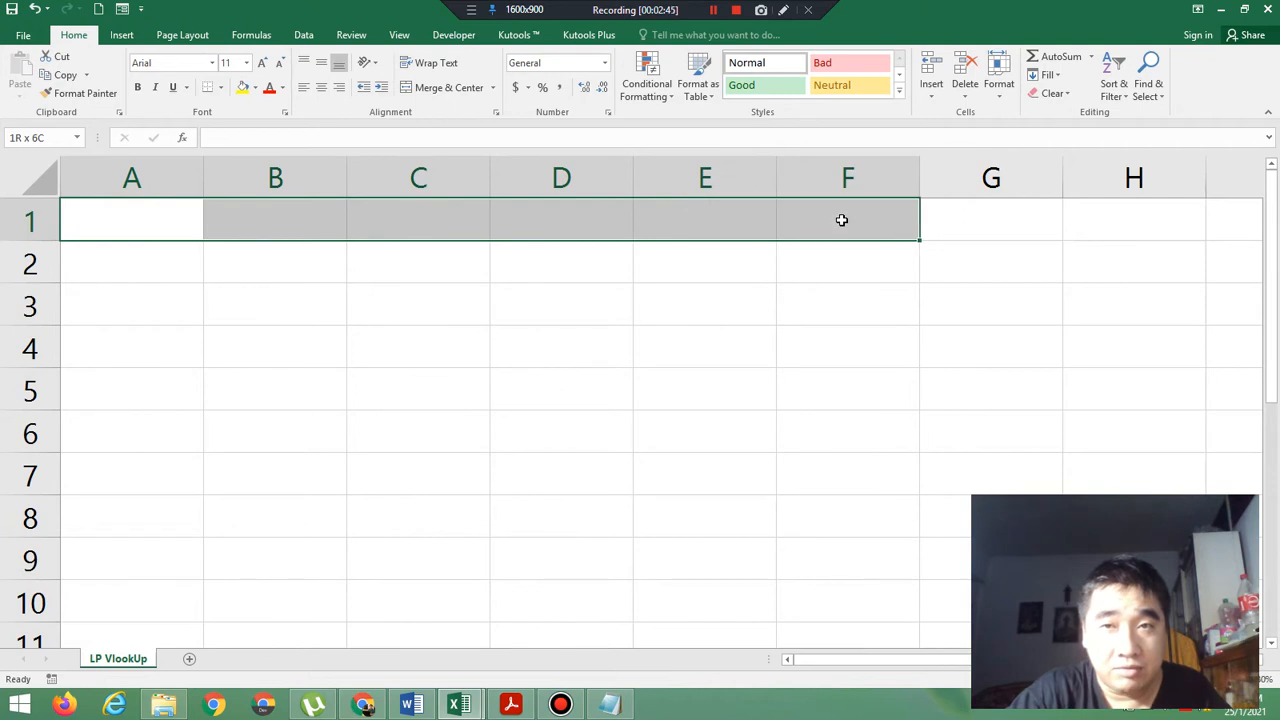
click(440, 90)
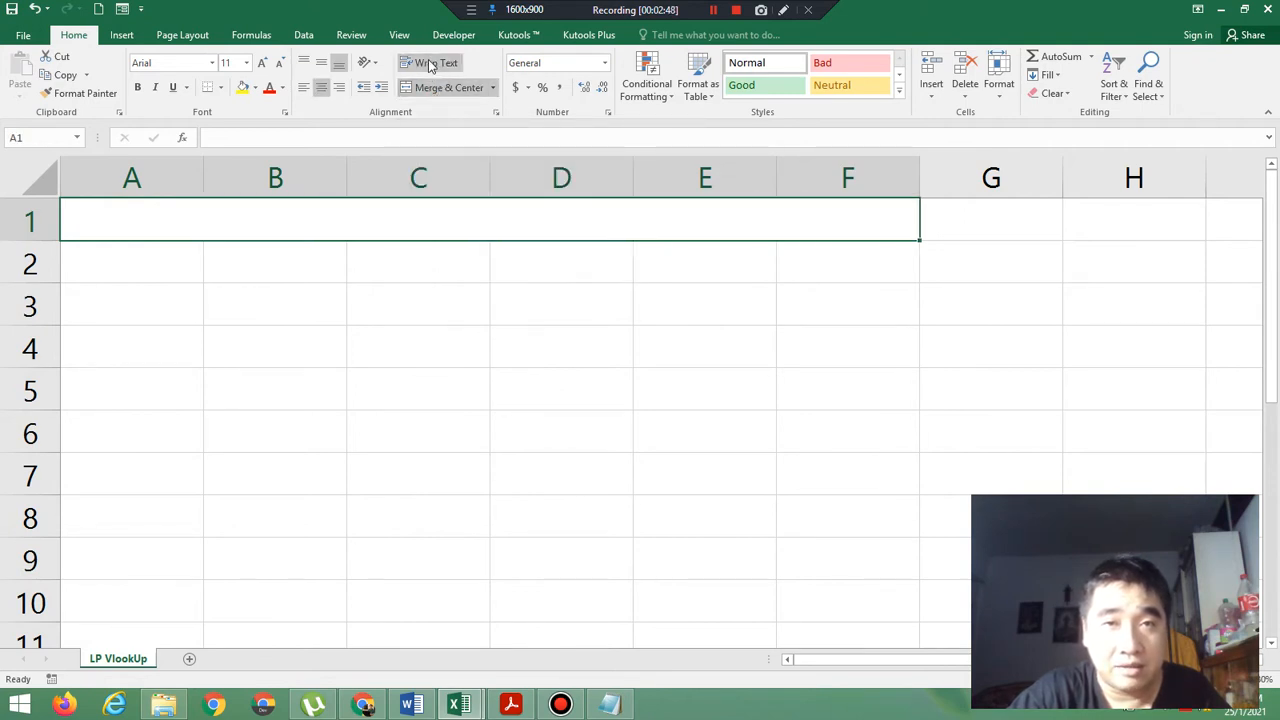
click(430, 64)
click(322, 64)
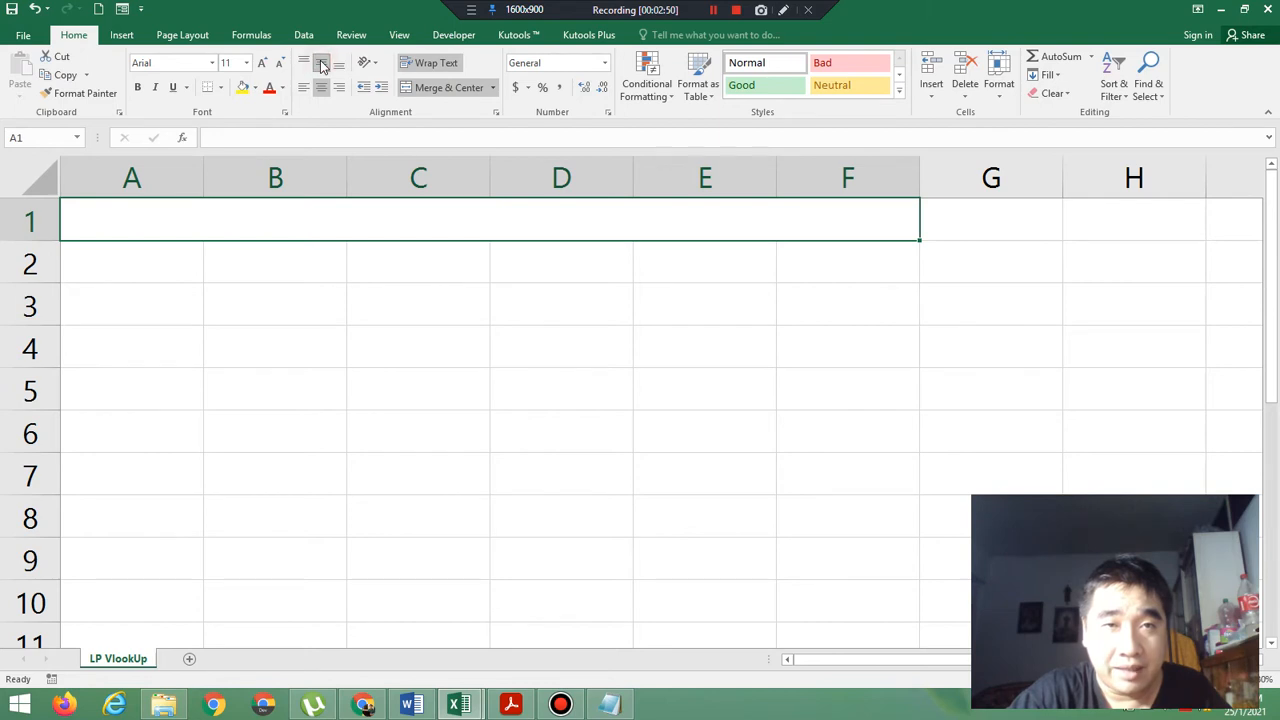
Format the merged title cell in row 1 as bold, size 12, and enter "Daftar Penjualan".
click(247, 63)
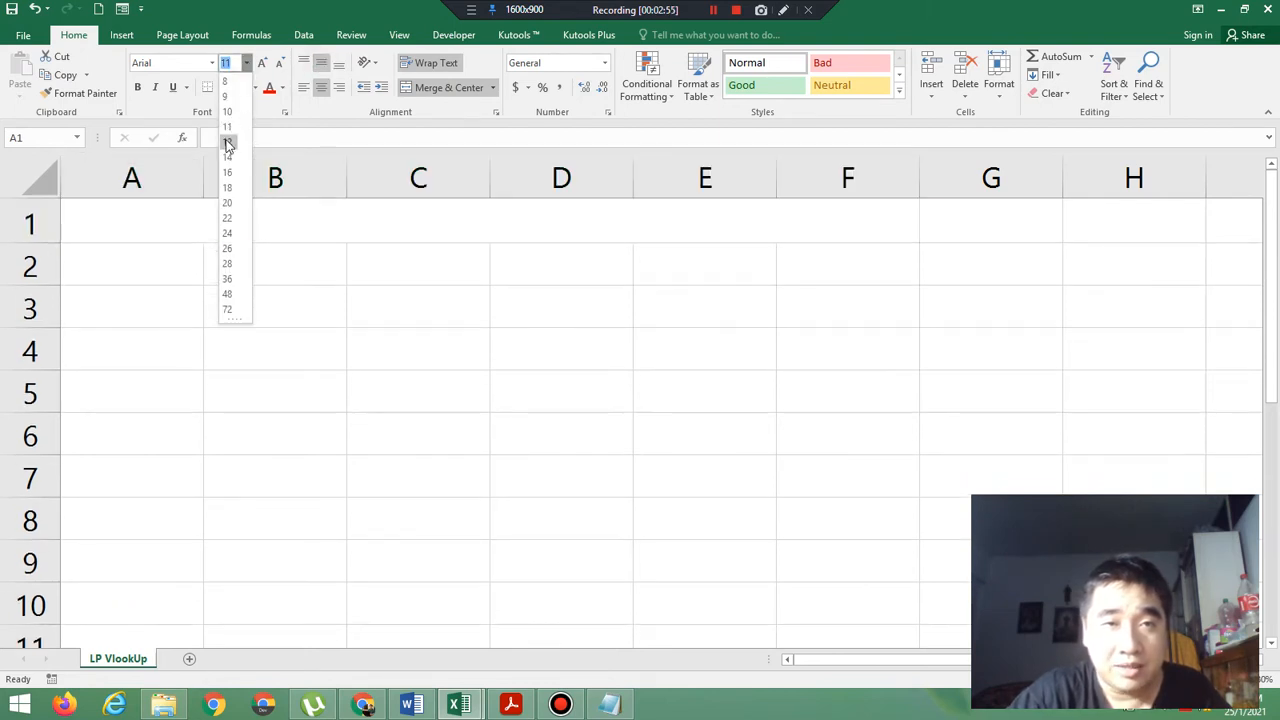
click(227, 140)
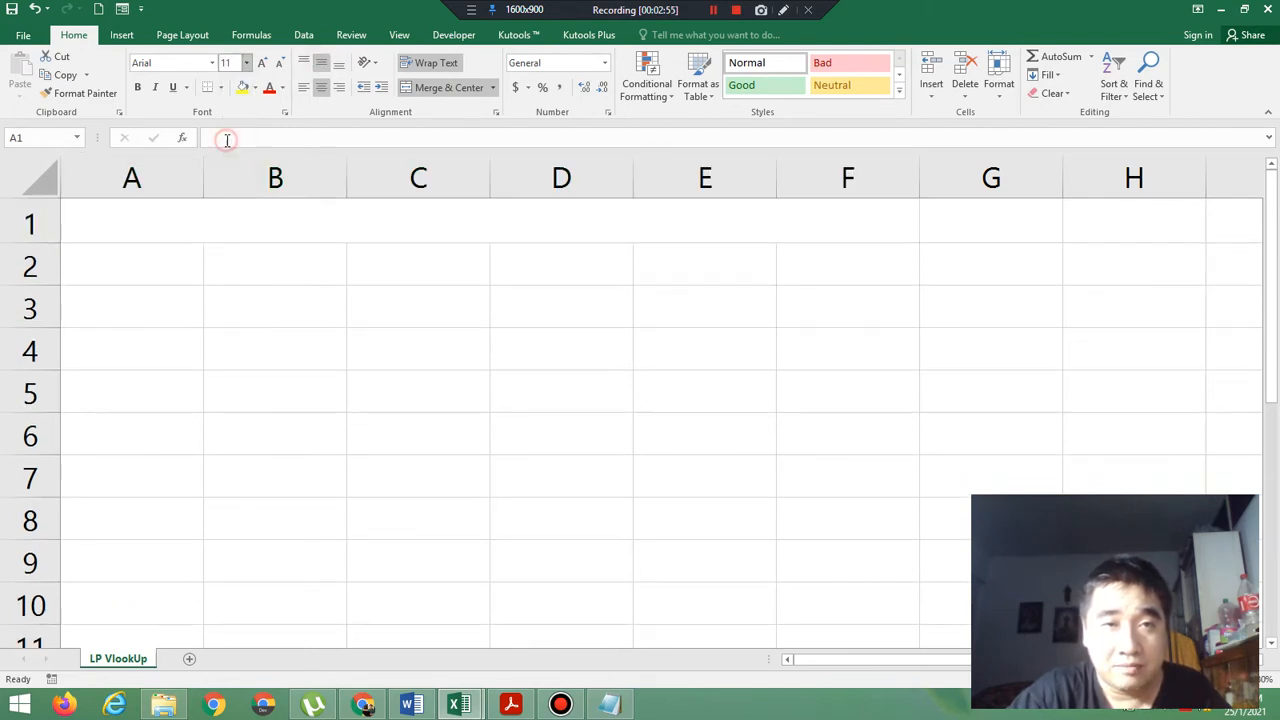
click(139, 87)
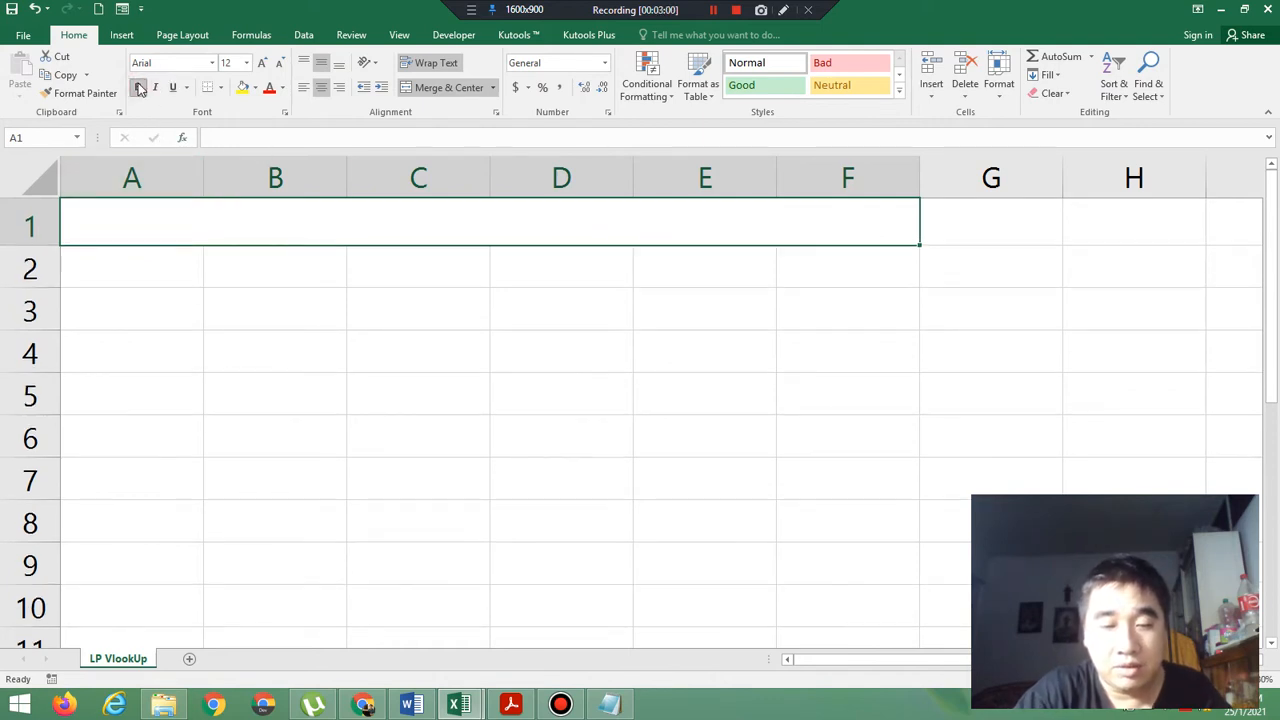
text(Daf)
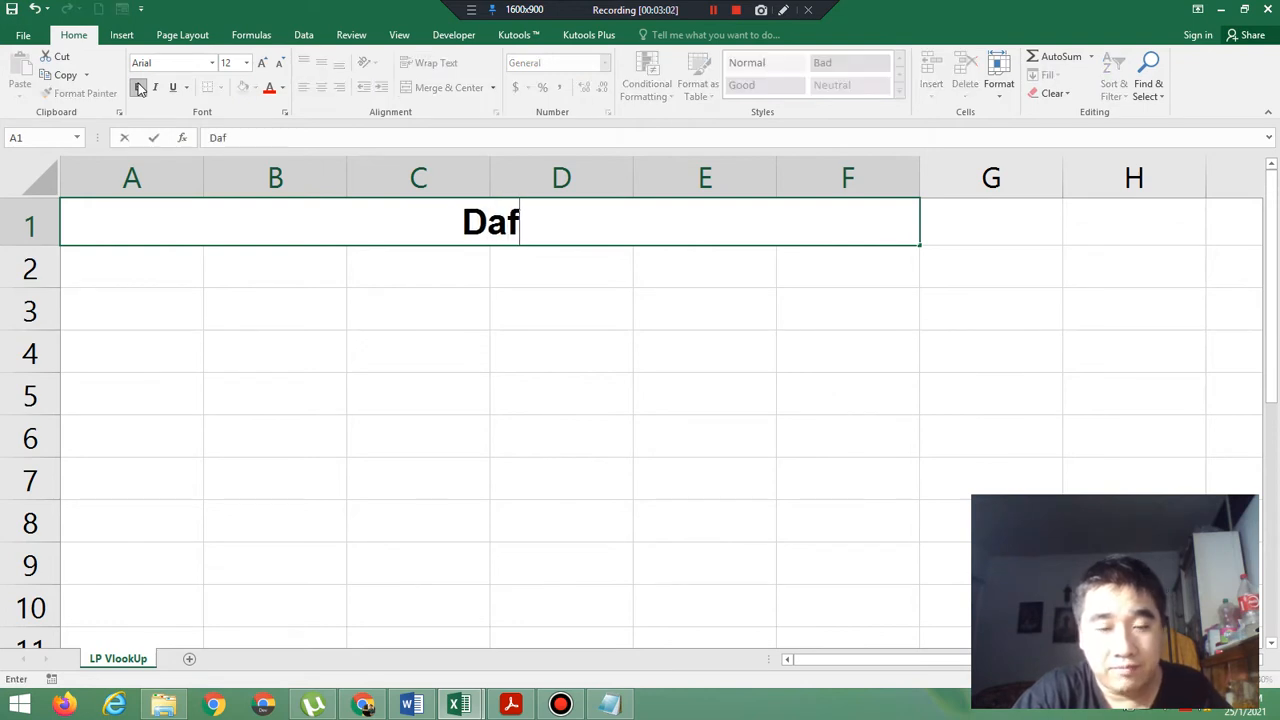
text(tar Penjualan)
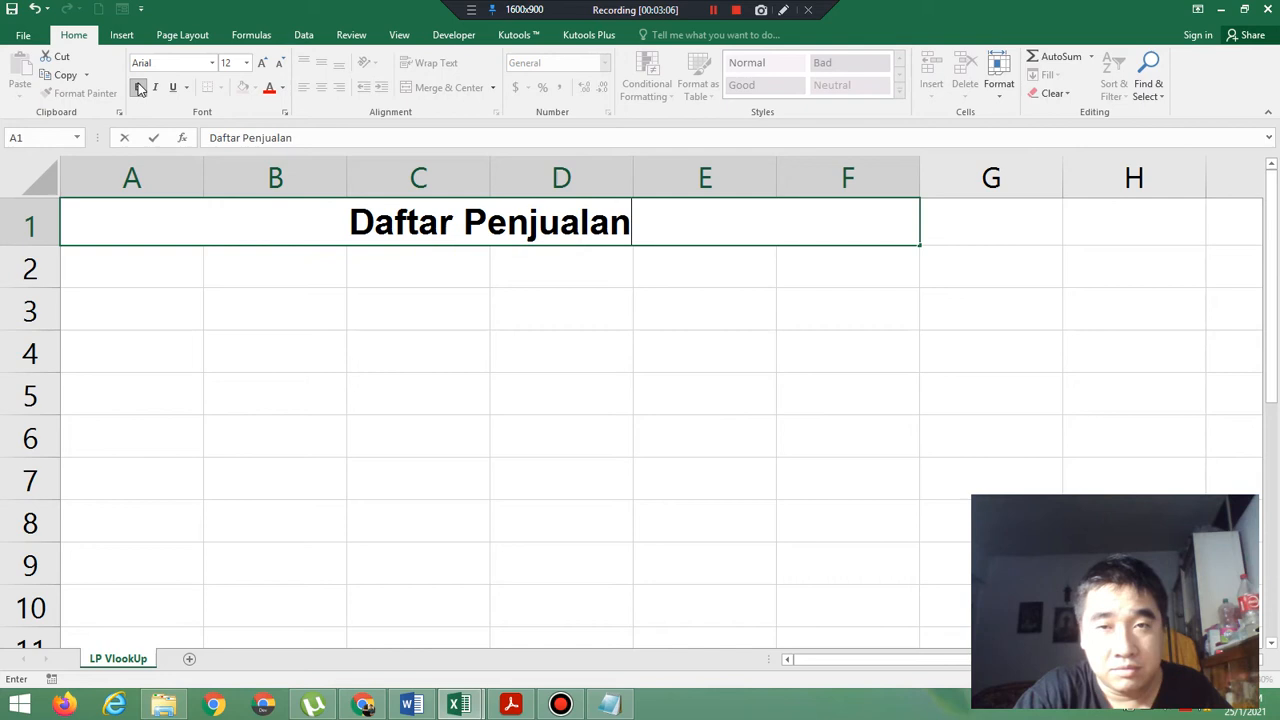
key(Return)
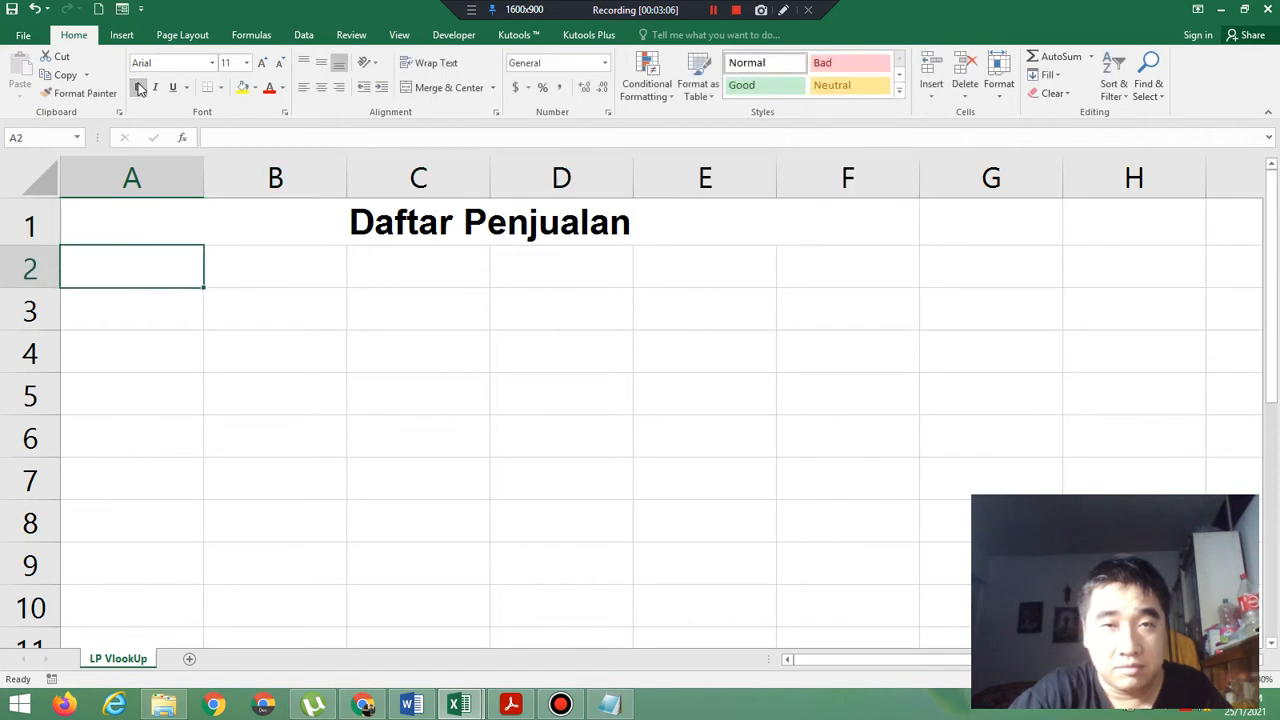
Compare the row layout with the exercise PDF and shrink row 2 in Book1 to a thin spacer row.
click(512, 707)
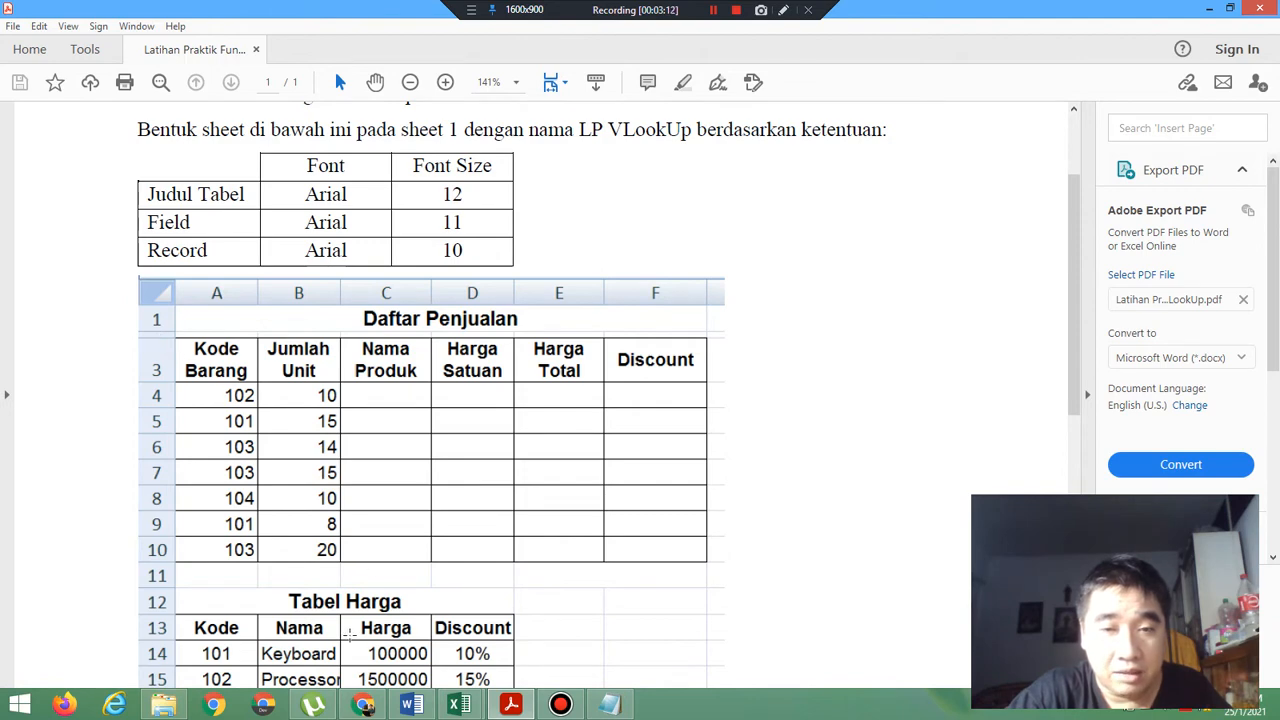
click(466, 708)
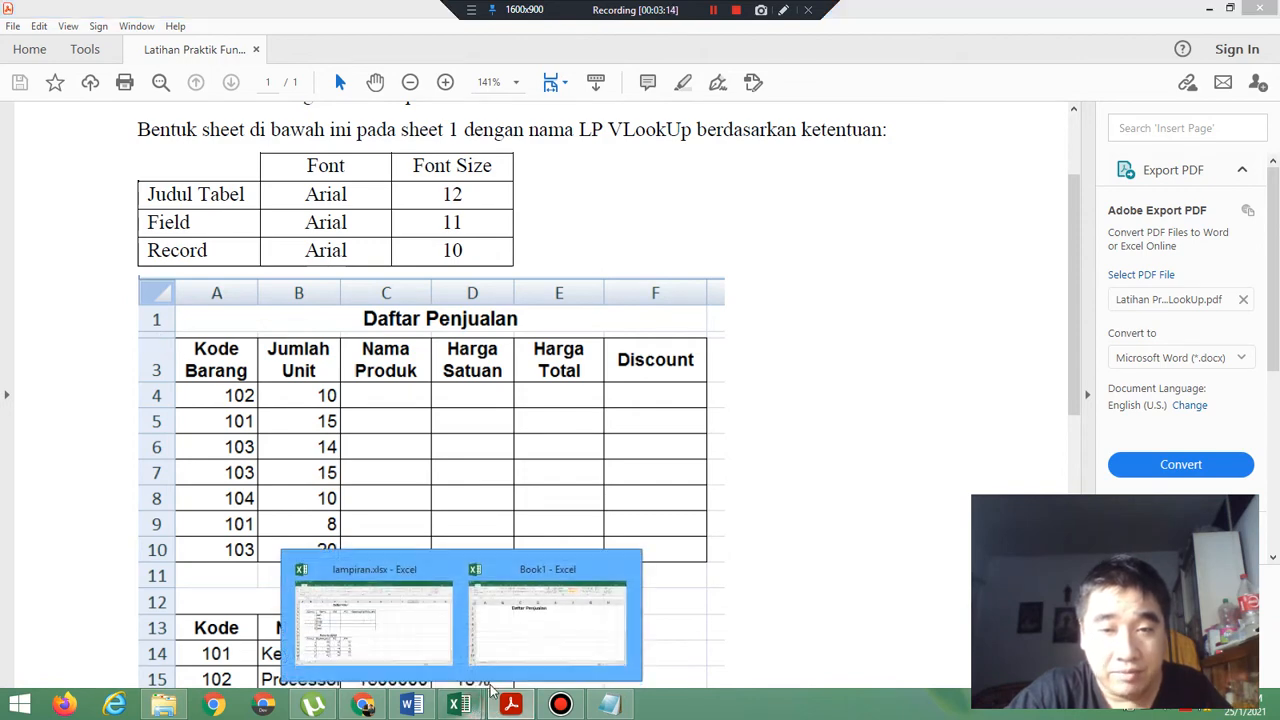
click(560, 629)
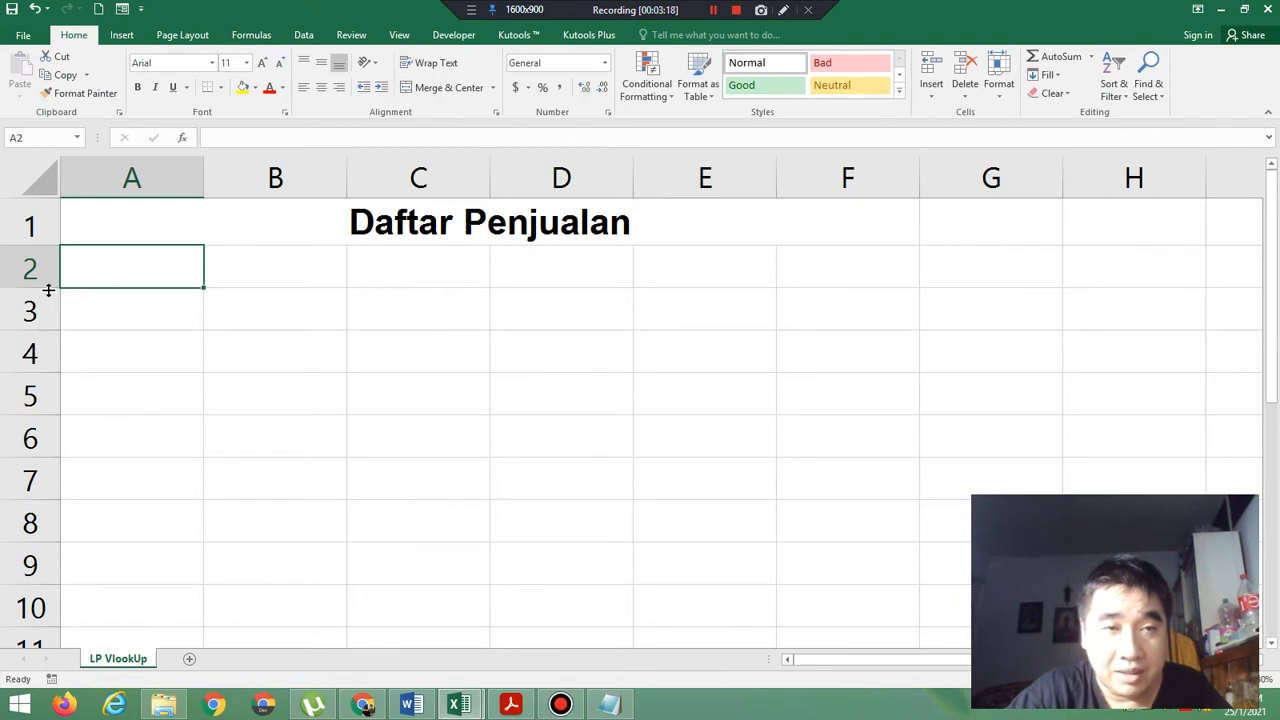
drag(48, 290, 46, 255)
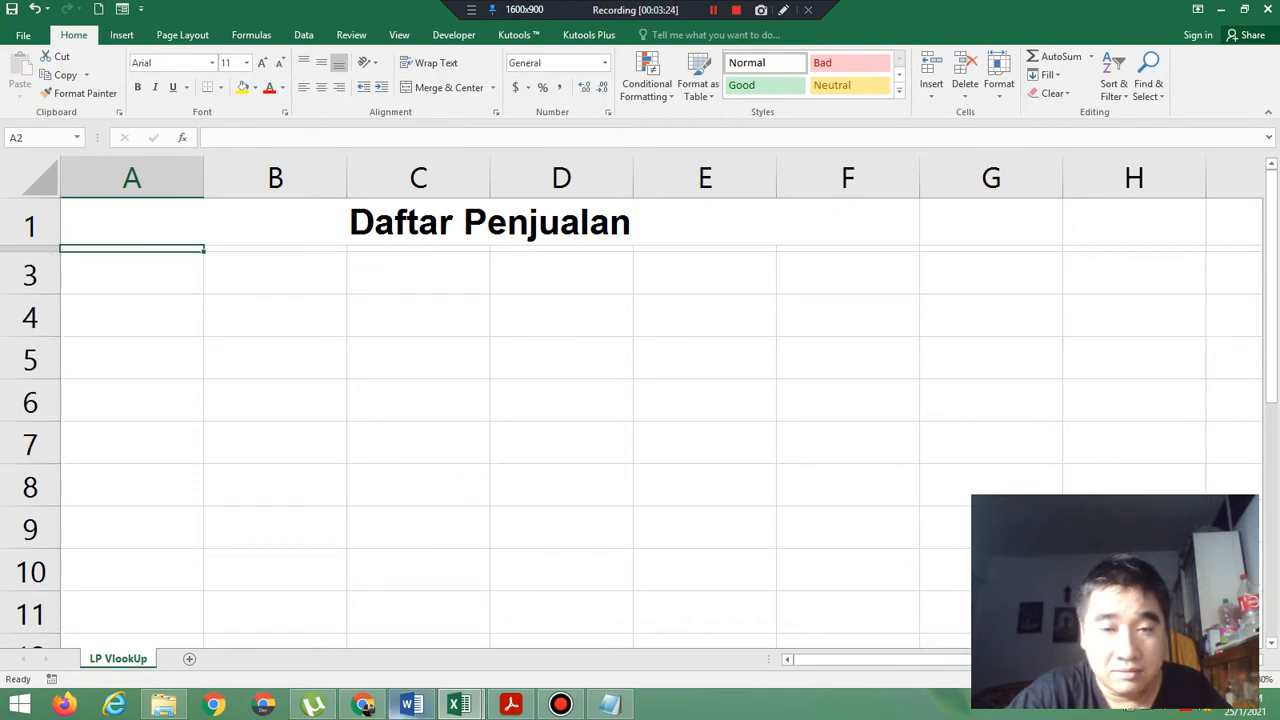
Consult the header row in the exercise PDF, and center A3:F3 in Book1 horizontally and vertically with wrapped text.
click(507, 705)
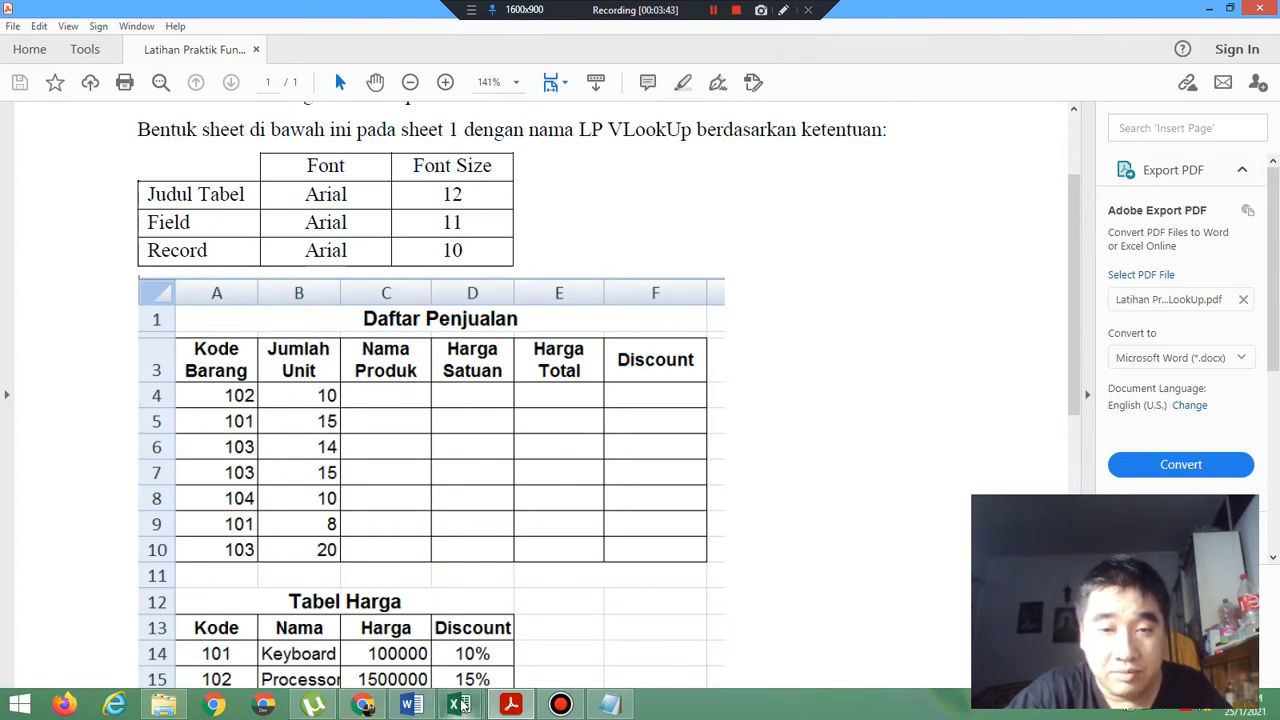
mouse_move(462, 705)
click(548, 618)
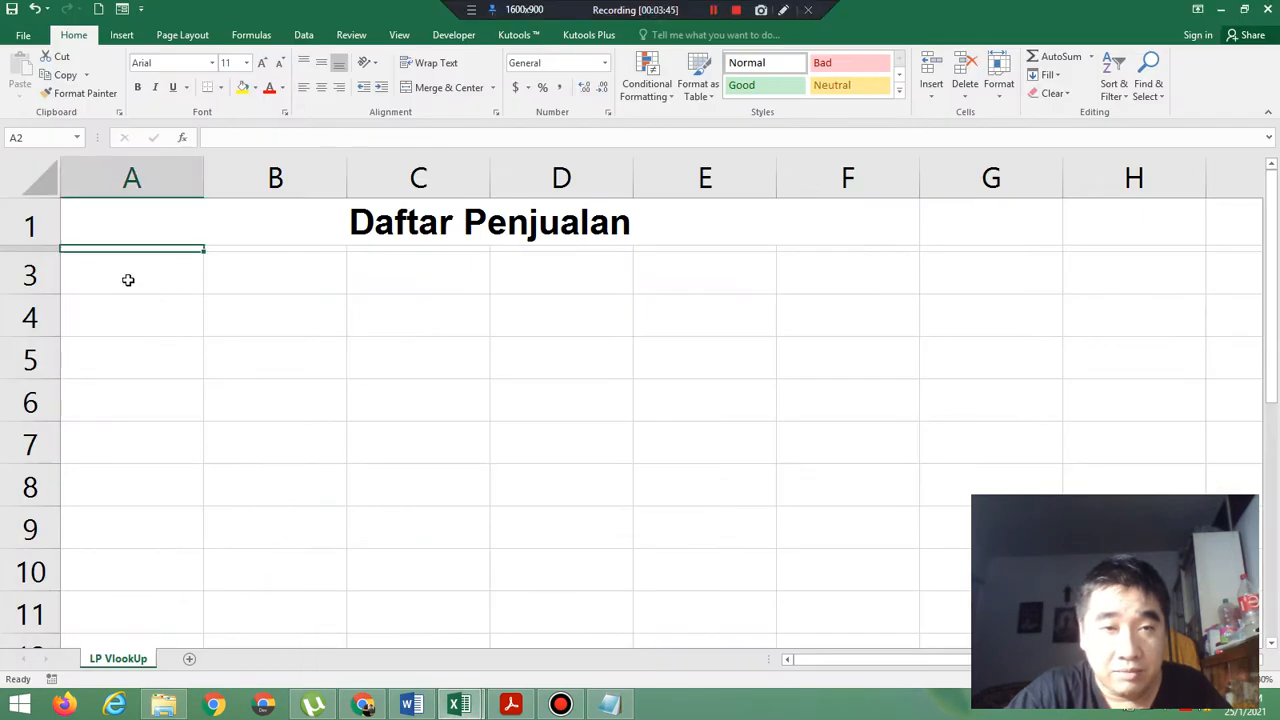
drag(128, 280, 860, 271)
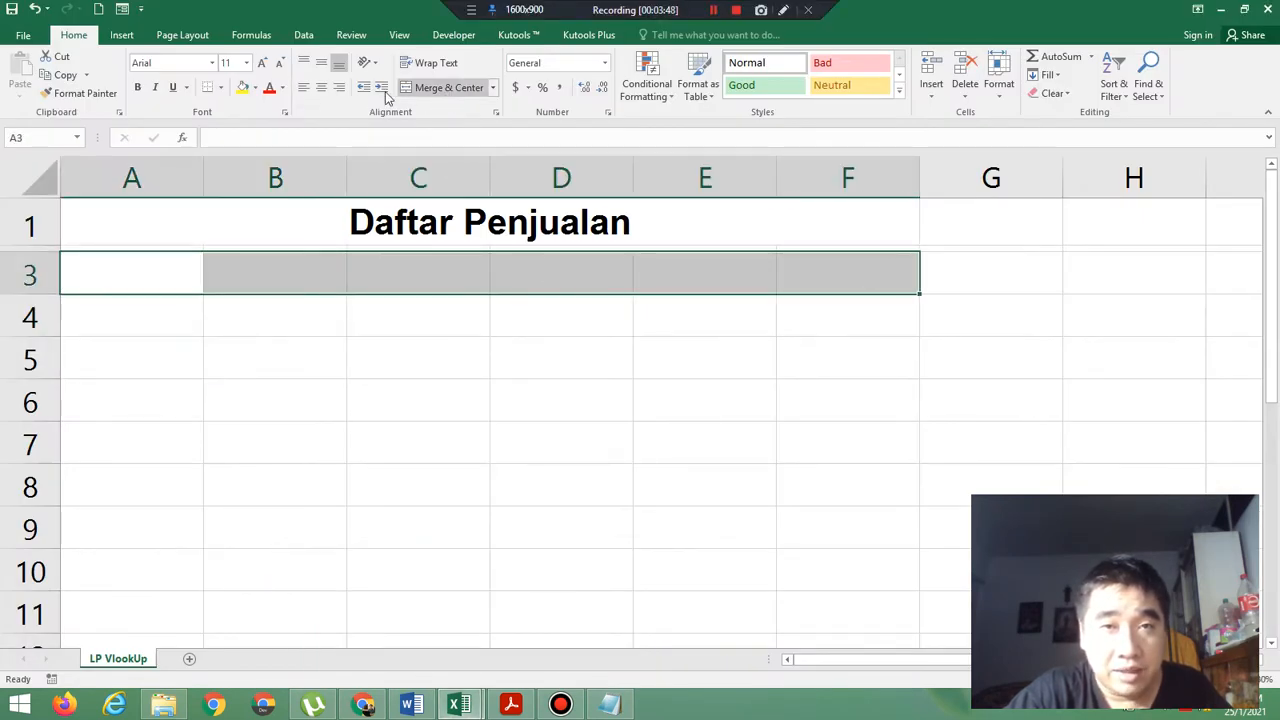
click(321, 87)
click(322, 65)
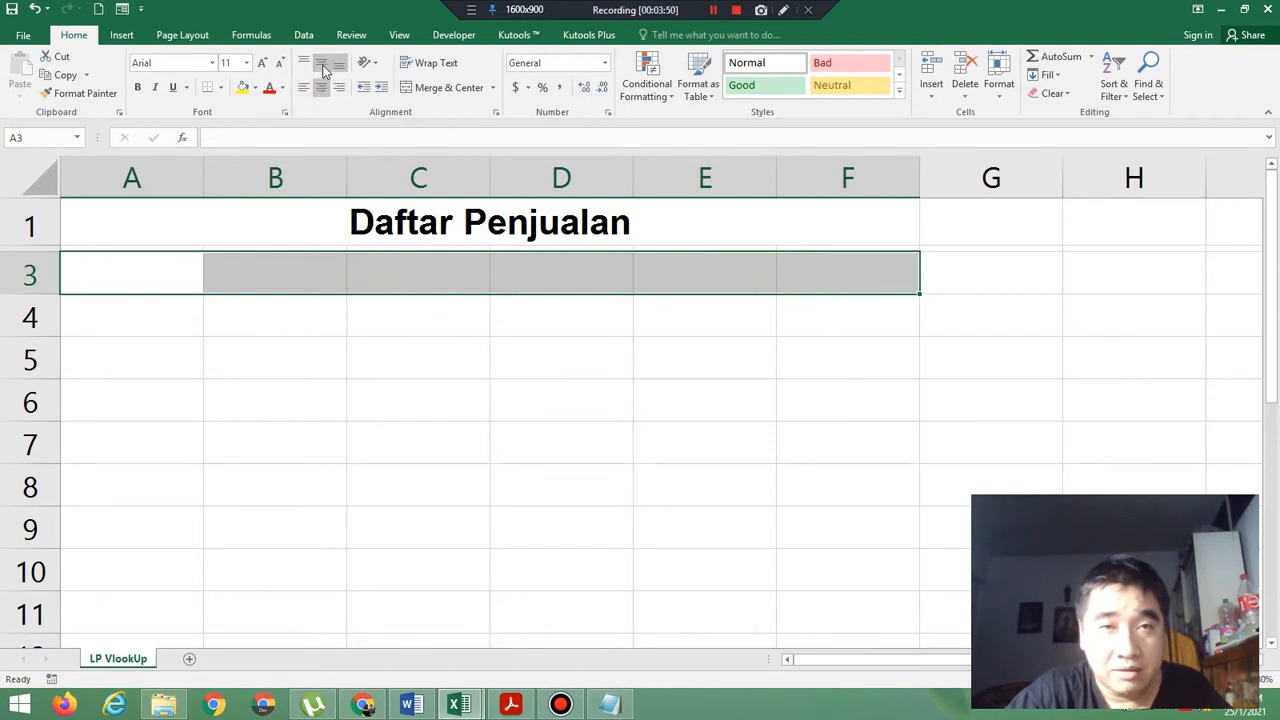
click(424, 75)
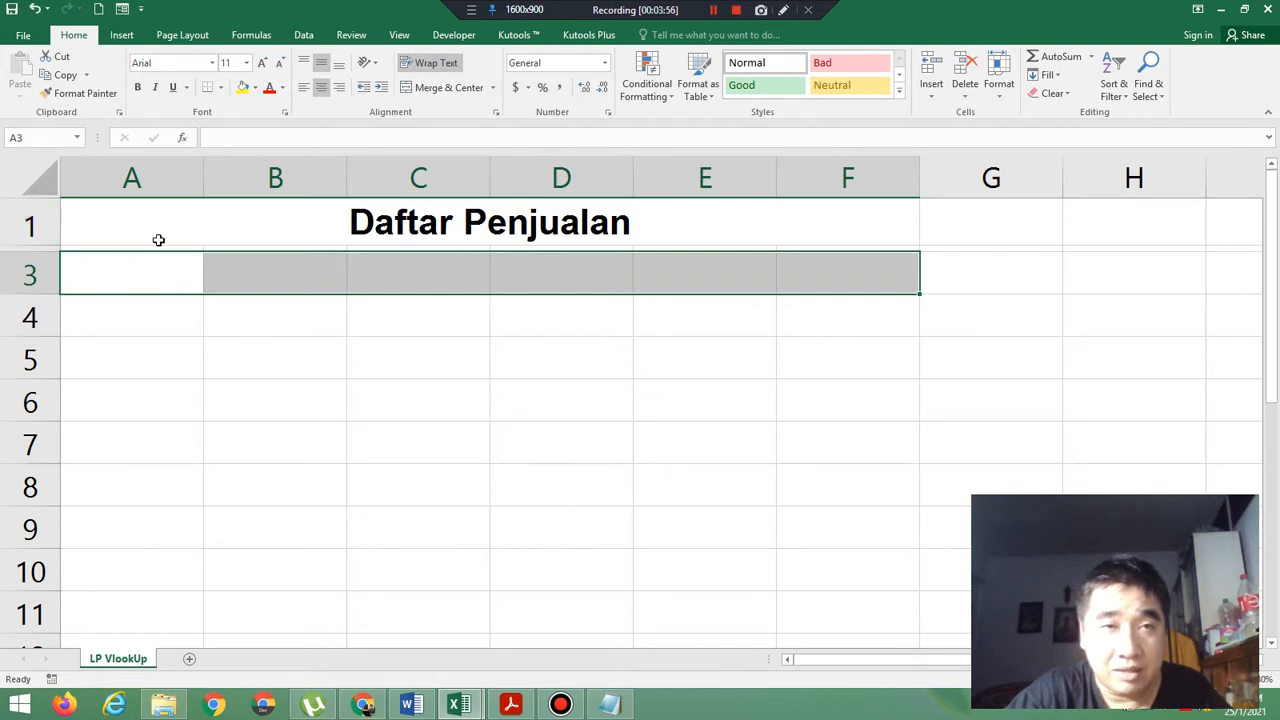
Check the header style in the exercise PDF and make the header cells A3:F3 in Book1 bold.
click(511, 706)
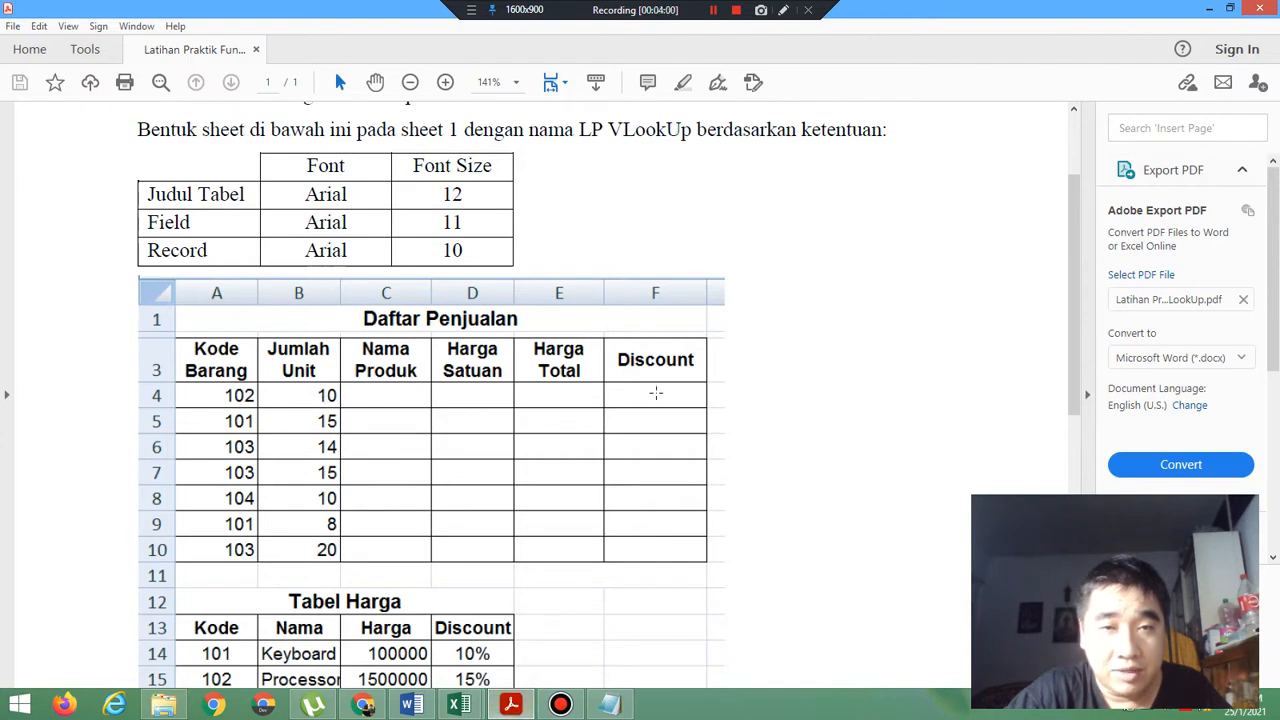
mouse_move(478, 700)
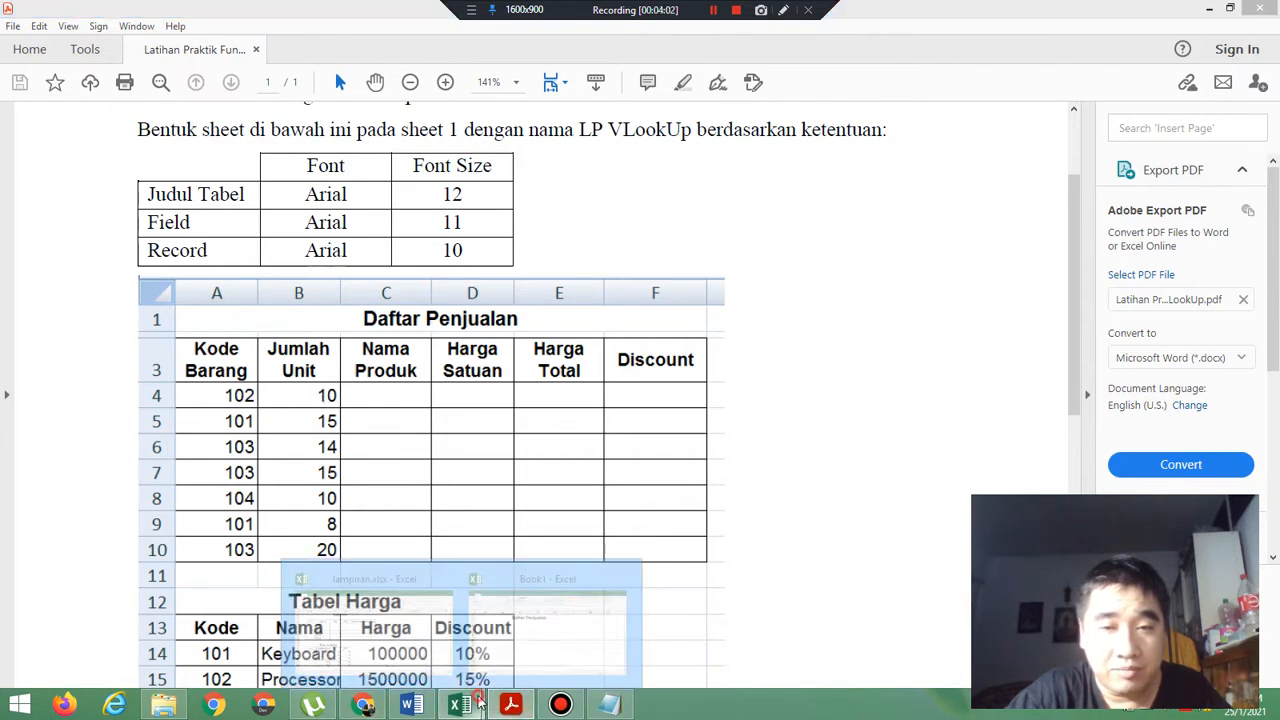
click(545, 625)
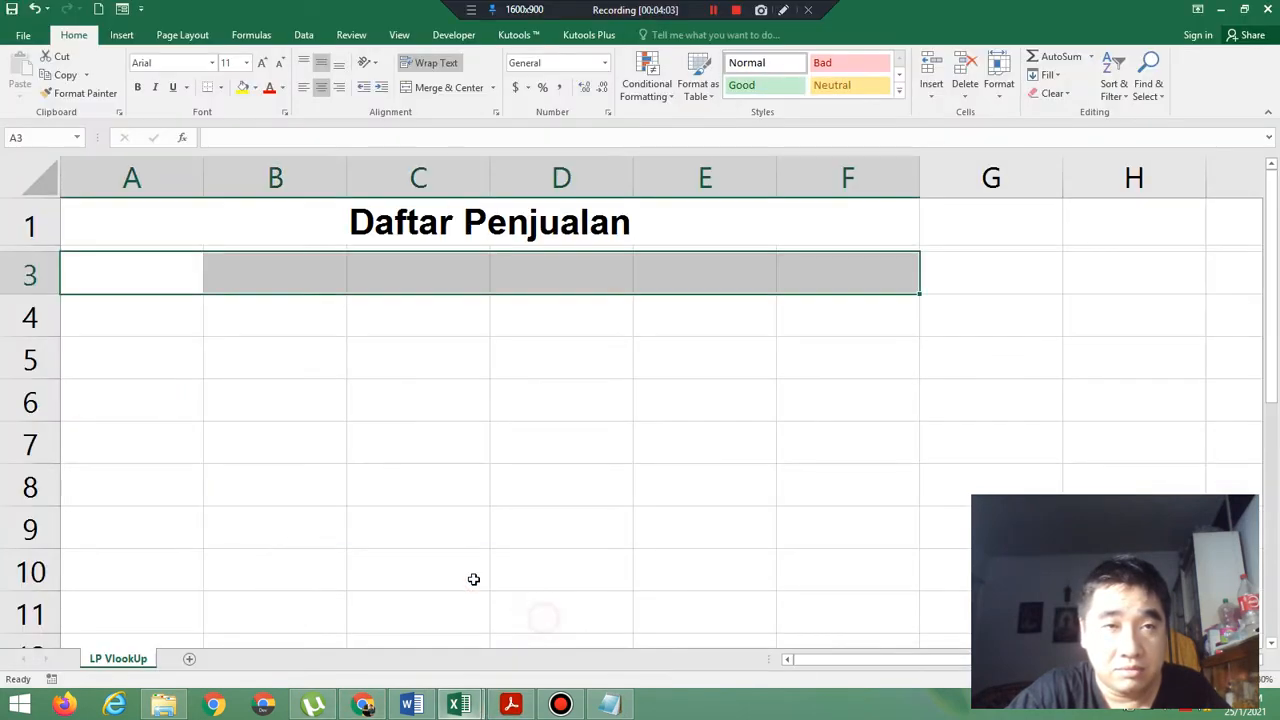
click(138, 88)
Consult the header texts in the exercise PDF and enter "Kode Barang" in A3 of Book1.
click(143, 287)
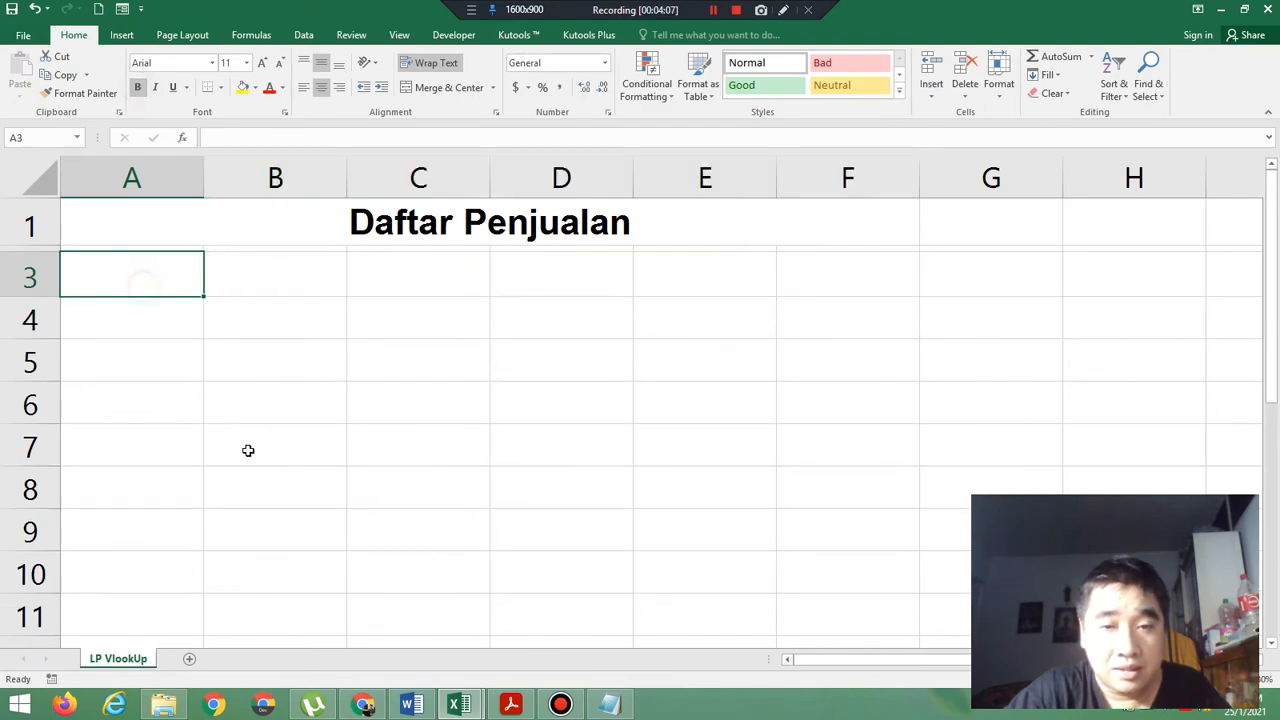
click(508, 706)
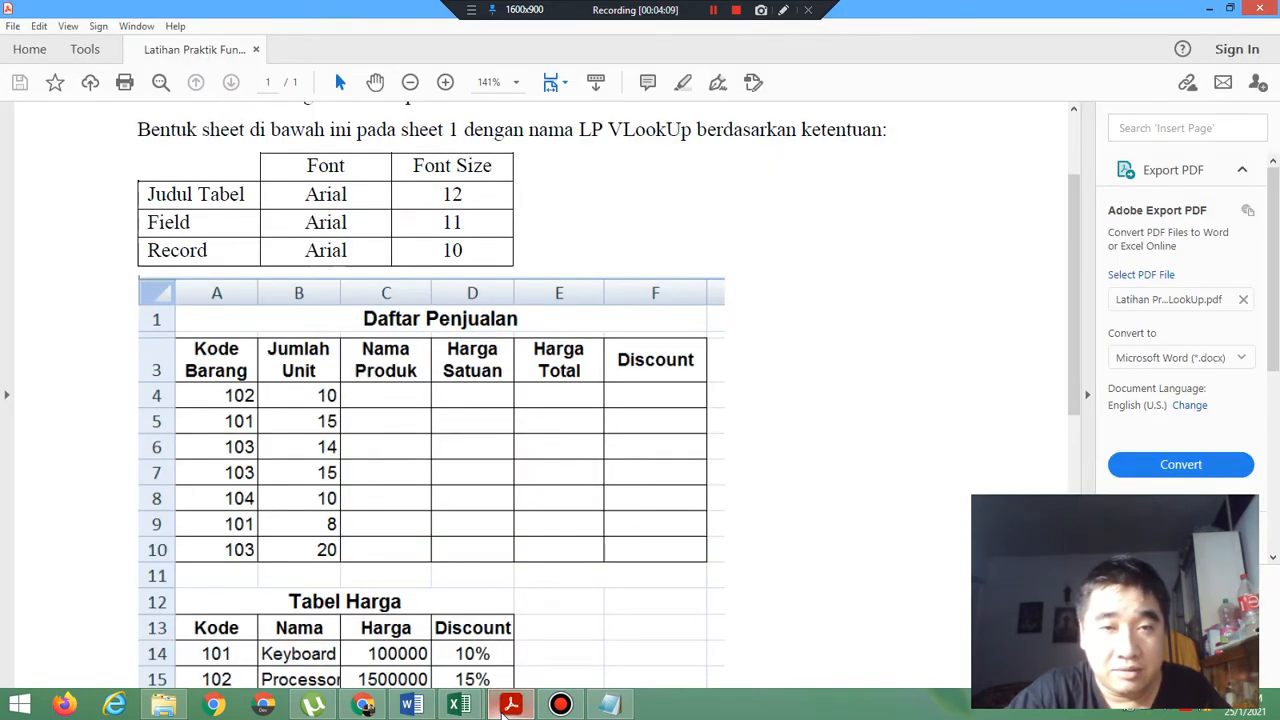
click(508, 706)
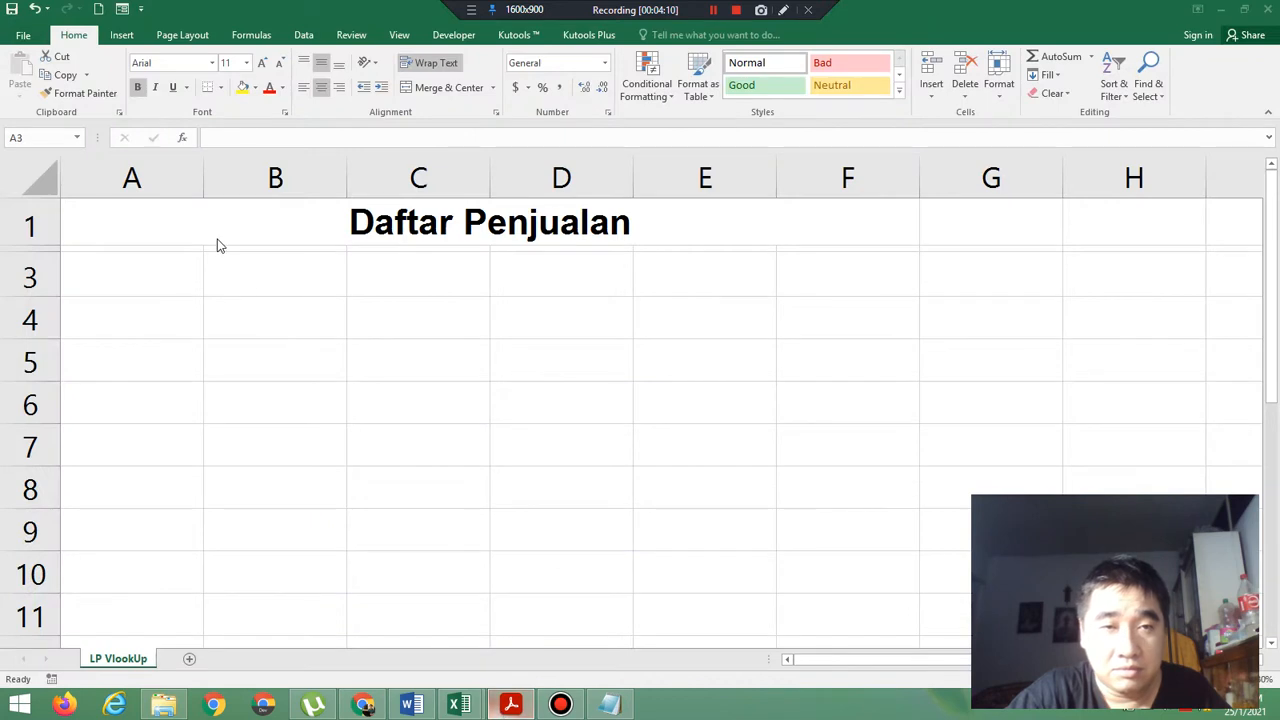
click(153, 289)
text(Kod)
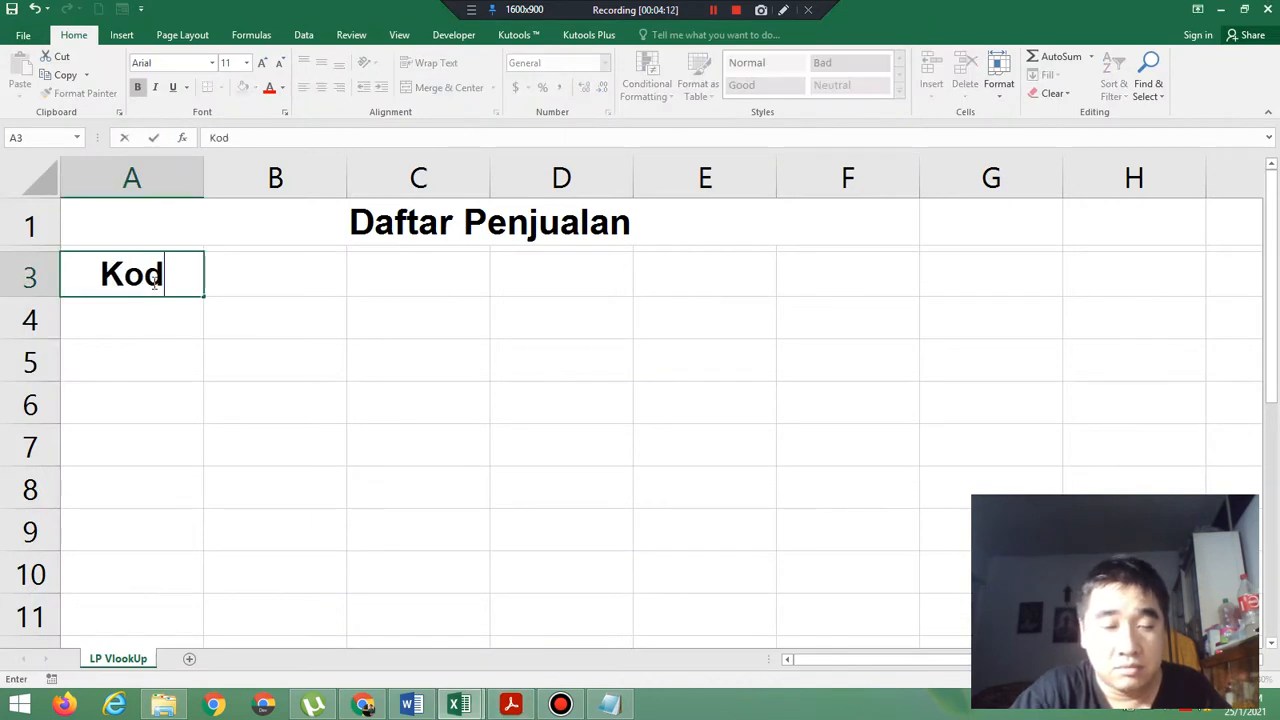
text(e Barang)
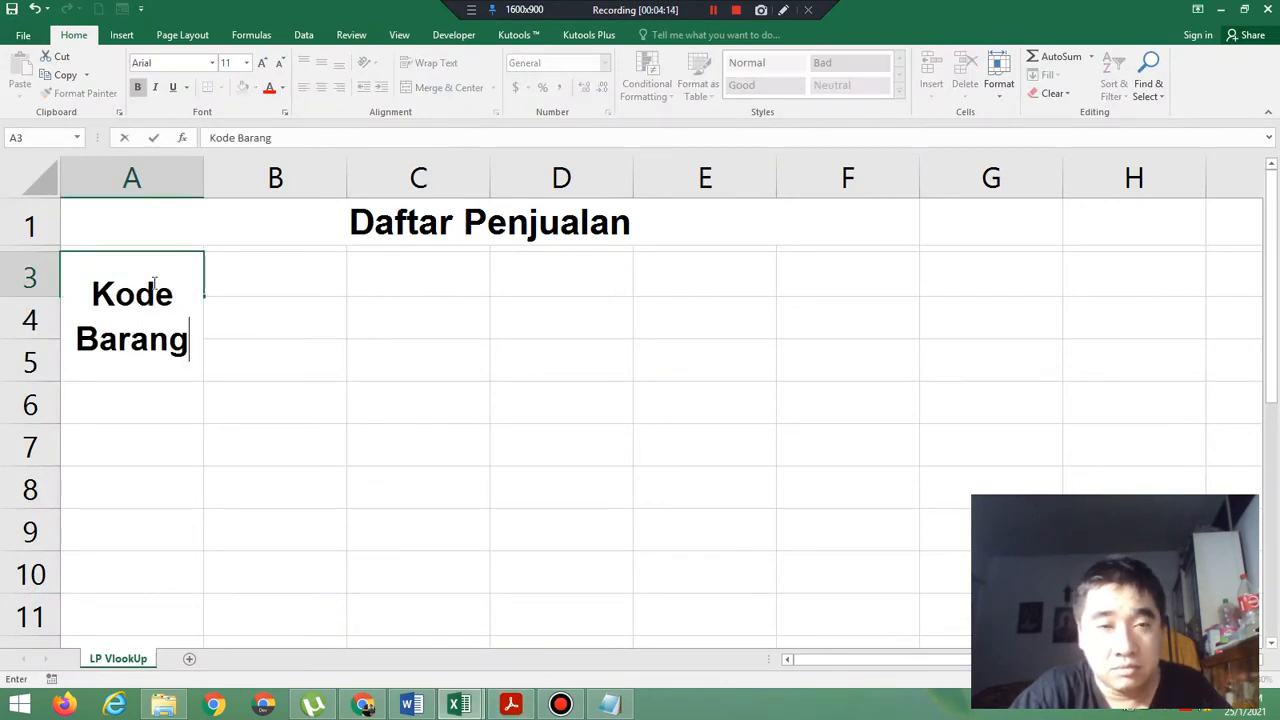
key(Tab)
Enter the headers "Jumlah Unit" in B3 and "Nama Produk" in C3.
text(Jumla)
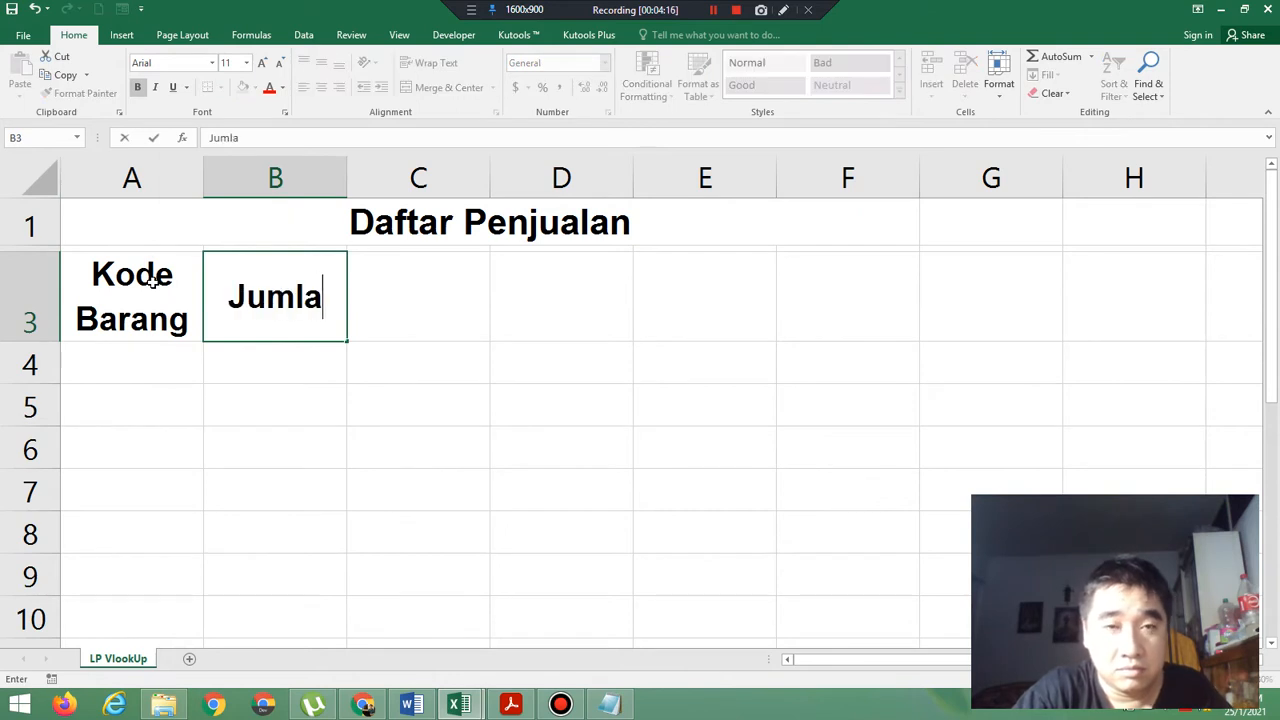
text(h Unit)
key(Tab)
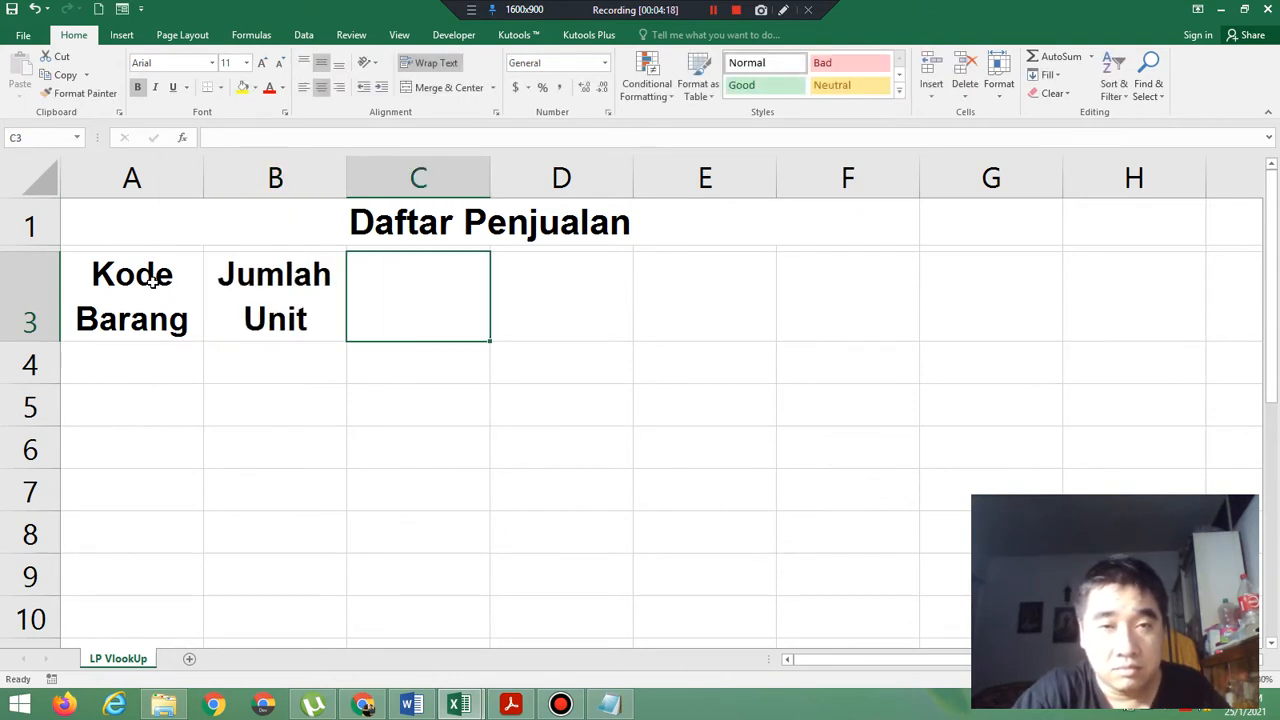
text(Nama )
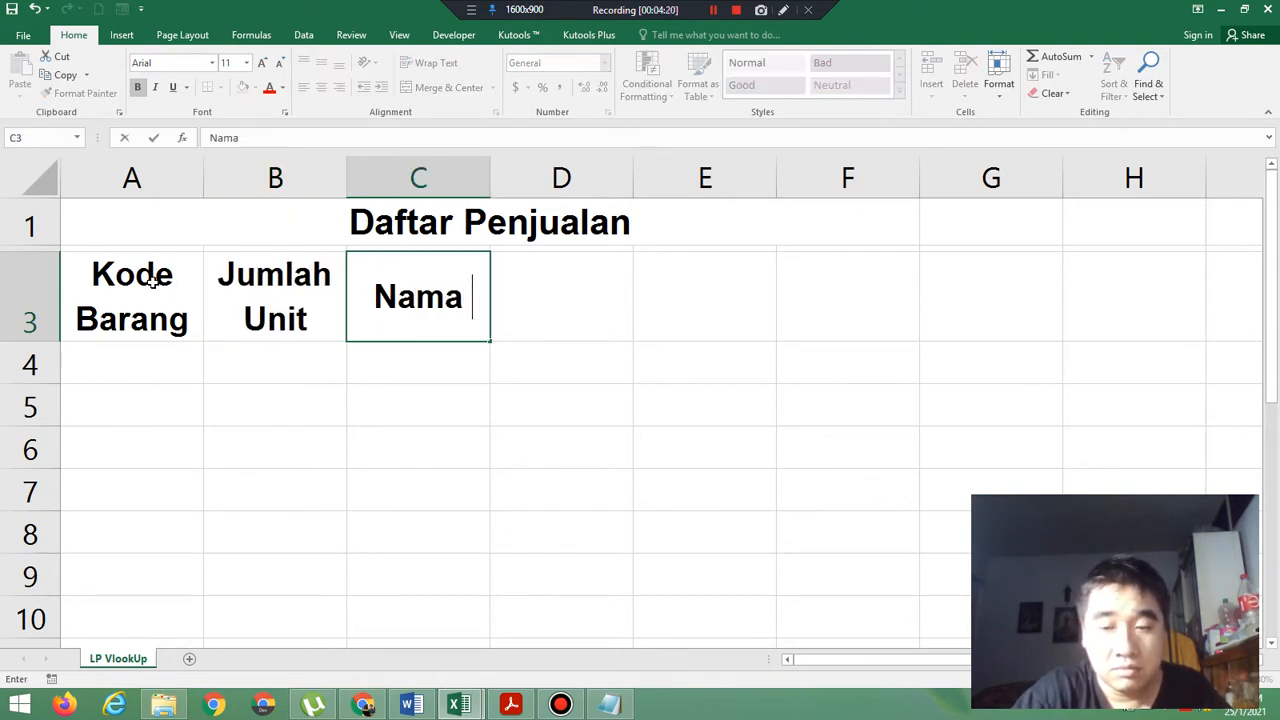
text(Produk)
key(Tab)
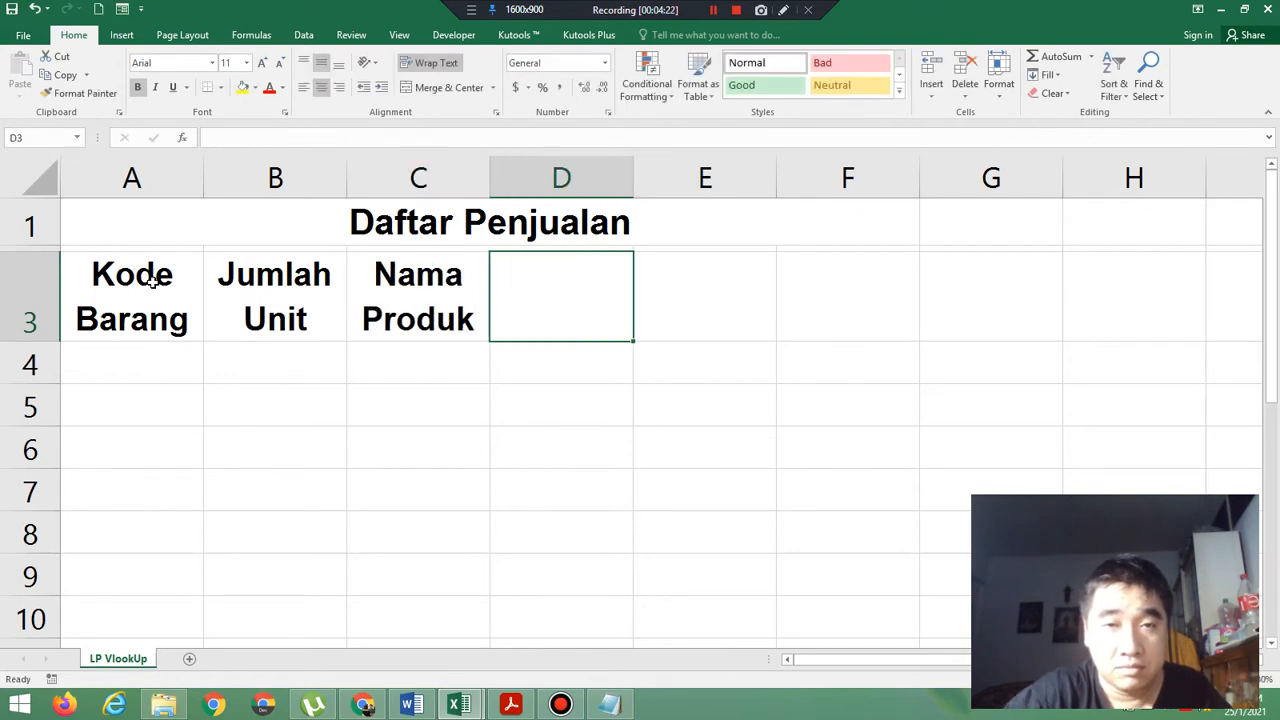
Check the remaining headers in the exercise PDF, and enter "Harga Satuan" in D3 and "Harga Produk" in E3 of Book1.
click(524, 708)
click(524, 708)
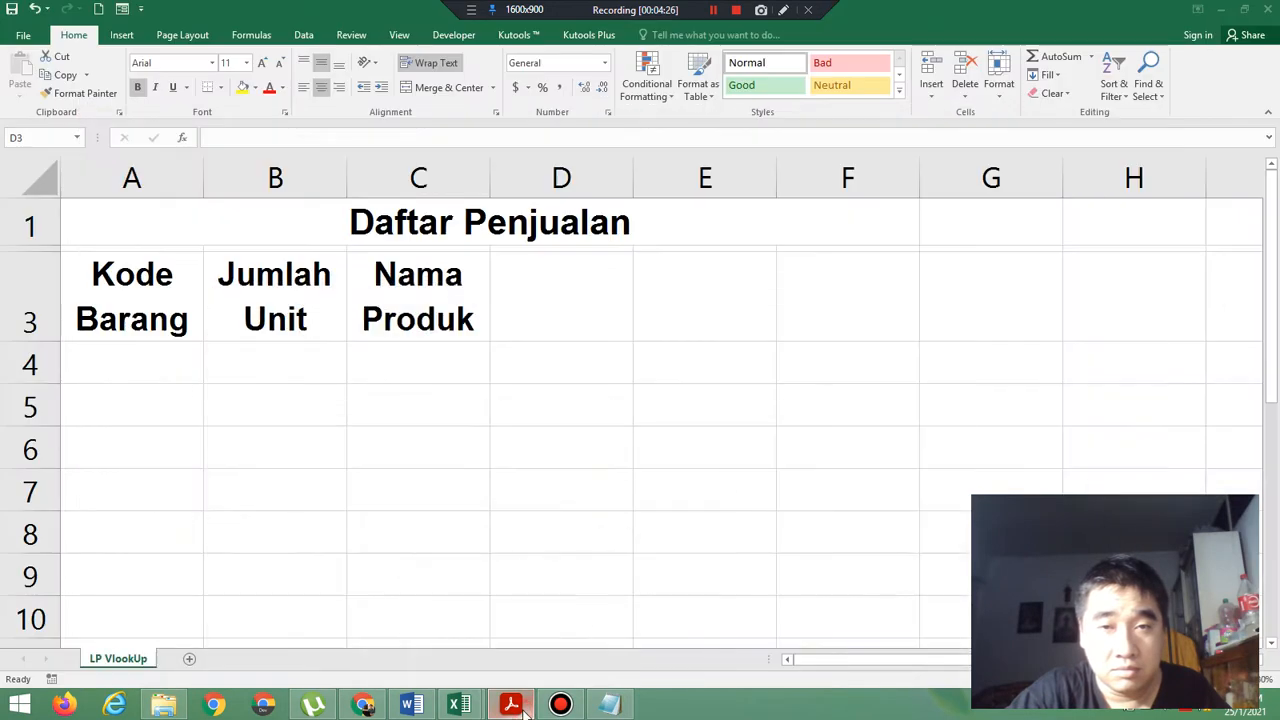
click(598, 264)
text(Ha)
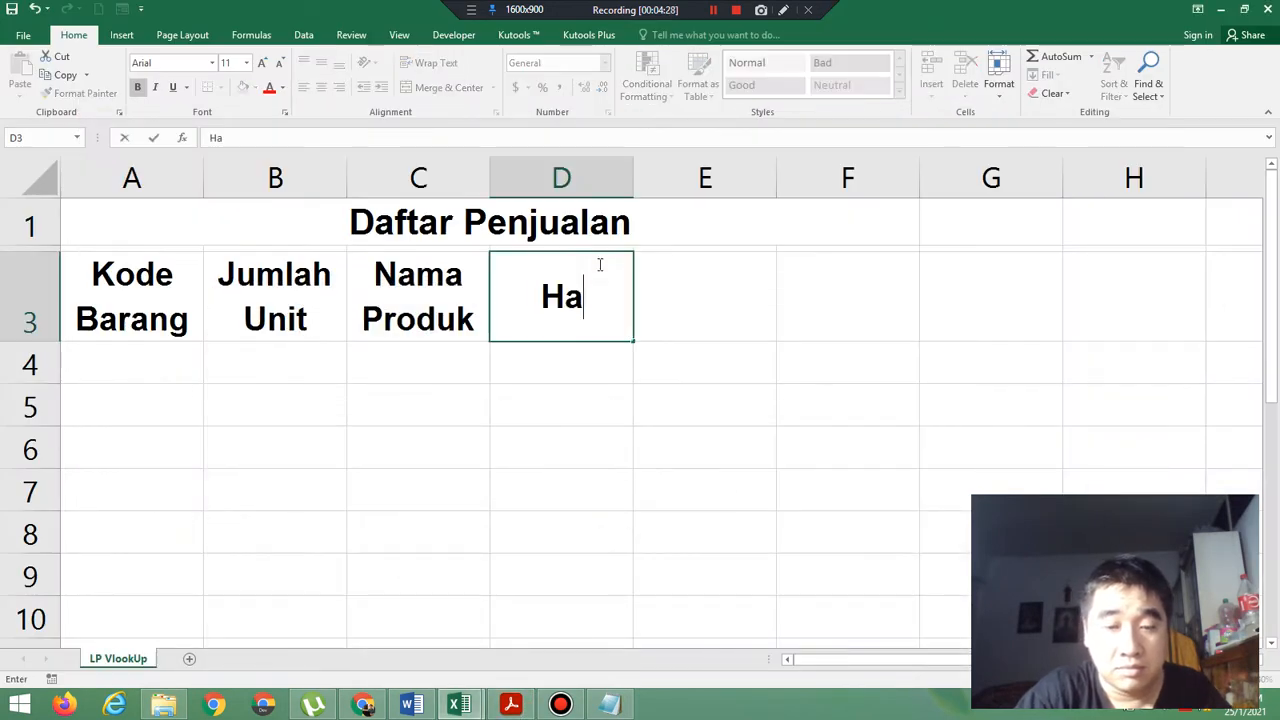
text(rga Satuan)
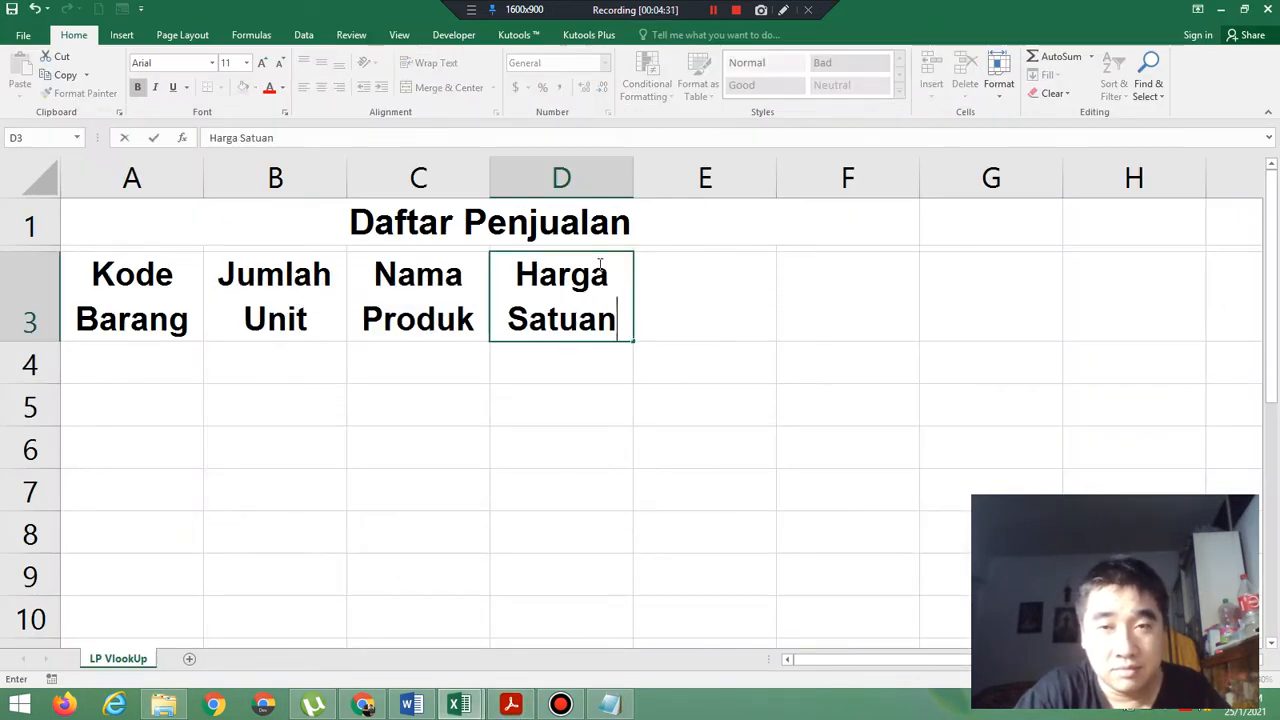
key(Tab)
text(Harg)
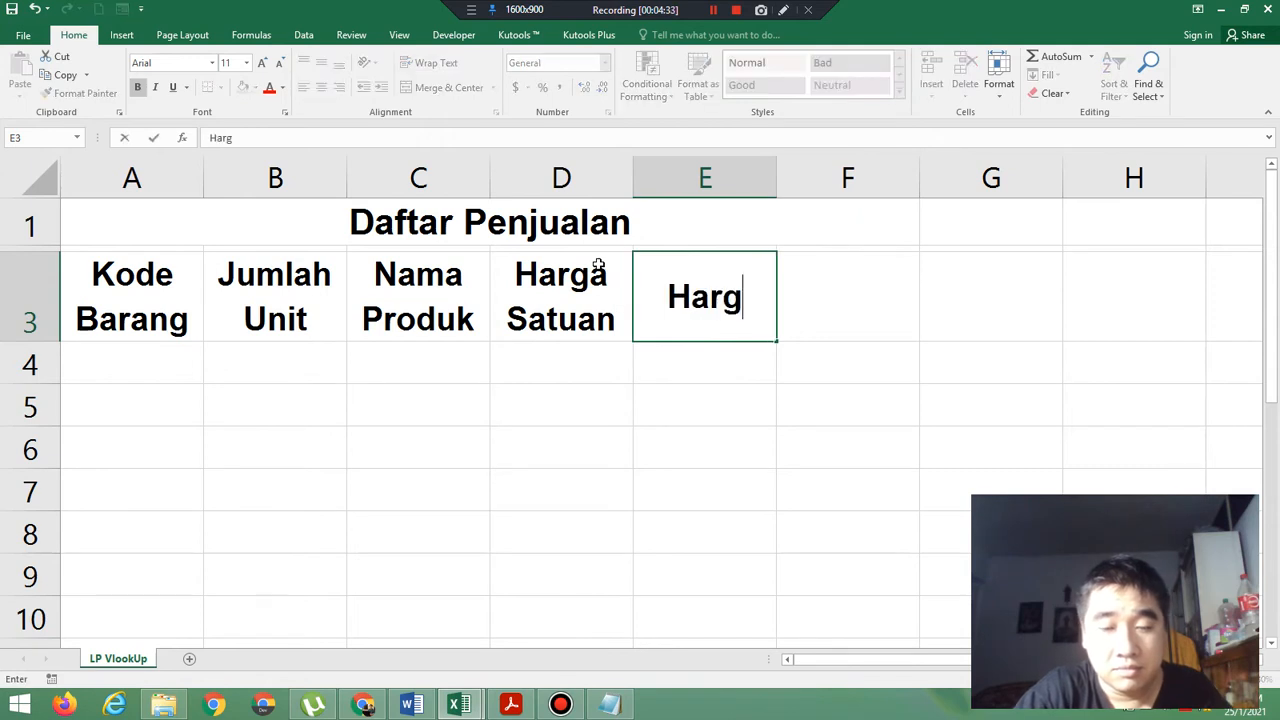
text(a Produk)
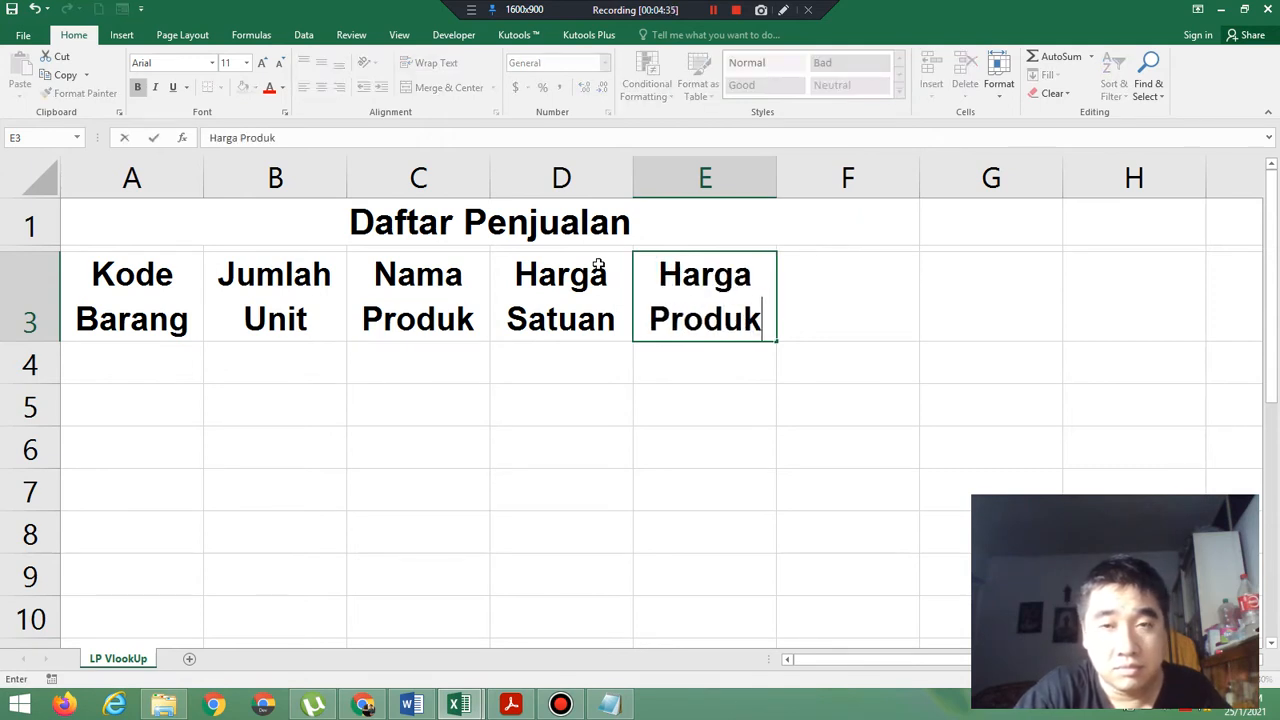
key(Tab)
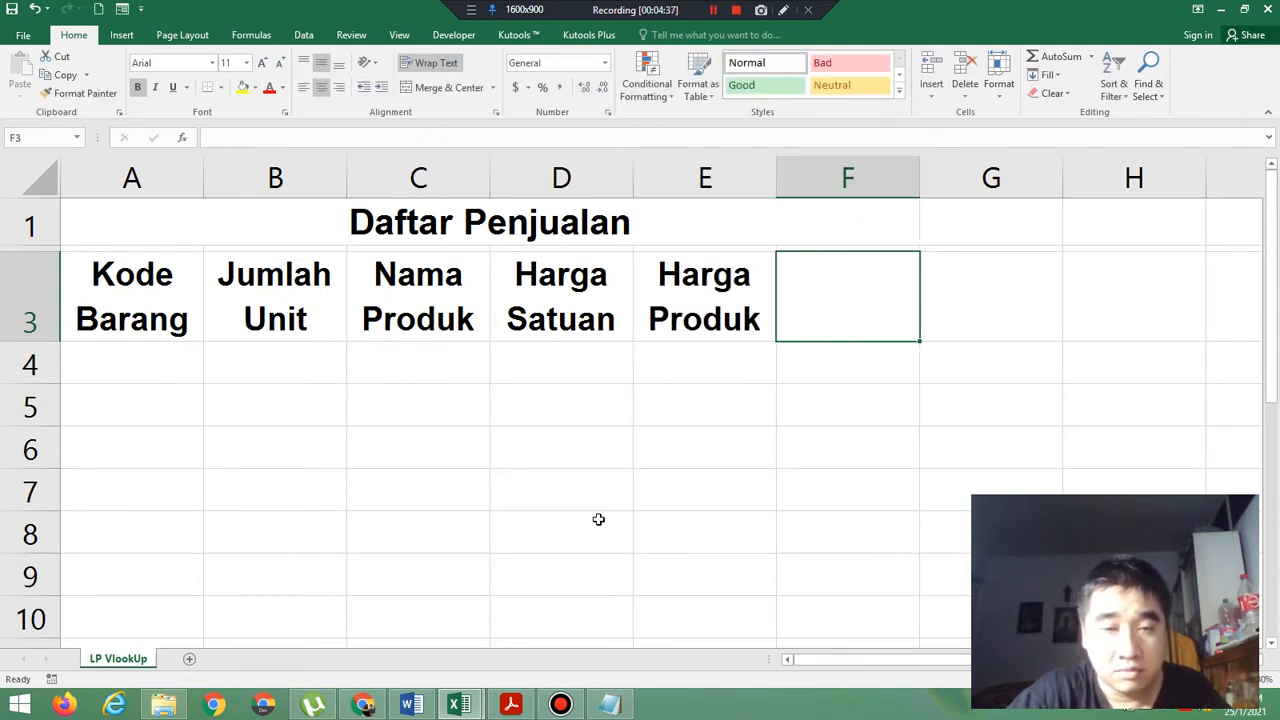
Compare the headers with the exercise PDF and correct the header in E3 of Book1 to "Harga Total".
click(511, 706)
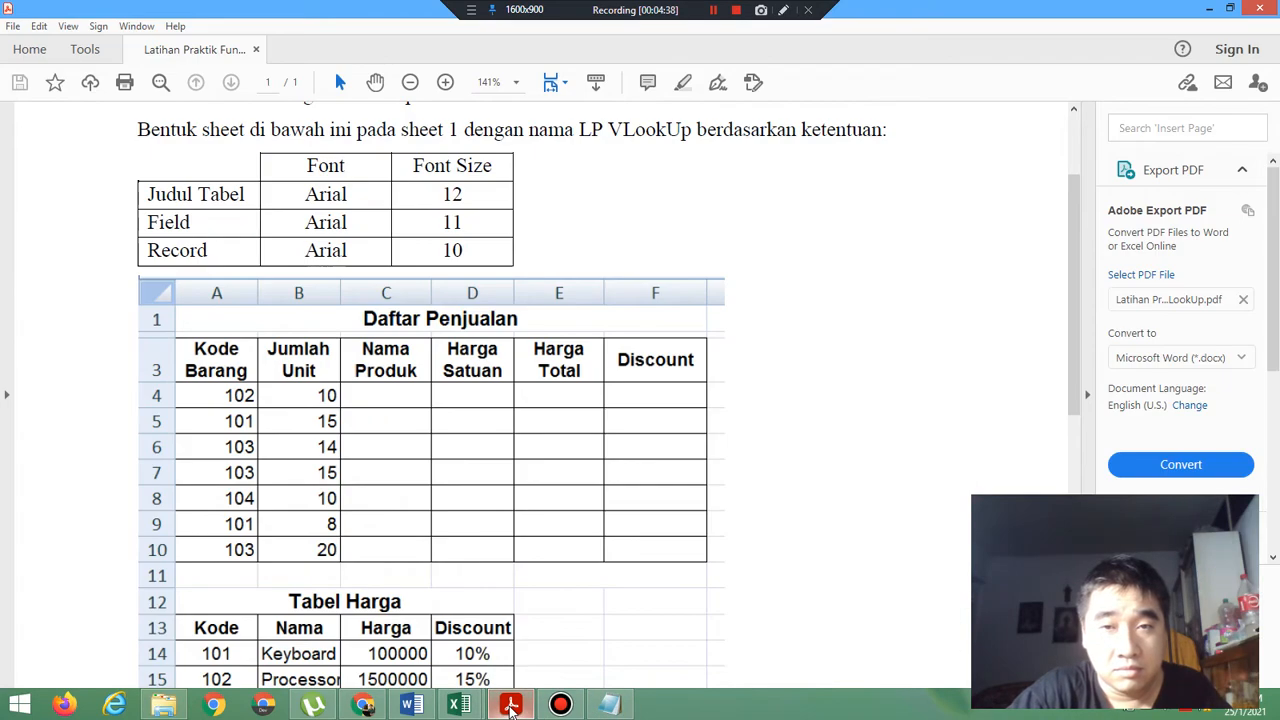
click(511, 706)
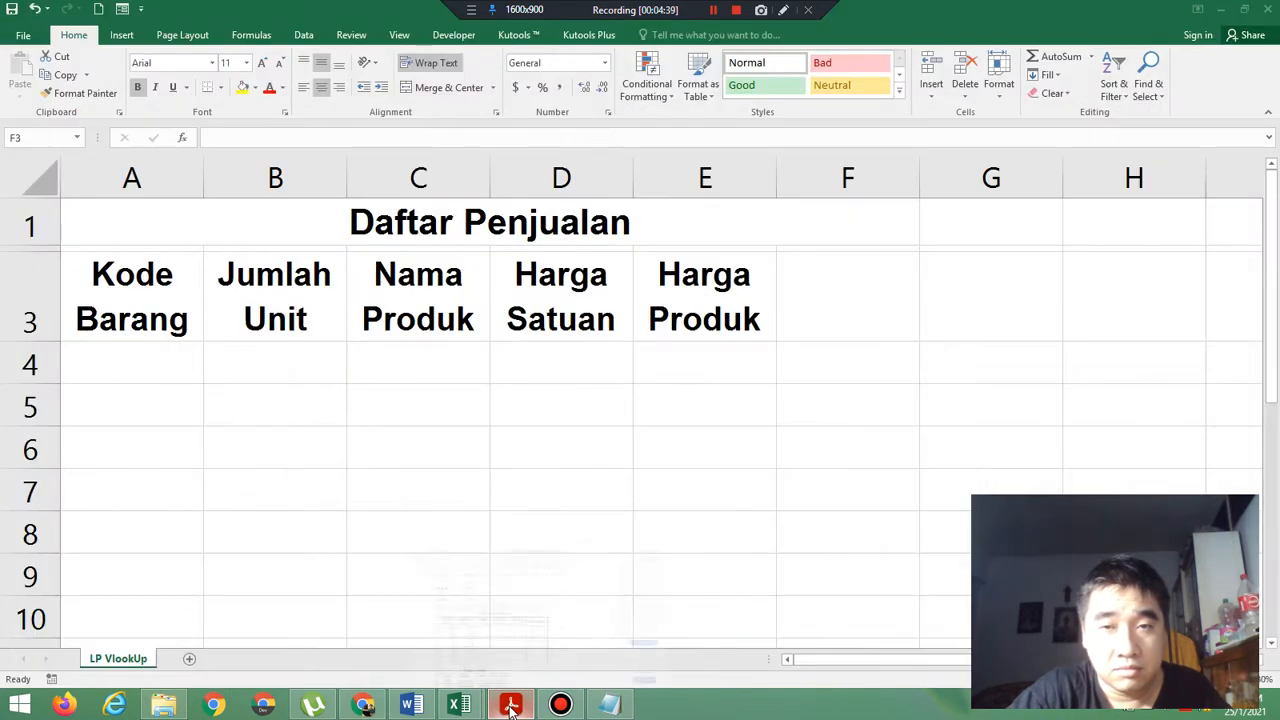
double_click(760, 312)
key(BackSpace)
key(BackSpace)
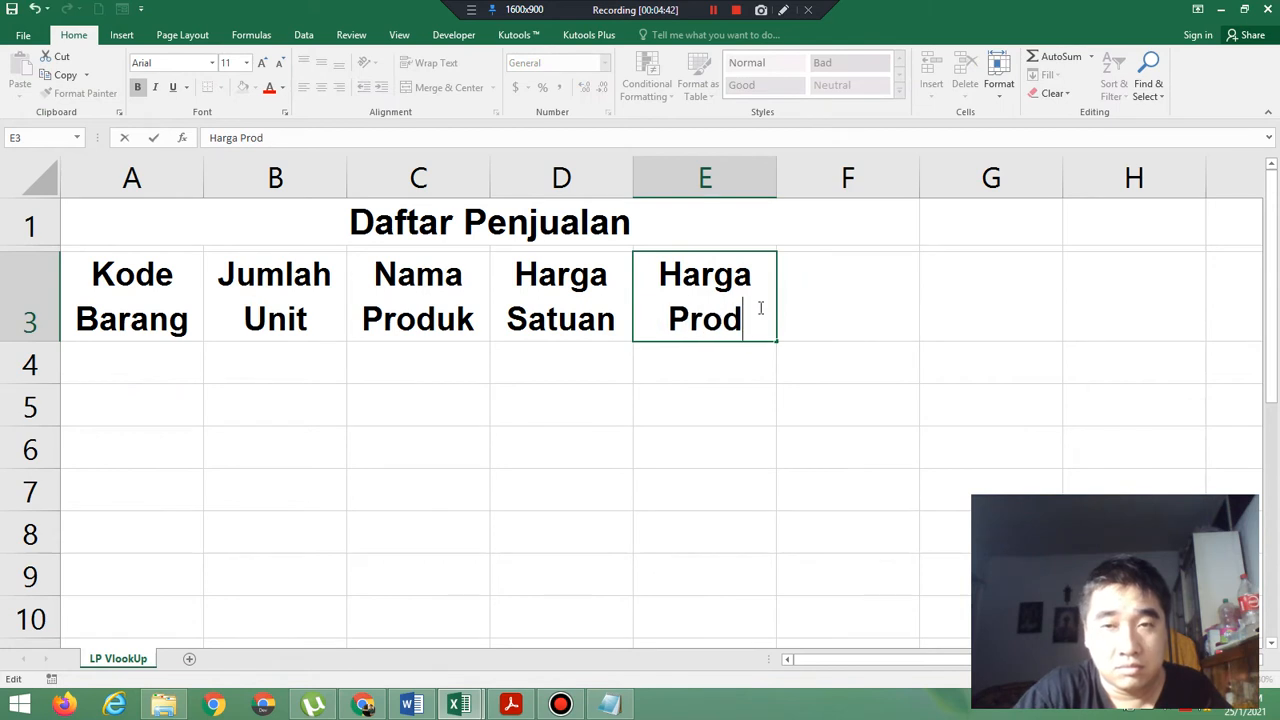
key(BackSpace)
key(BackSpace)
key(BackSpace)
key(BackSpace)
text(Total)
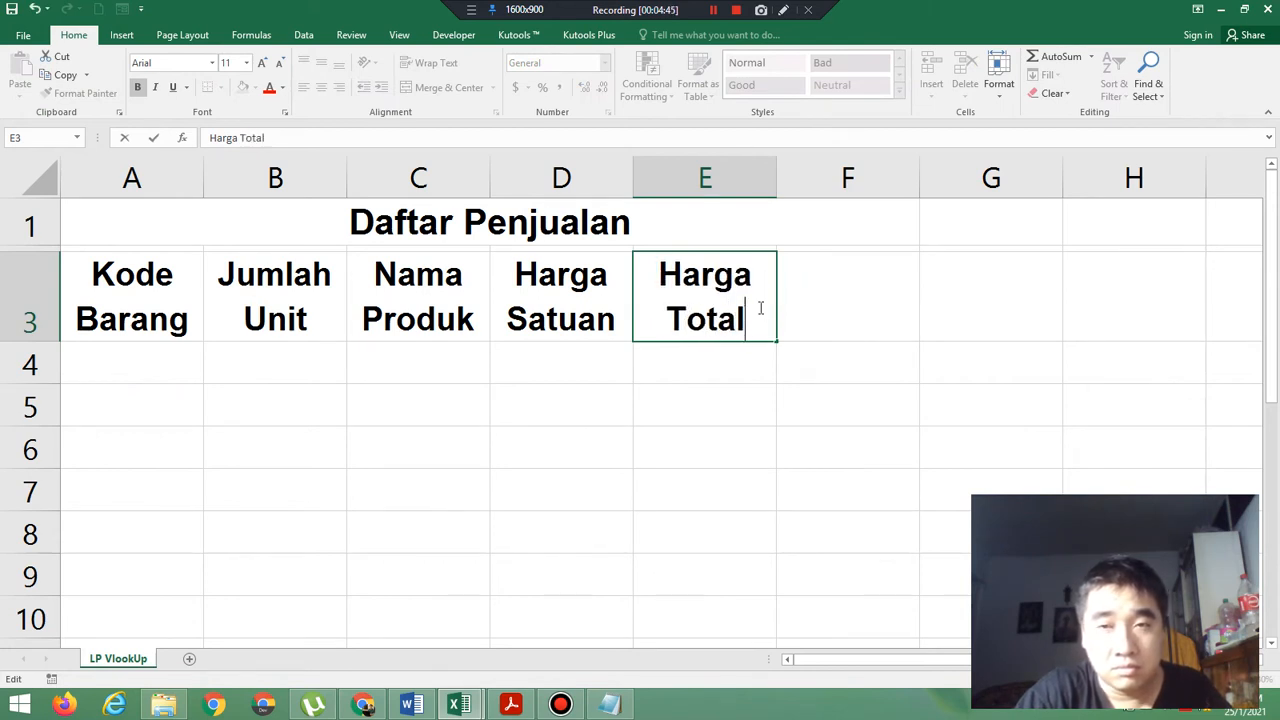
key(Tab)
Enter the header "Discount" in F3 and widen column F slightly so the word fits on one line.
text(Discount)
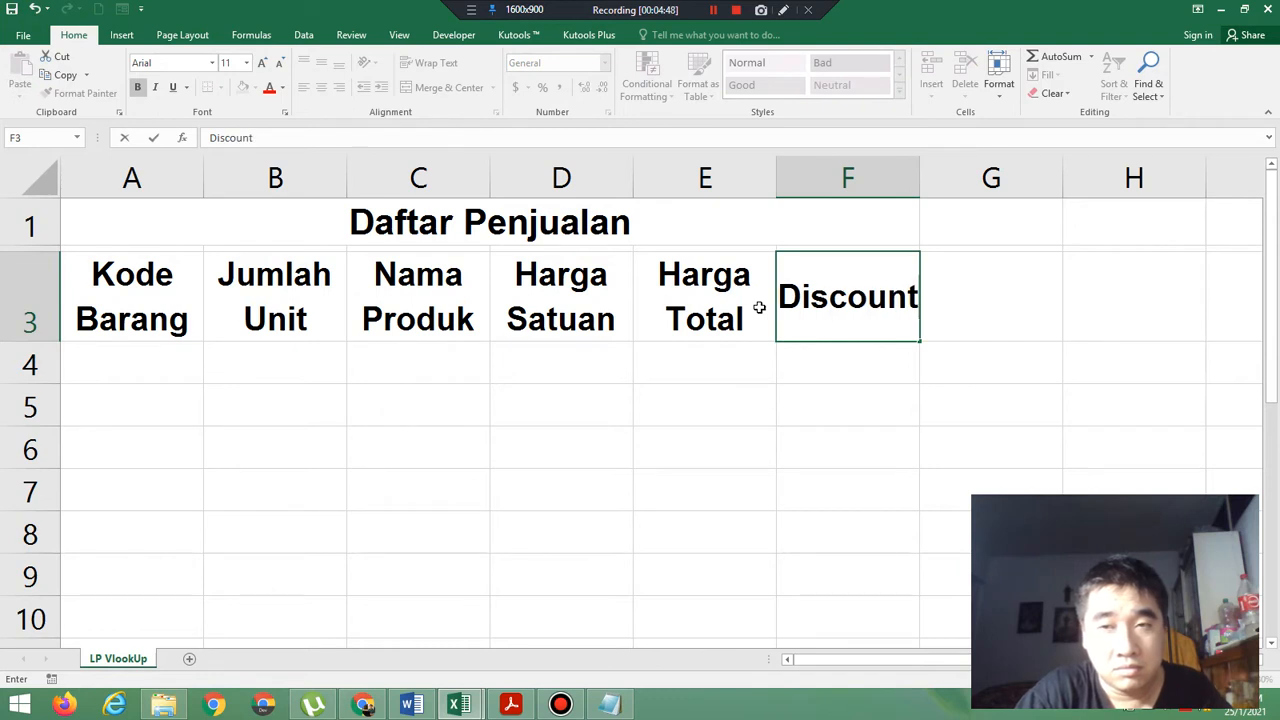
key(Return)
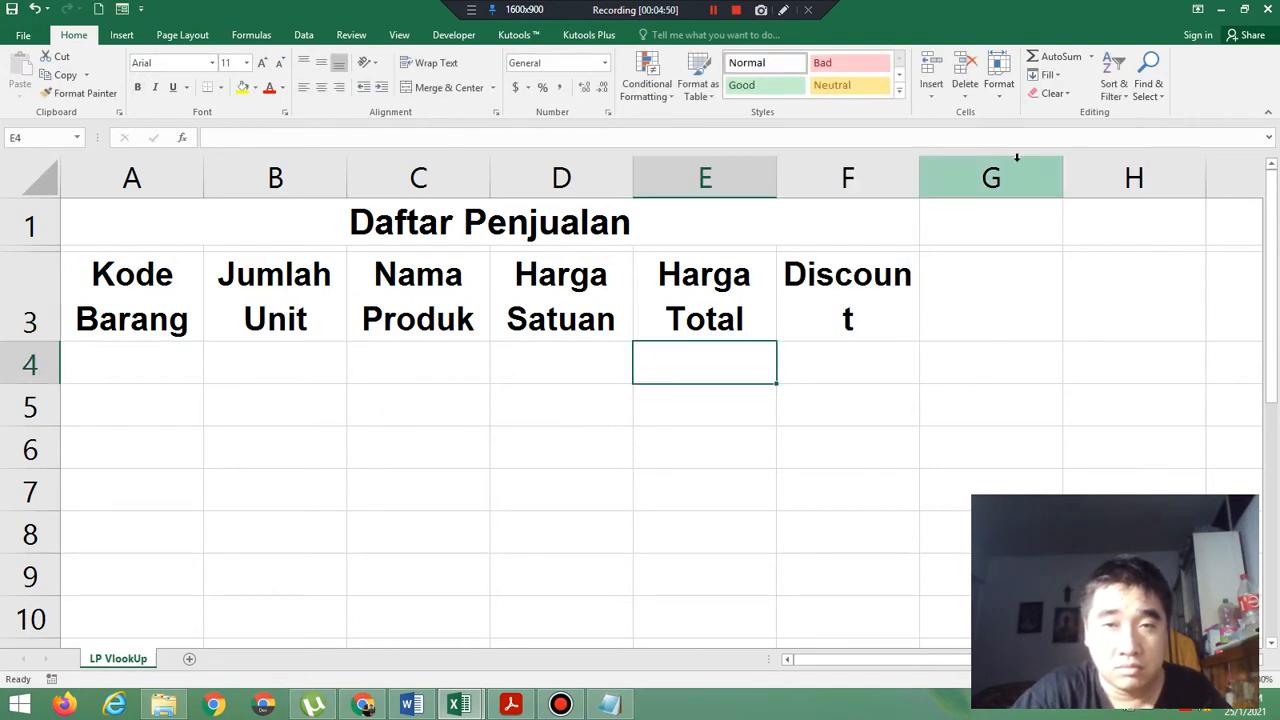
drag(918, 171, 937, 176)
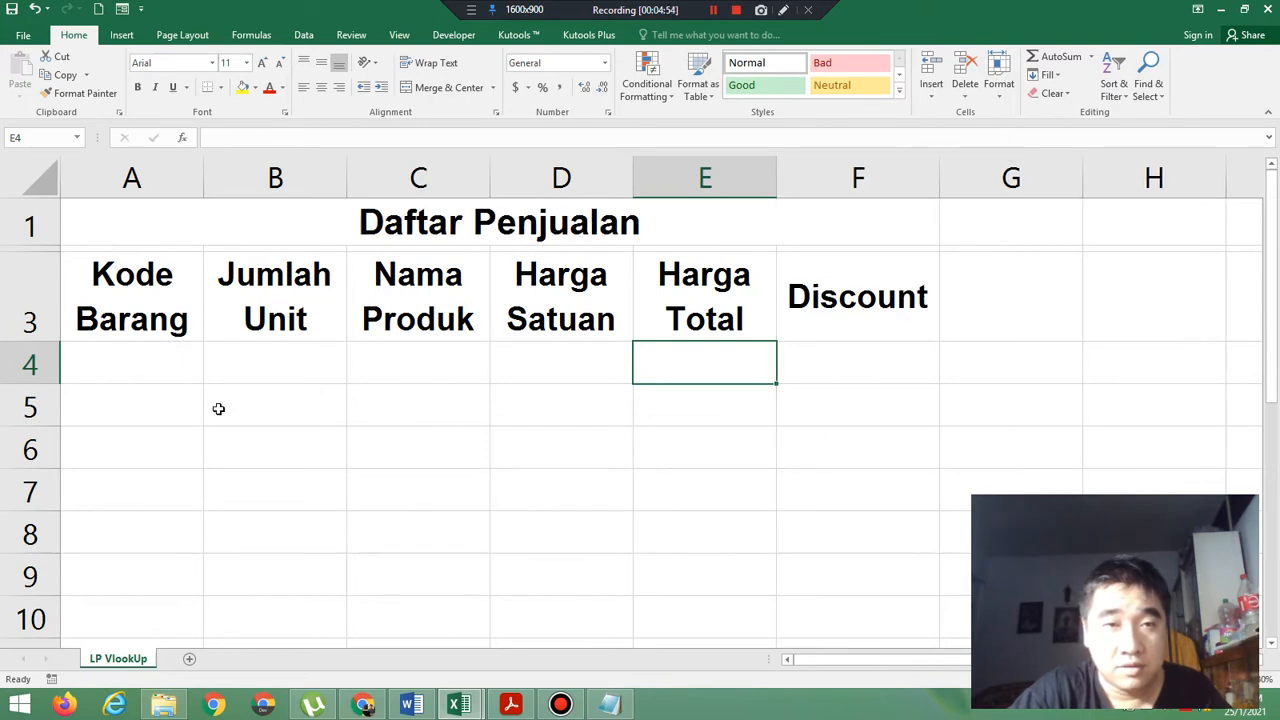
Check the record font size in the exercise PDF and set cells A4:F10 in Book1 to size 10.
click(519, 707)
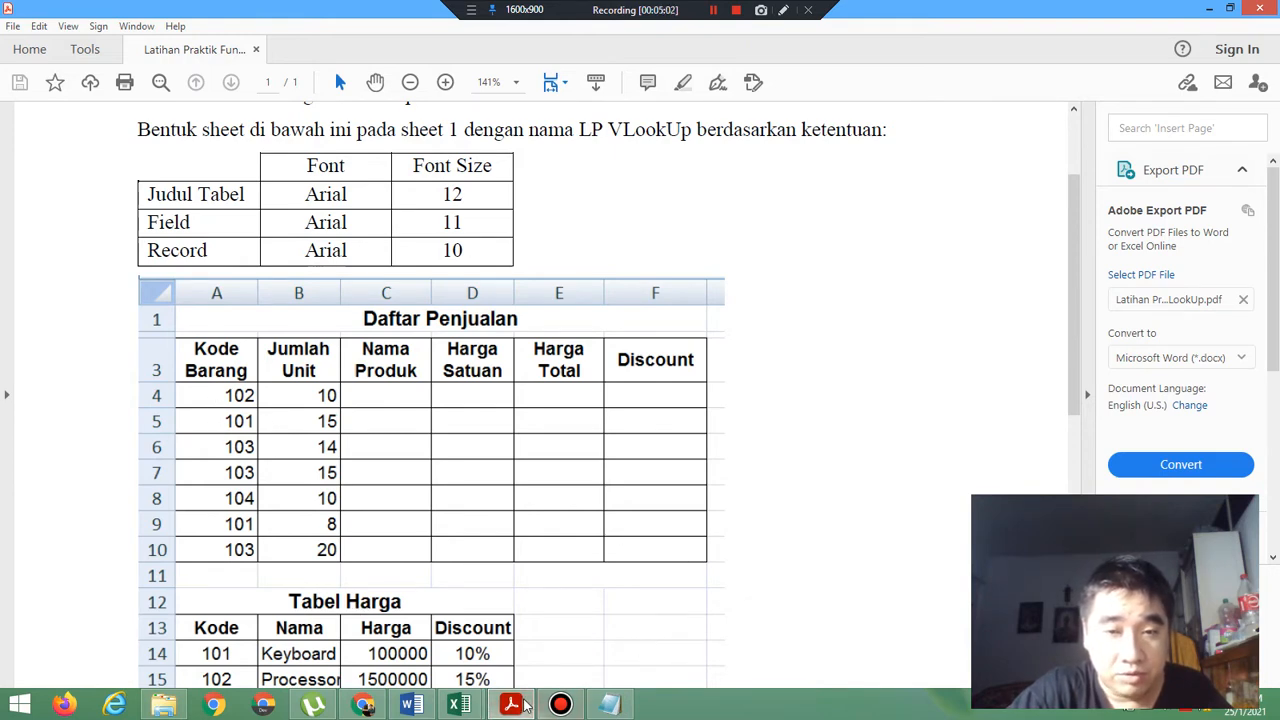
mouse_move(466, 705)
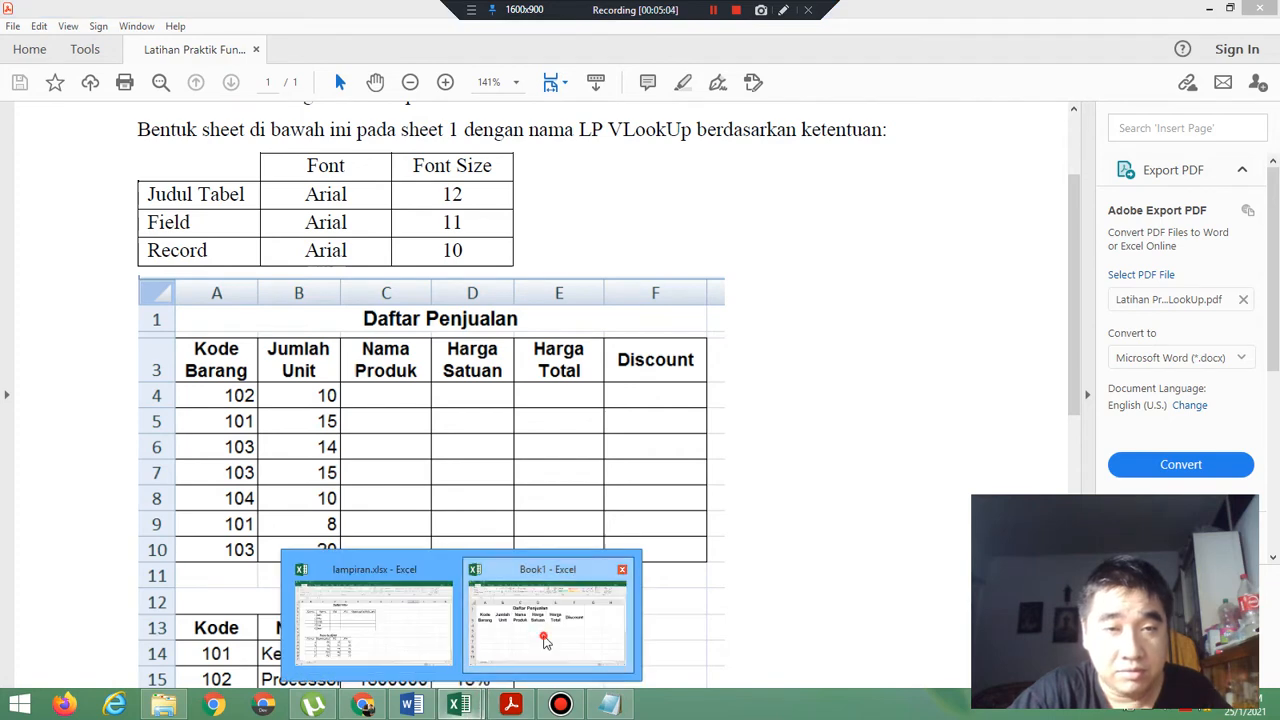
click(545, 642)
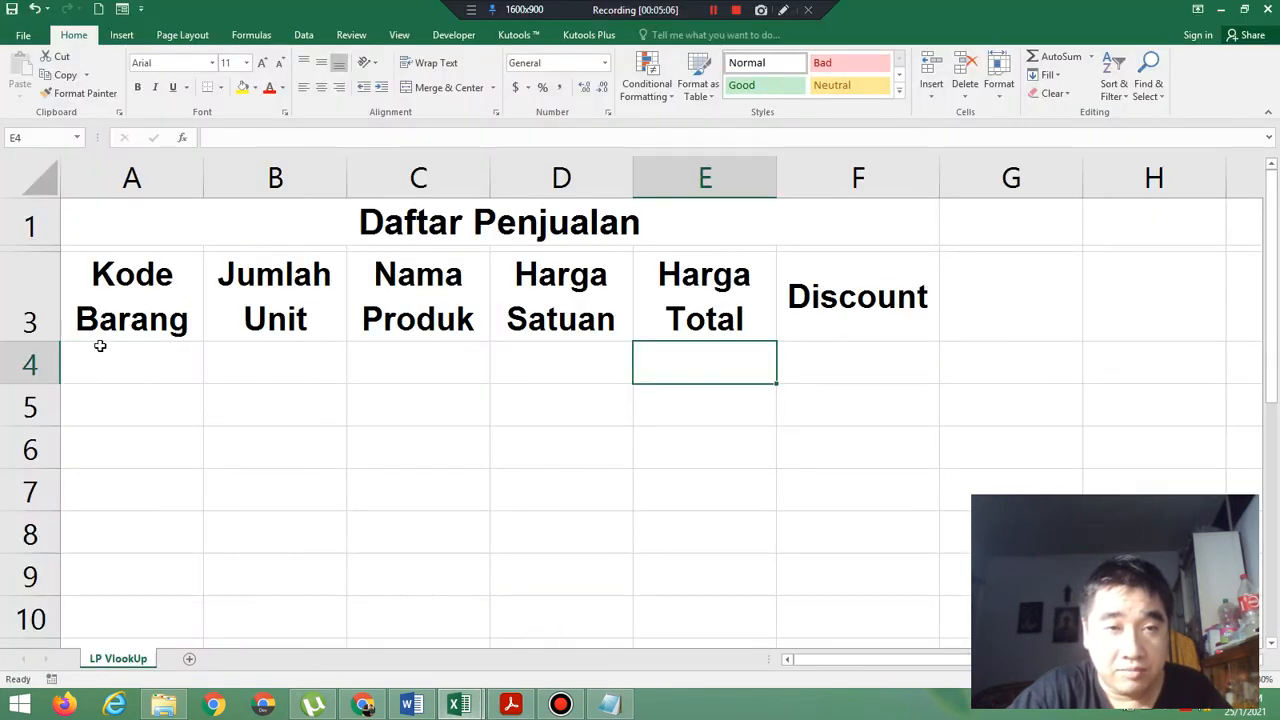
drag(103, 354, 819, 624)
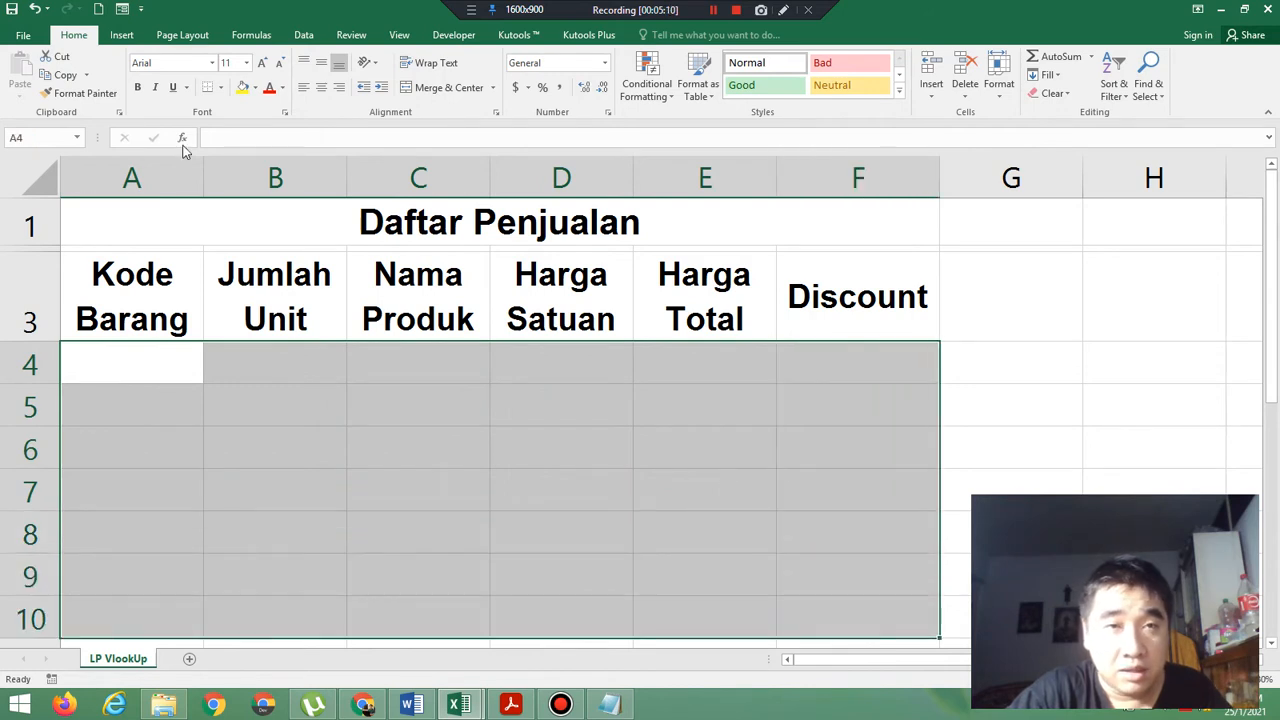
click(247, 65)
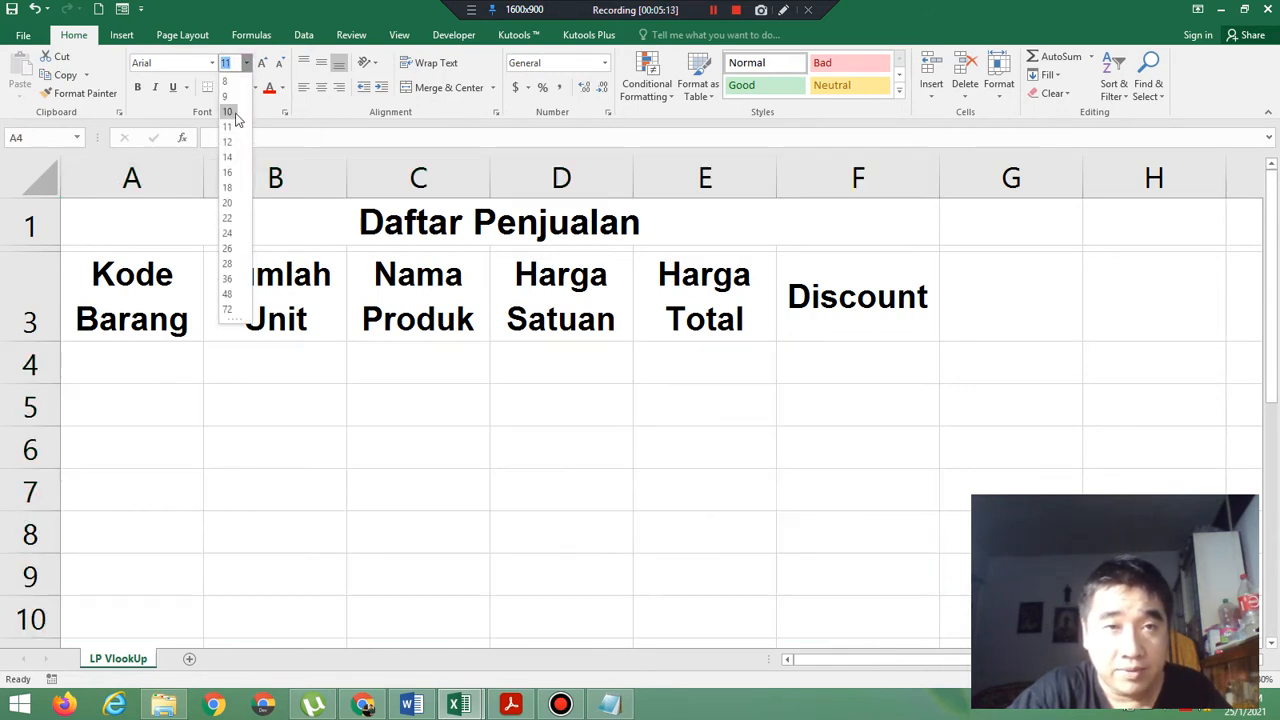
click(233, 112)
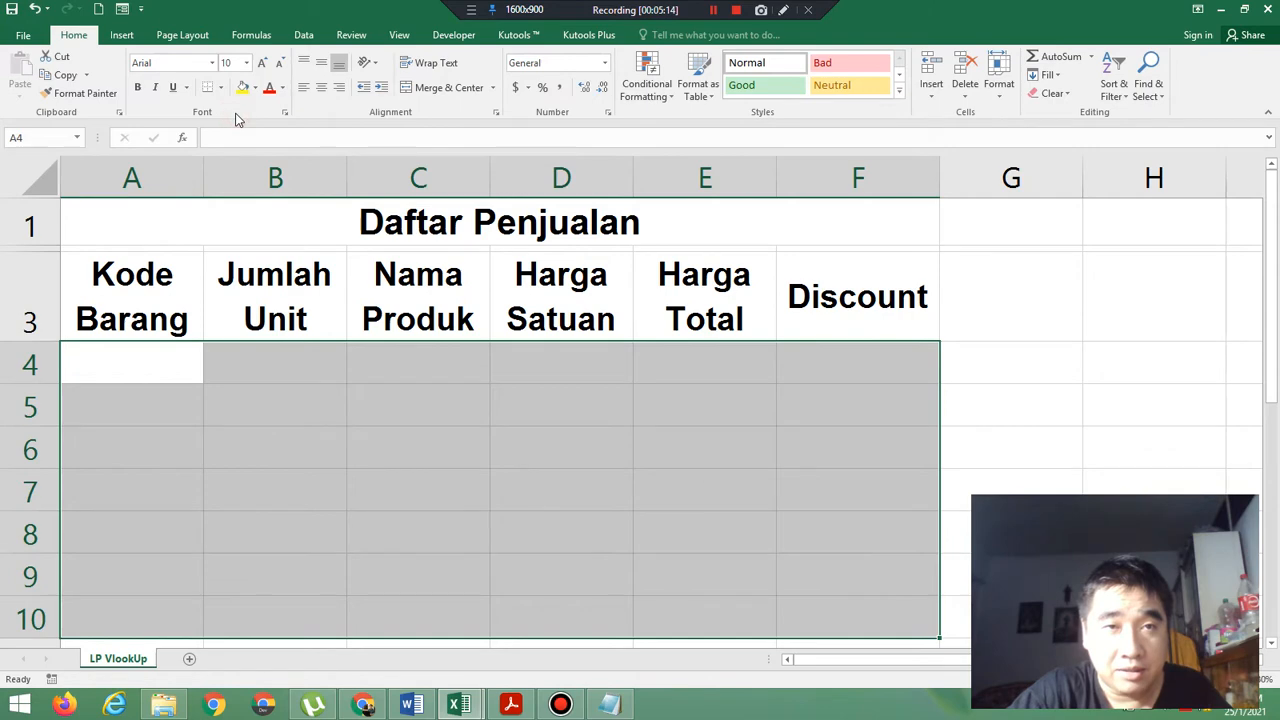
Check the first item codes in the exercise PDF and enter 102 in A4 and 101 in A5 of the Excel worksheet.
click(127, 369)
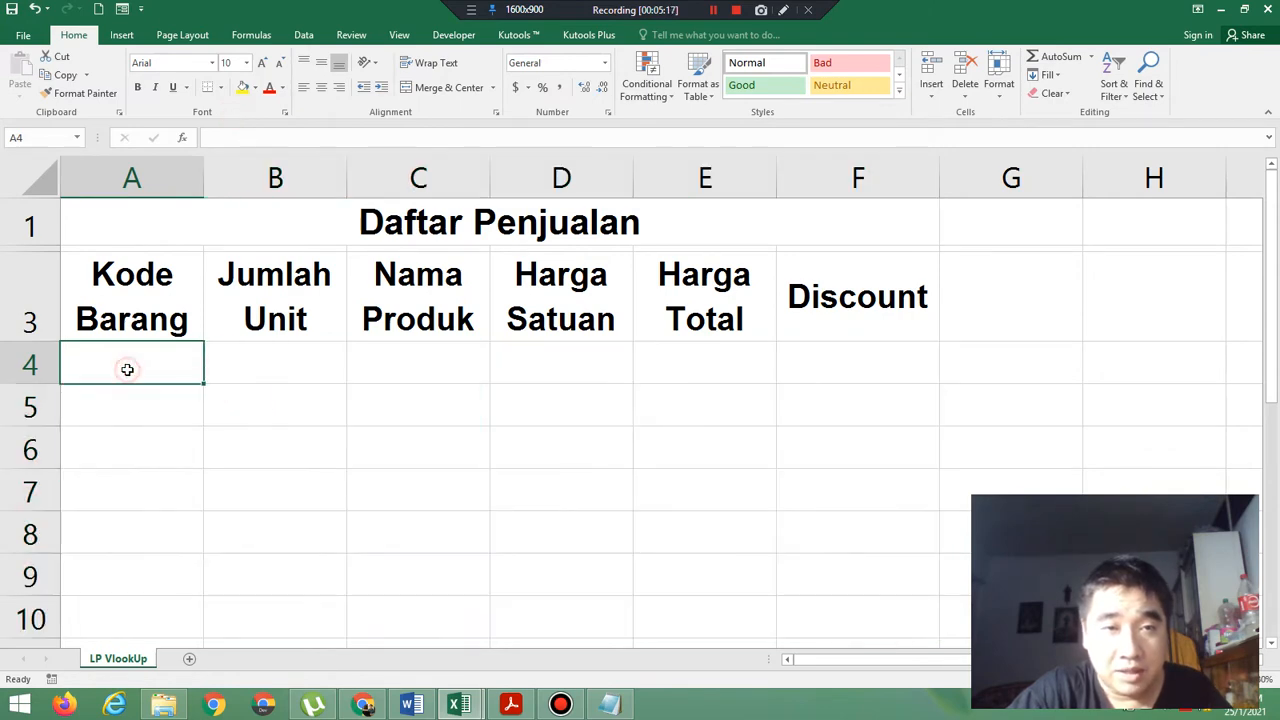
click(509, 706)
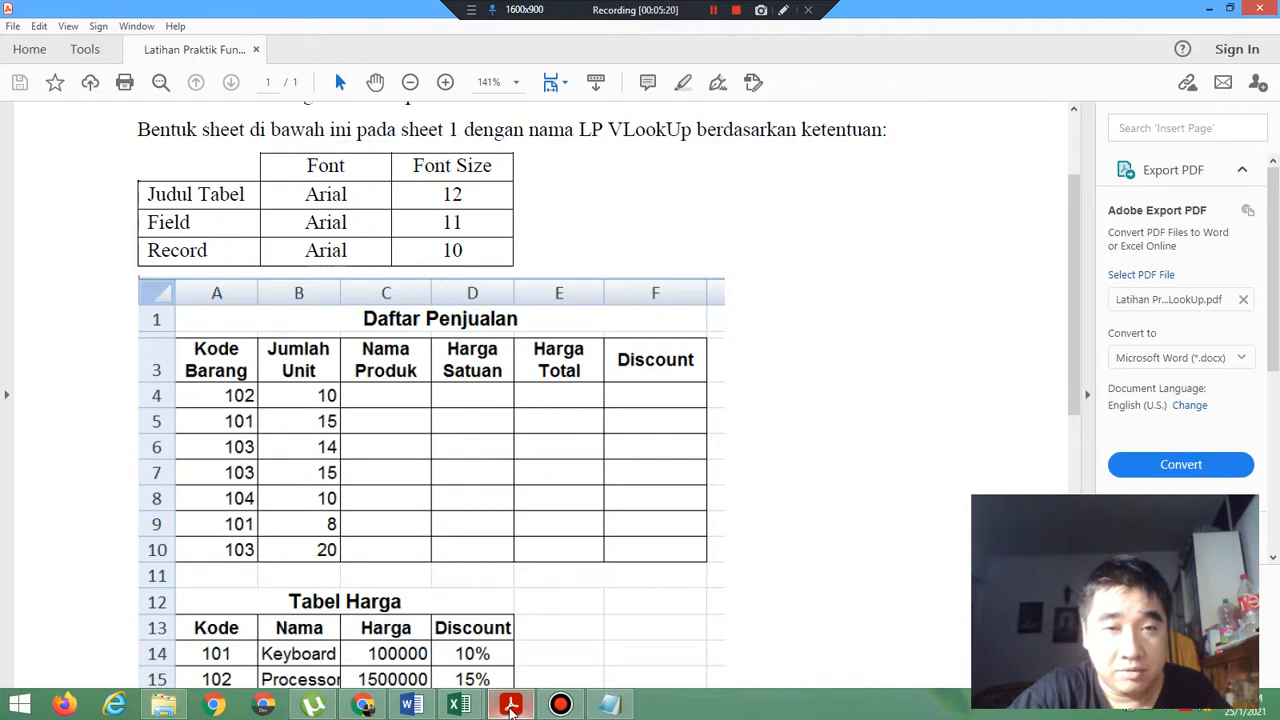
click(509, 706)
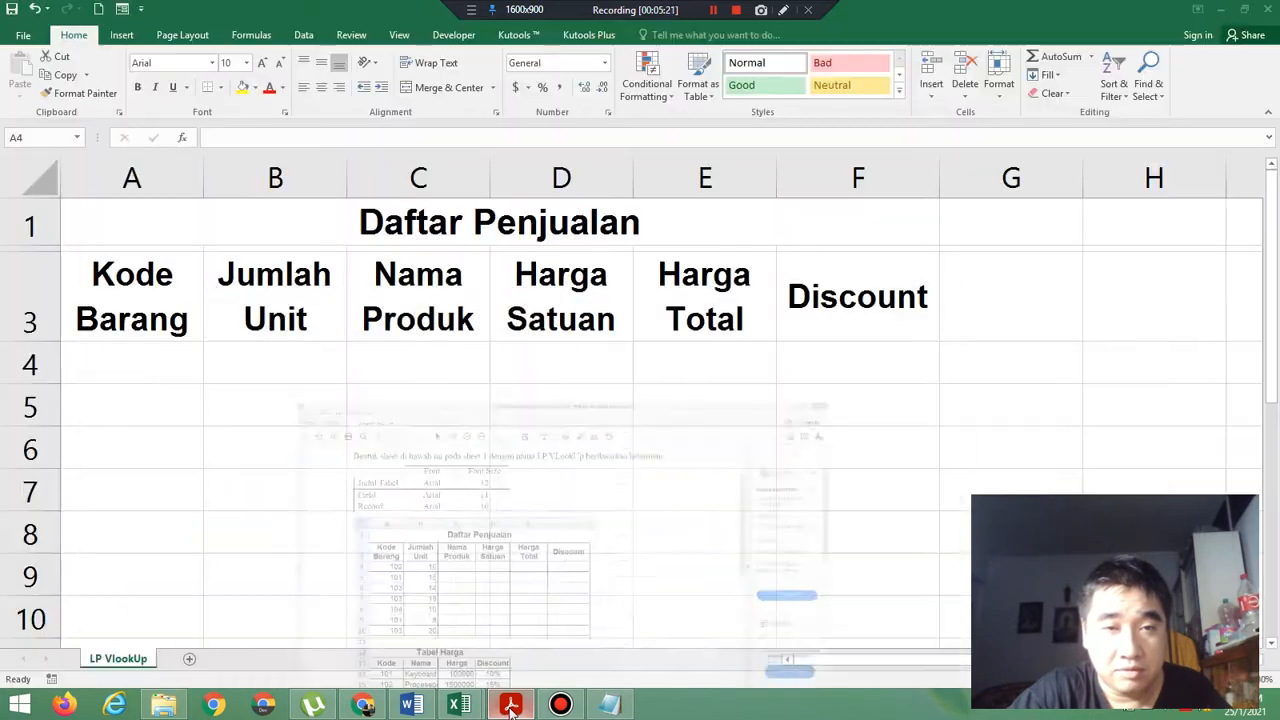
click(139, 360)
text(102)
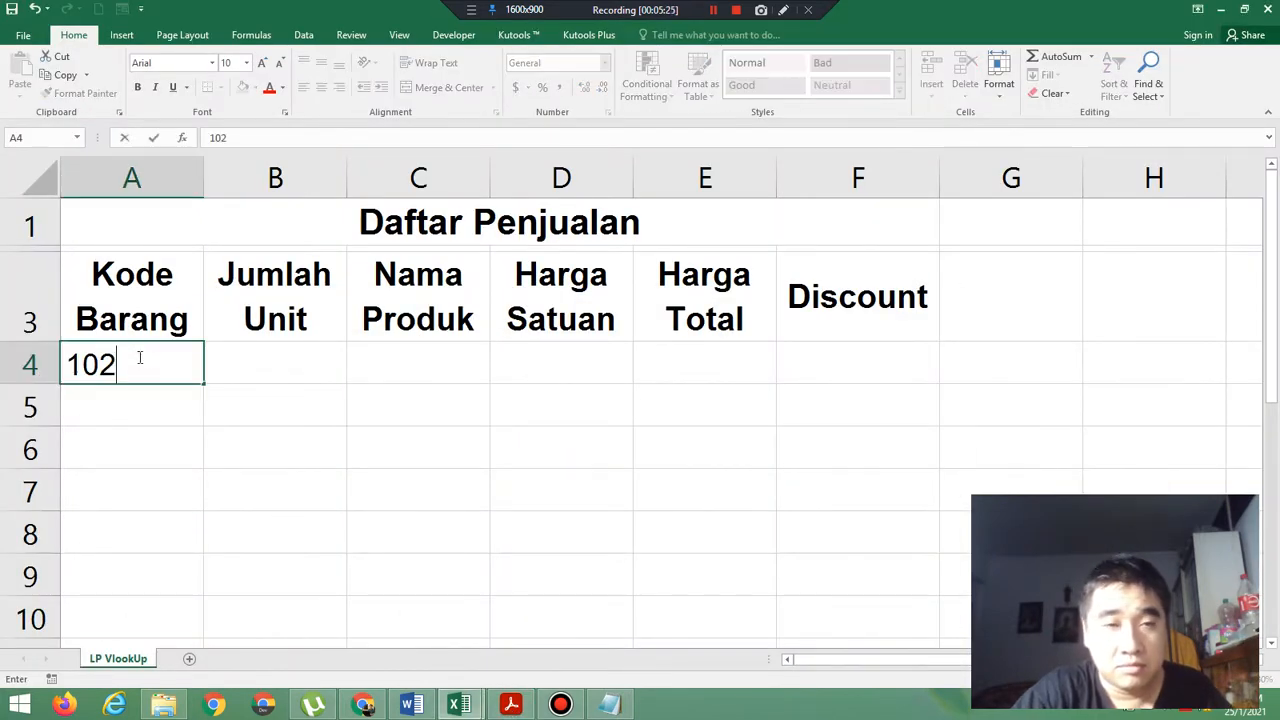
key(Return)
text(101)
key(Return)
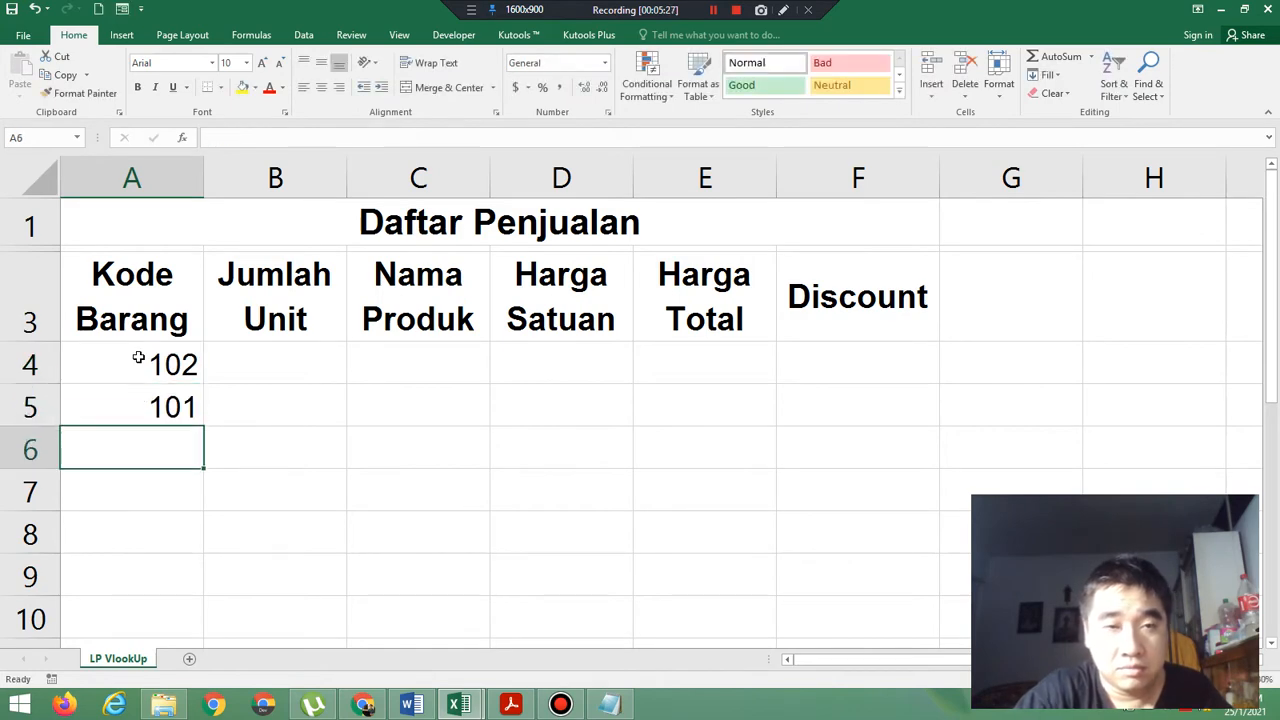
Check the next item codes in the exercise PDF and enter 103 in both A6 and A7 of the Excel worksheet.
click(512, 706)
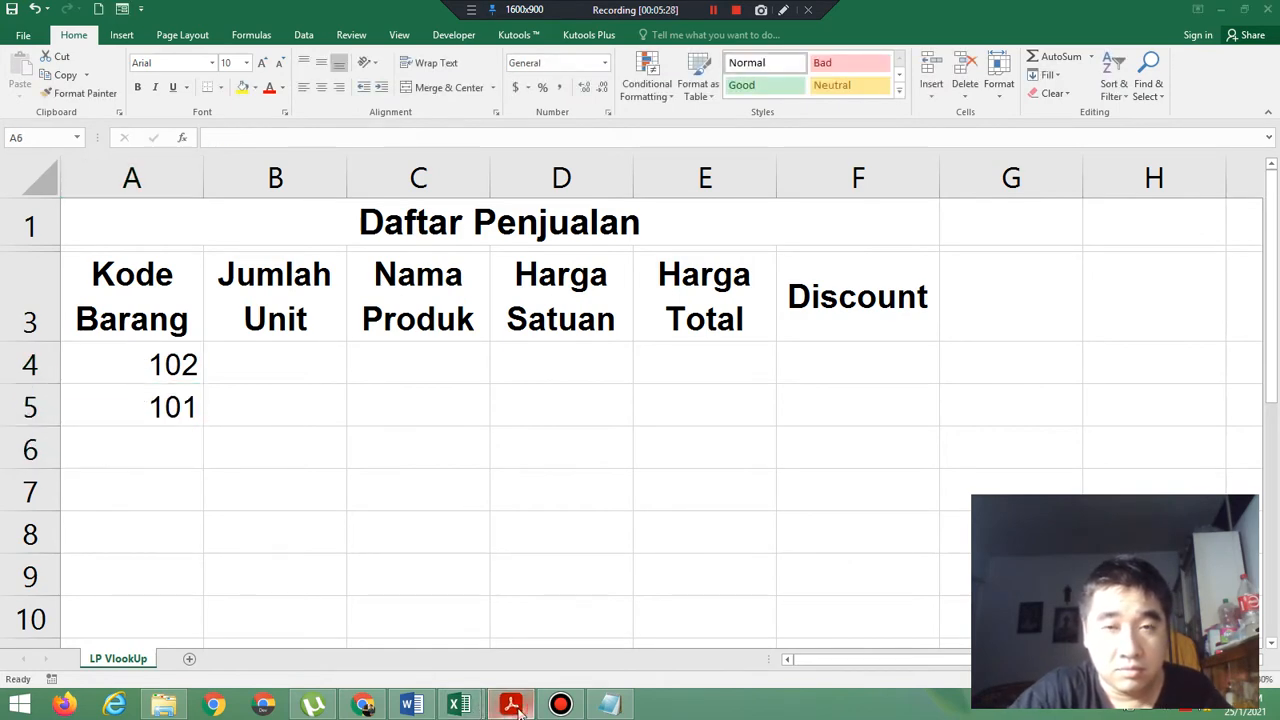
click(512, 706)
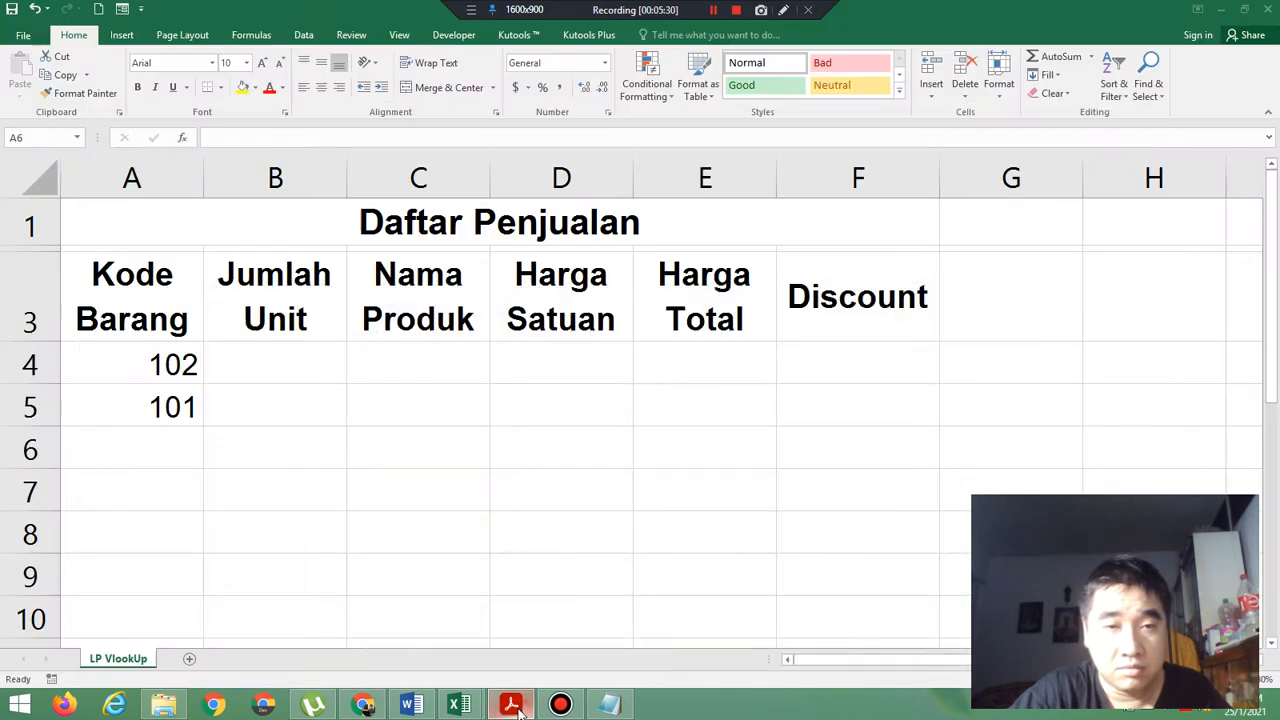
click(175, 452)
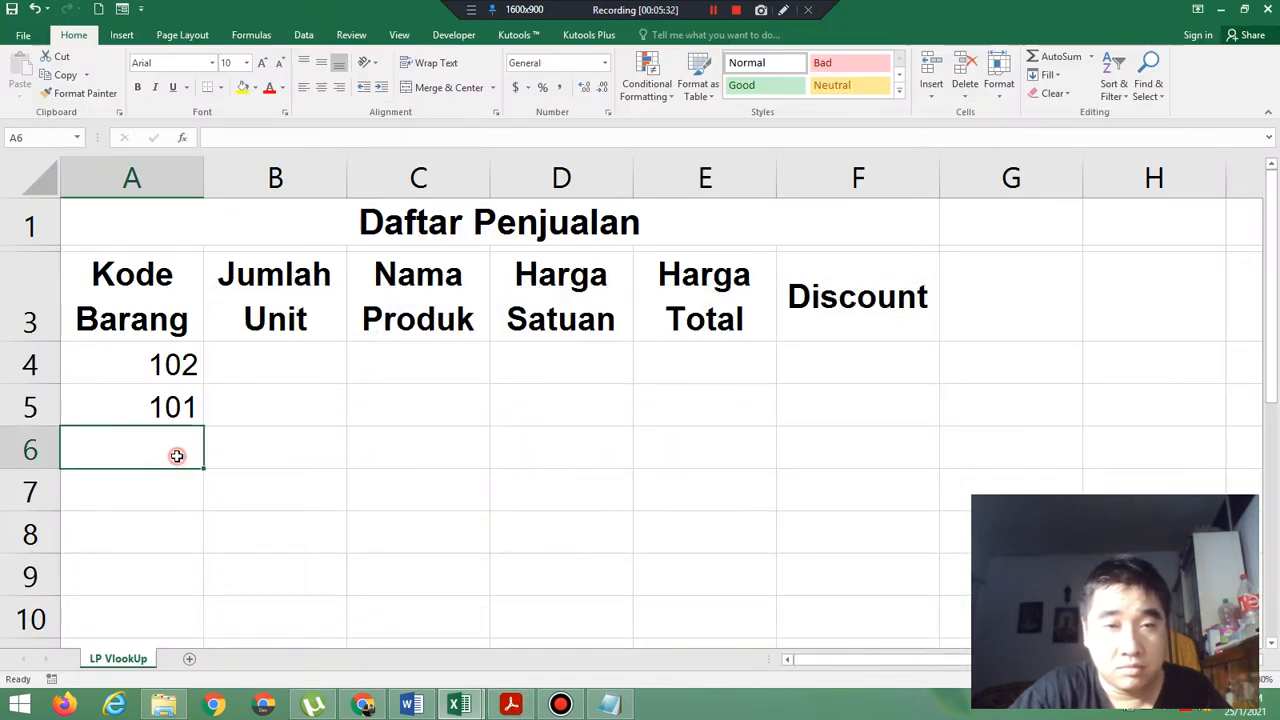
text(103)
key(Return)
text(103)
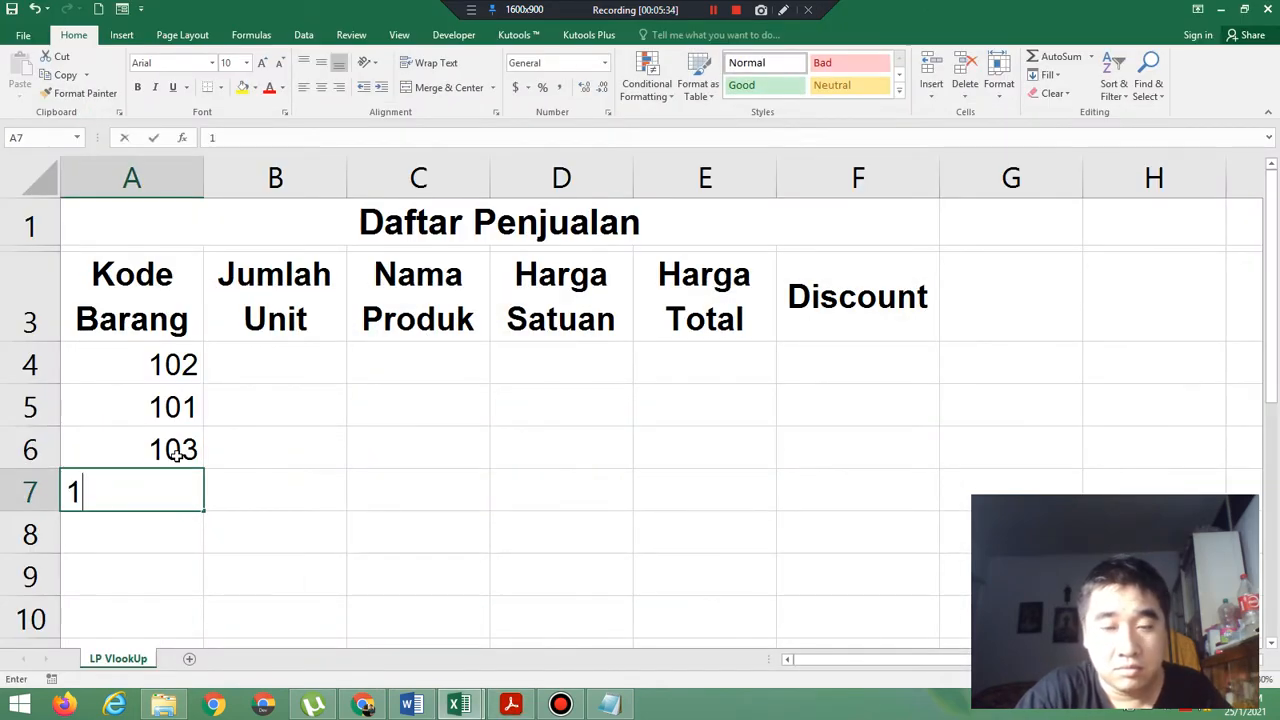
key(Return)
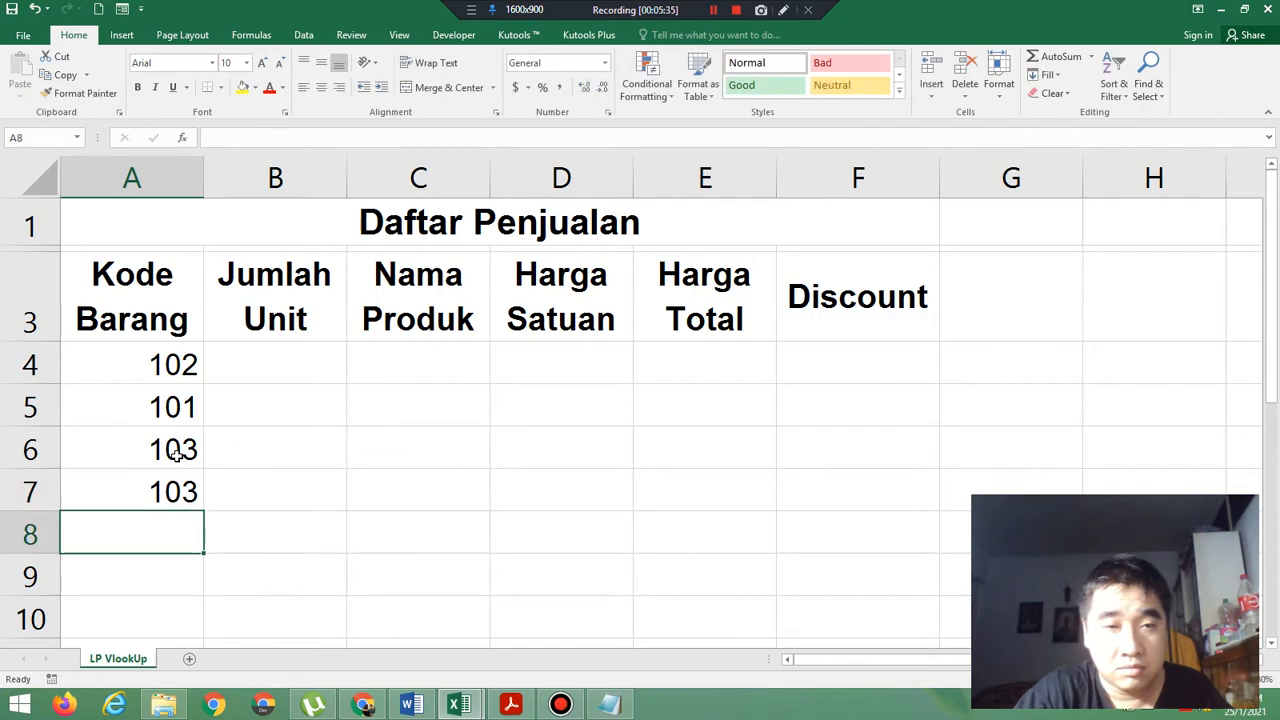
Look up the row 8 item code in the exercise PDF and enter 104 in A8 of the Excel worksheet.
click(505, 706)
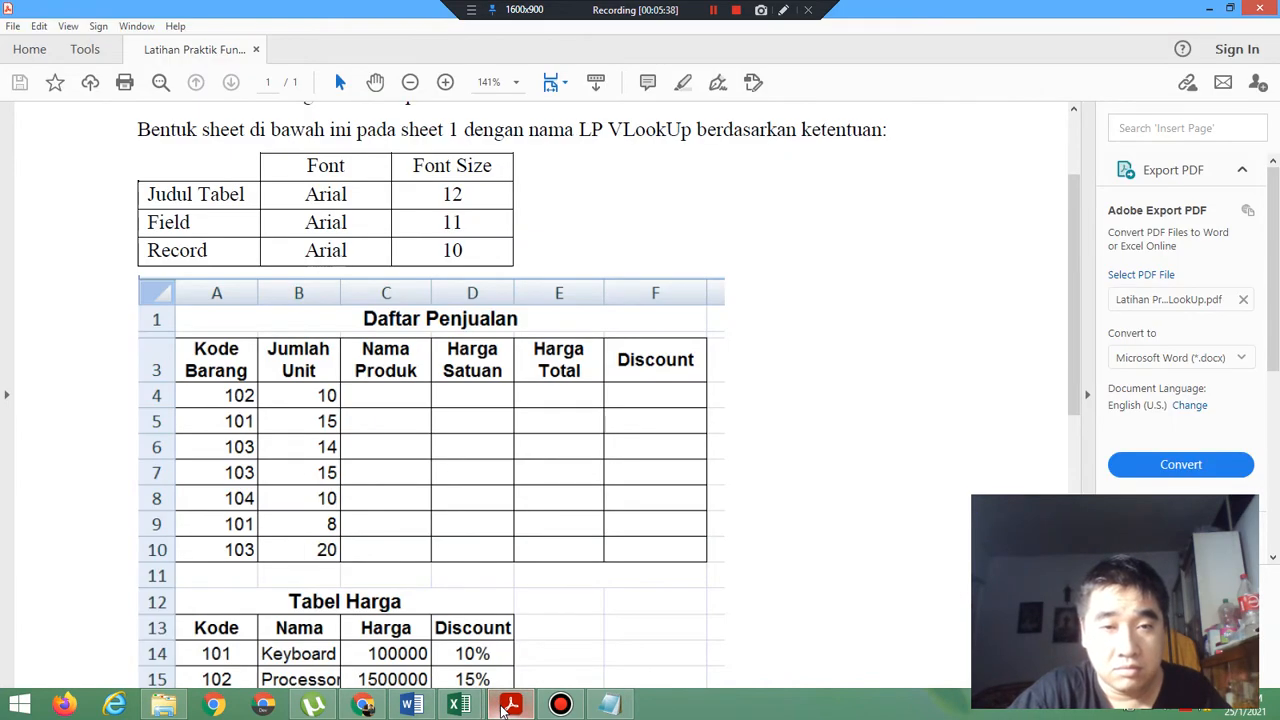
click(505, 706)
click(124, 535)
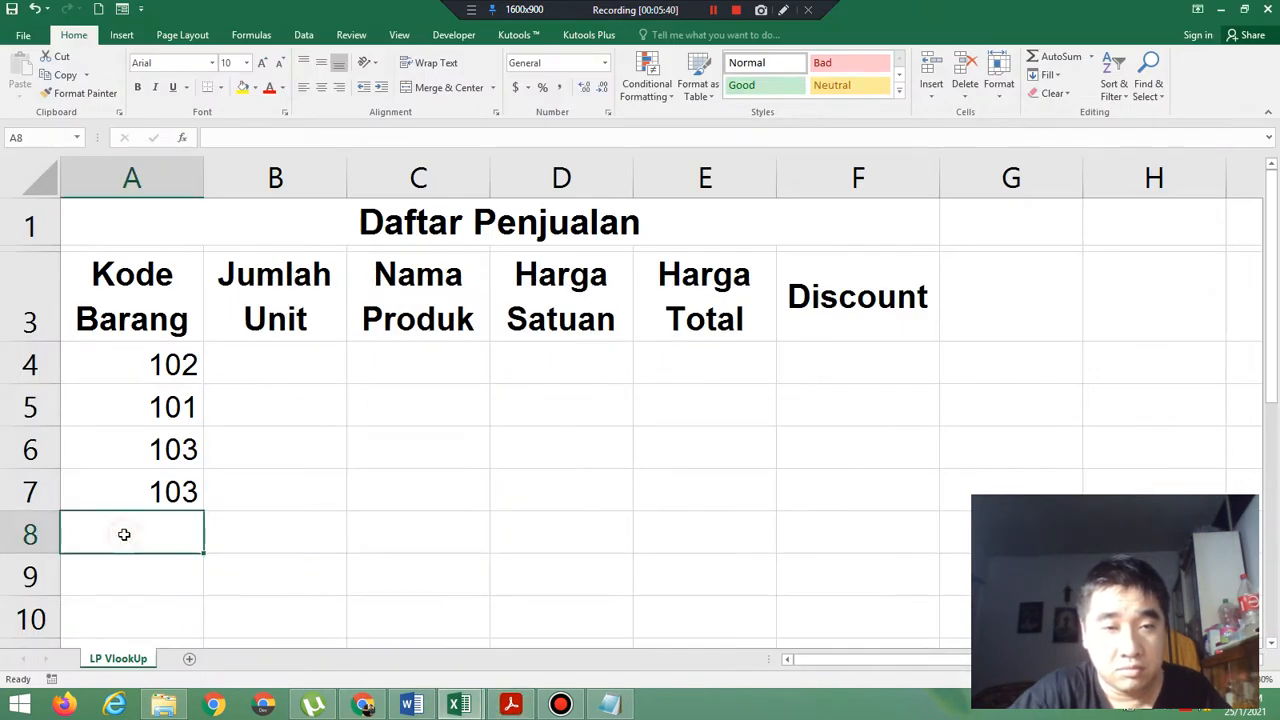
text(104)
key(Return)
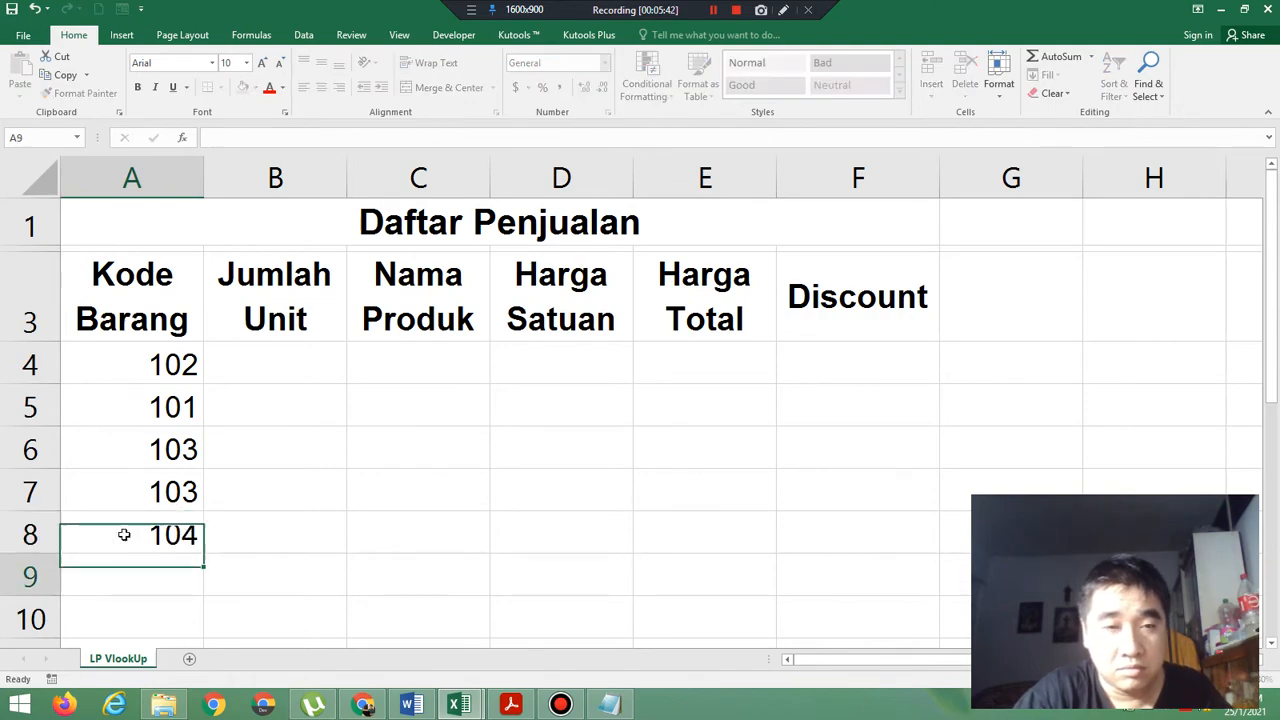
Check the last two item codes in the exercise PDF and enter 101 in A9 and 103 in A10 of the Excel worksheet.
click(516, 706)
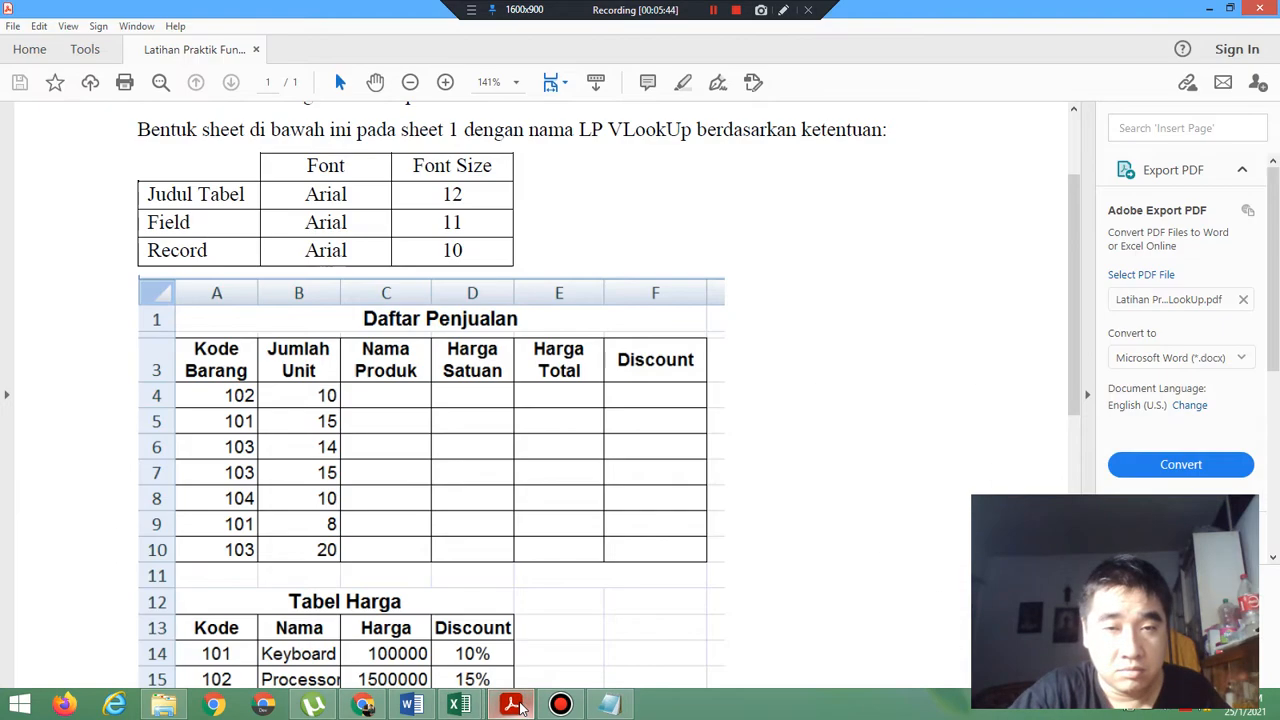
click(516, 706)
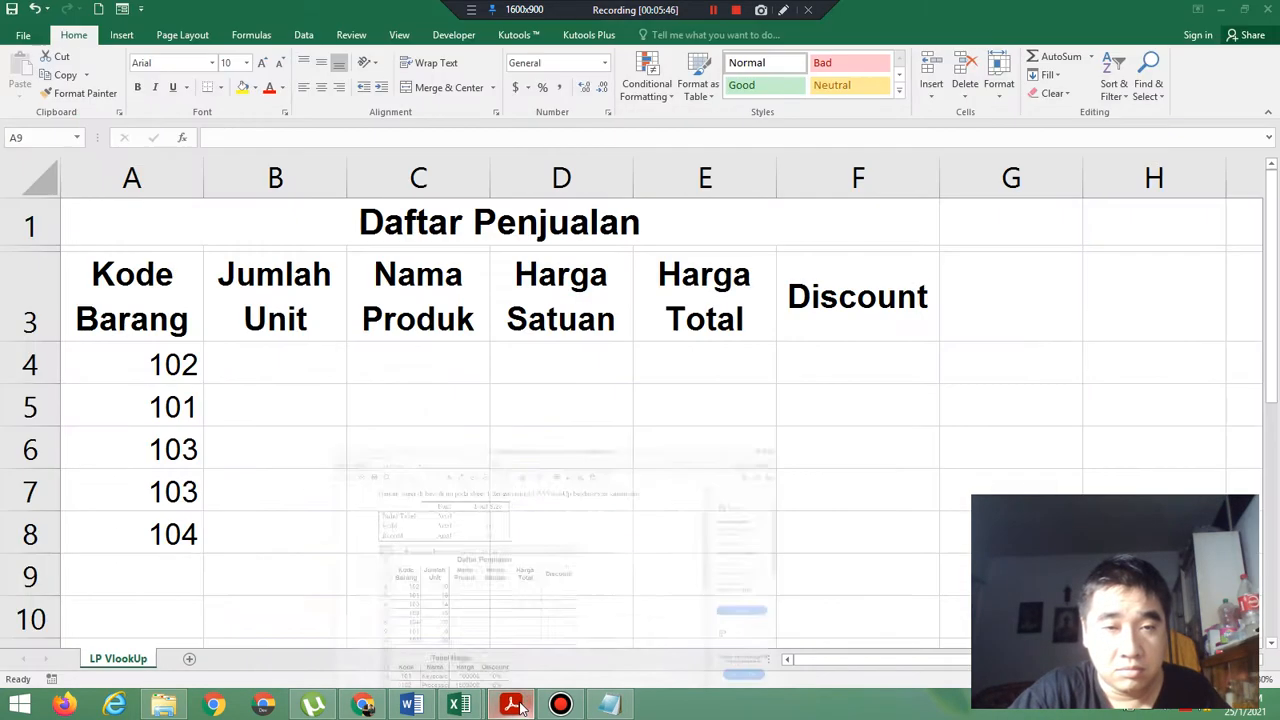
click(143, 573)
text(101)
key(Return)
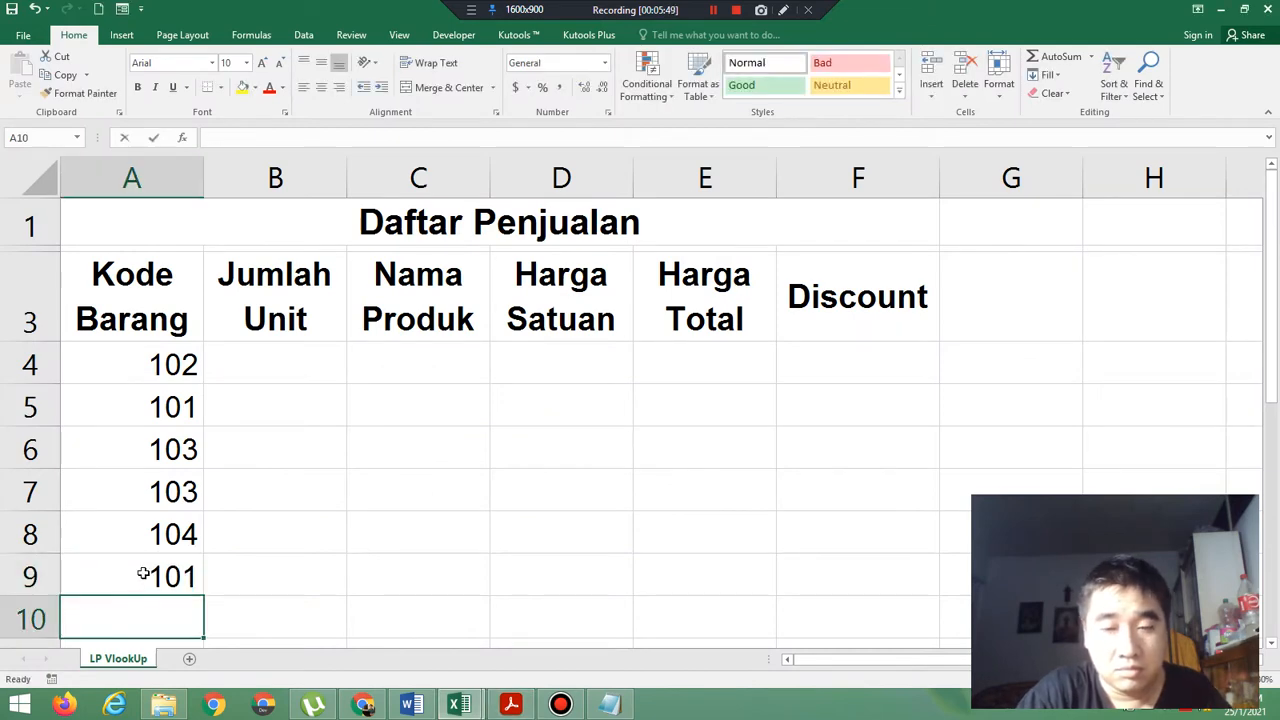
text(103)
key(Return)
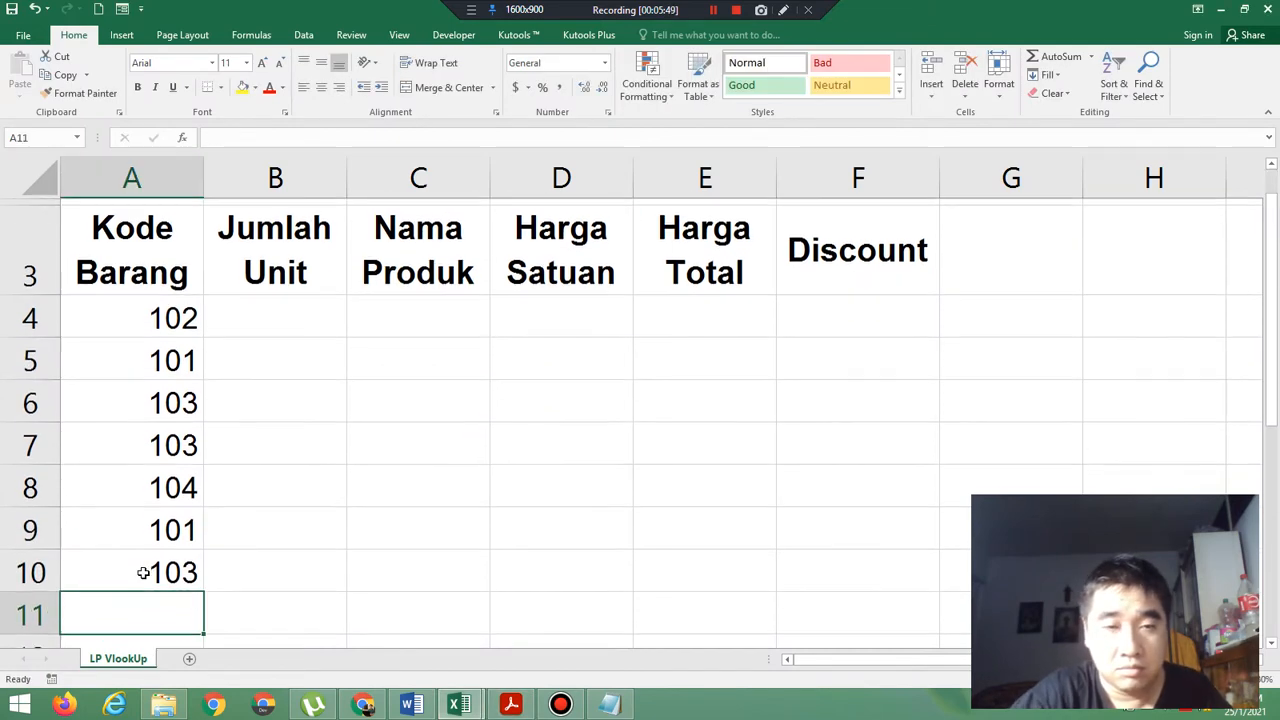
Check the unit quantities in the exercise PDF and enter 10, 15 and 14 in B4:B6 of the Excel worksheet.
click(512, 706)
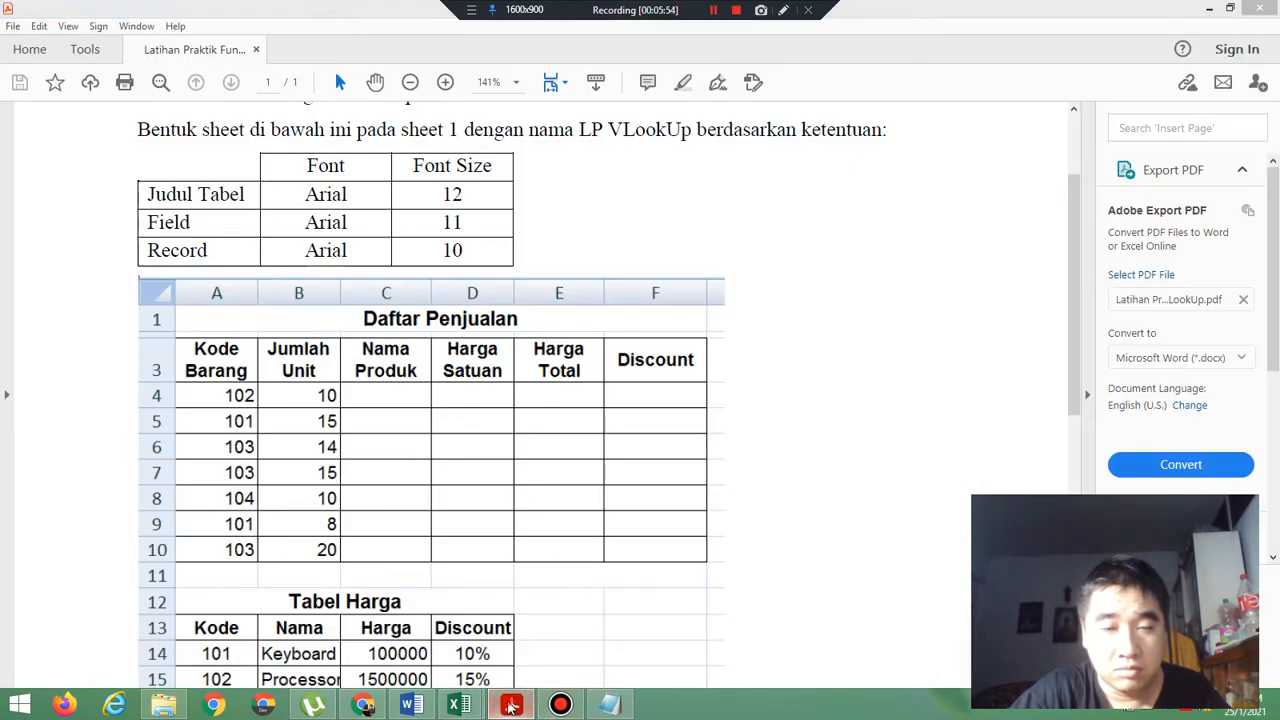
click(459, 706)
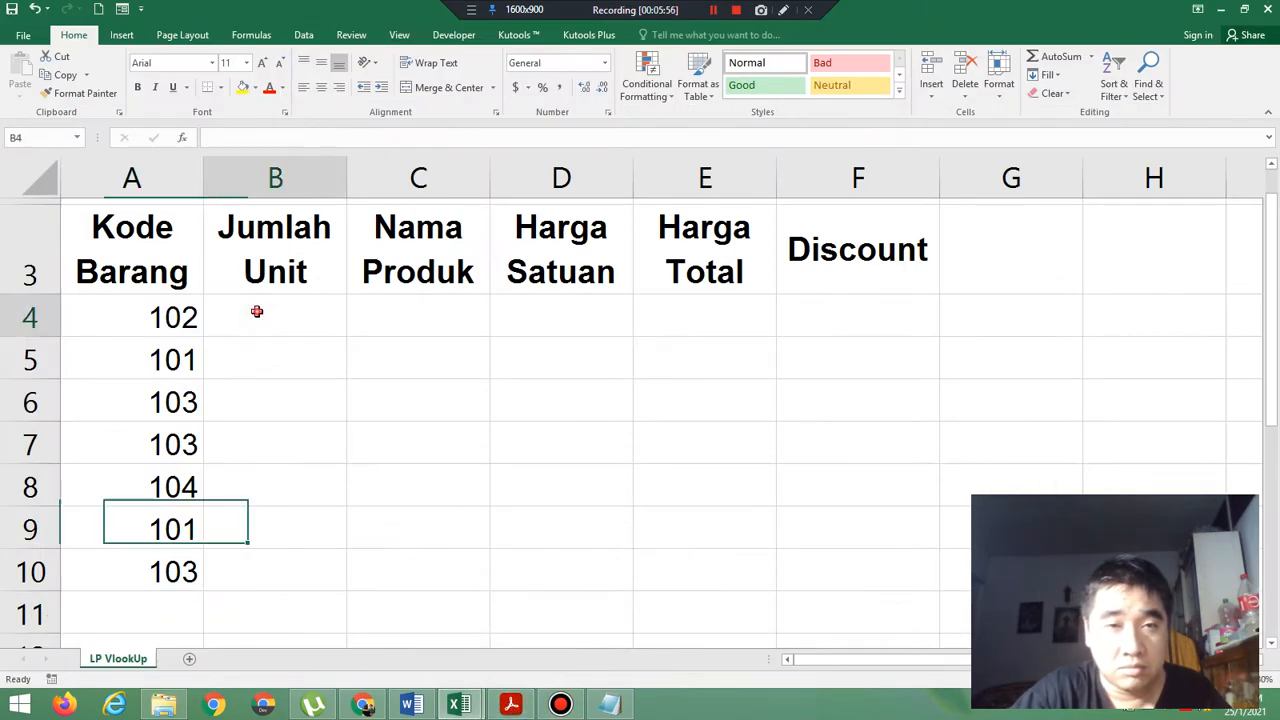
click(257, 311)
text(10)
key(Return)
text(15)
key(Return)
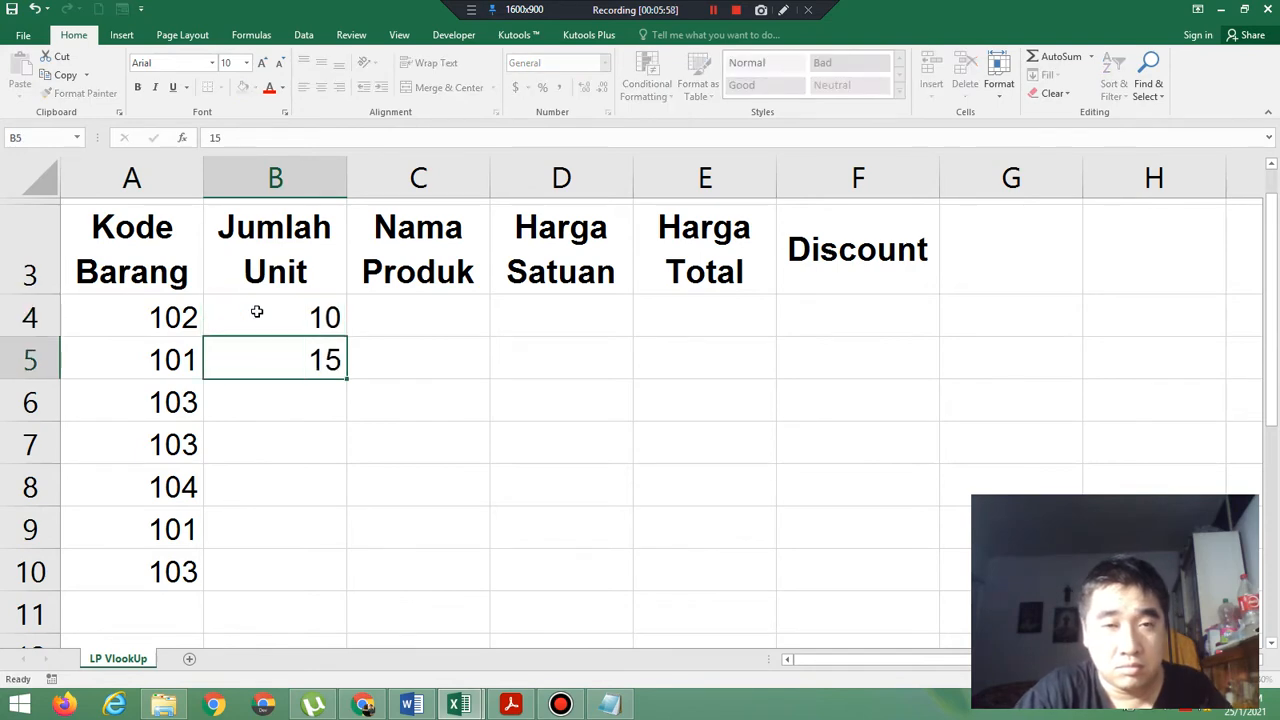
text(14)
key(Return)
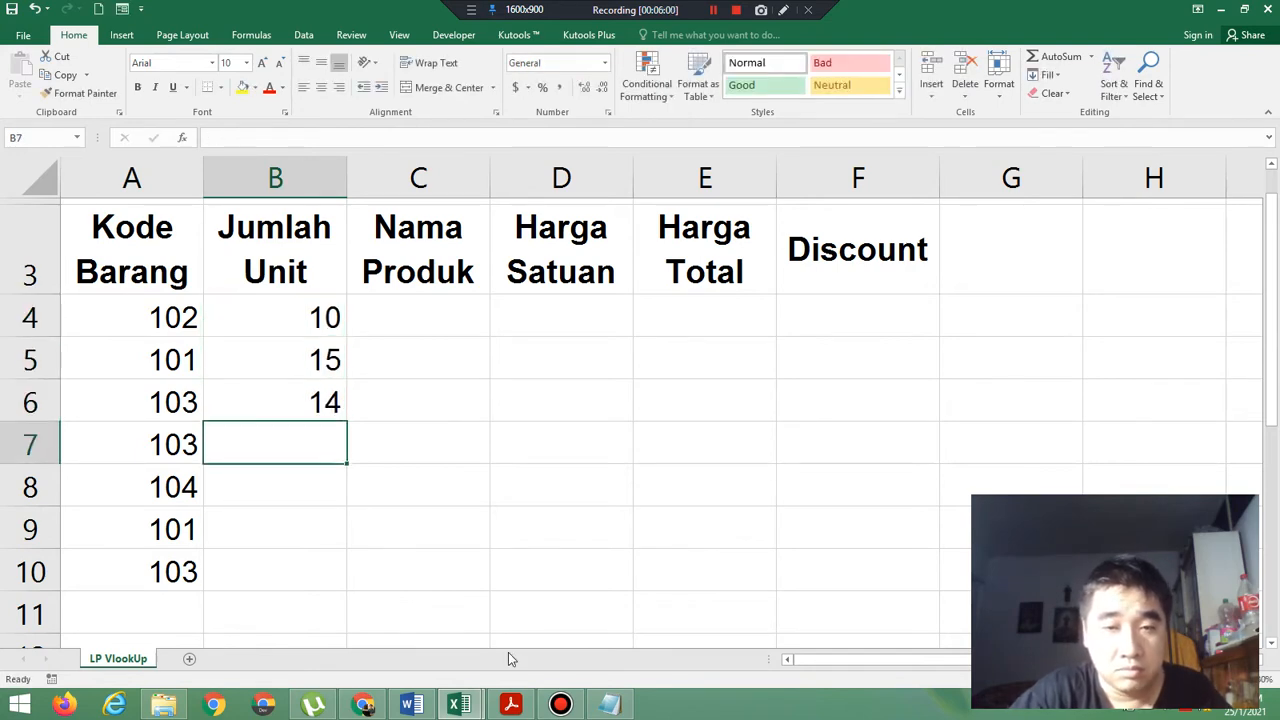
Check the following unit quantities in the exercise PDF and enter 15, 10 and 8 in B7:B9 of the Excel worksheet.
click(516, 702)
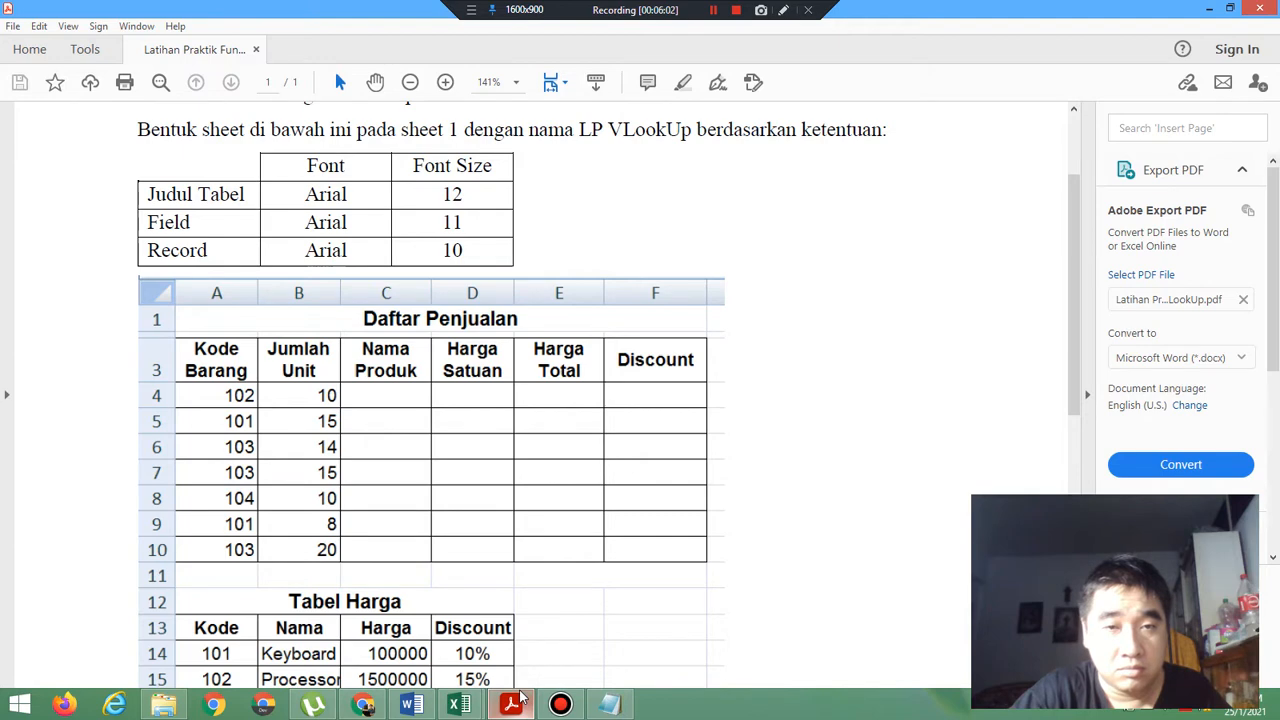
click(516, 702)
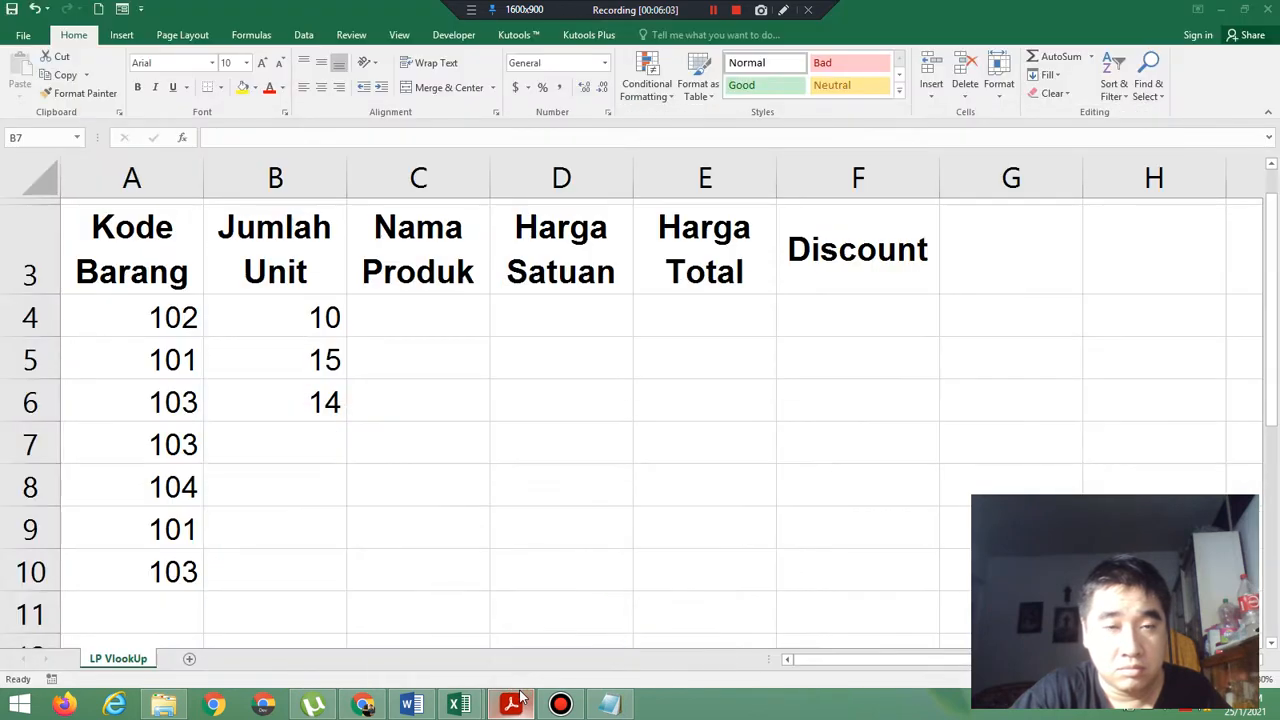
click(309, 444)
text(15)
key(Return)
text(1)
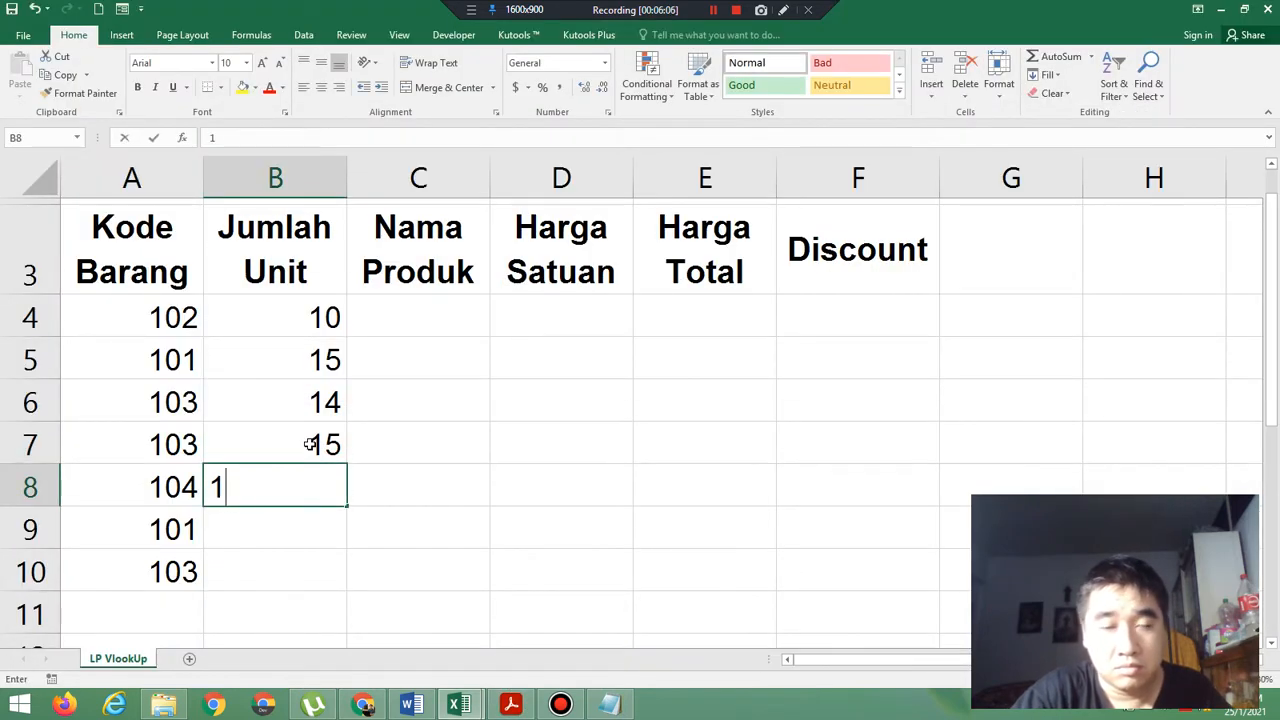
text(0)
key(Return)
text(8)
key(Return)
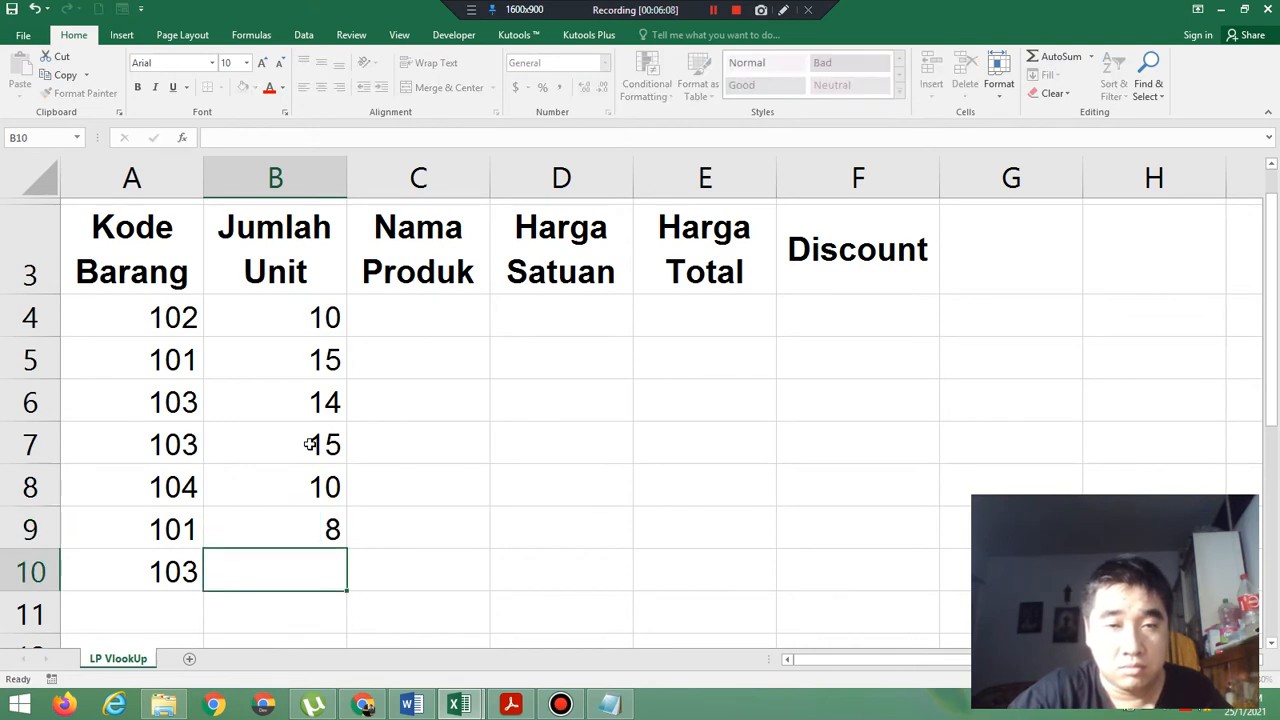
Look up the last unit quantity in the exercise PDF and enter 20 in B10 of the Excel worksheet.
click(511, 704)
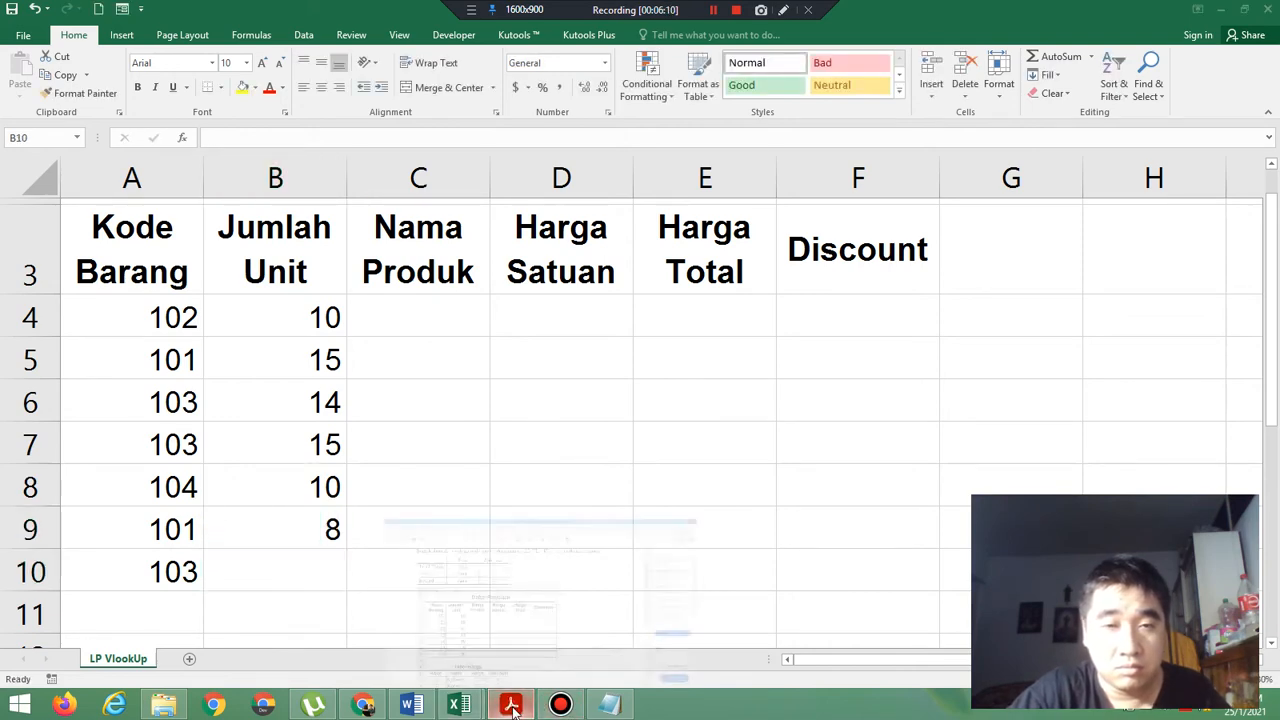
click(511, 704)
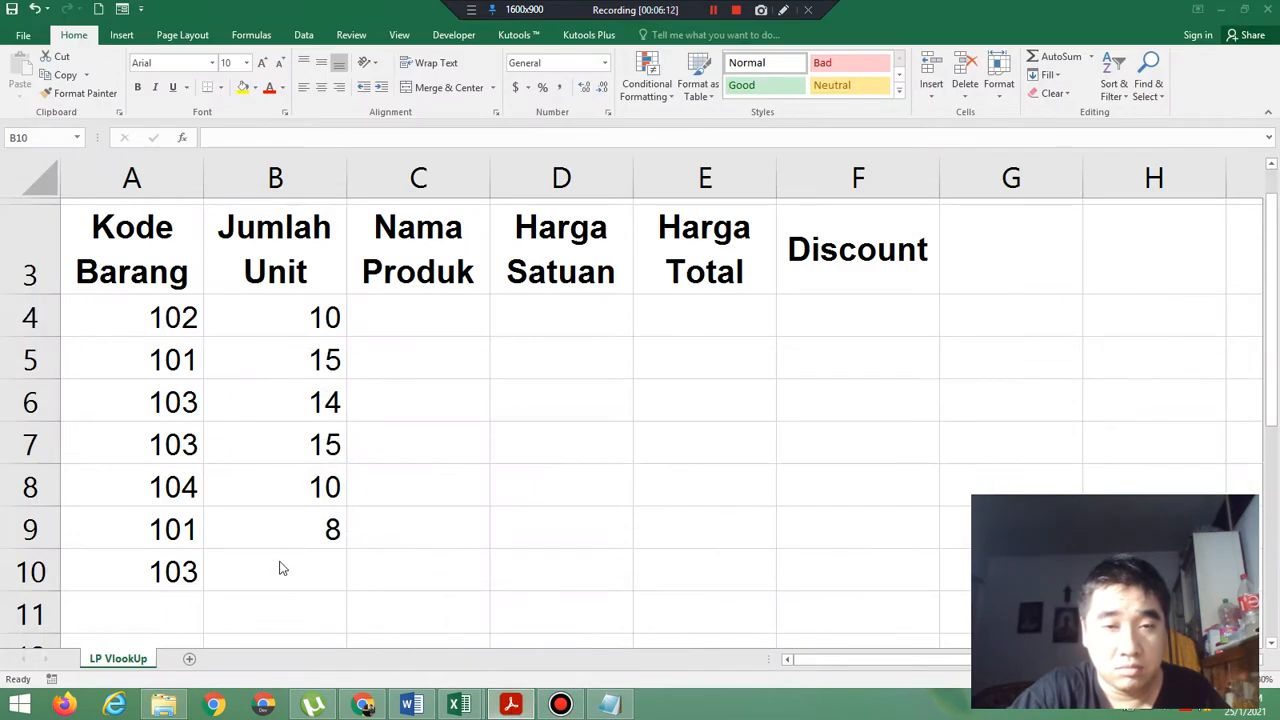
click(279, 561)
text(20)
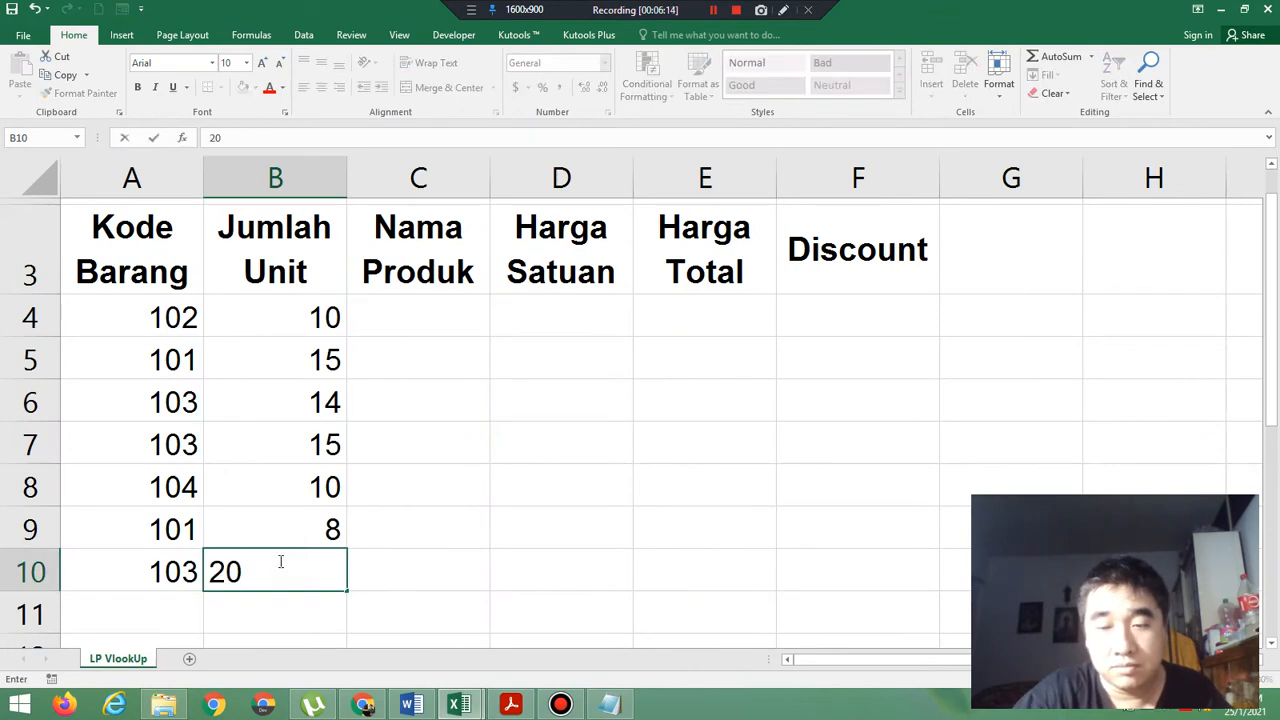
key(Return)
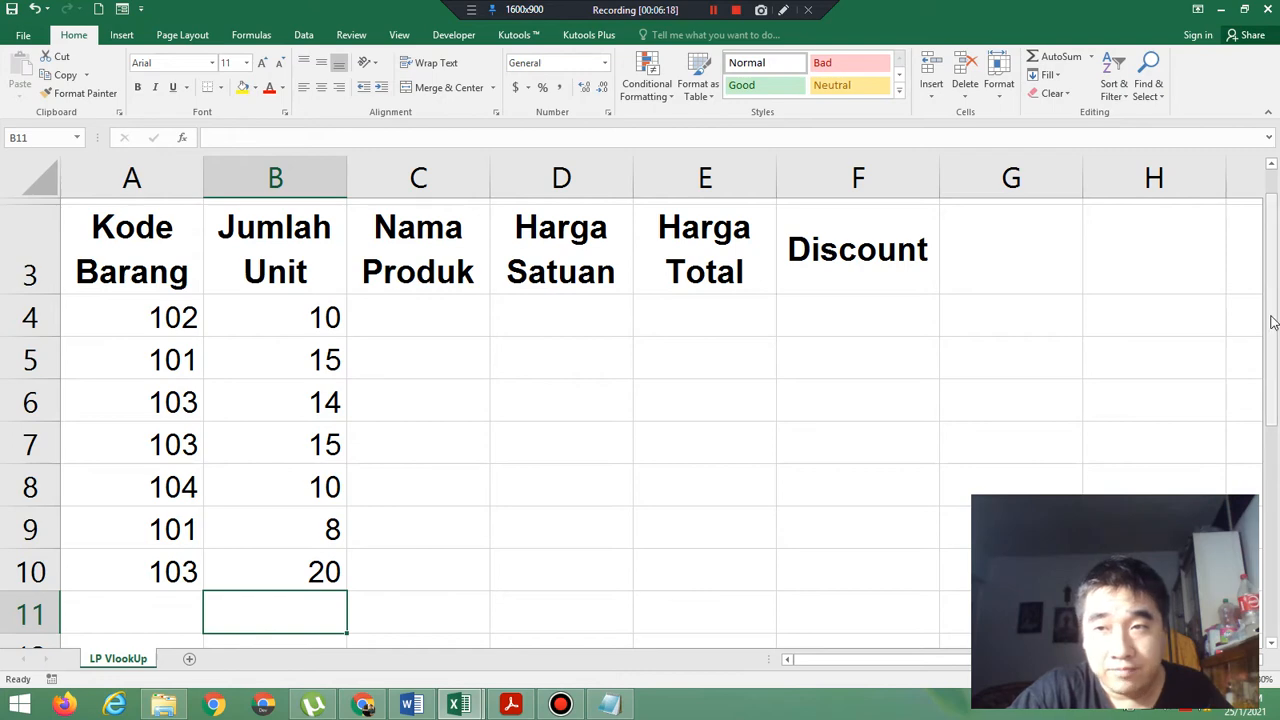
Examine the layout of the Tabel Harga table in the exercise PDF and return to the empty rows below the sales table in Excel.
drag(1273, 320, 1275, 298)
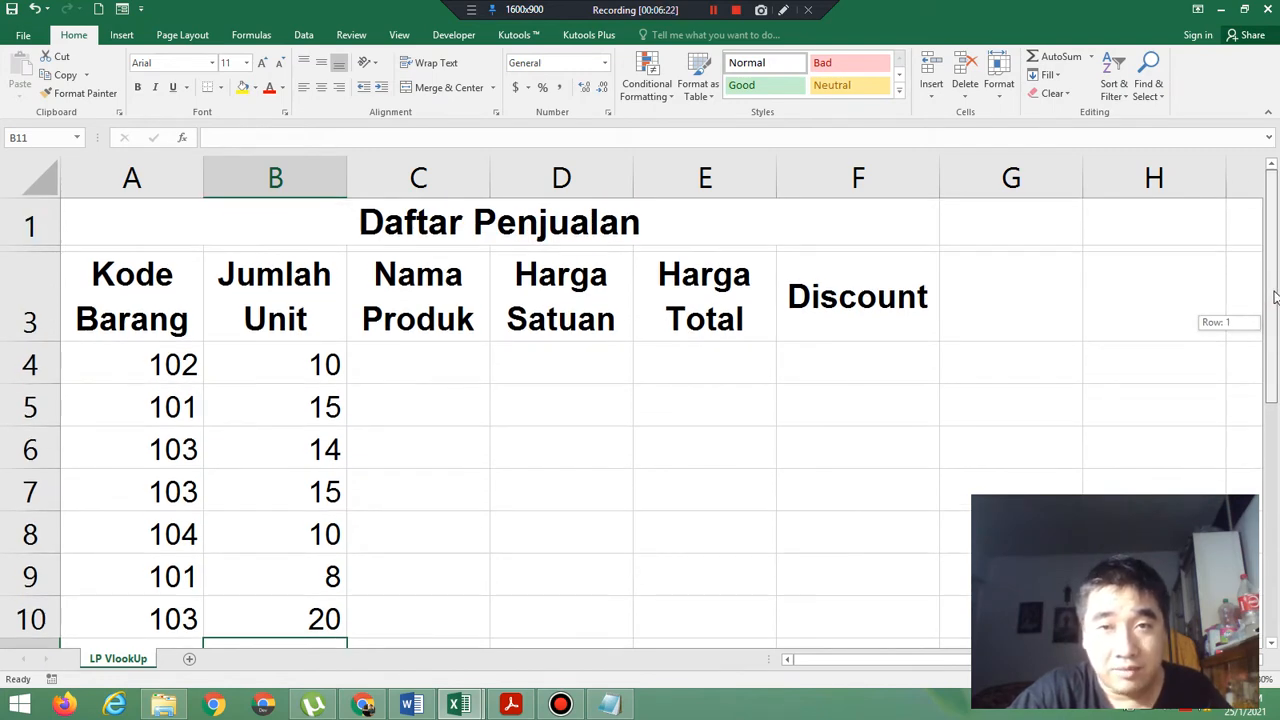
drag(1275, 298, 1277, 452)
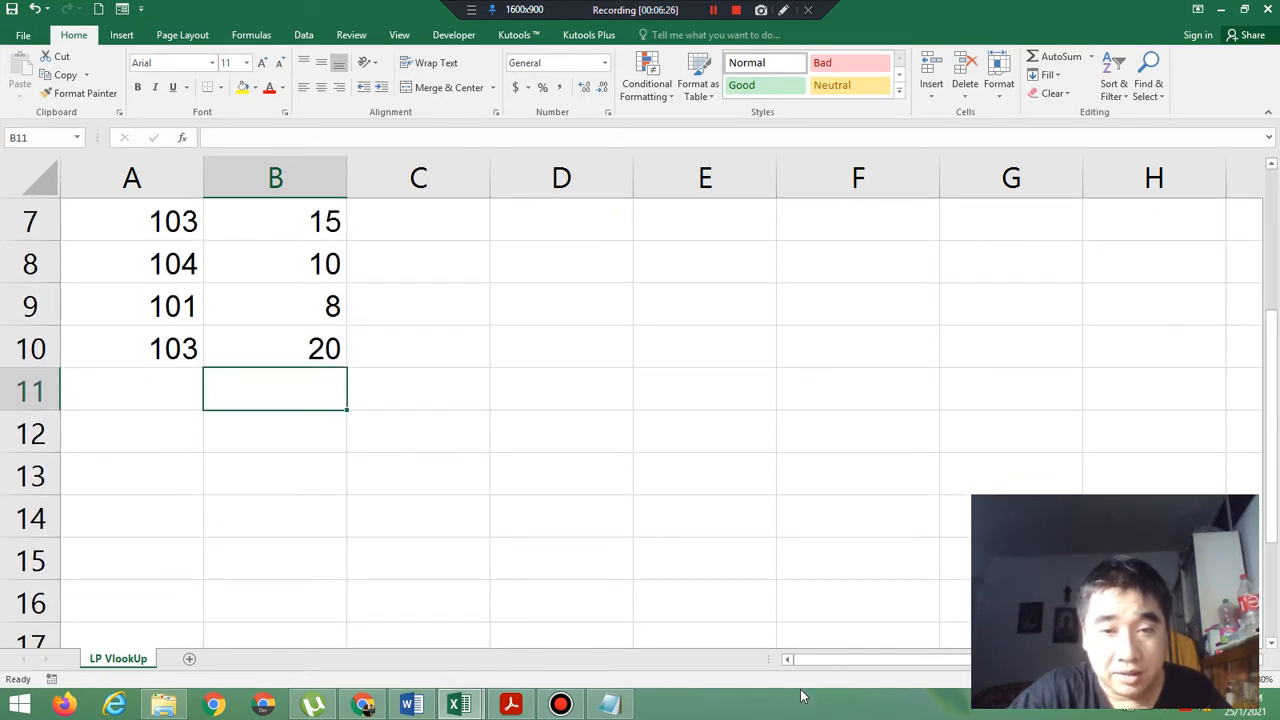
click(526, 705)
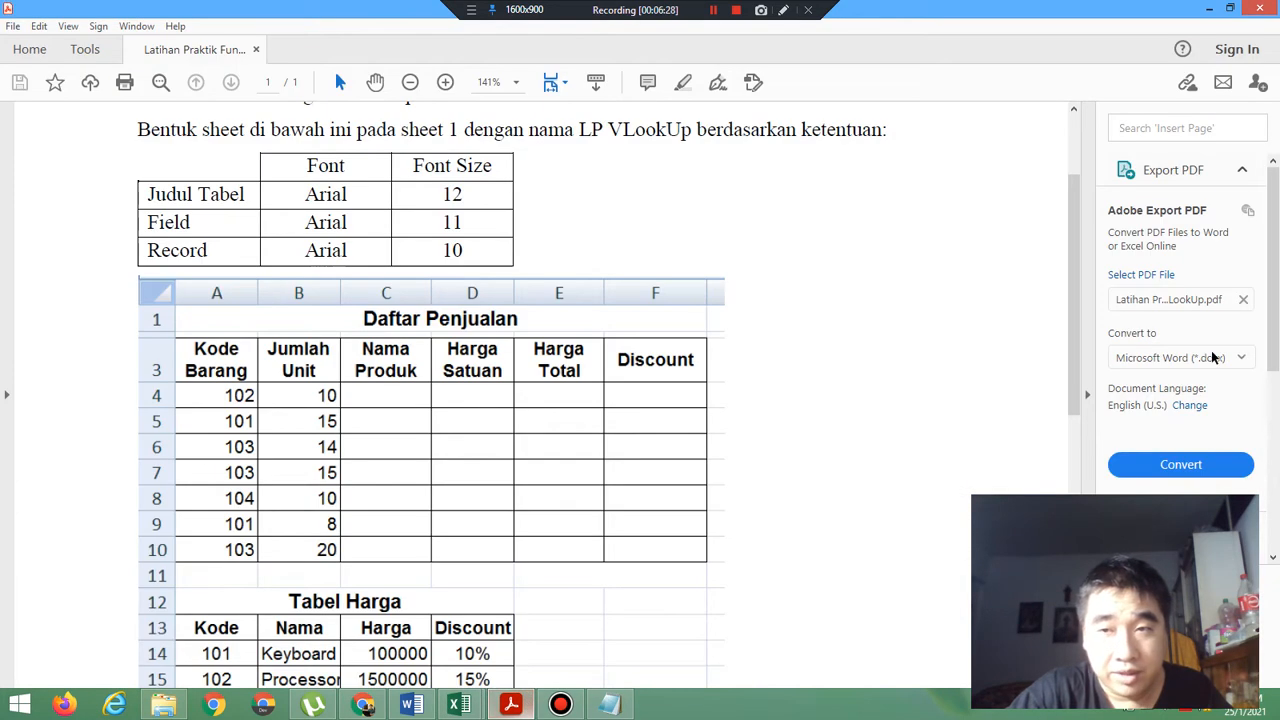
drag(1076, 358, 1076, 454)
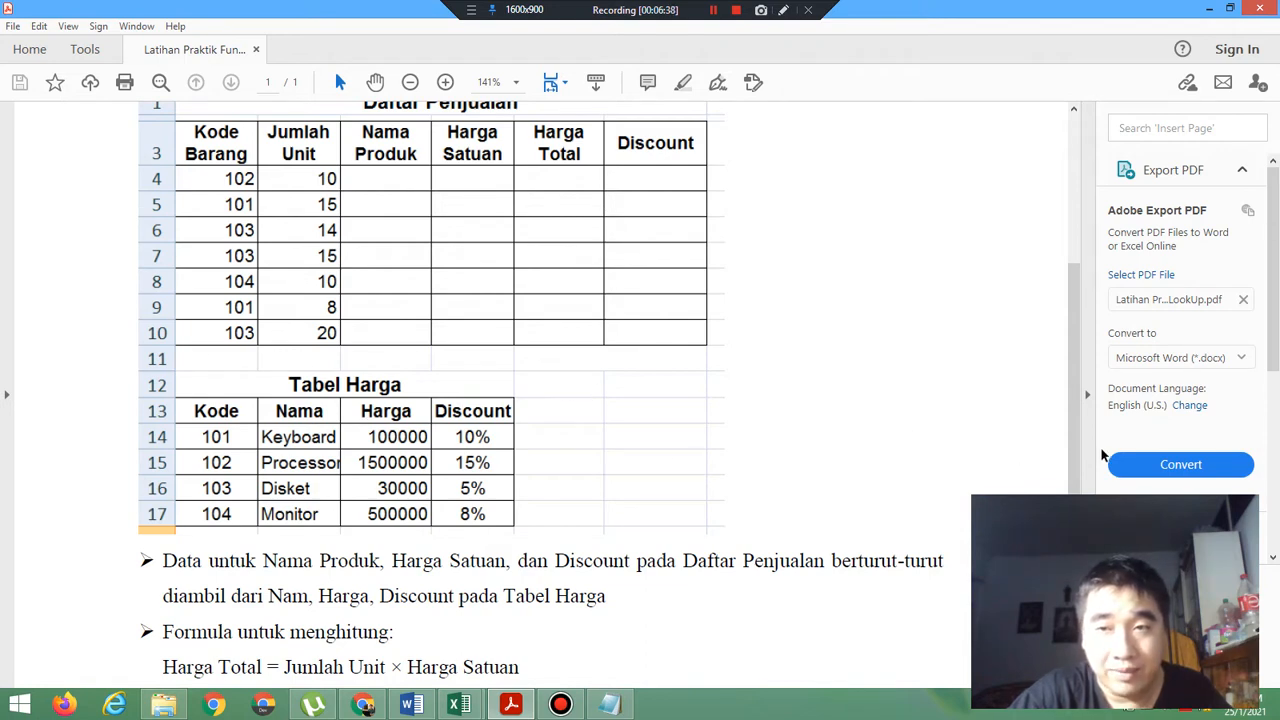
drag(1077, 456, 1080, 437)
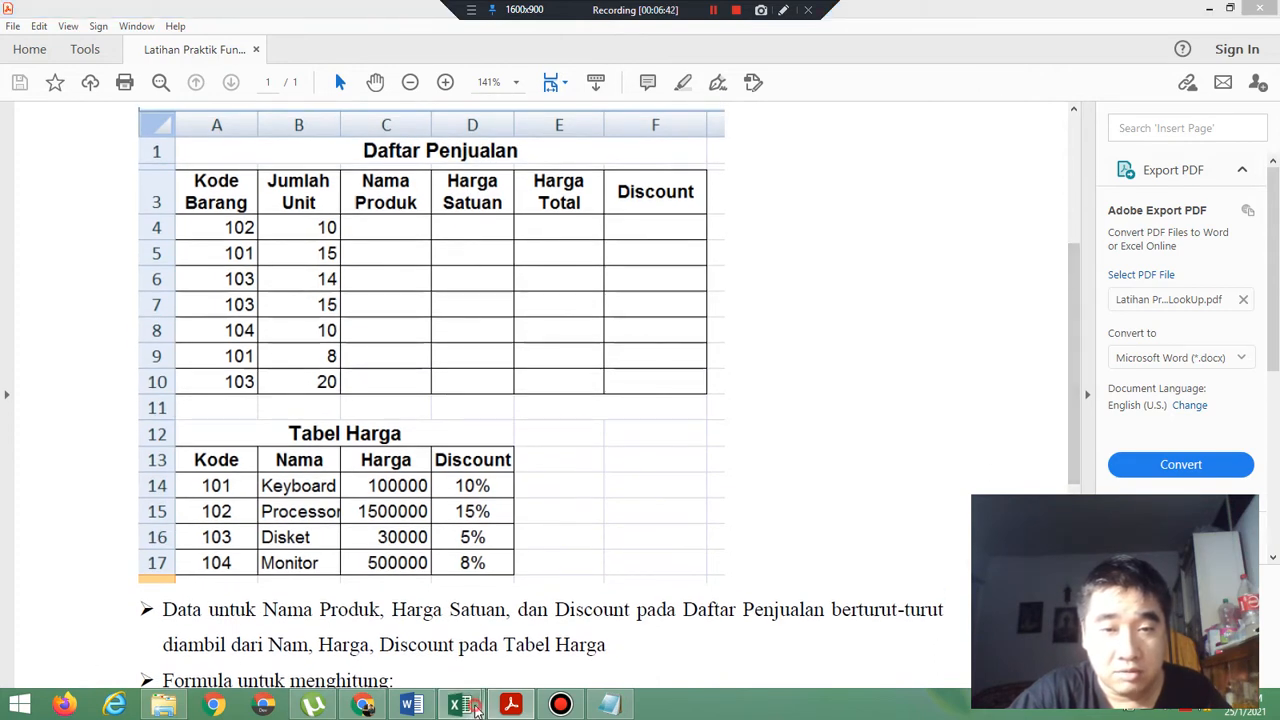
mouse_move(476, 706)
click(580, 600)
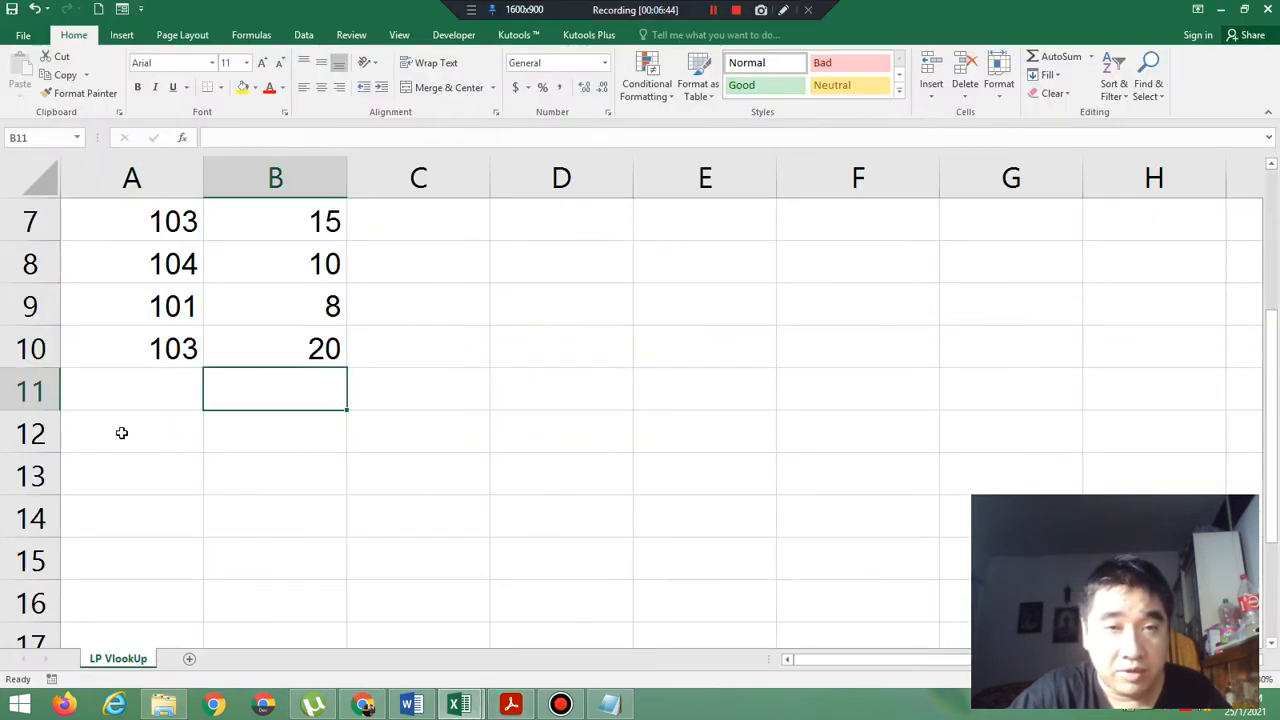
Merge and center A12:D12 with wrapped, vertically middle-aligned text and set its font size to 12.
drag(121, 432, 534, 431)
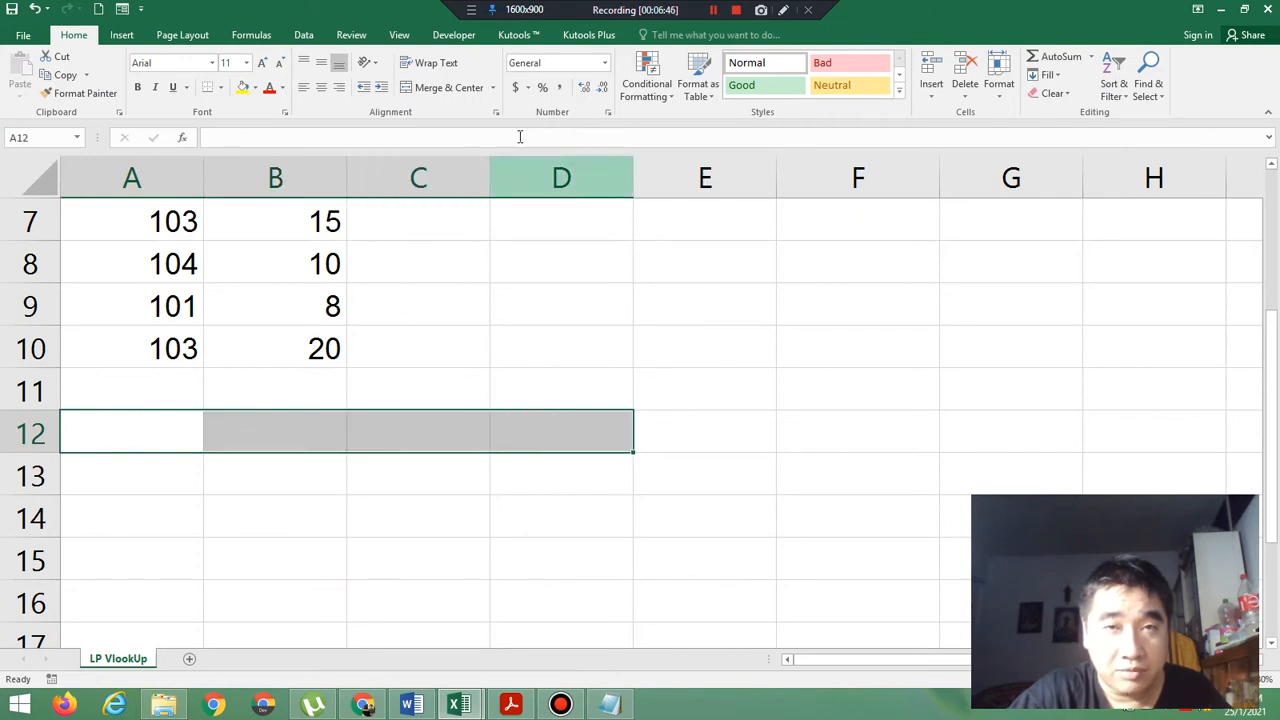
click(418, 89)
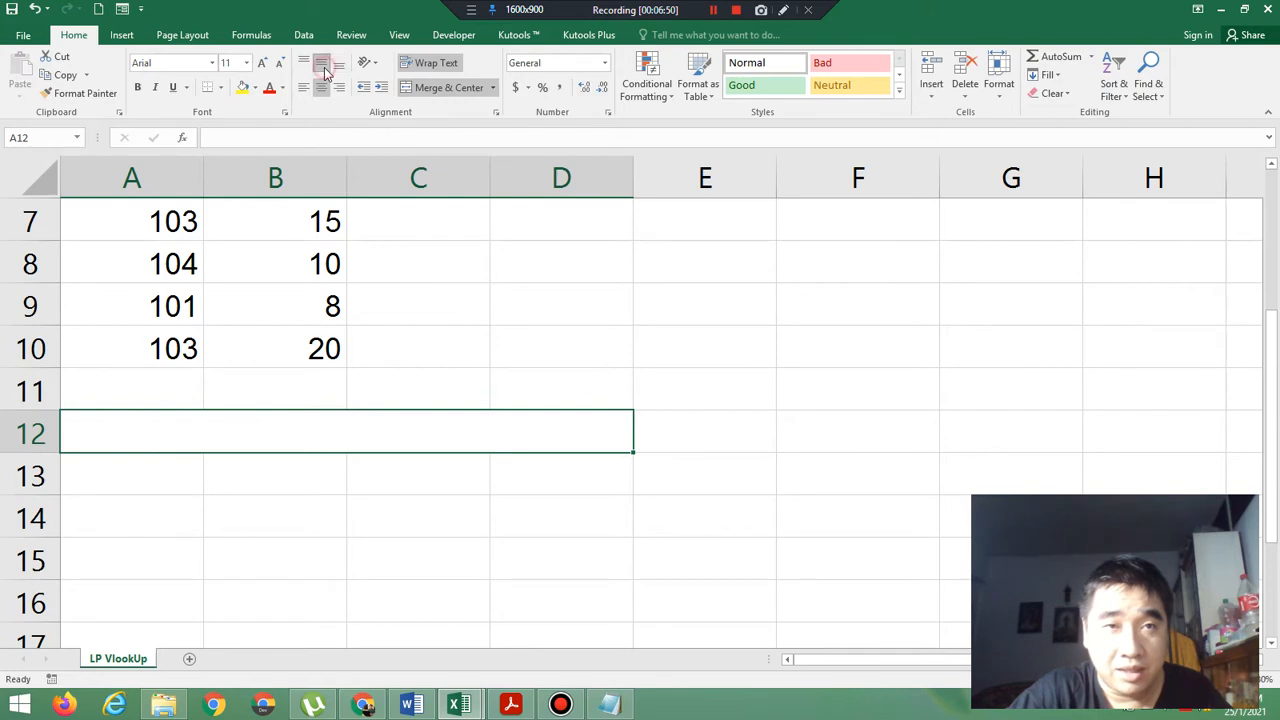
click(245, 63)
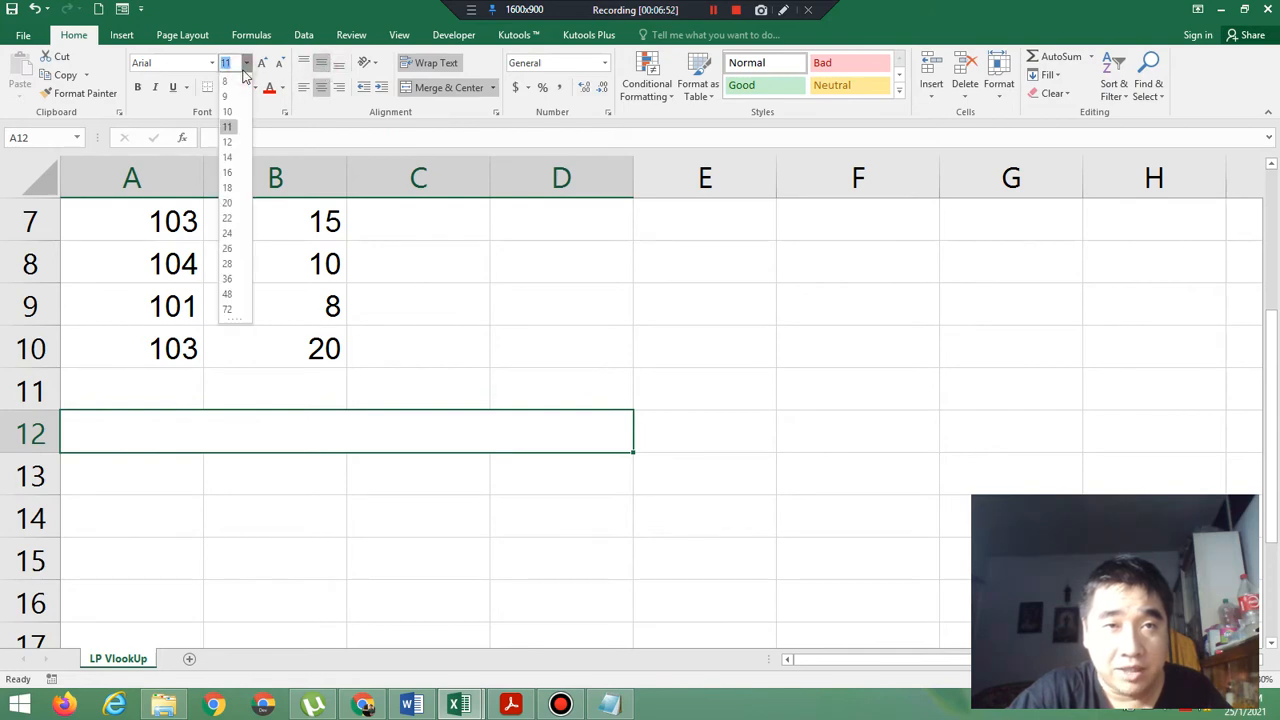
click(234, 143)
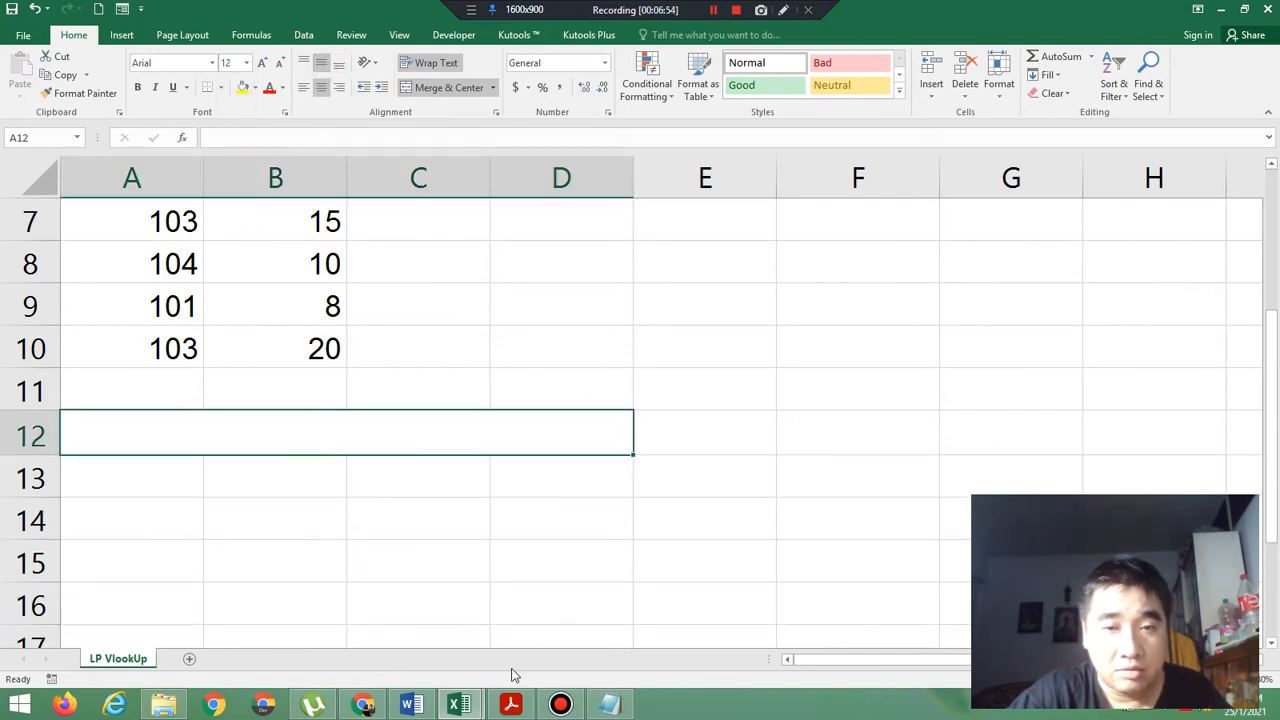
Check the price table title in the exercise PDF and enter it as bold "Tabel Harga" in the merged row 12 cell in Excel.
click(510, 705)
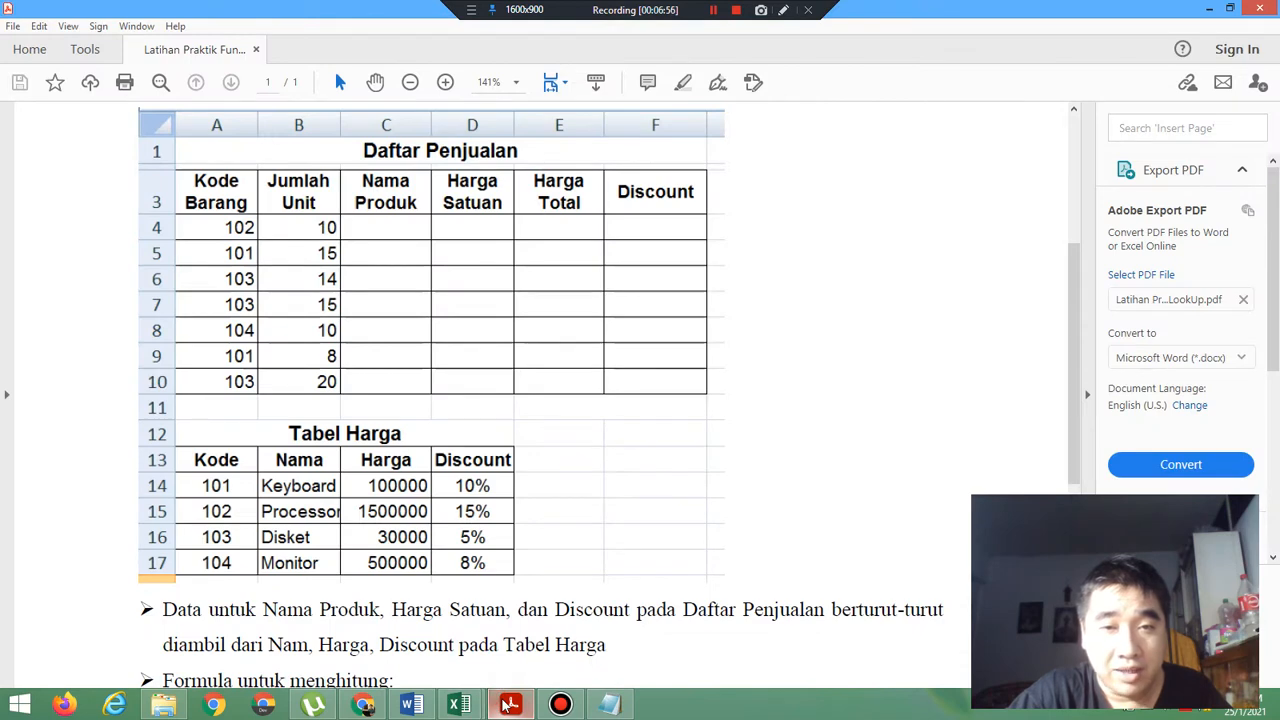
click(510, 705)
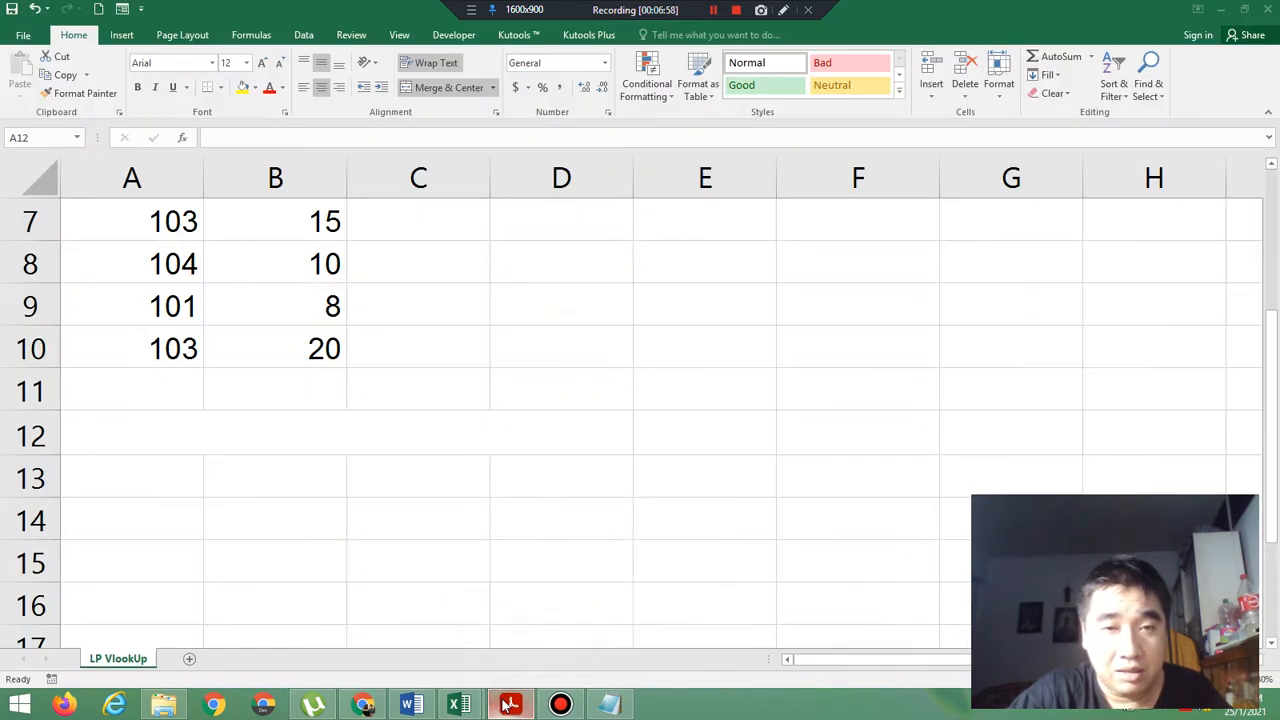
click(292, 441)
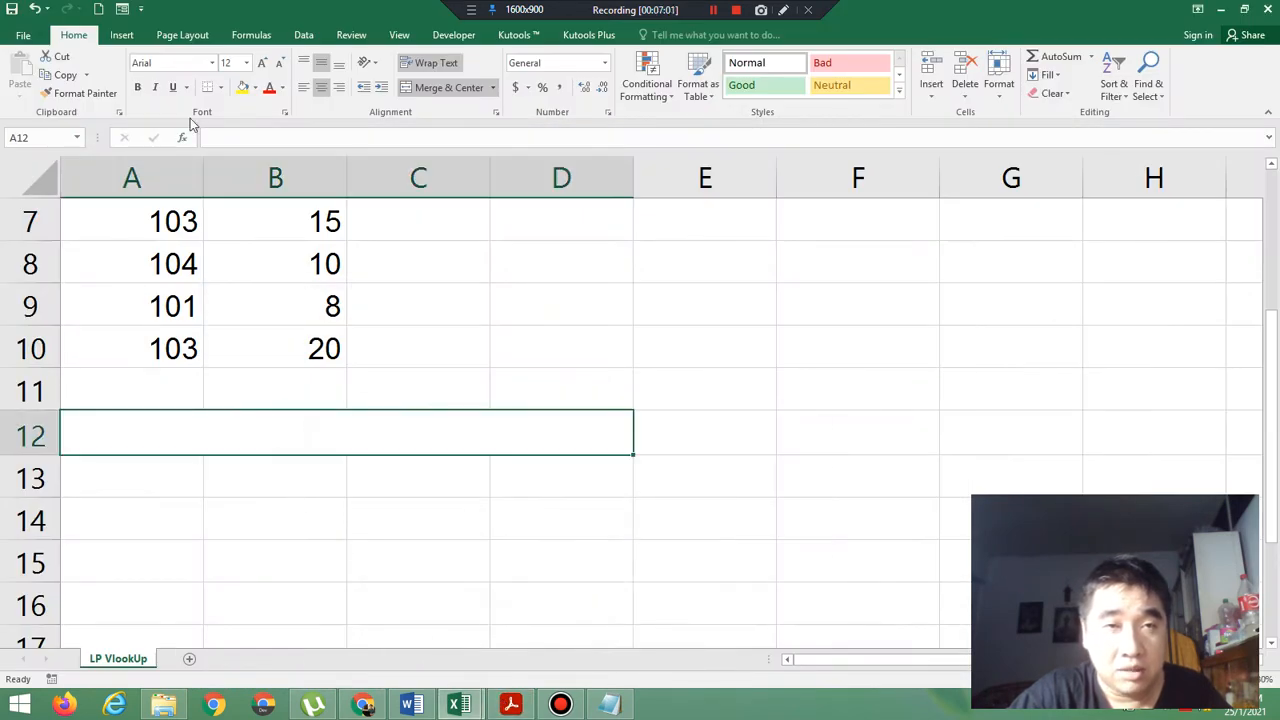
click(137, 87)
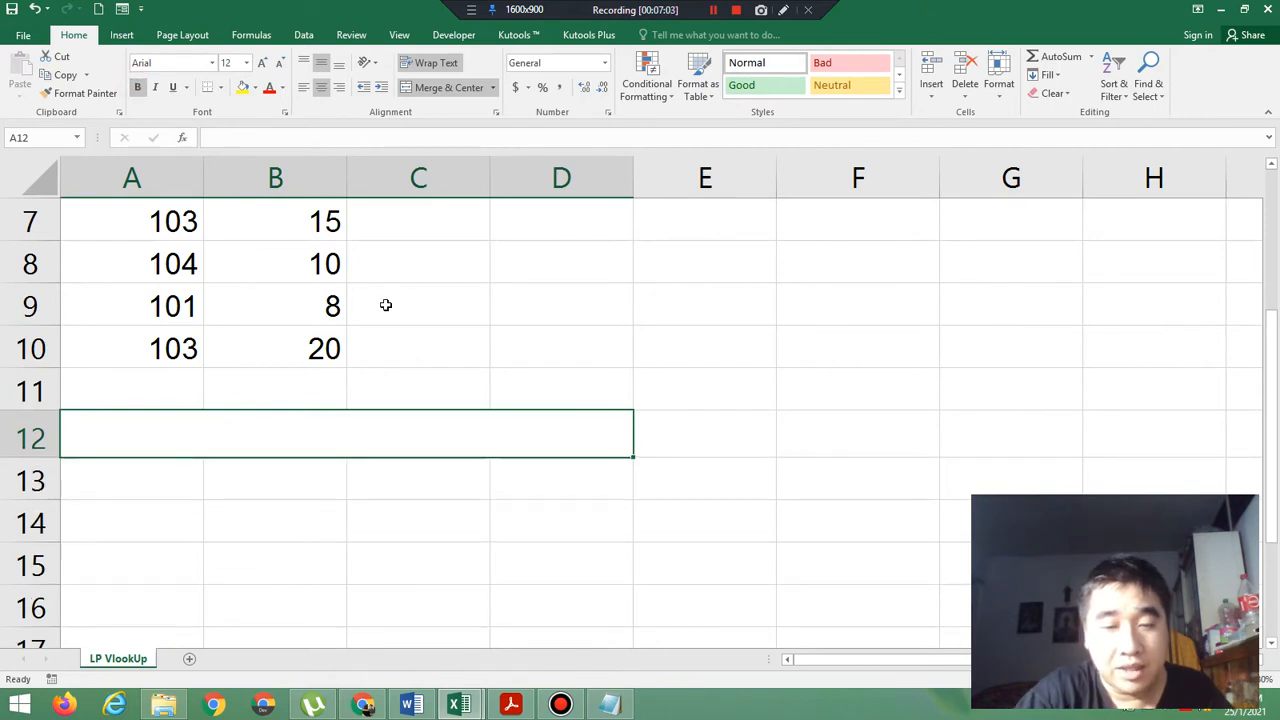
text(Tabel )
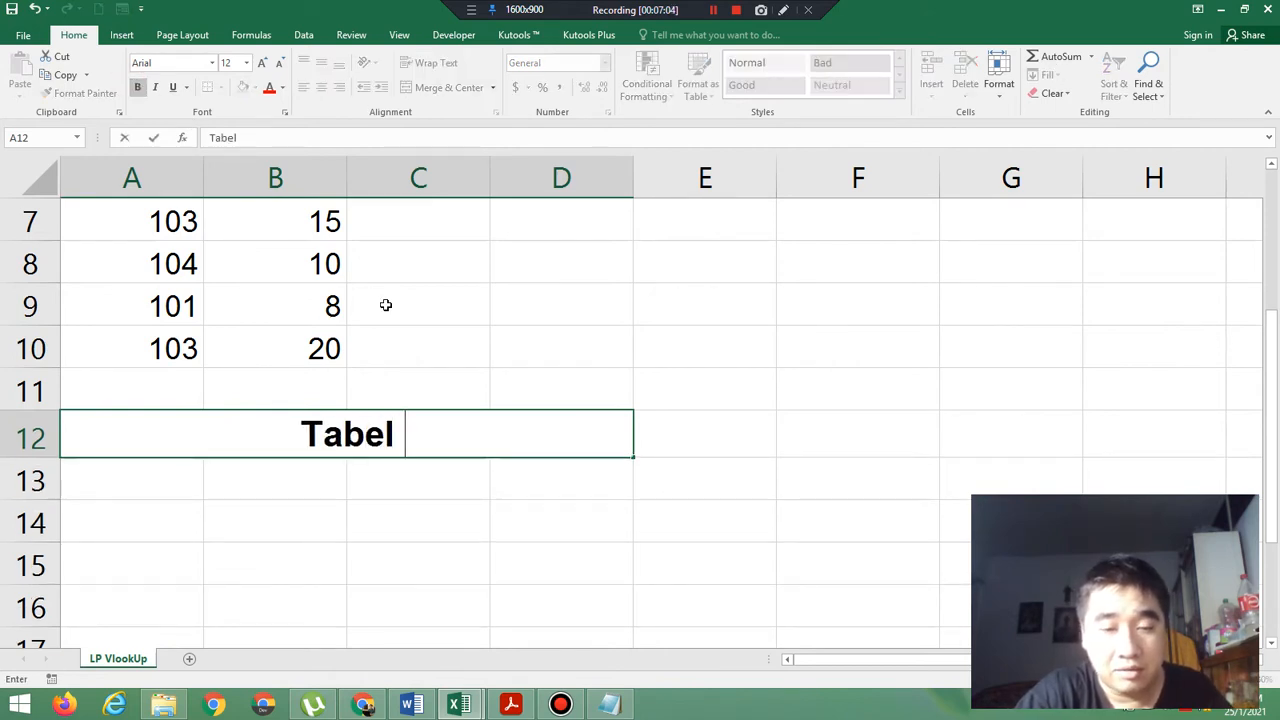
text(Harga)
key(Return)
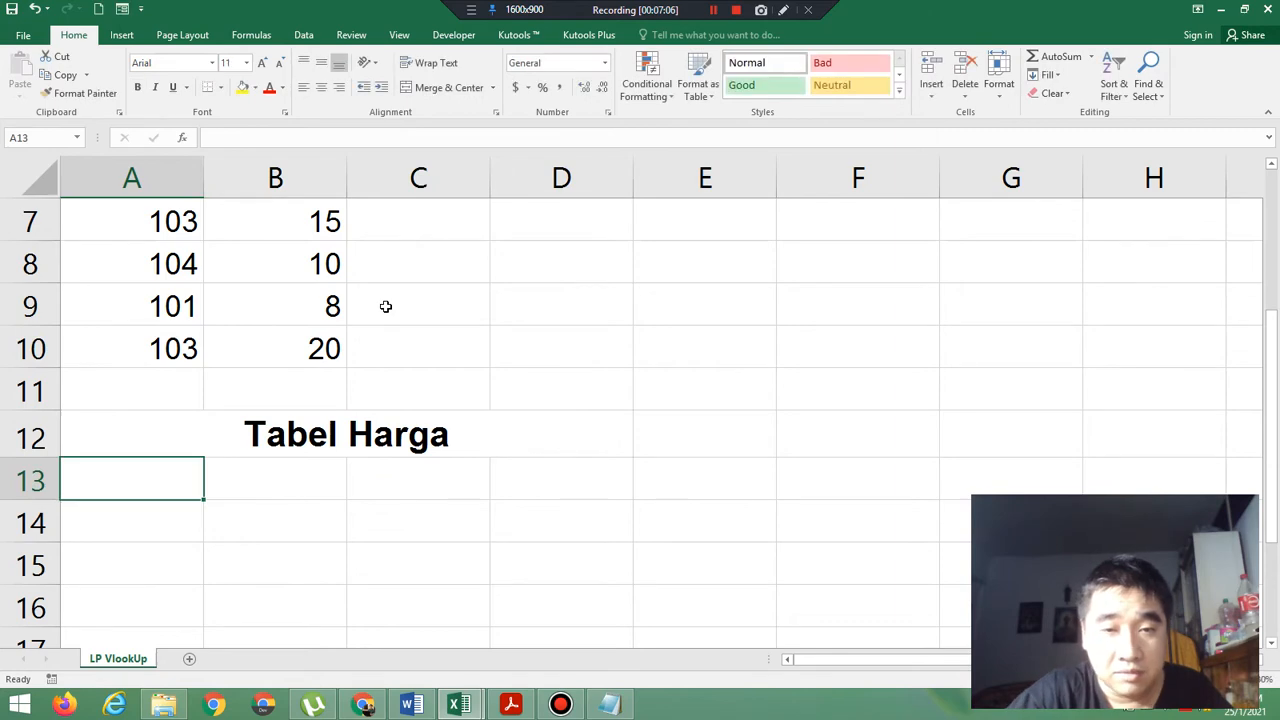
Check the price table's header formatting in the exercise PDF and make A13:D13 bold and horizontally centered in Excel.
click(510, 703)
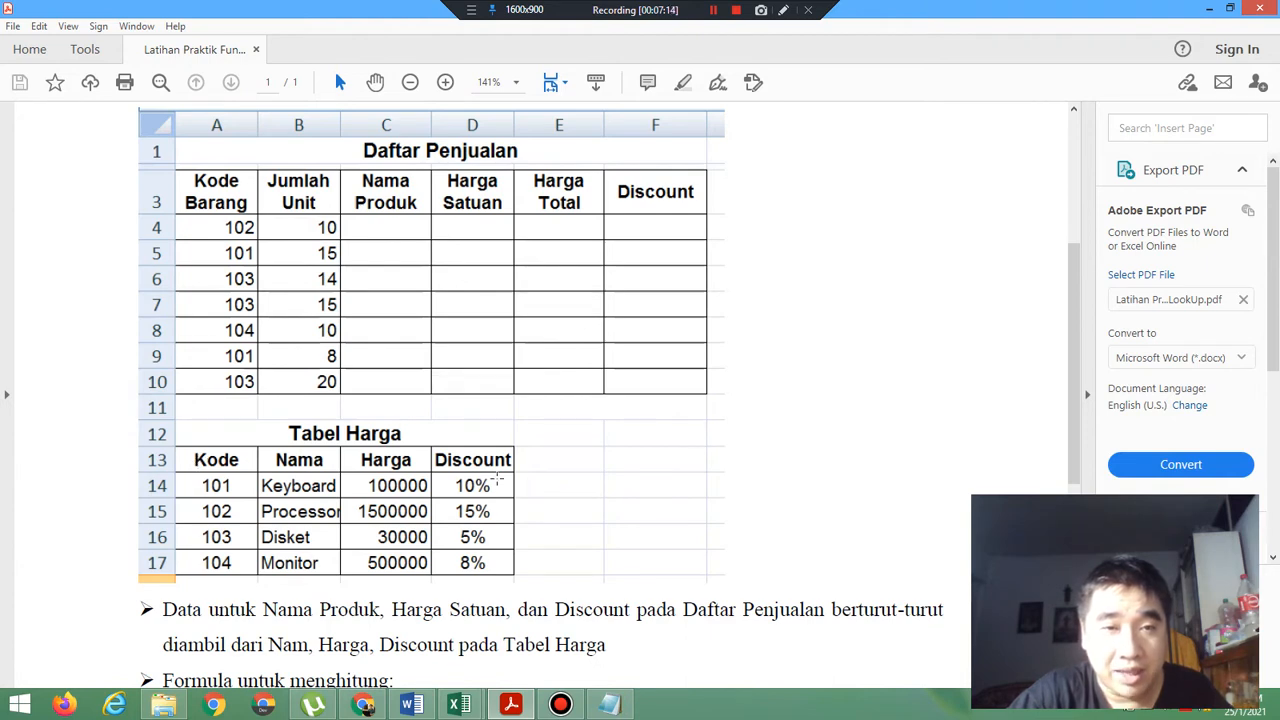
click(531, 705)
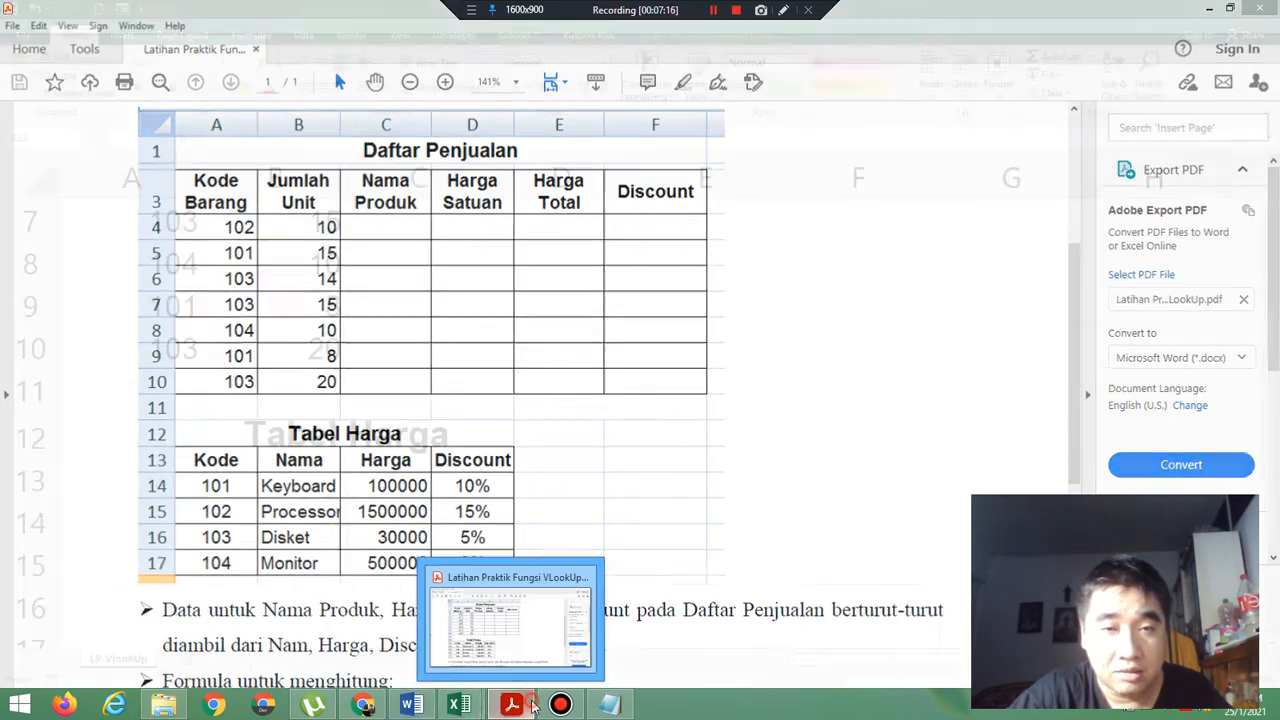
click(101, 477)
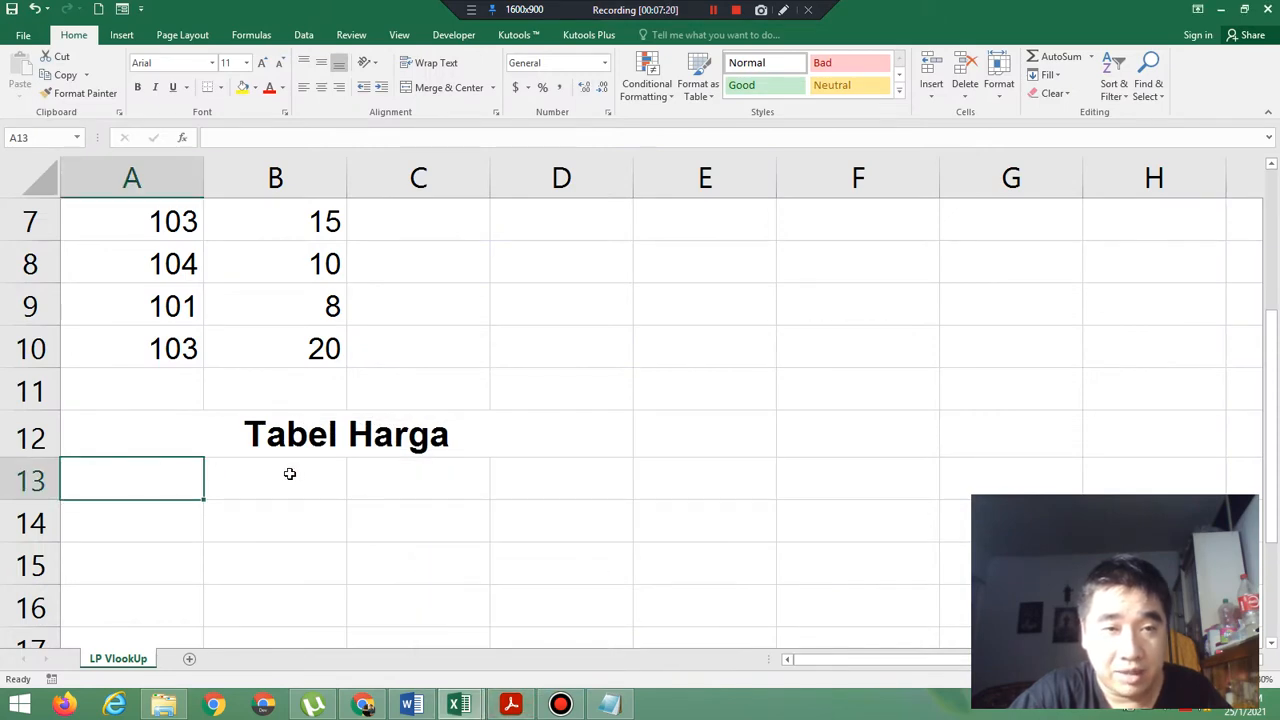
drag(143, 483, 520, 491)
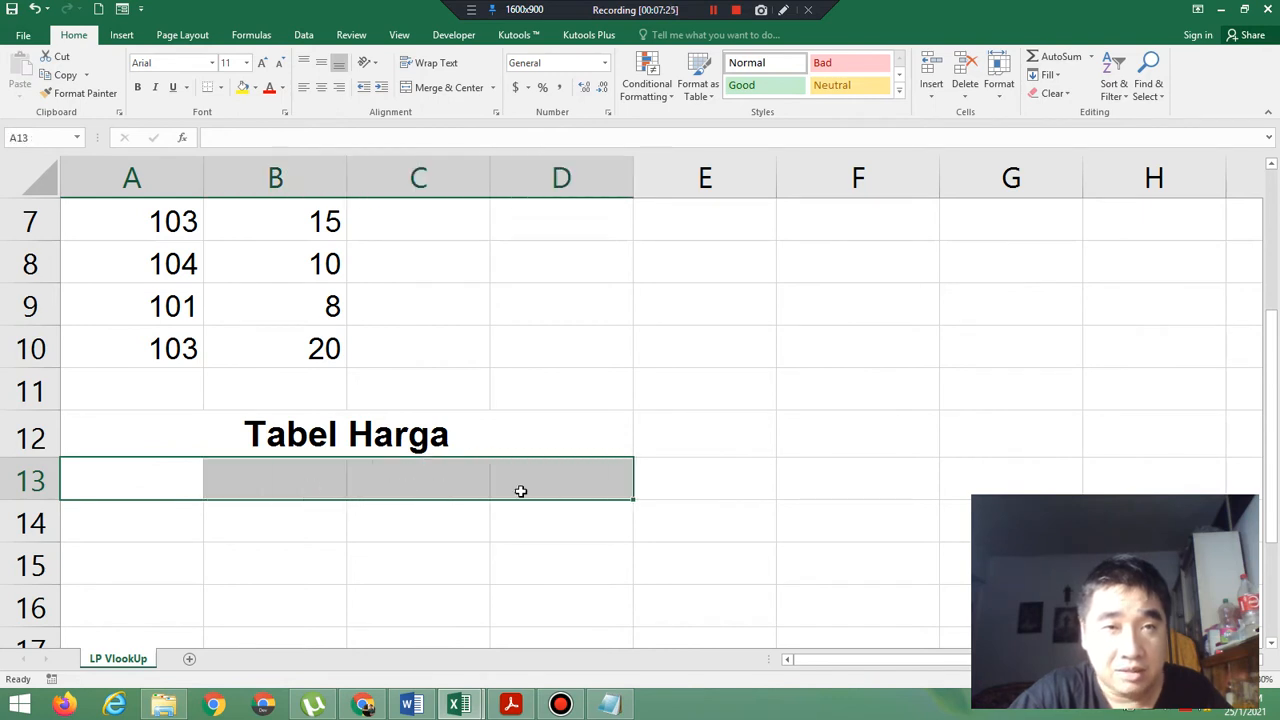
click(137, 87)
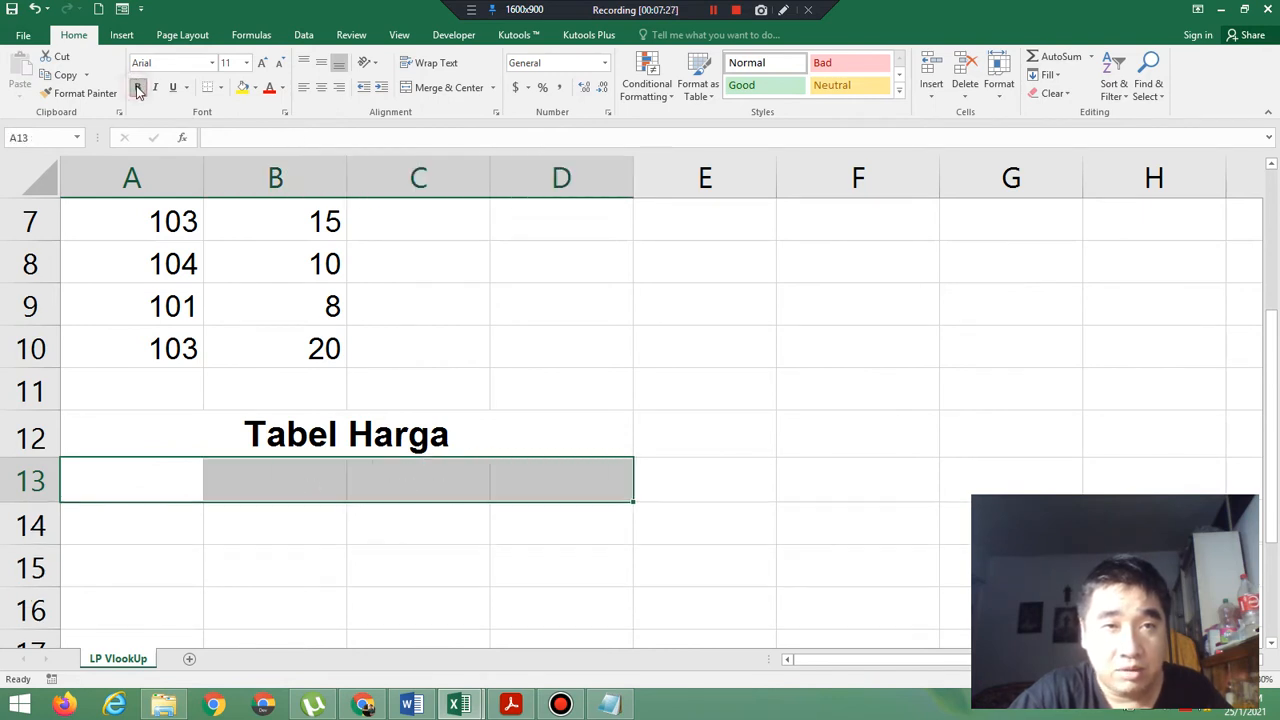
click(527, 708)
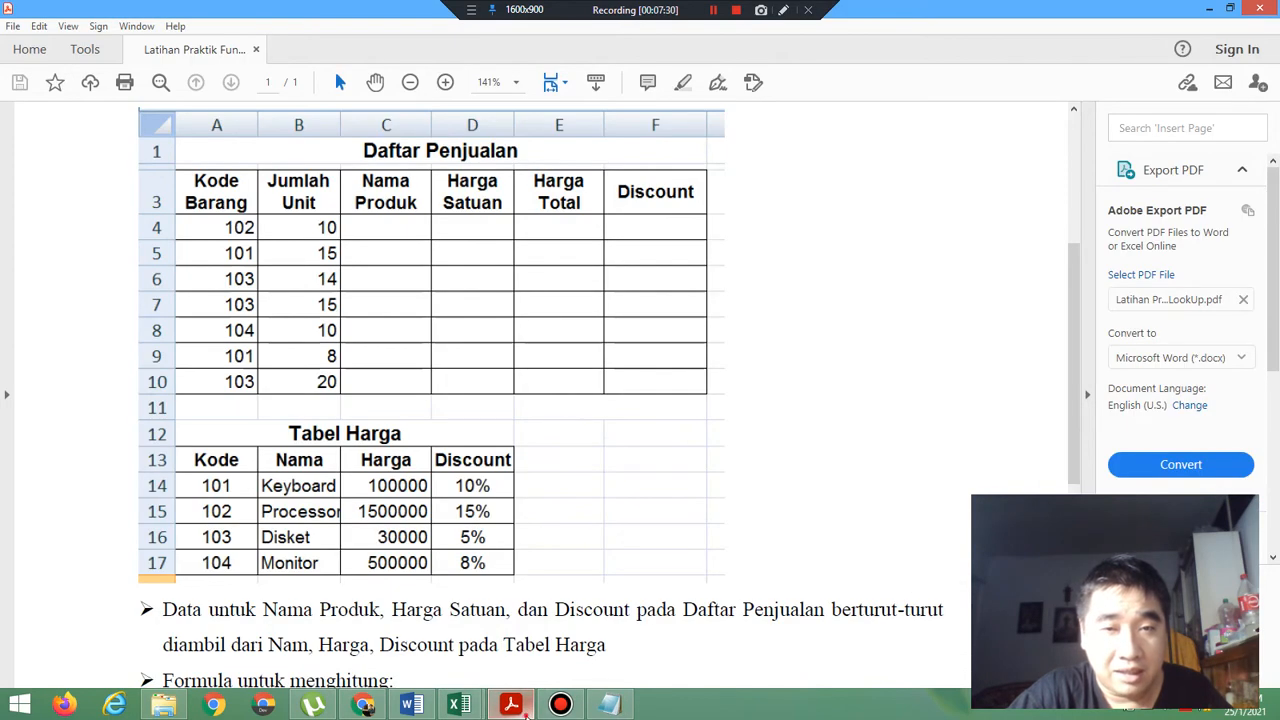
click(527, 708)
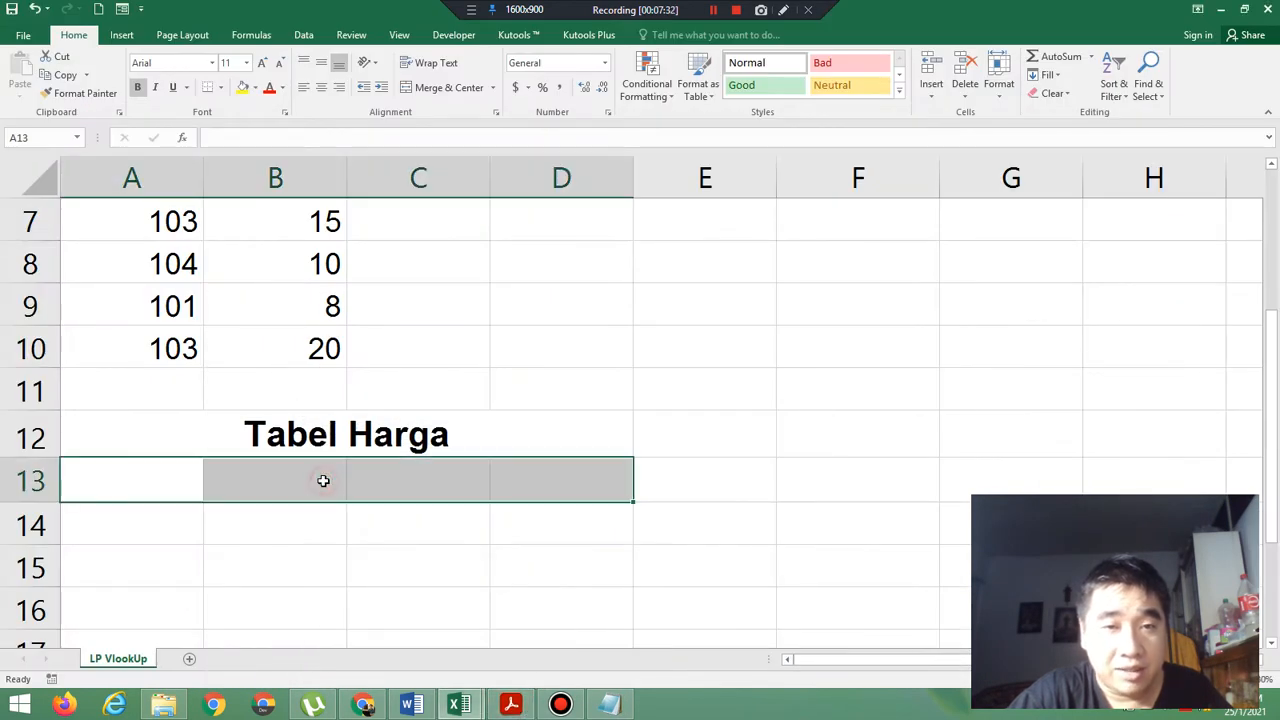
click(321, 88)
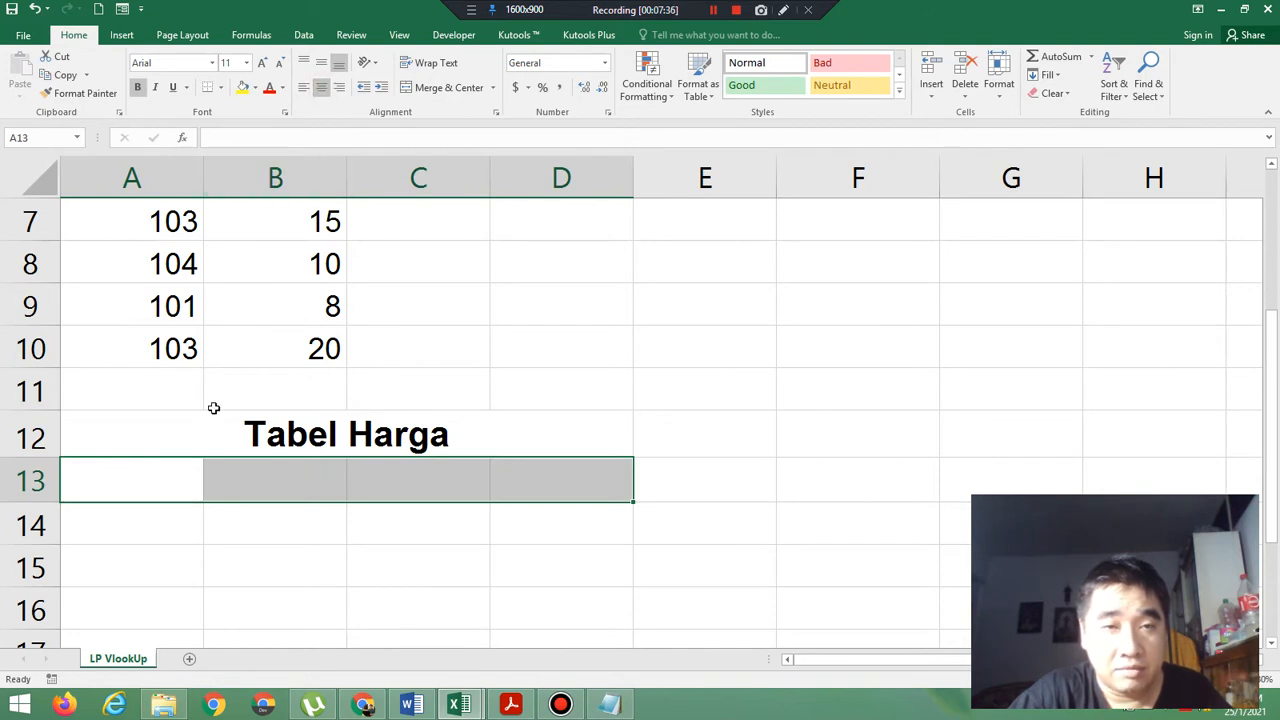
Check the column headings in the exercise PDF and enter Kode, Nama, Harga and Discount in A13:D13 in Excel.
click(184, 474)
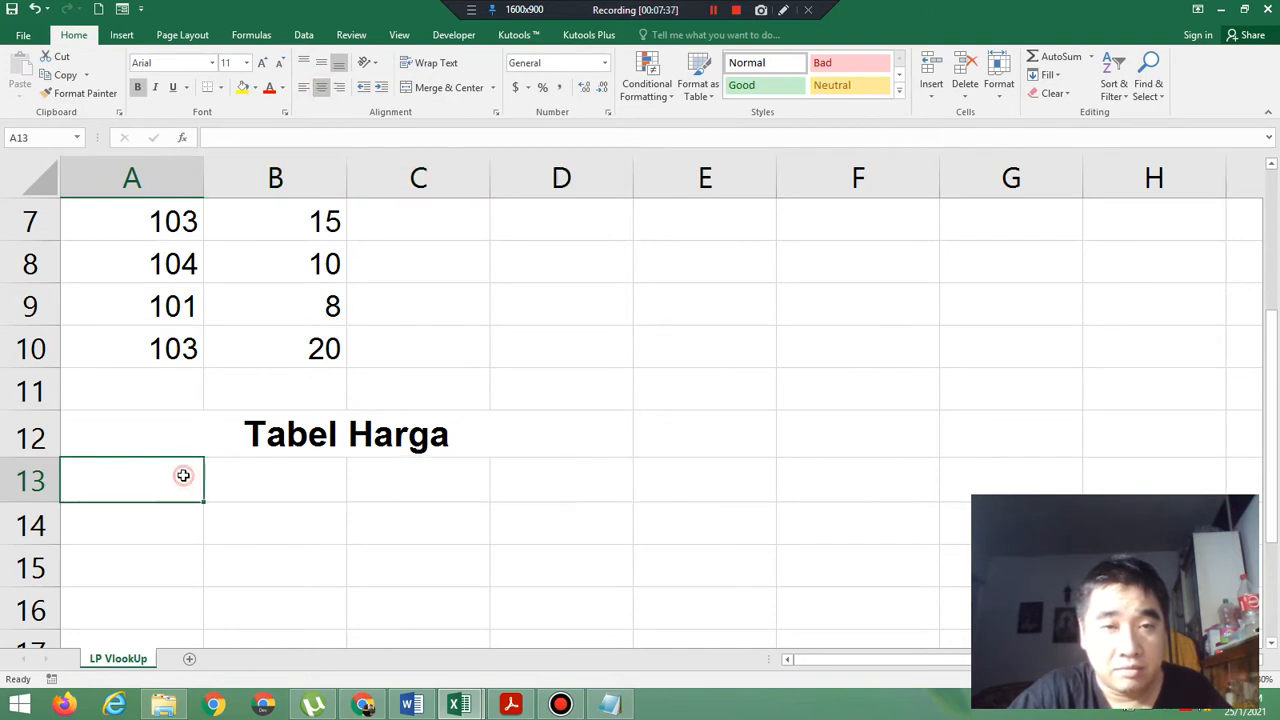
click(511, 705)
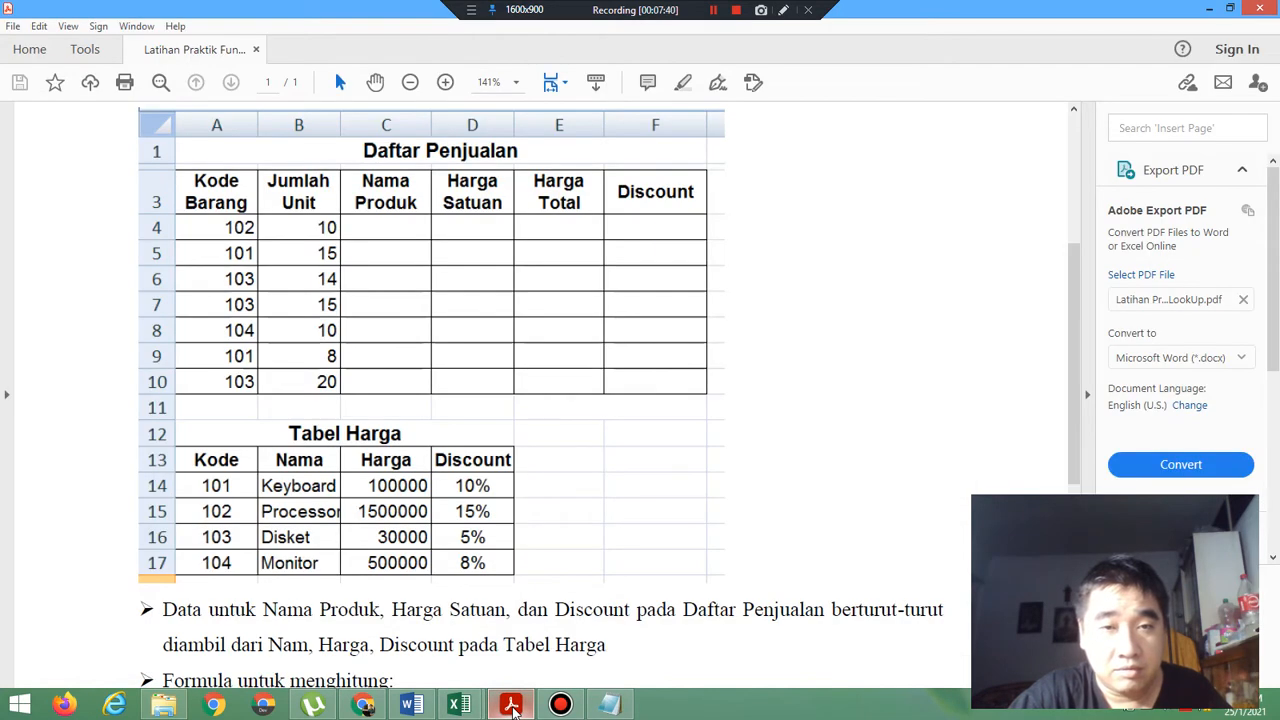
click(511, 705)
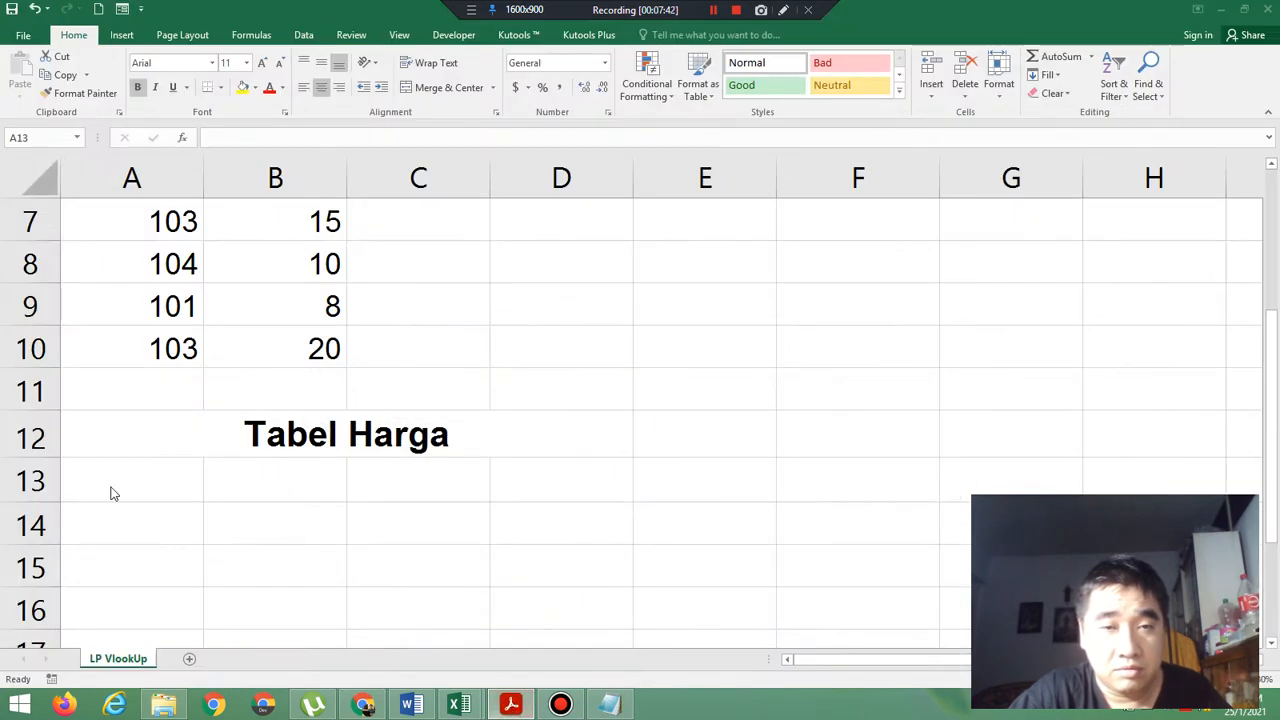
text(Kode)
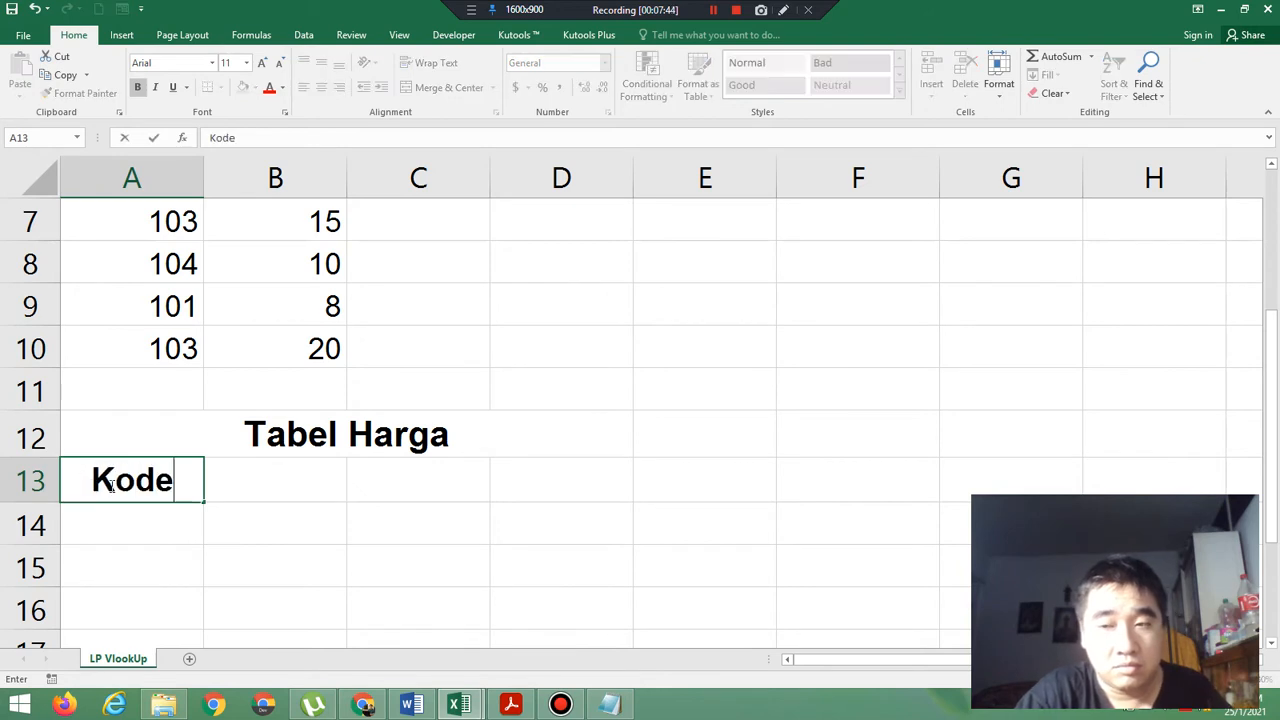
key(Tab)
text(Nama)
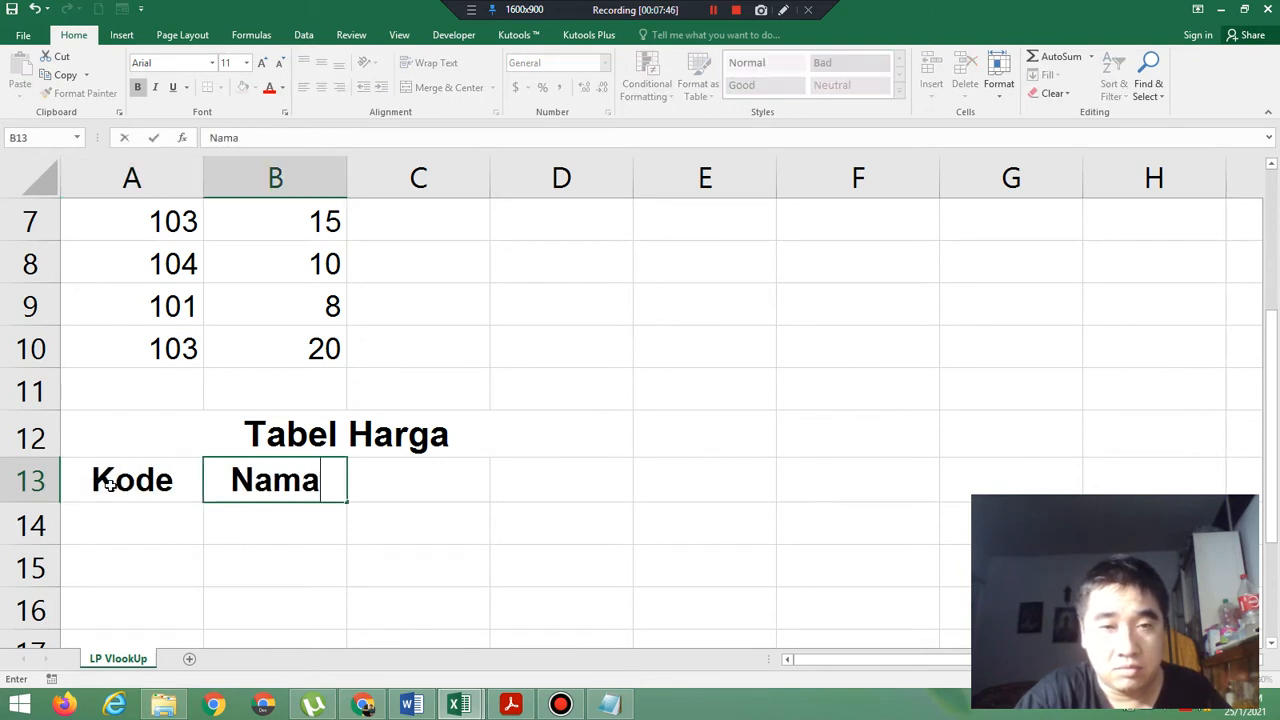
key(Tab)
text(Harga)
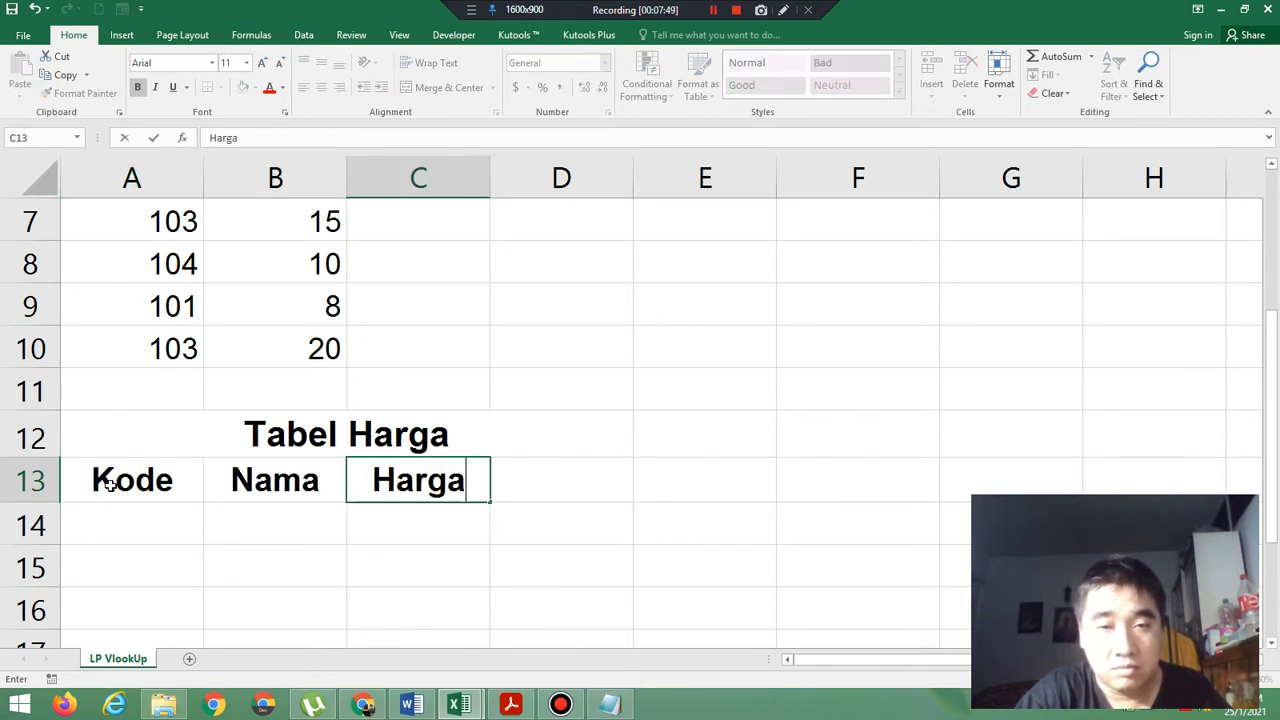
key(Tab)
text(Discount)
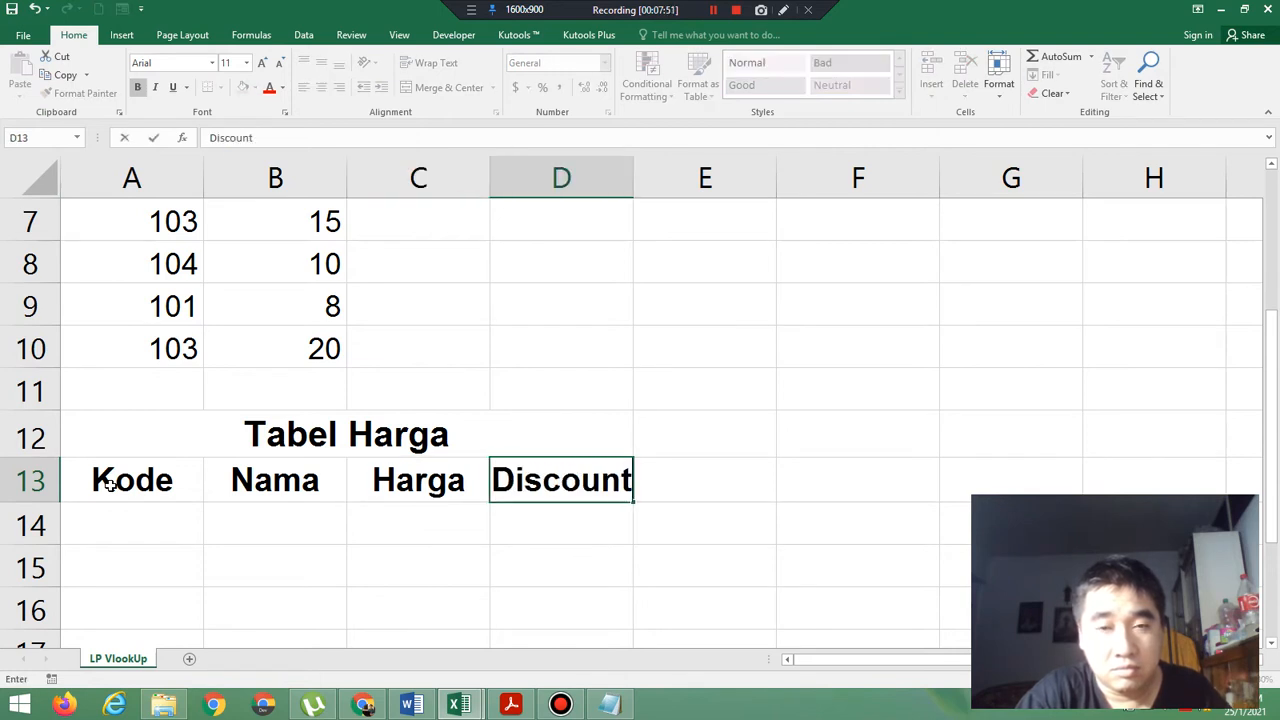
key(Return)
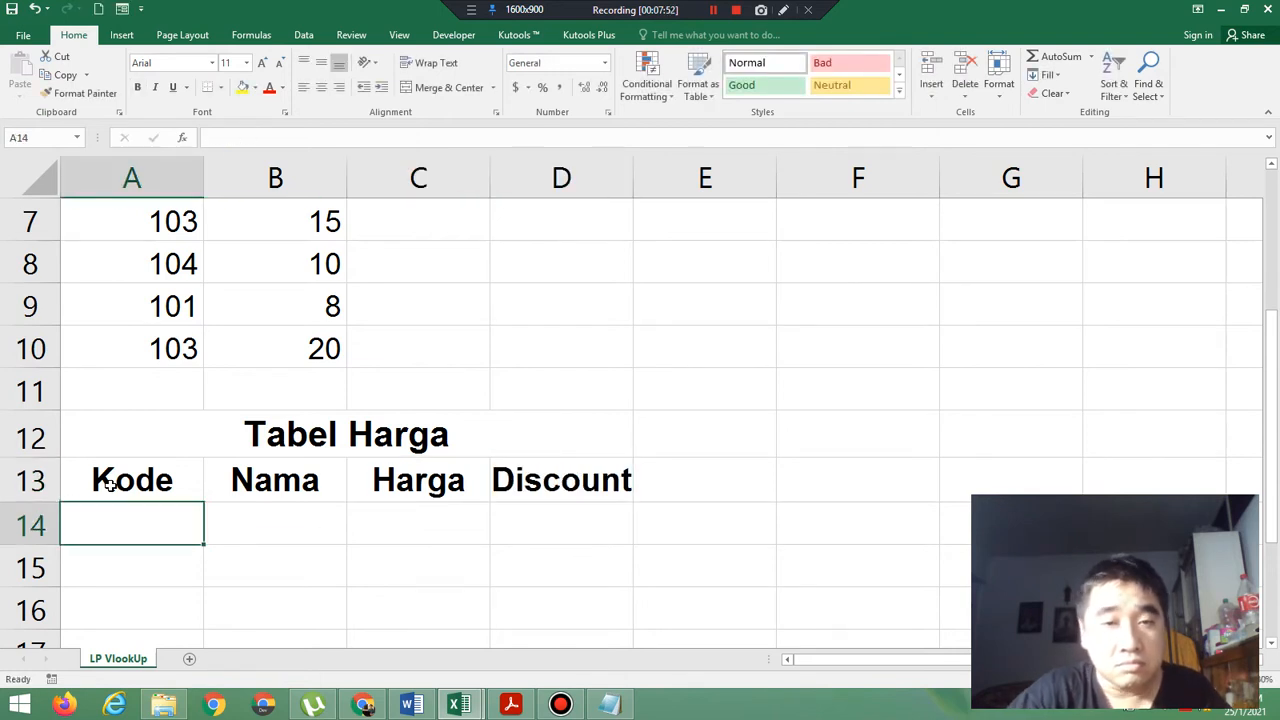
Check the price table's data rows in the exercise PDF and set the font size of A14:D17 to 10 in Excel.
click(512, 705)
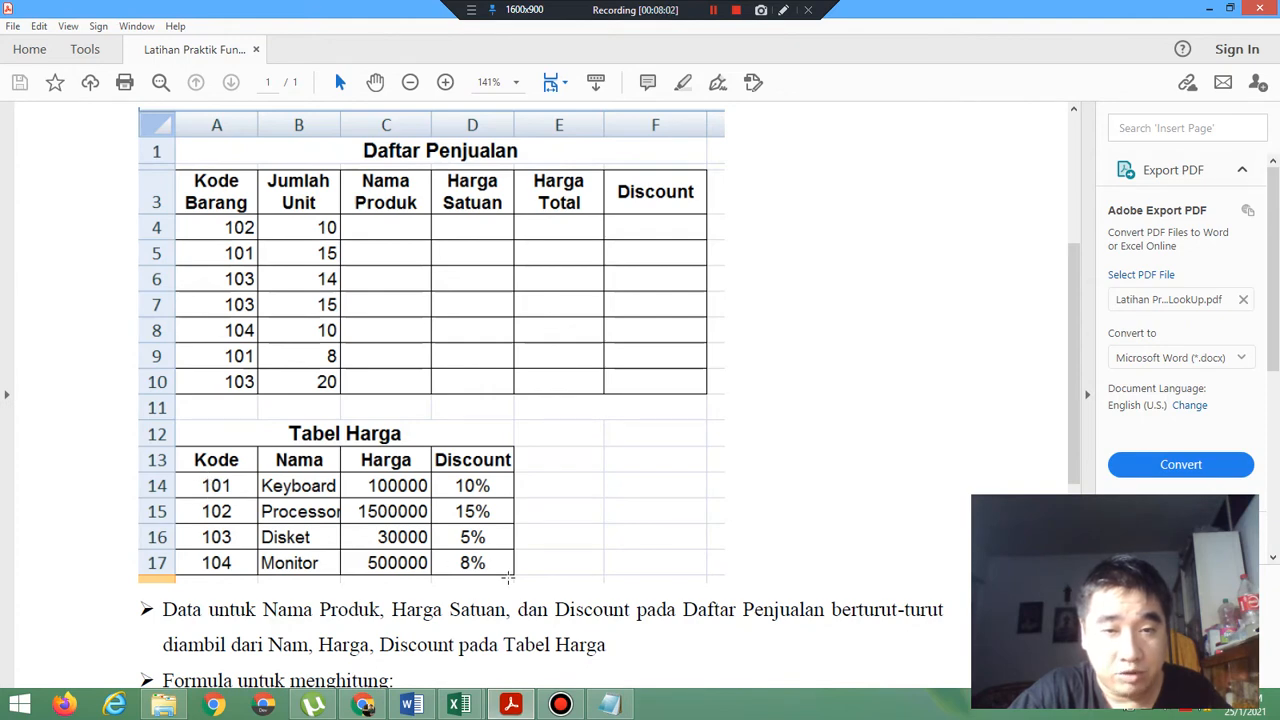
click(462, 706)
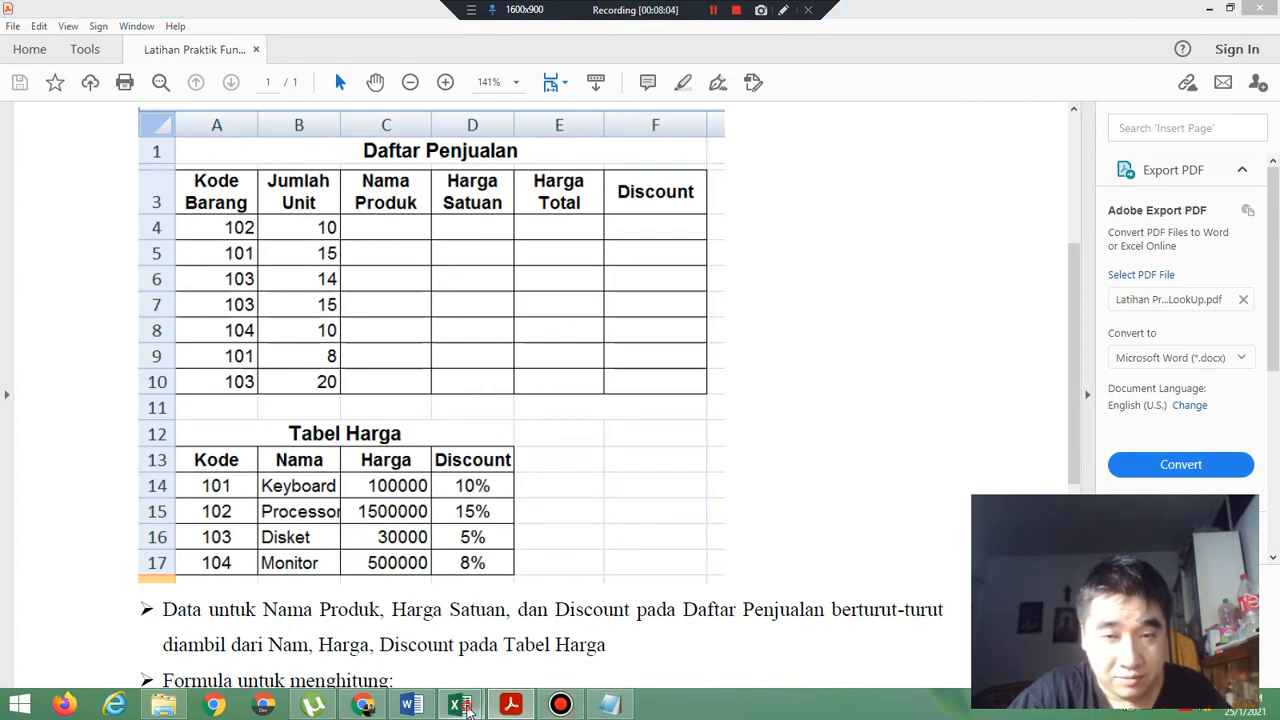
click(597, 645)
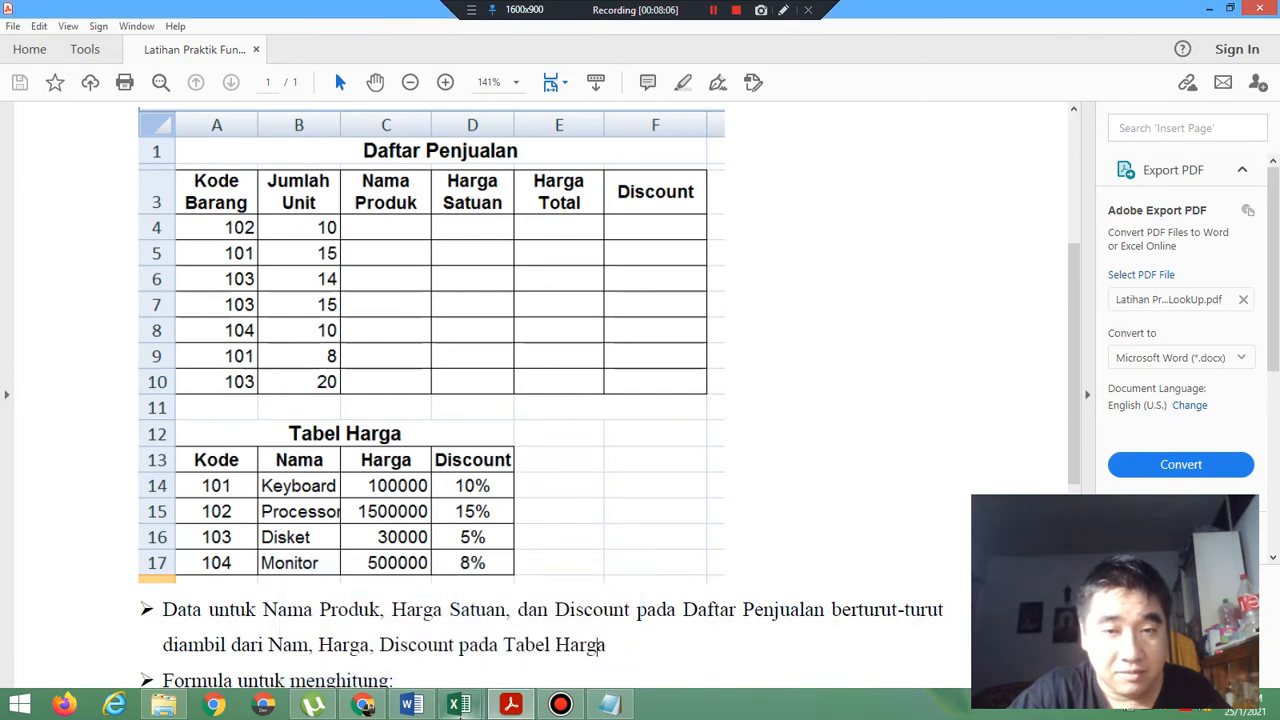
mouse_move(459, 706)
click(555, 625)
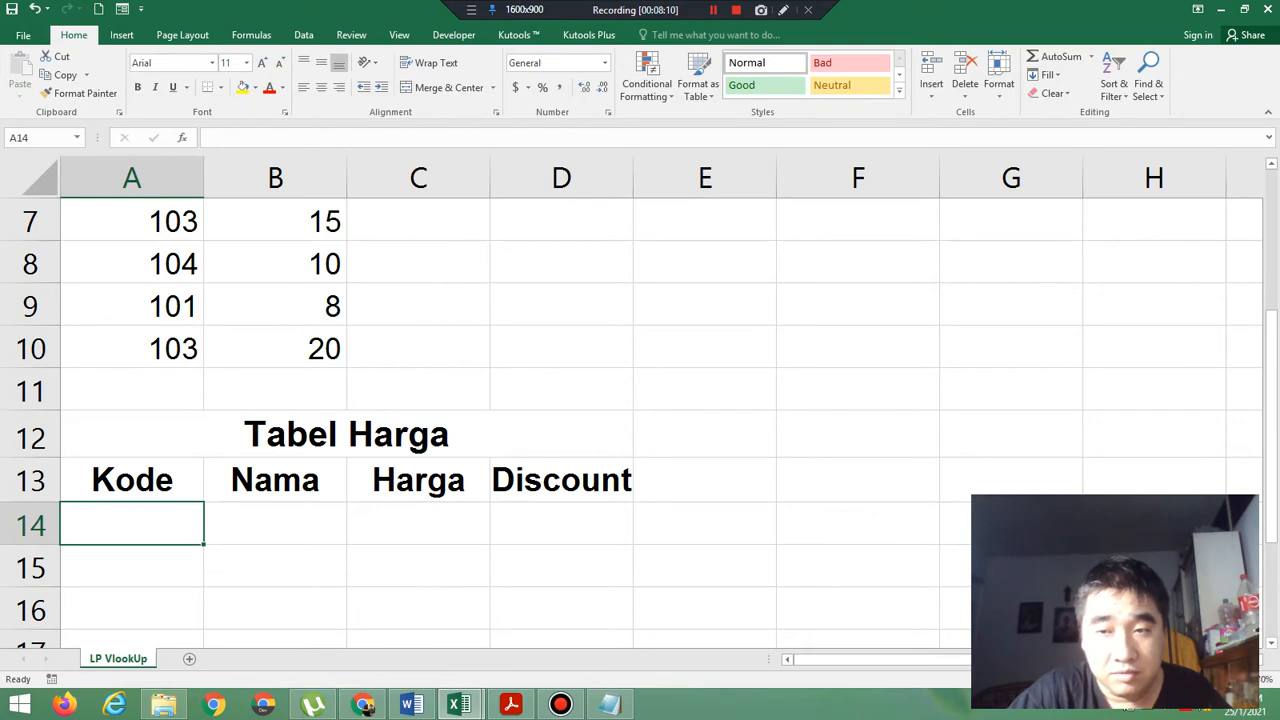
ctrl+scroll(640, 400, down, 2)
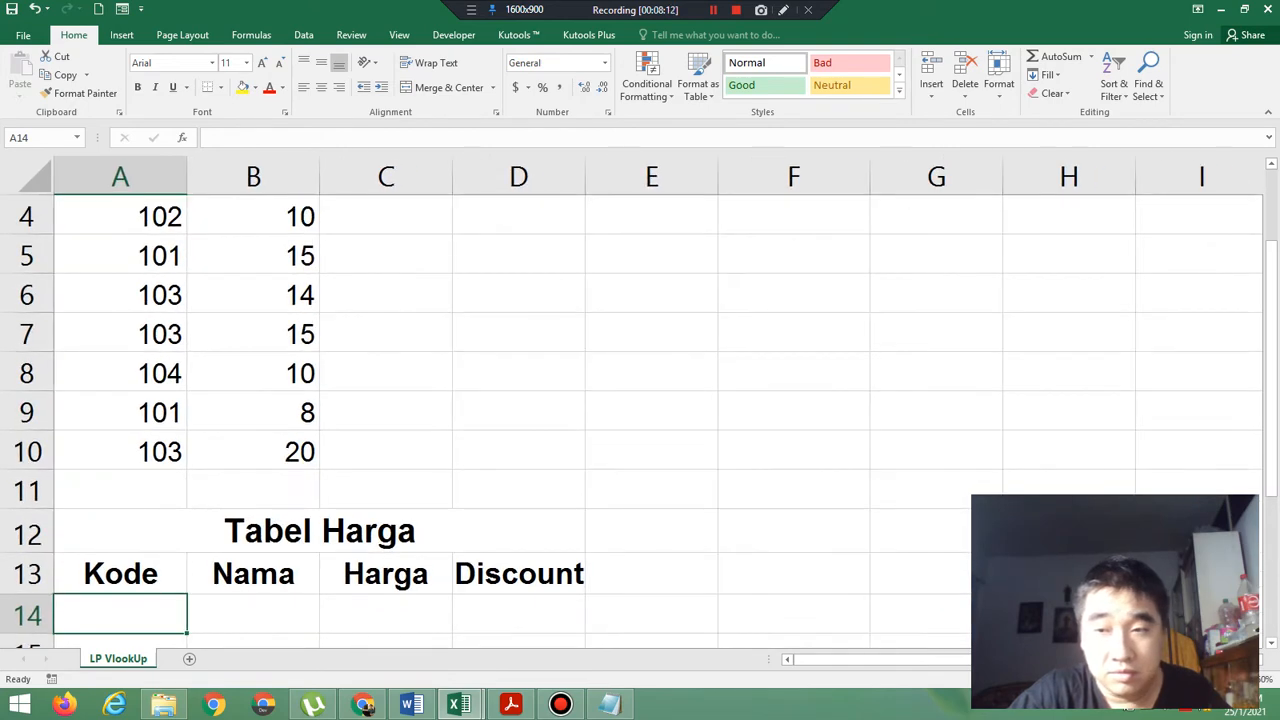
ctrl+scroll(632, 402, down, 4)
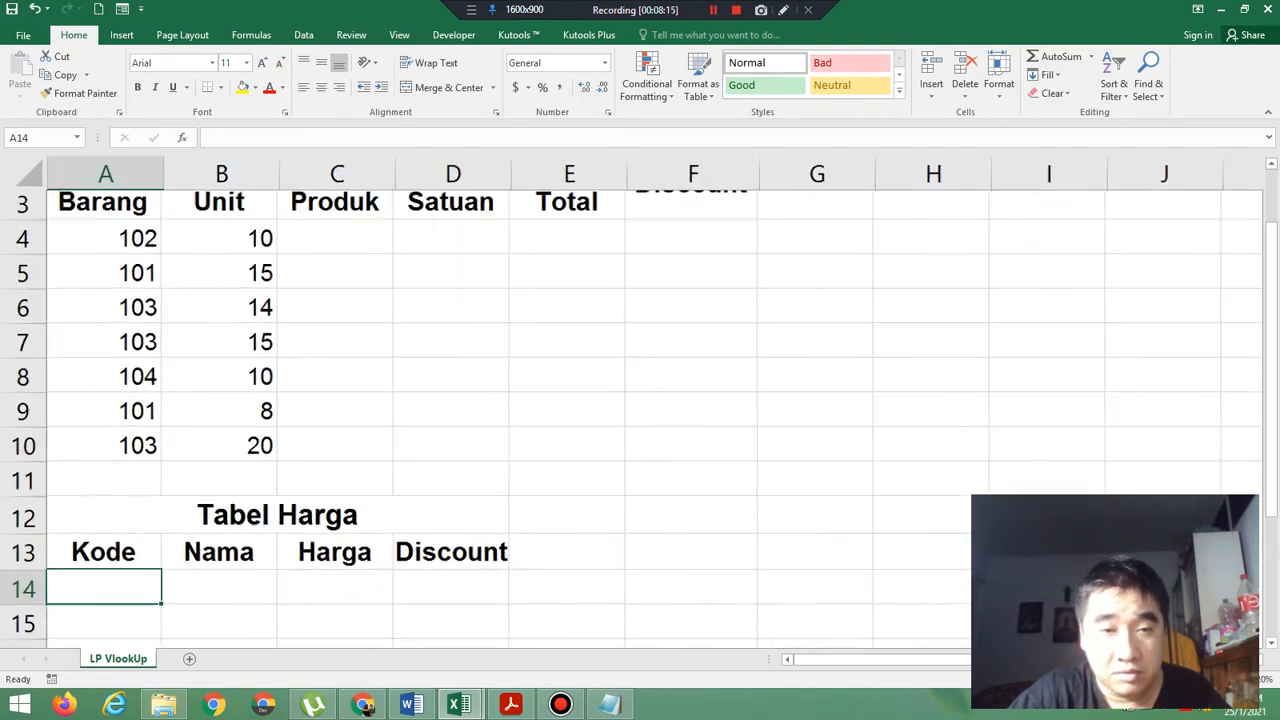
ctrl+scroll(1277, 370, down, 1)
drag(1277, 339, 1277, 456)
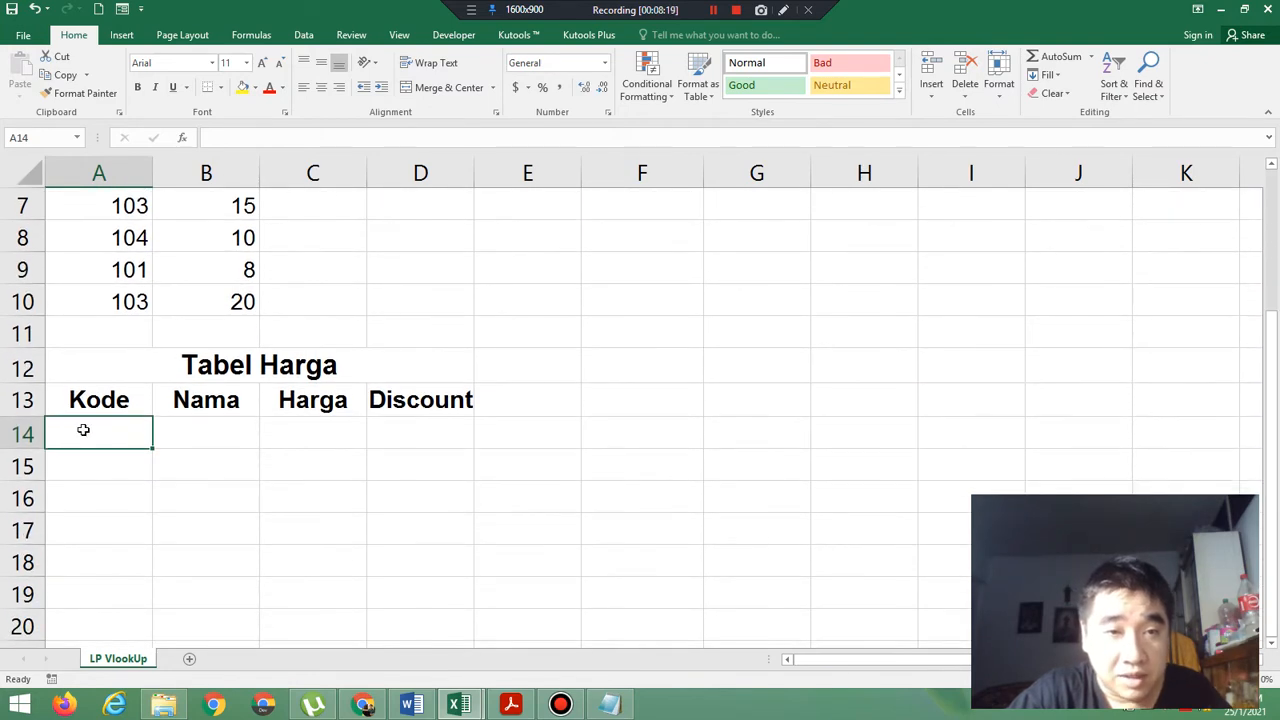
drag(83, 429, 398, 524)
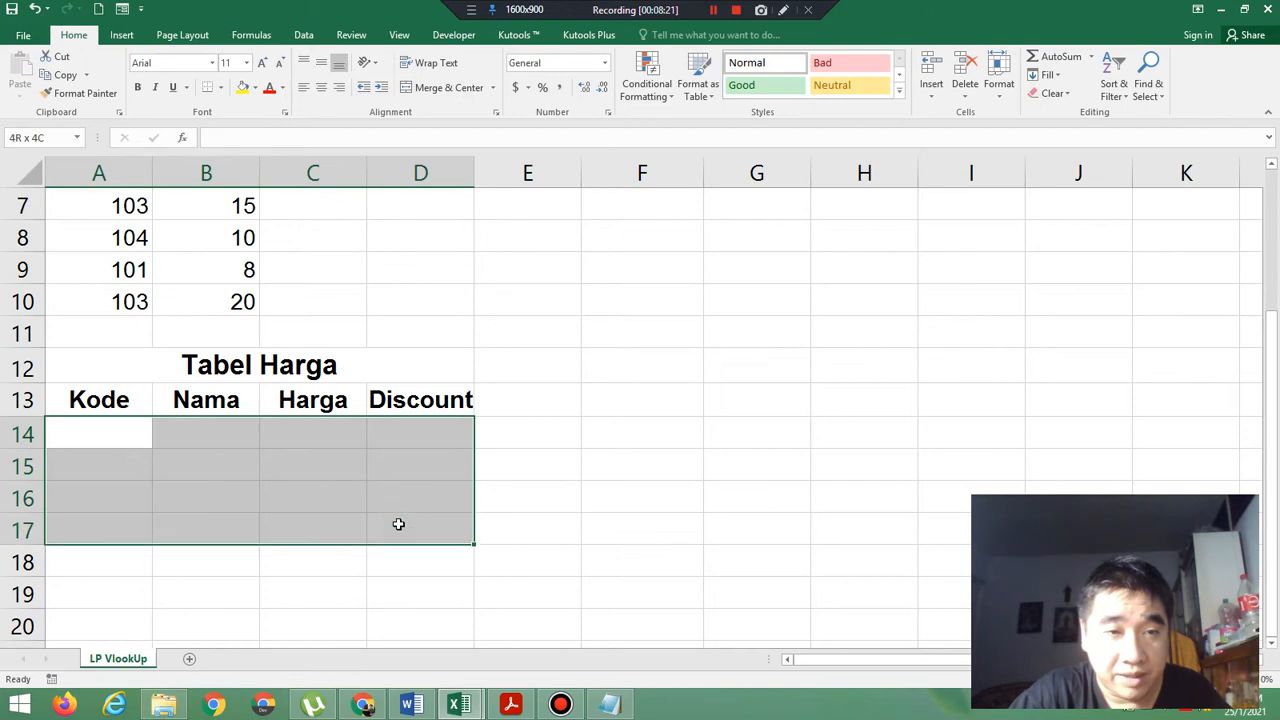
click(246, 63)
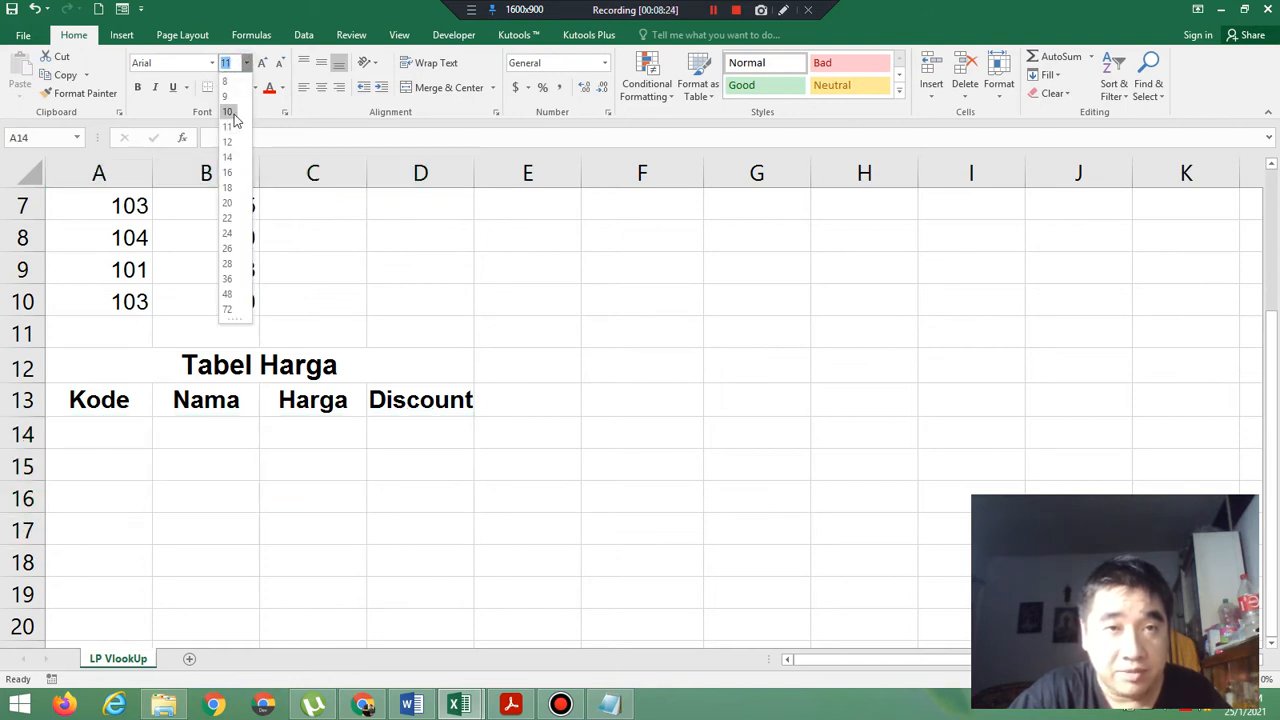
click(232, 113)
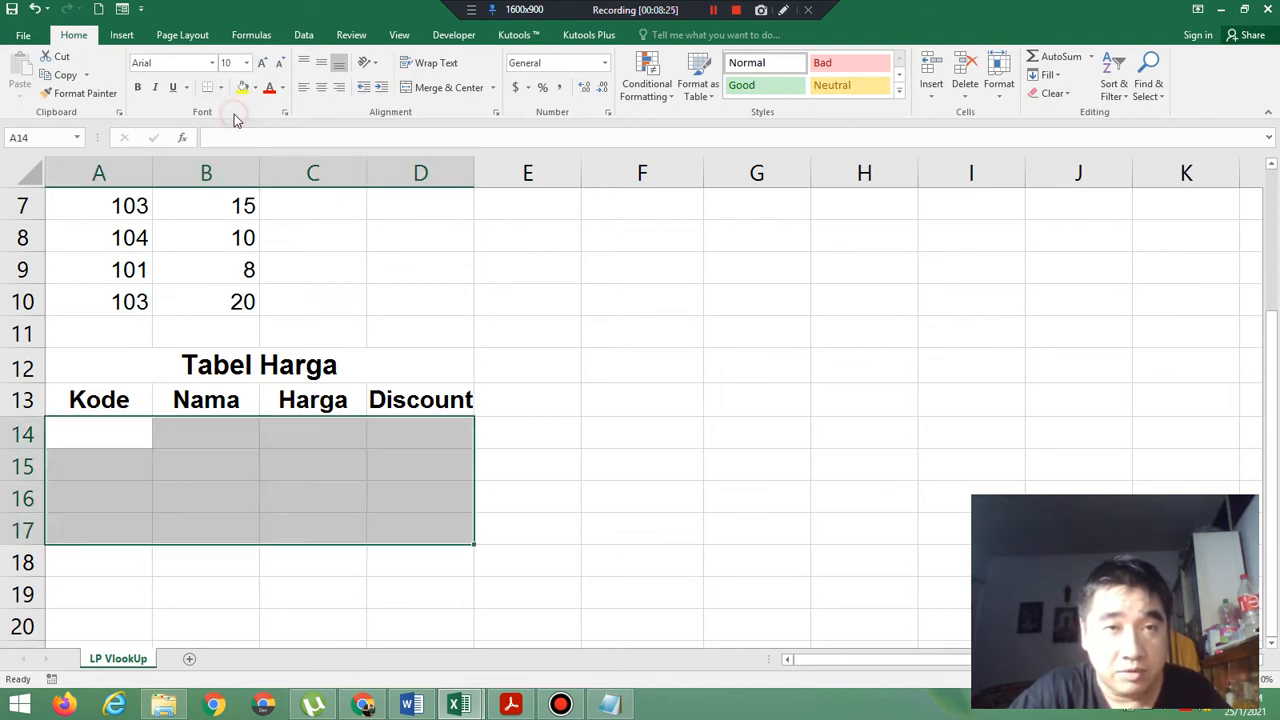
Check the Kode column in the exercise PDF and enter 101, 102, 103 and 104 in A14:A17 in Excel.
click(107, 432)
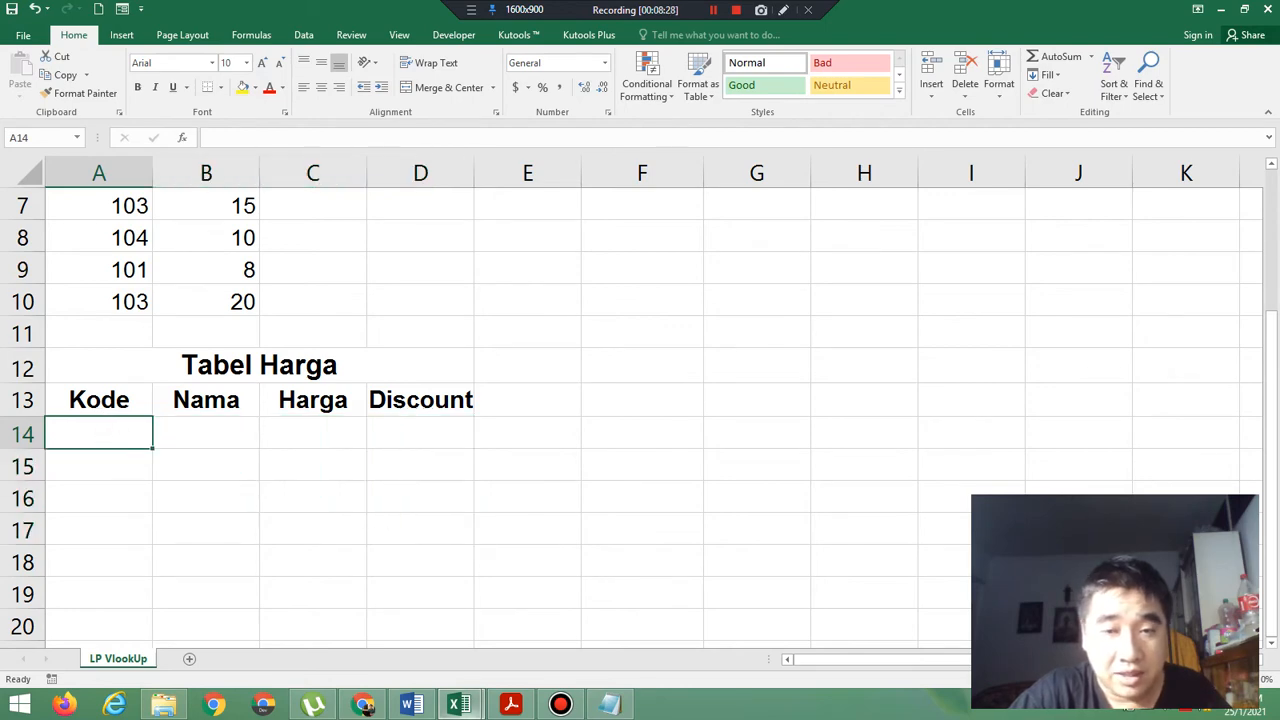
click(508, 705)
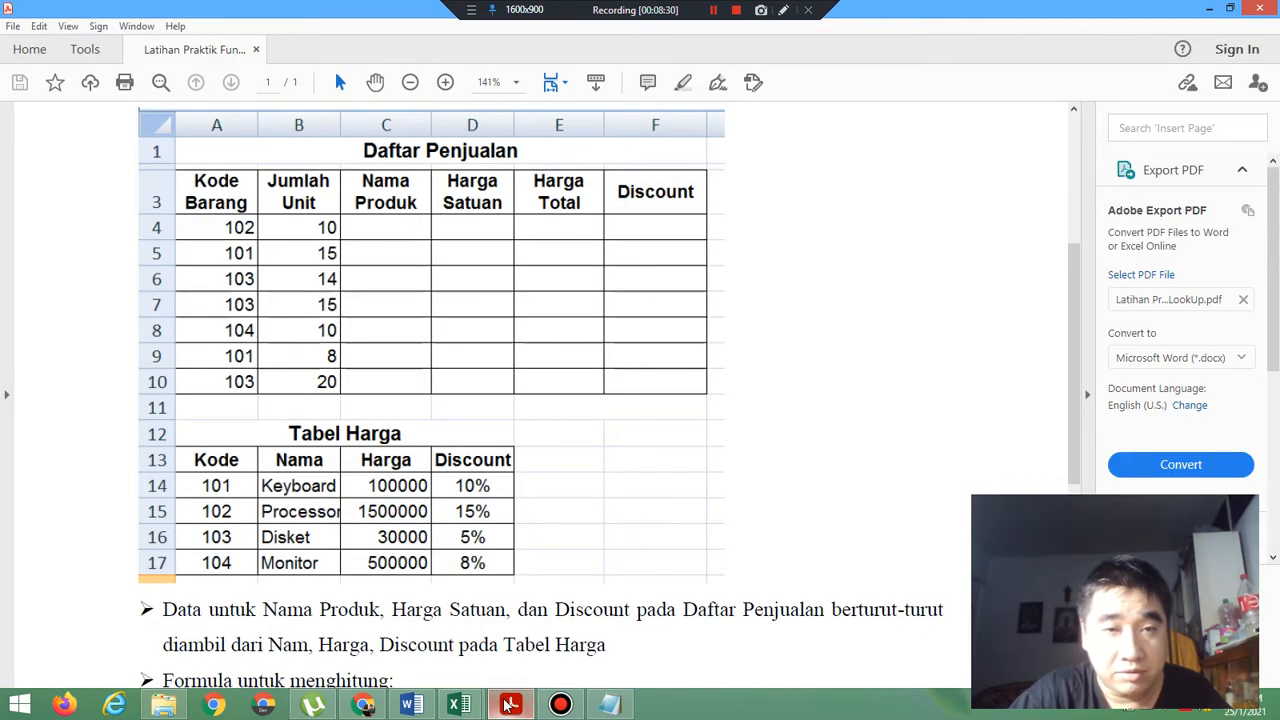
click(508, 705)
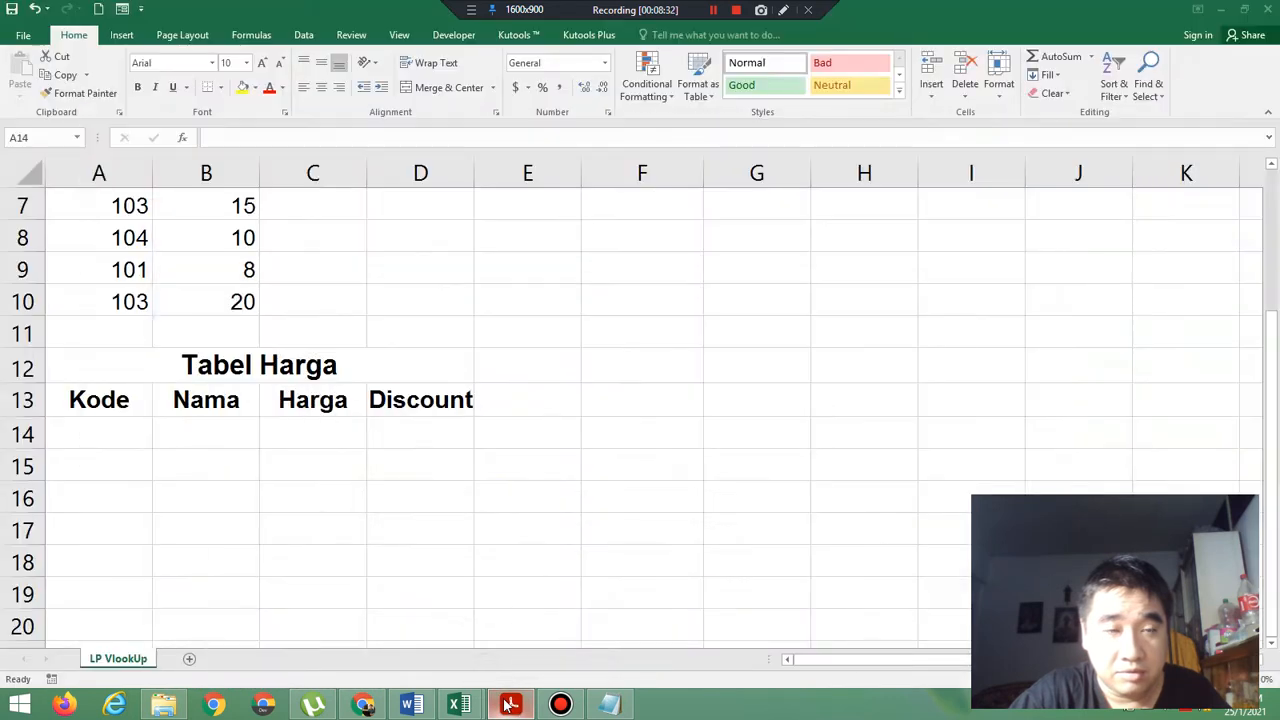
click(100, 440)
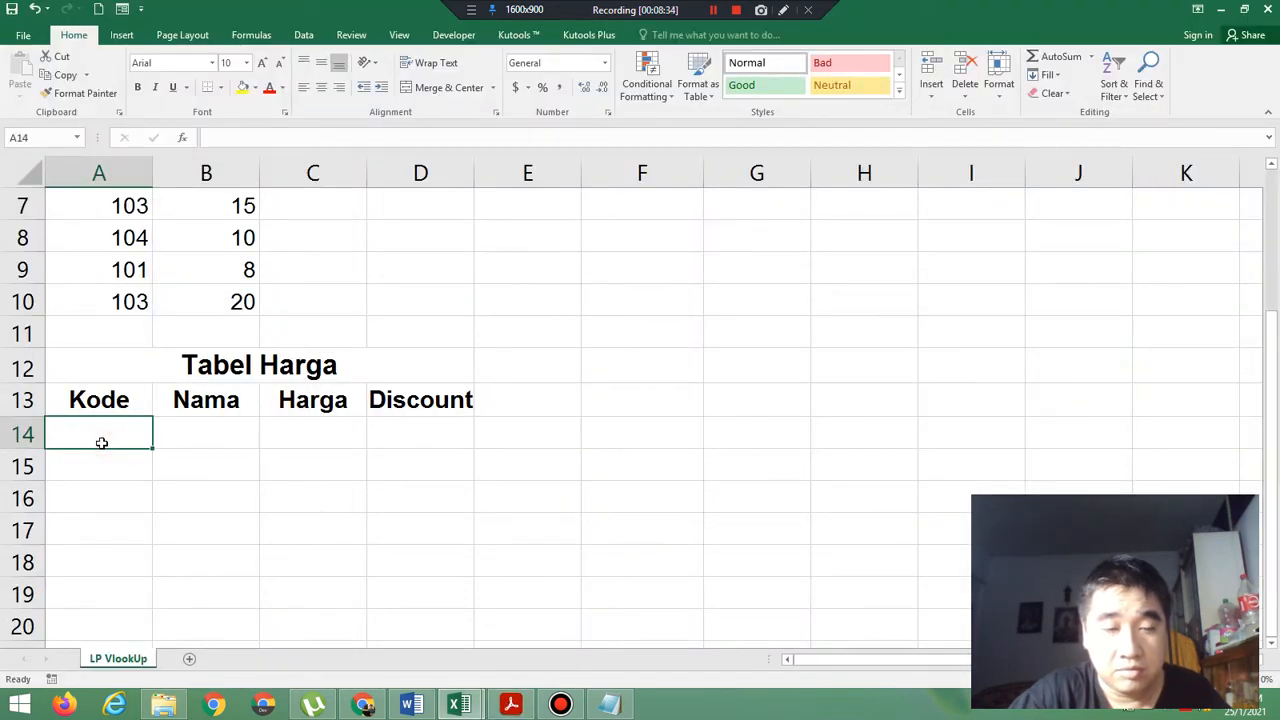
text(101)
key(Return)
text(102)
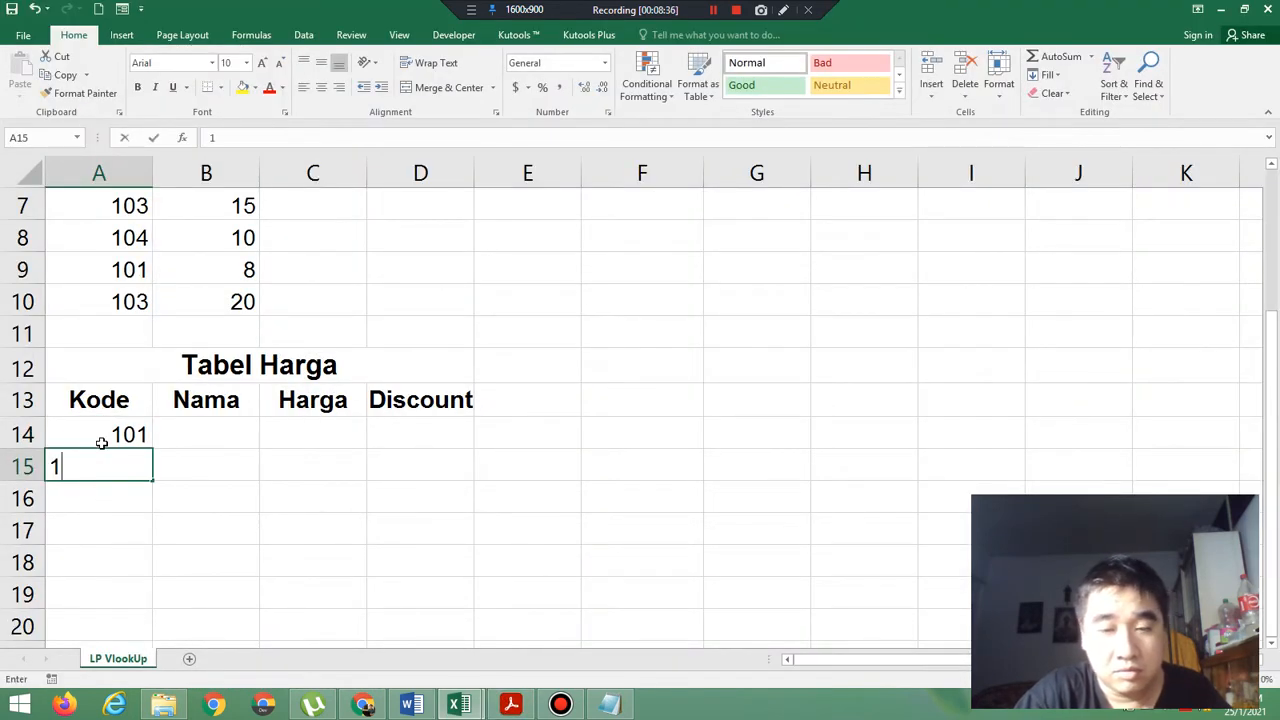
key(Return)
text(103)
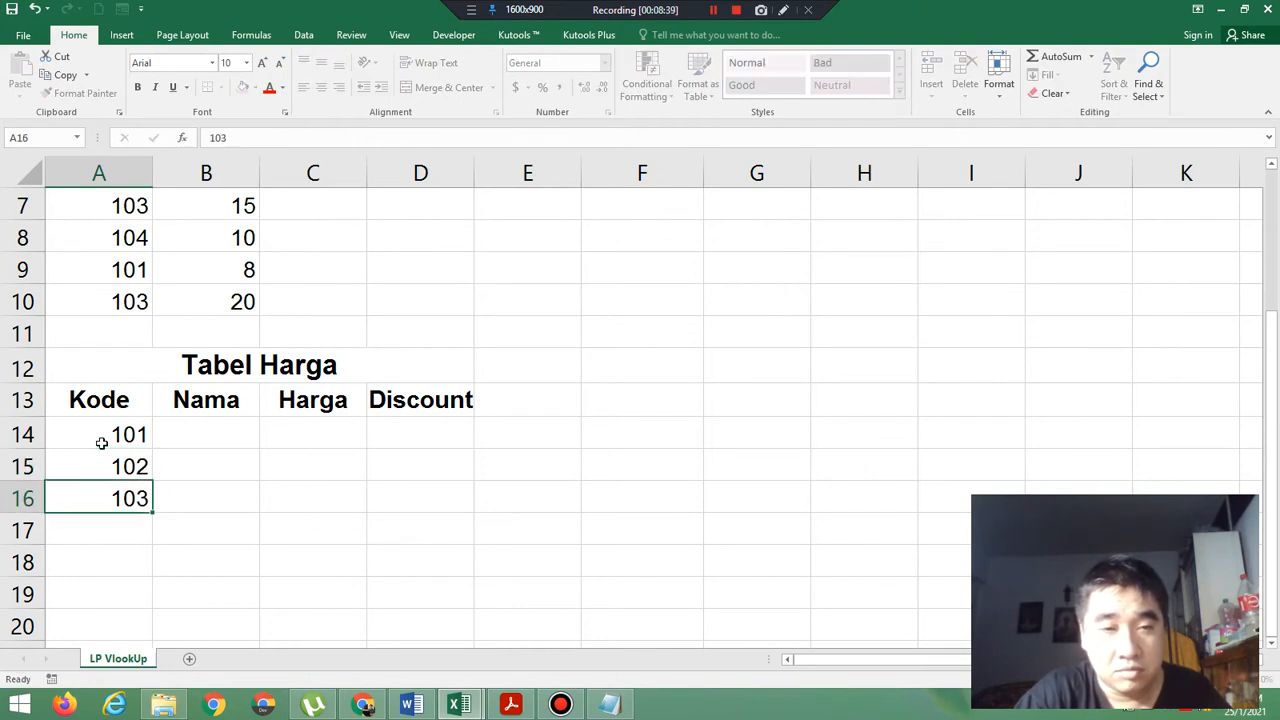
key(Return)
text(104)
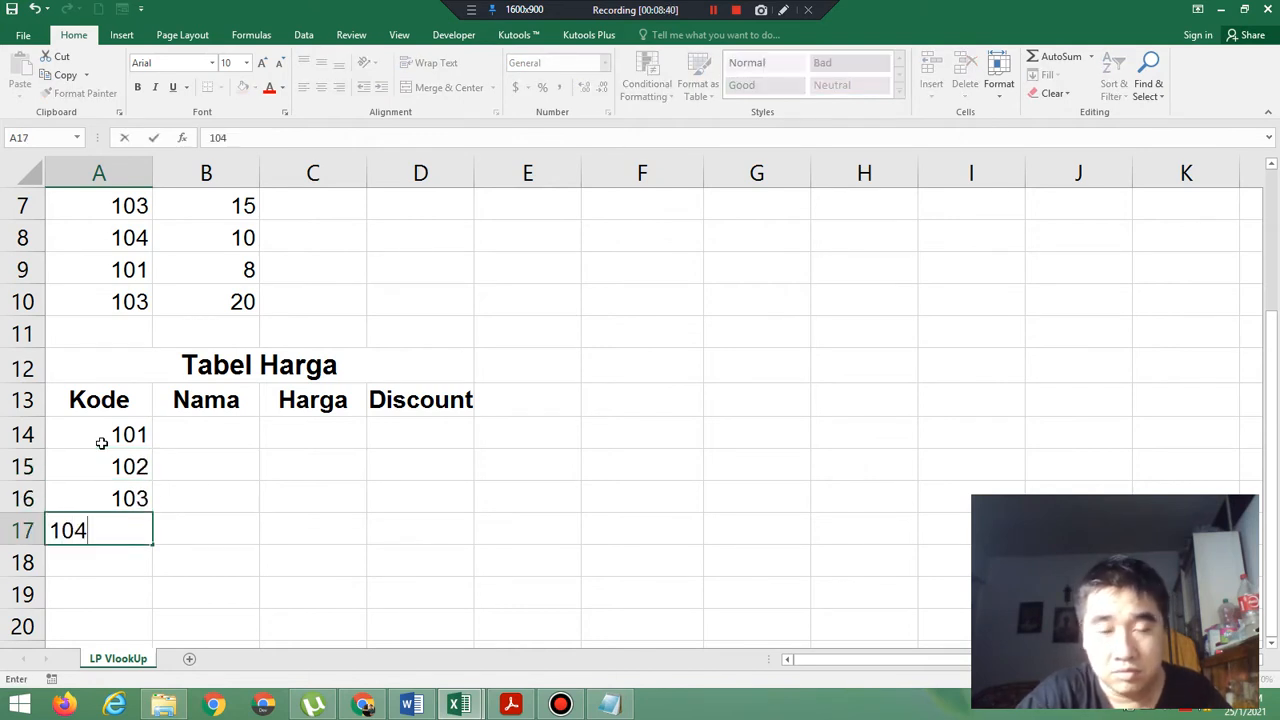
key(Right)
Check the Nama column in the exercise PDF and enter Keyboard and Processor in B14:B15 in Excel.
key(Up)
key(Up)
key(Up)
key(Up)
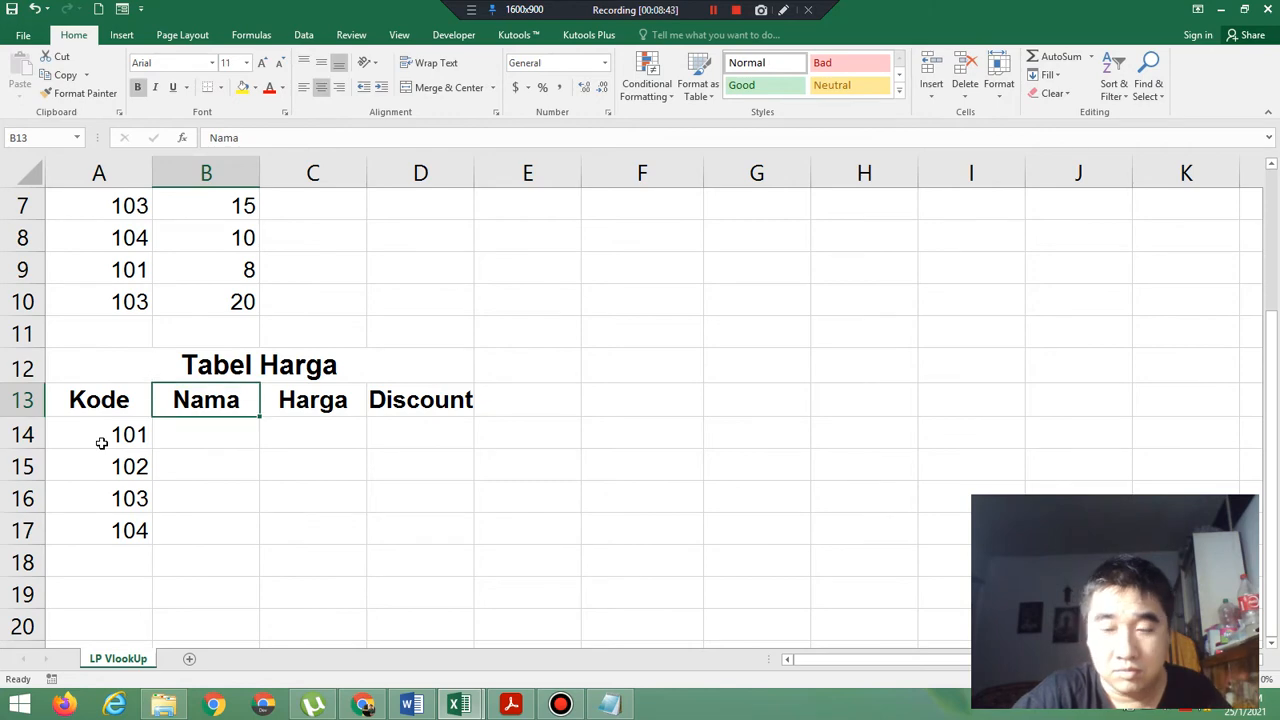
key(Down)
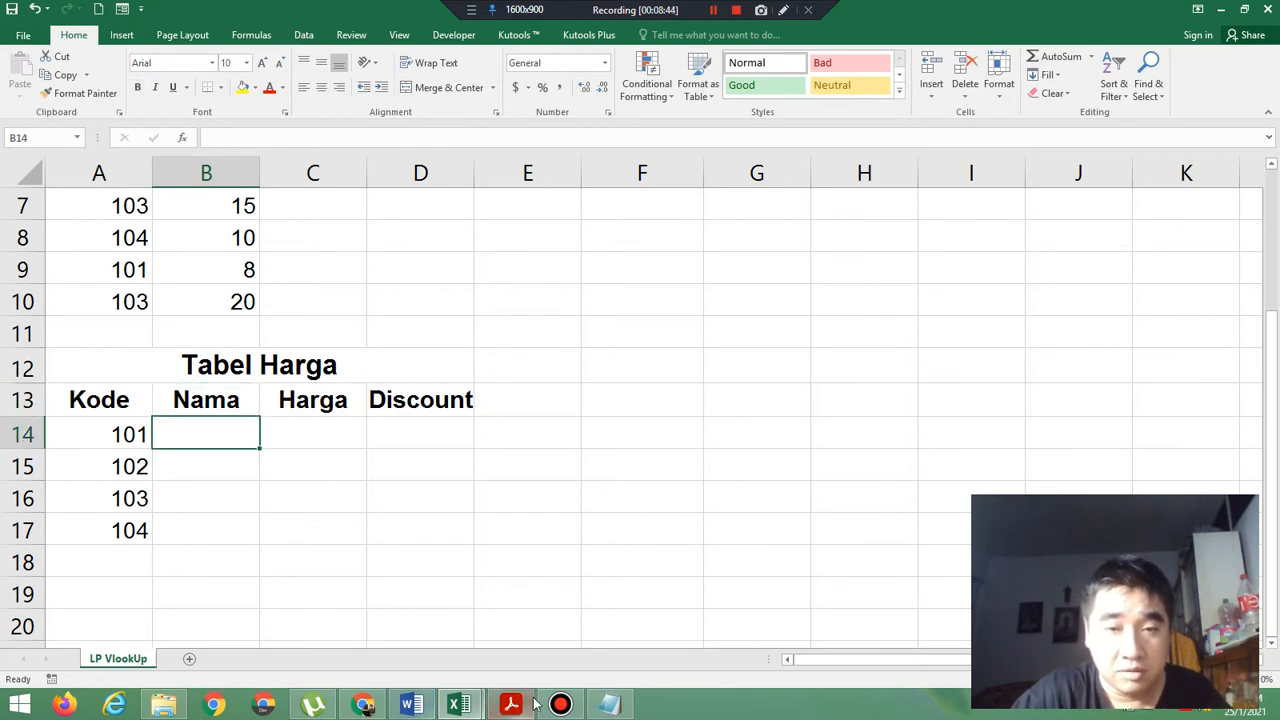
click(528, 705)
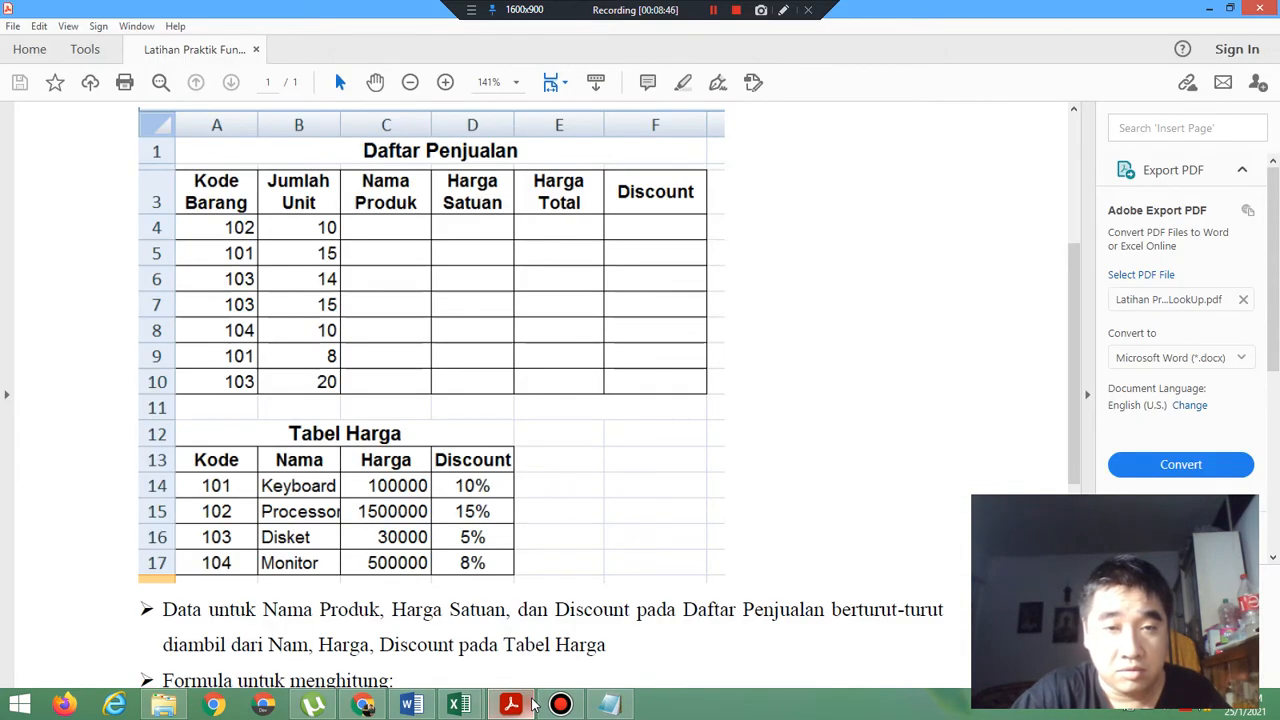
click(531, 705)
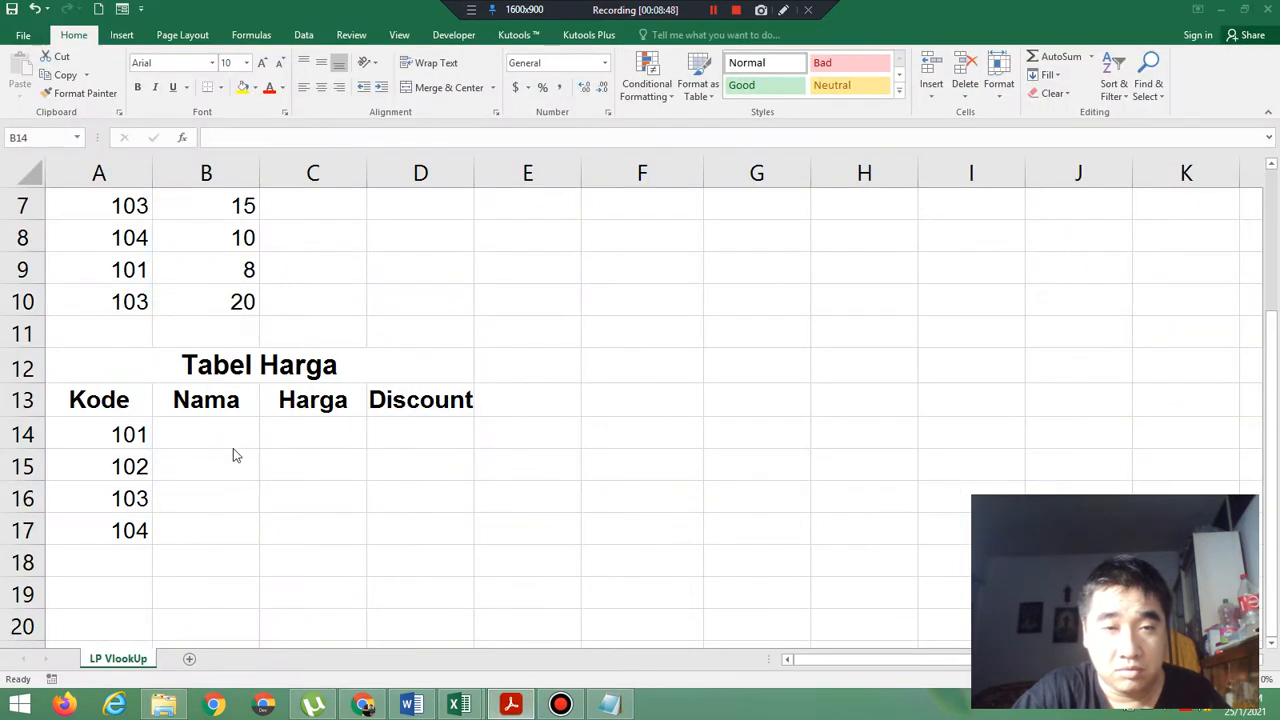
click(233, 444)
text(Key)
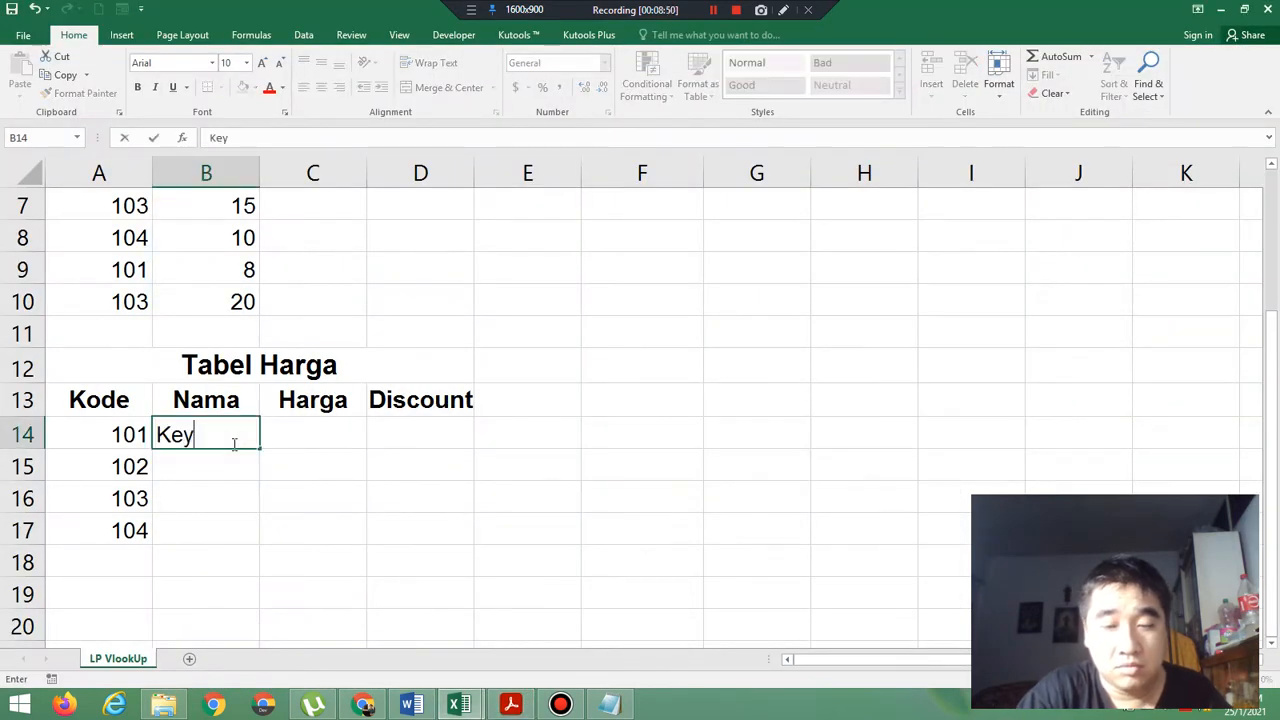
text(board)
key(Return)
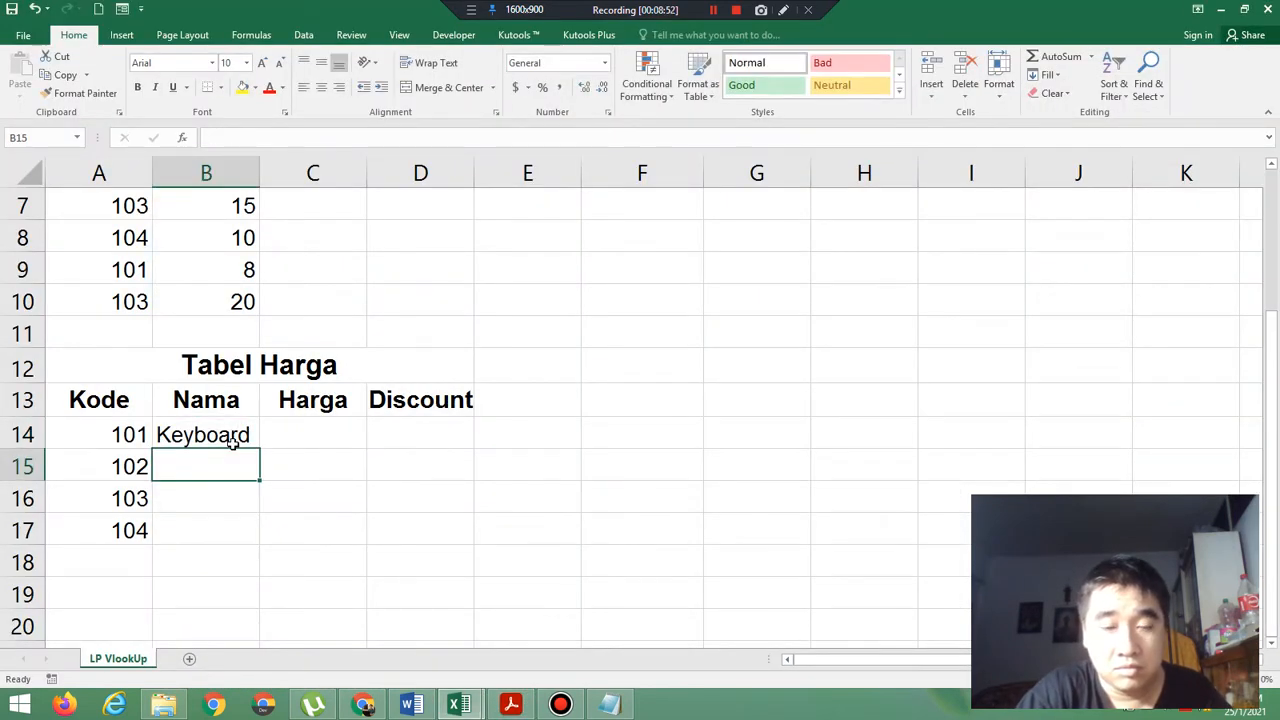
text(Processor)
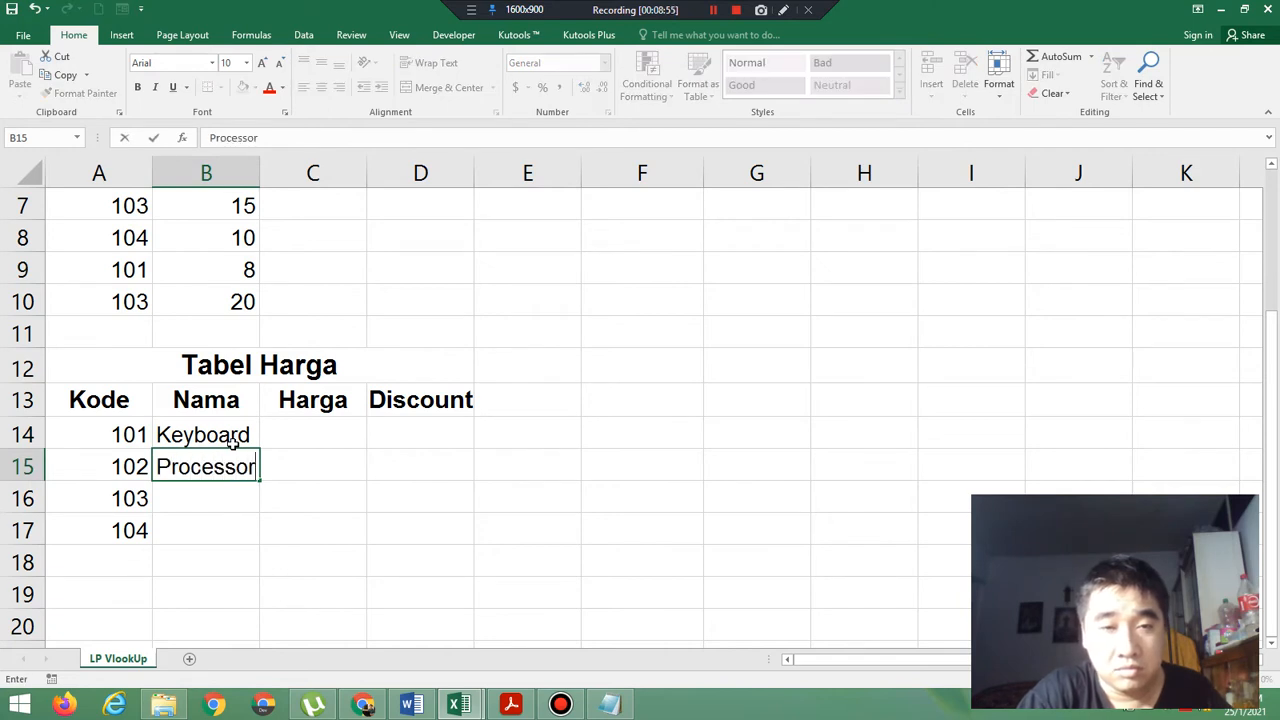
key(Return)
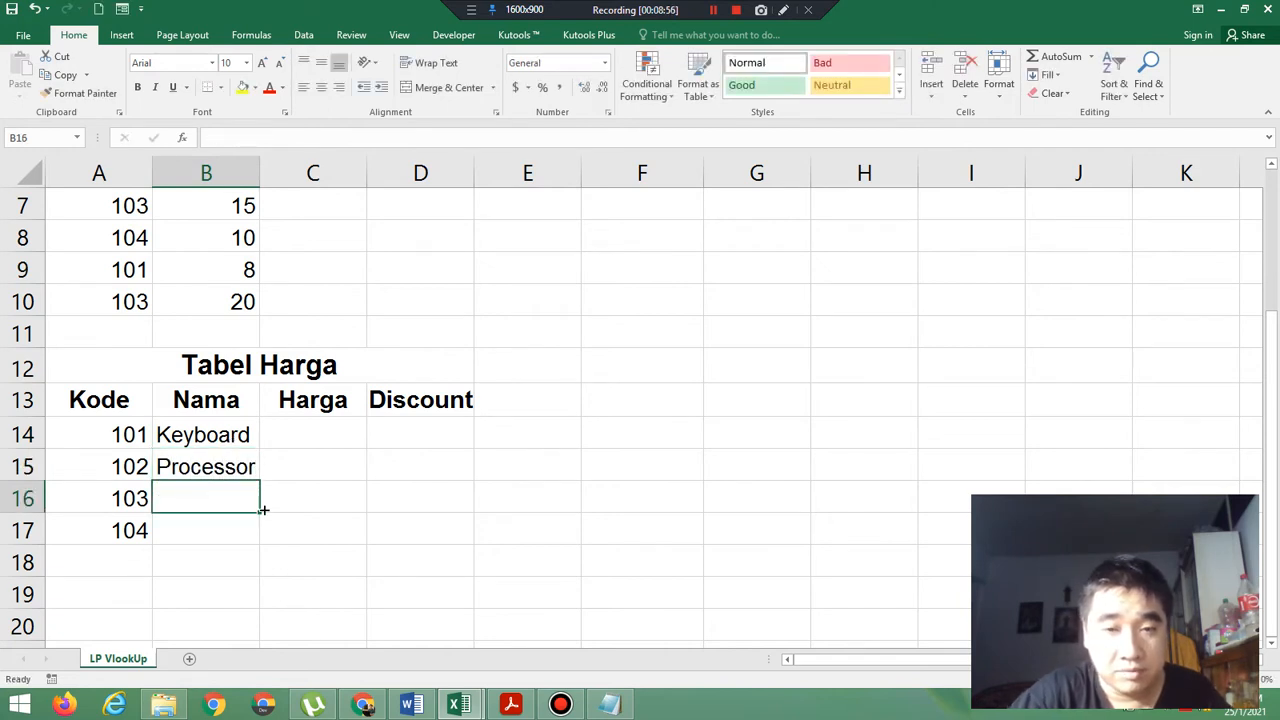
Check the remaining product names in the exercise PDF and enter Disket and Monitor in B16:B17 in Excel.
click(610, 706)
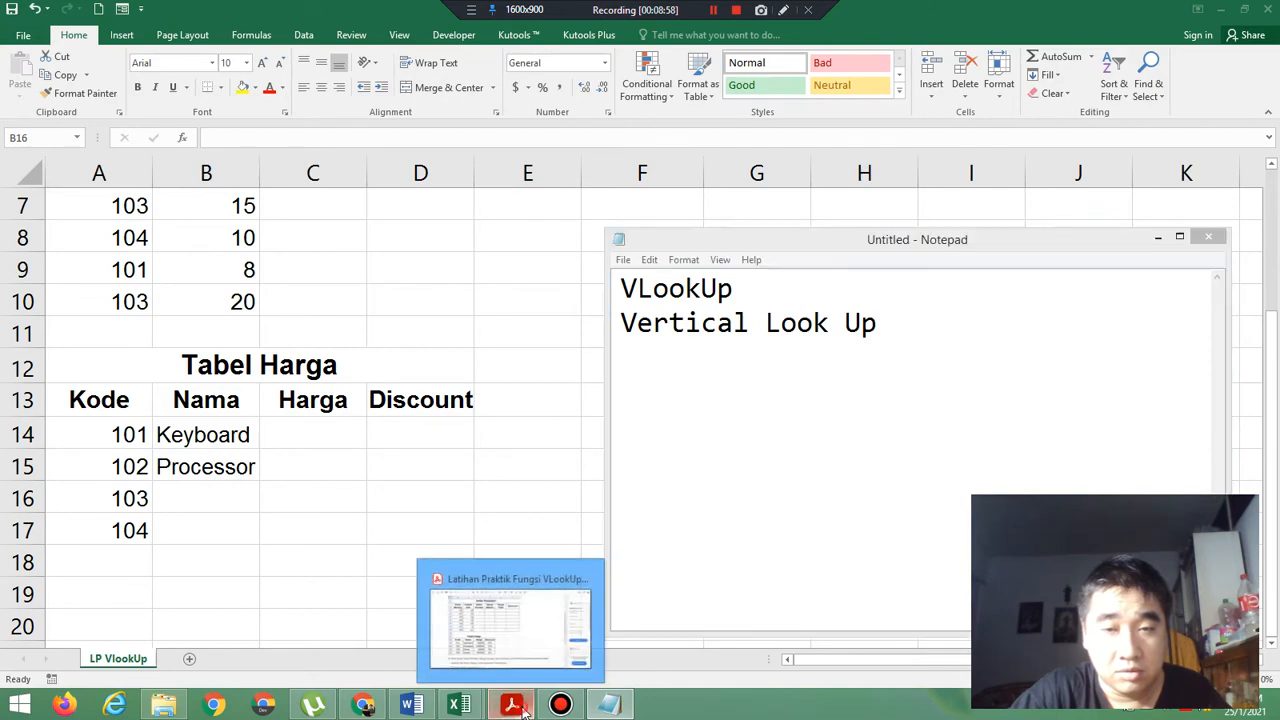
click(520, 706)
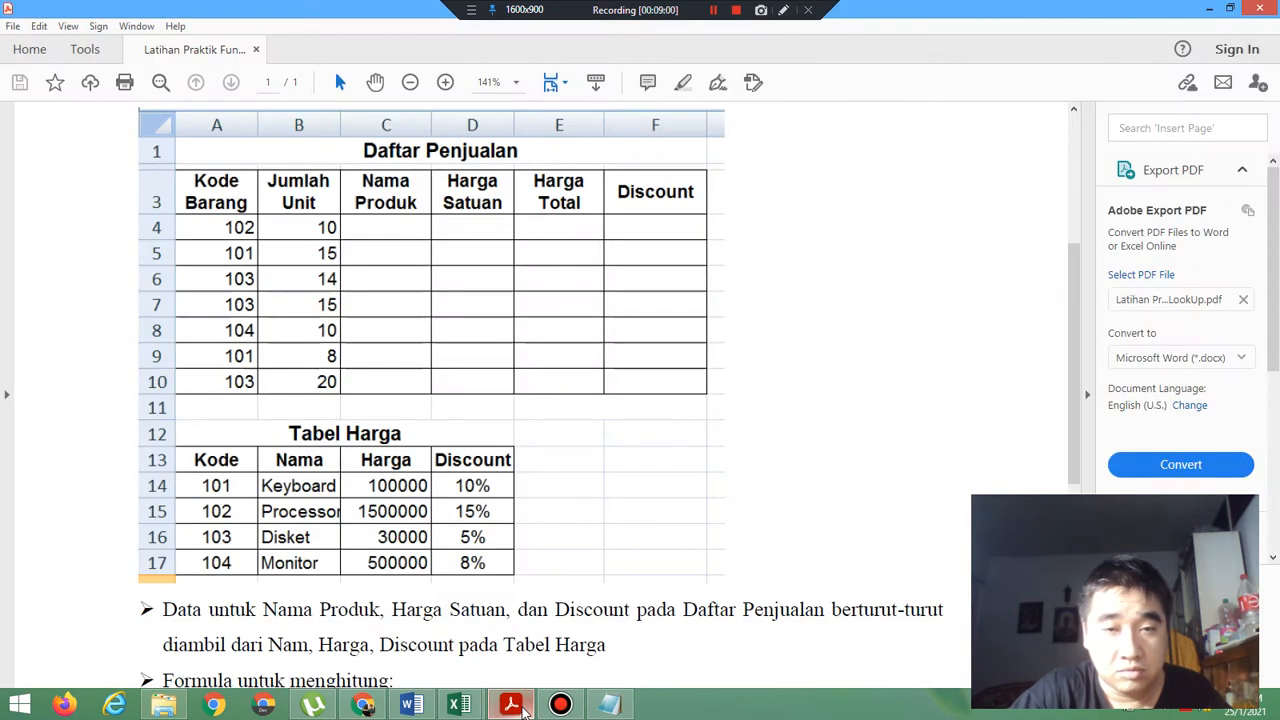
click(521, 707)
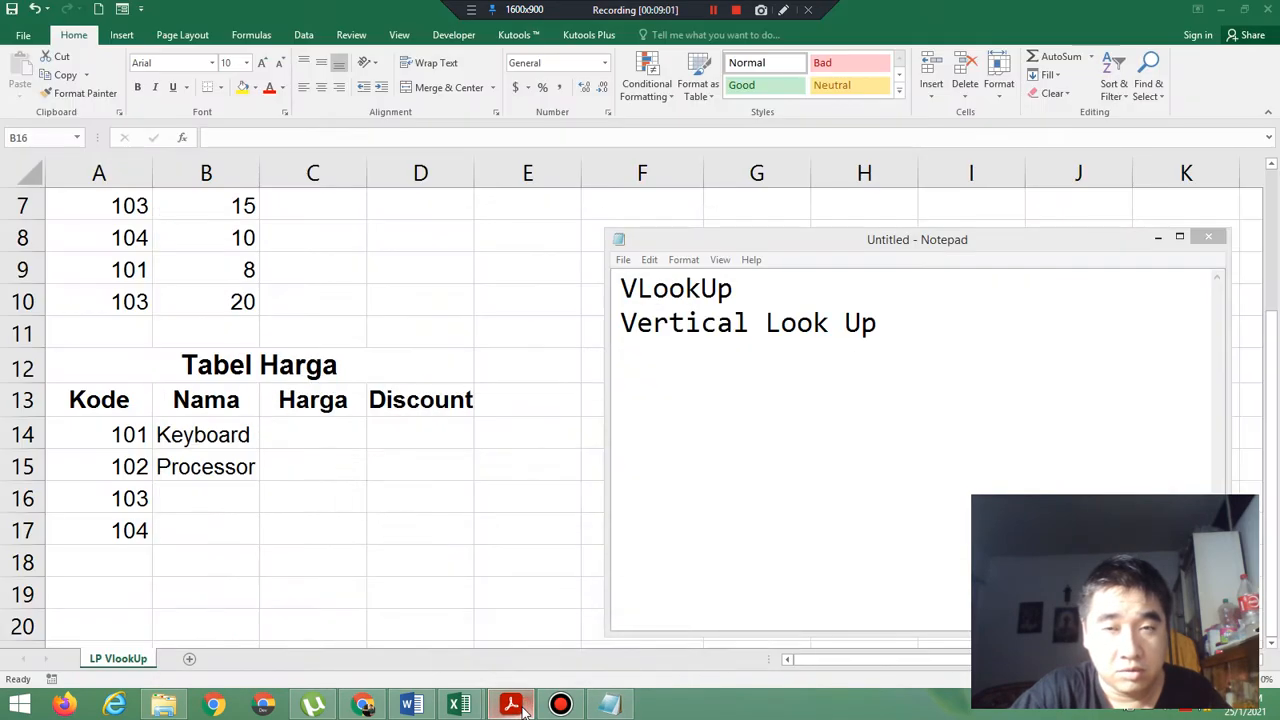
click(1158, 236)
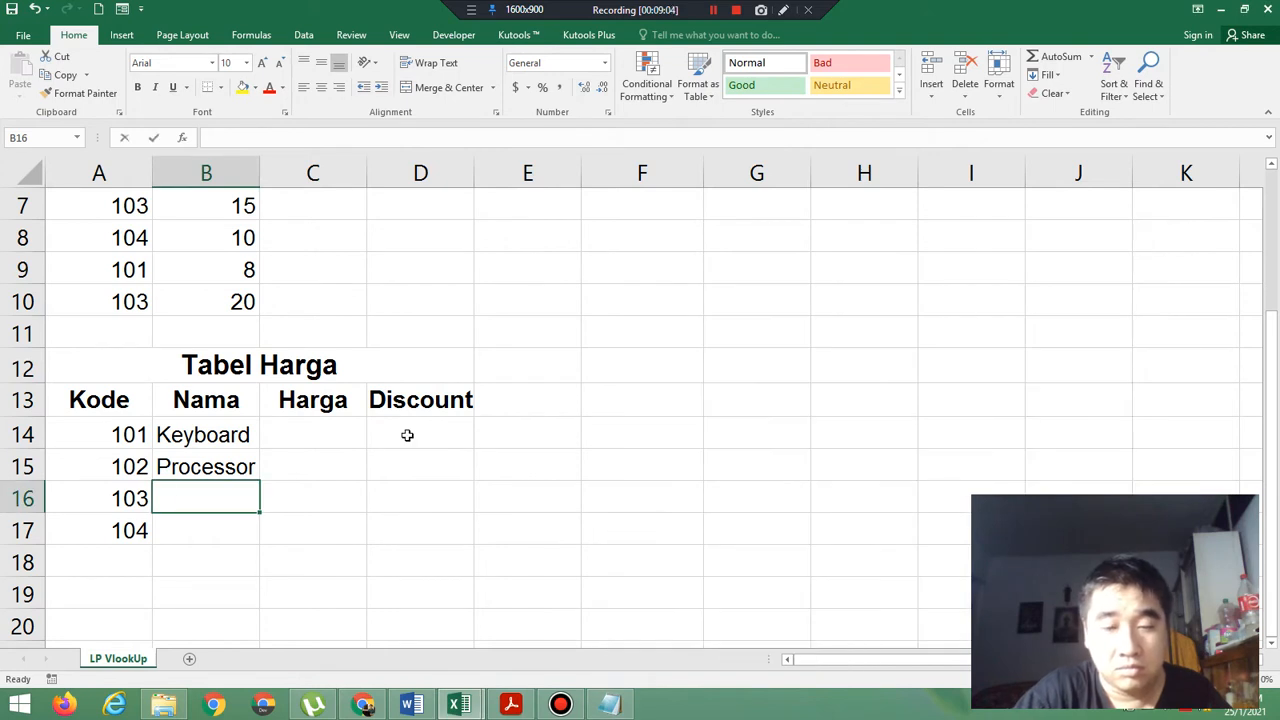
text(Disket)
key(Return)
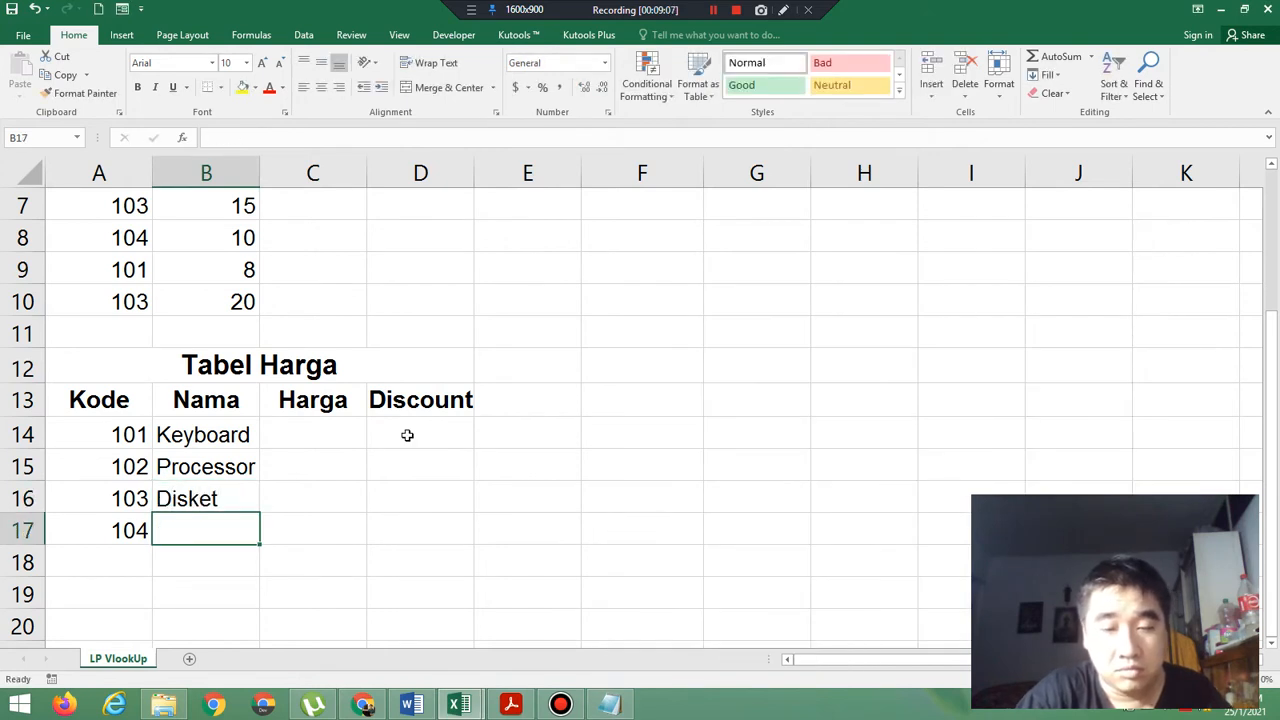
text(Monitor)
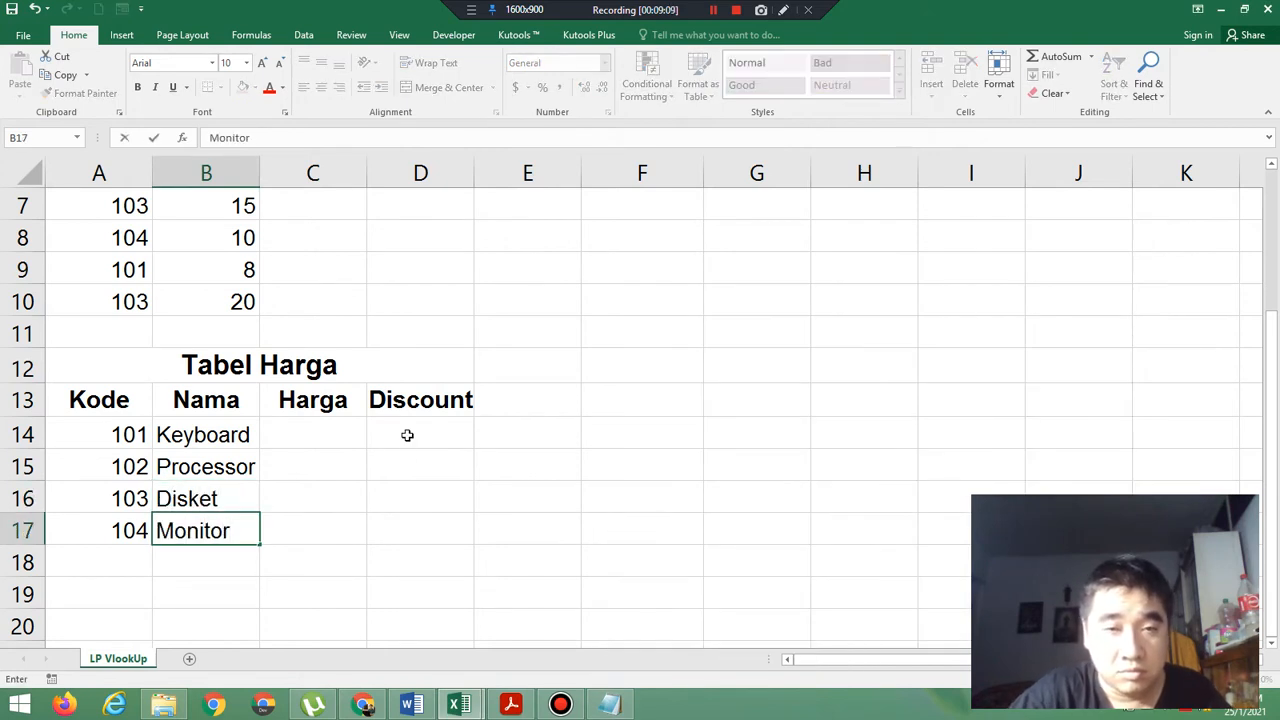
click(390, 518)
Check the Harga column in the exercise PDF and enter 100000 and 1500000 in C14:C15 in Excel.
click(314, 436)
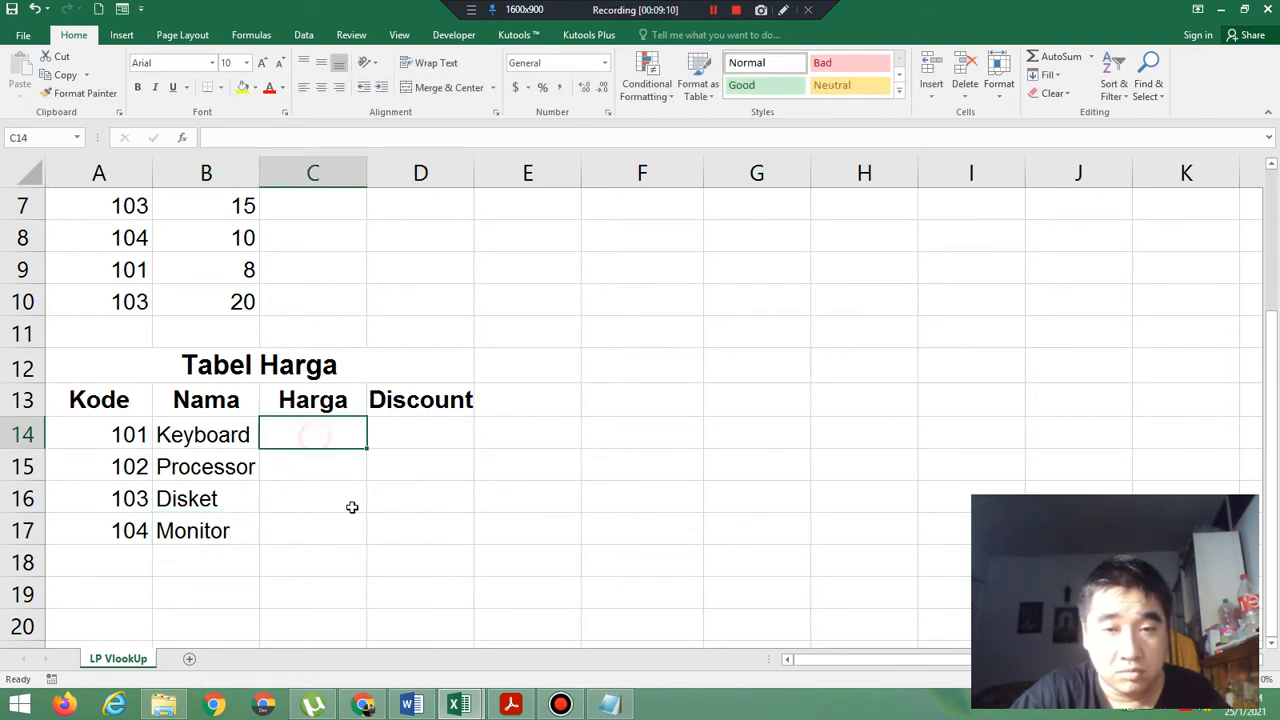
click(513, 706)
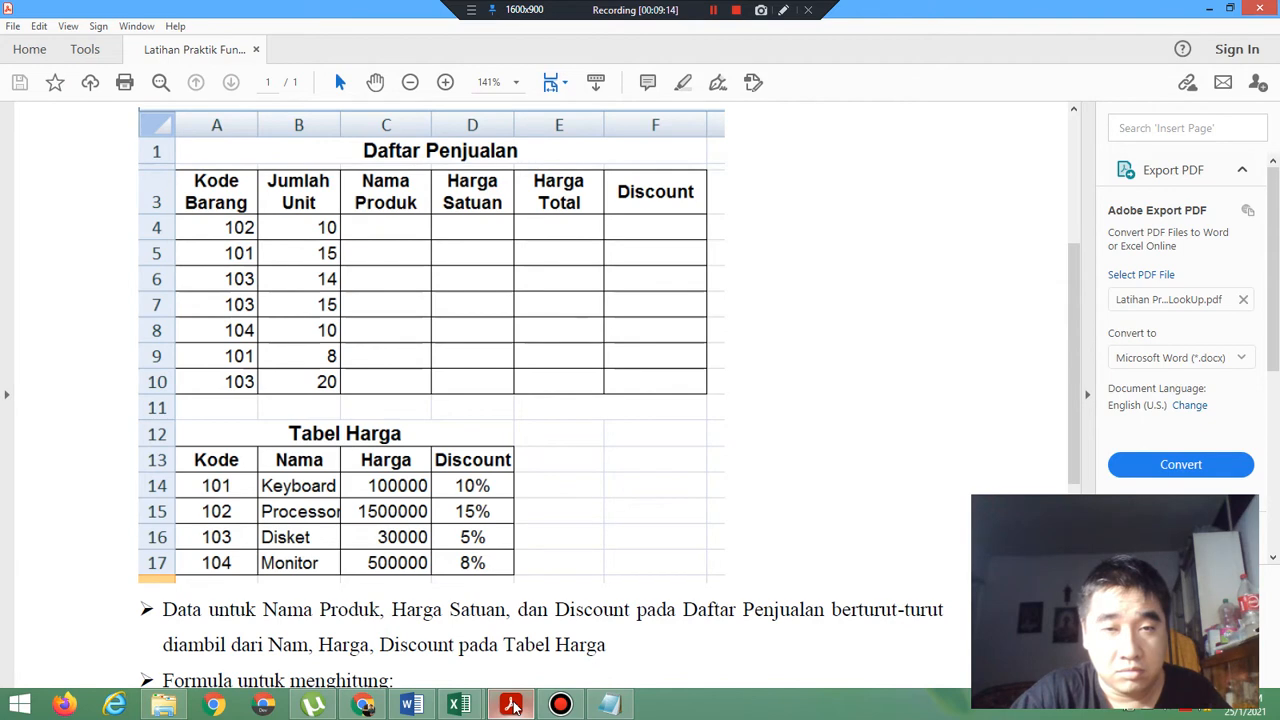
click(513, 706)
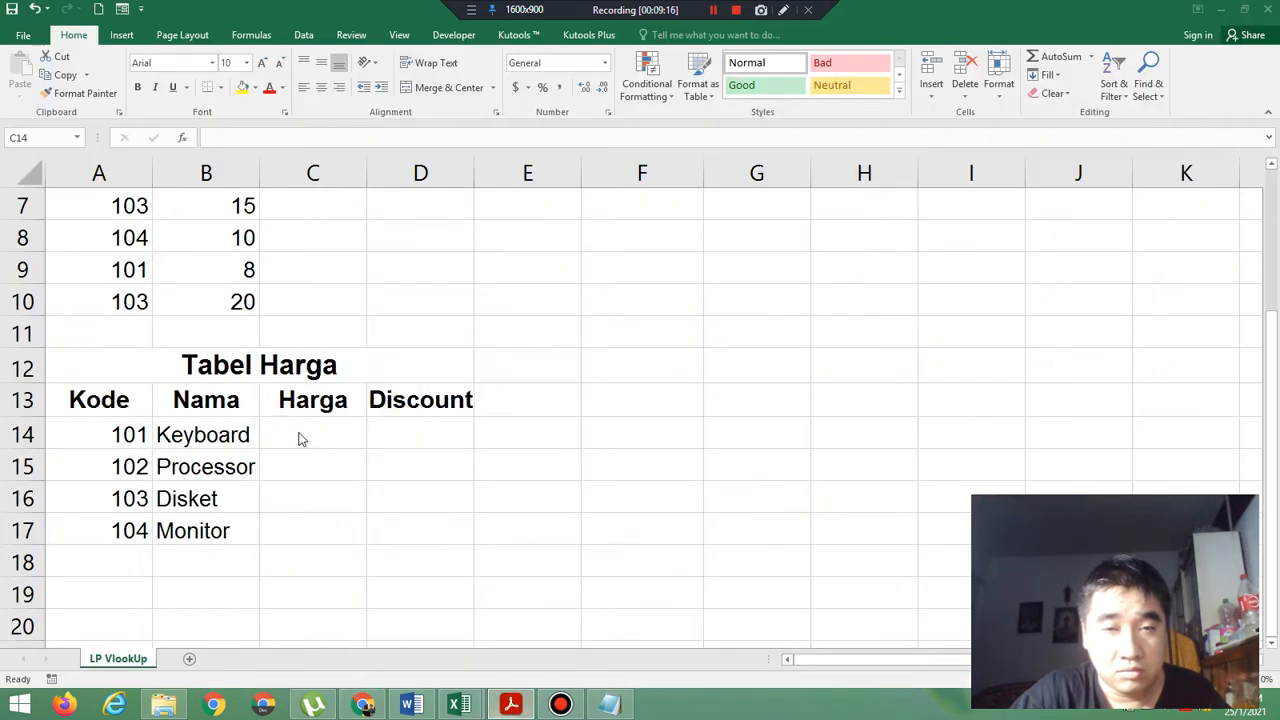
click(298, 432)
text(100000)
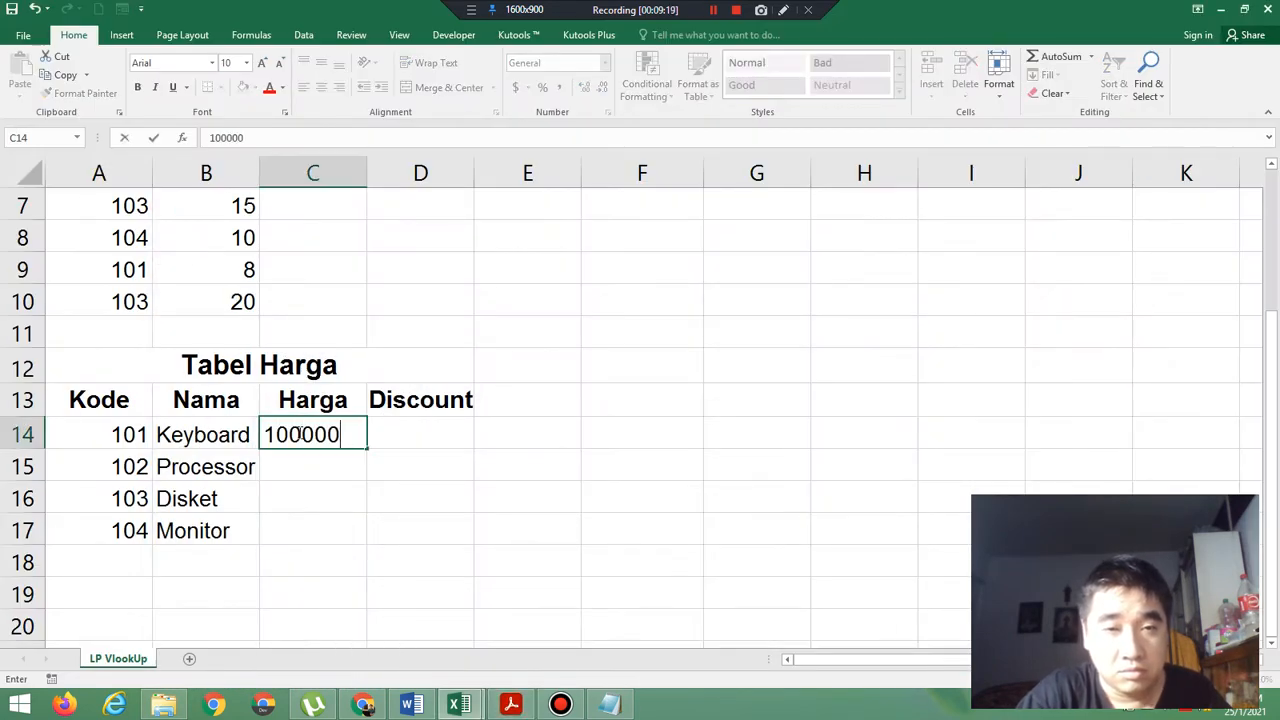
key(Return)
text(15)
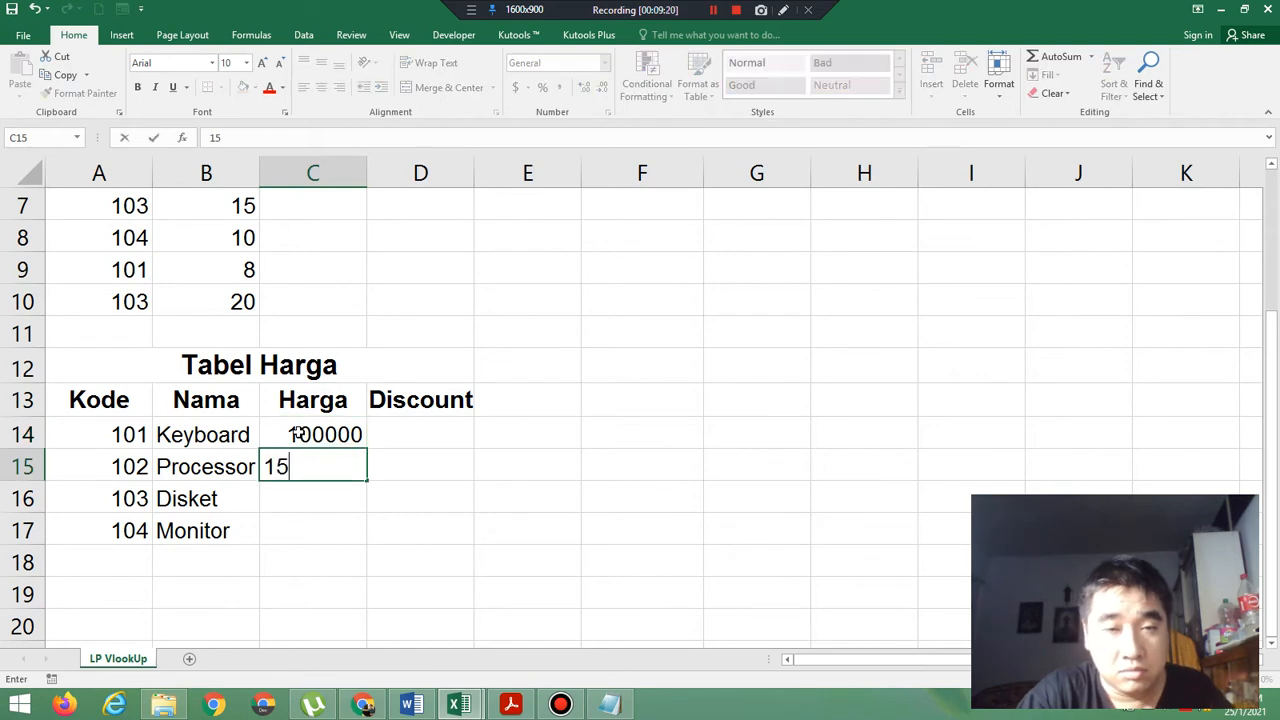
text(00000)
key(Return)
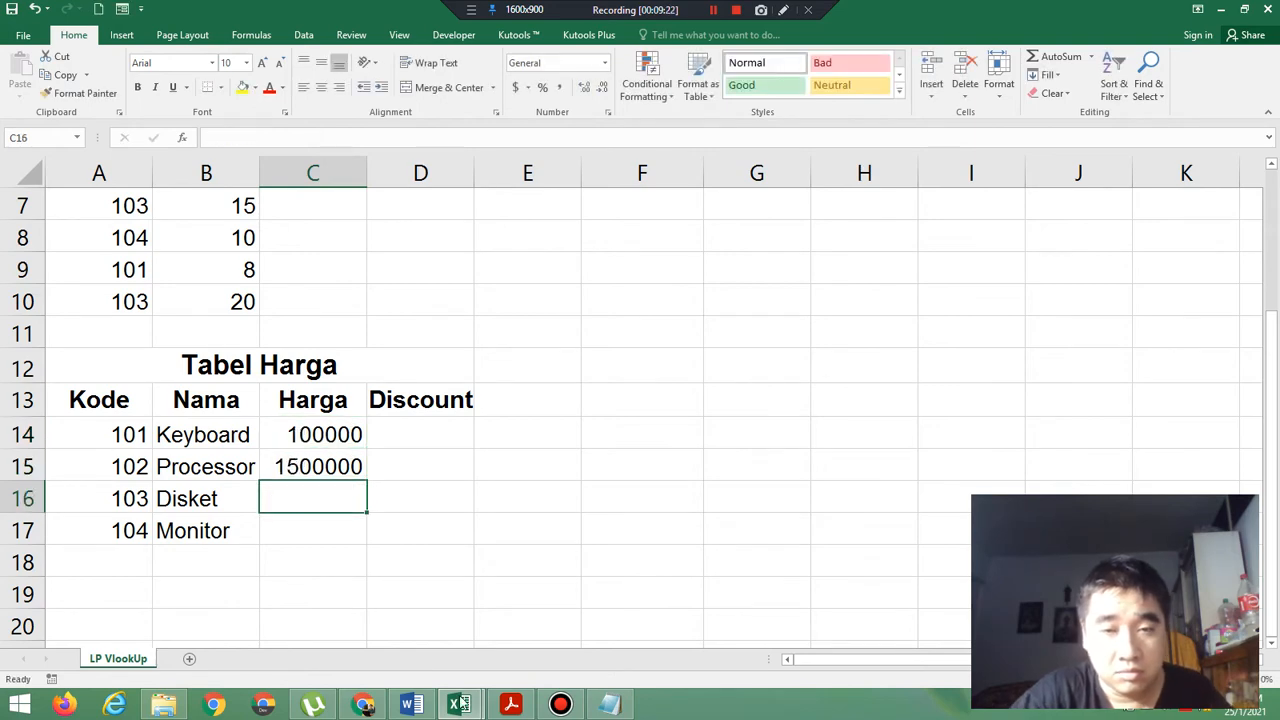
Check the remaining prices in the exercise PDF and enter 30000 and 500000 in C16:C17 in Excel.
click(511, 705)
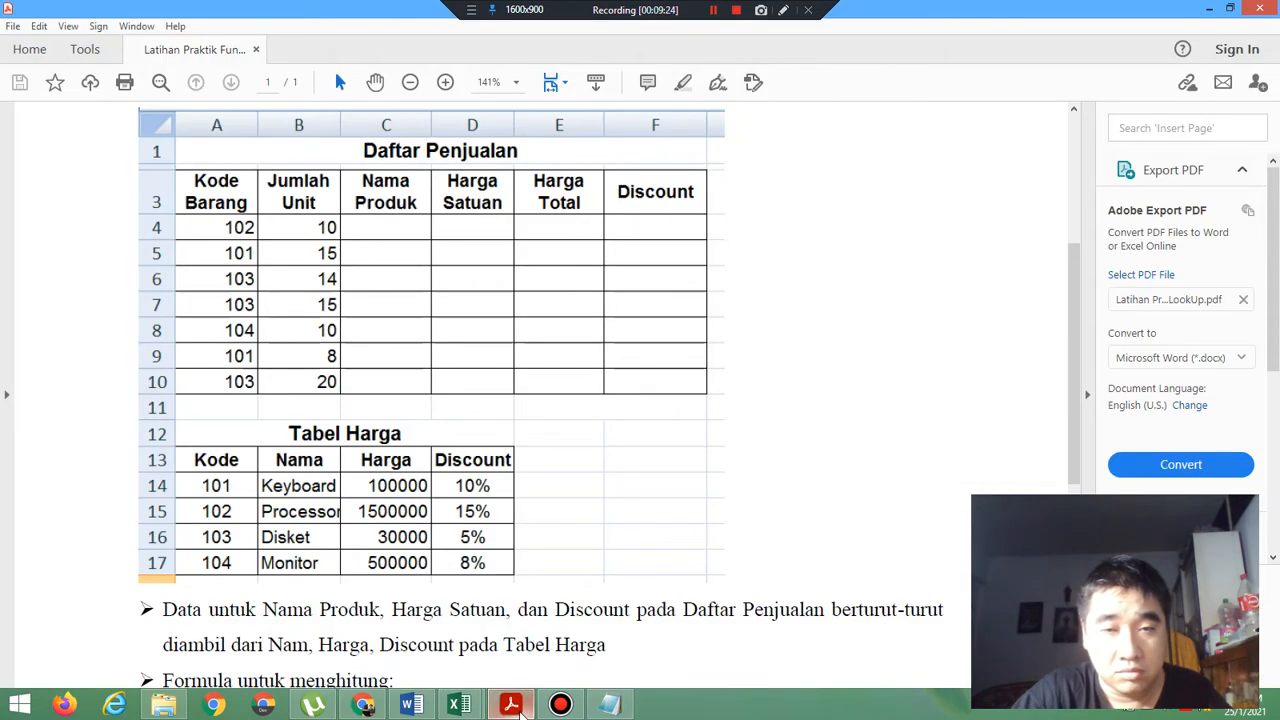
click(511, 705)
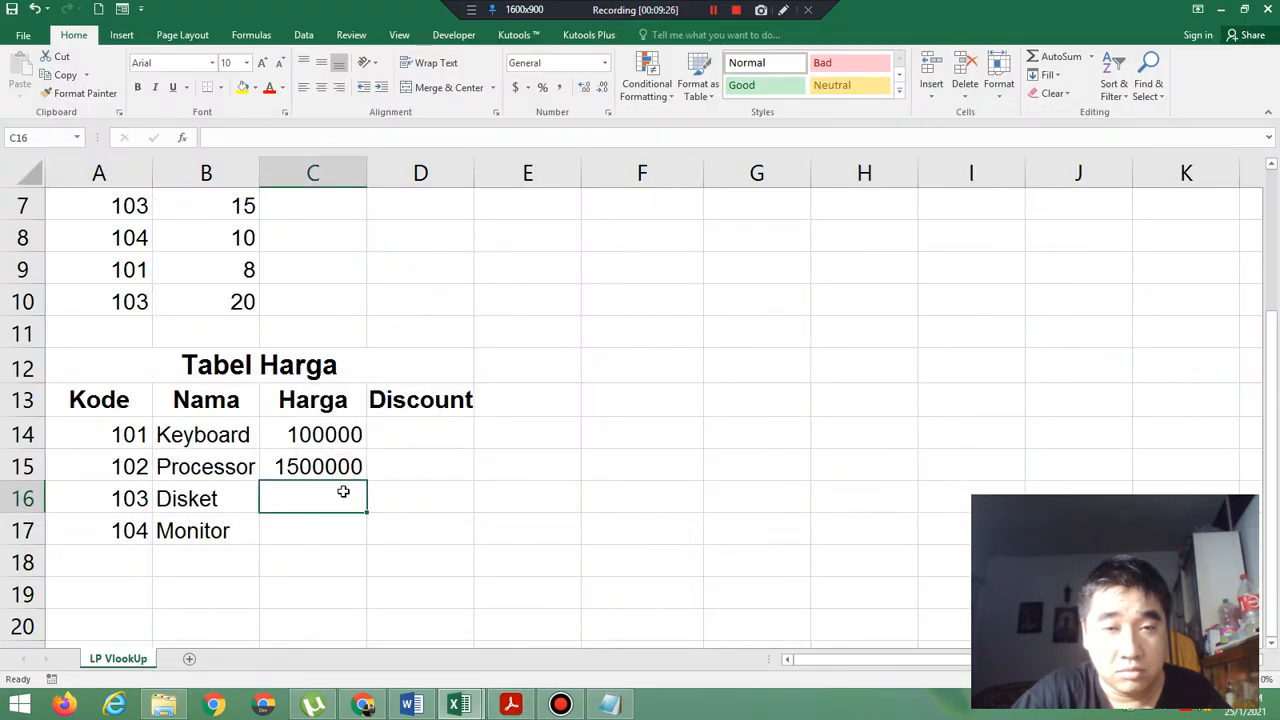
text(30000)
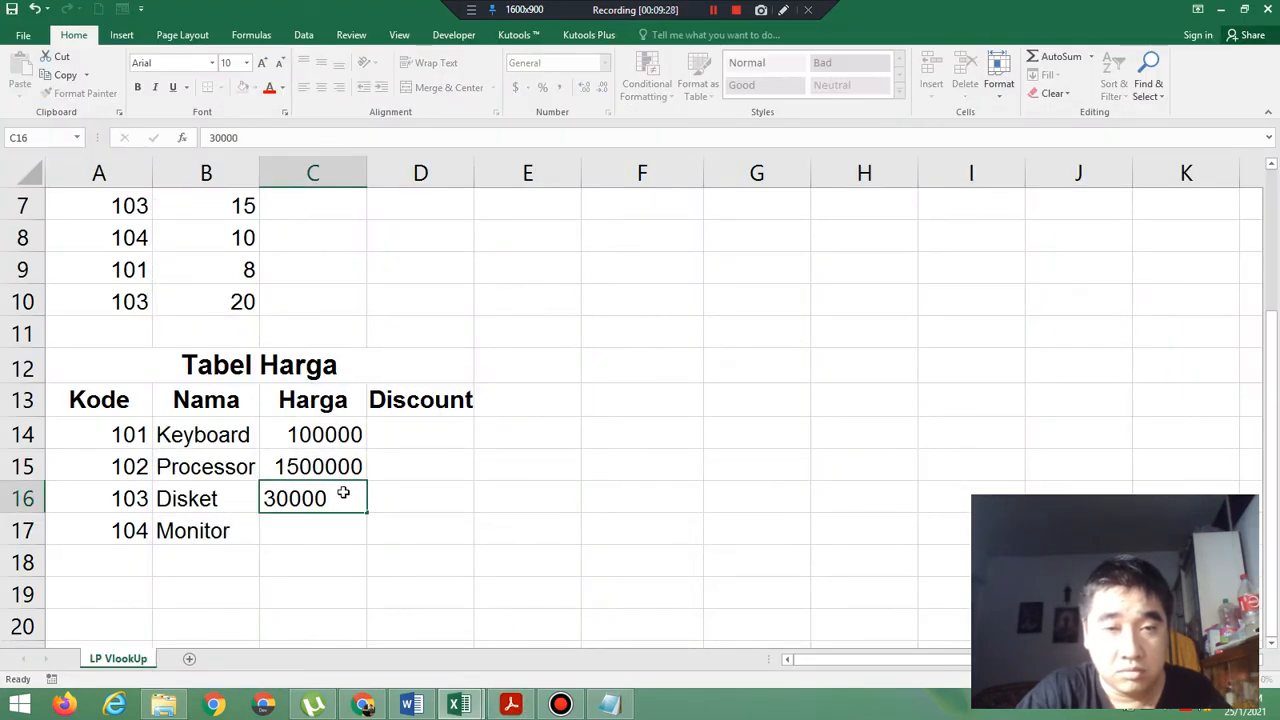
key(Return)
text(500000)
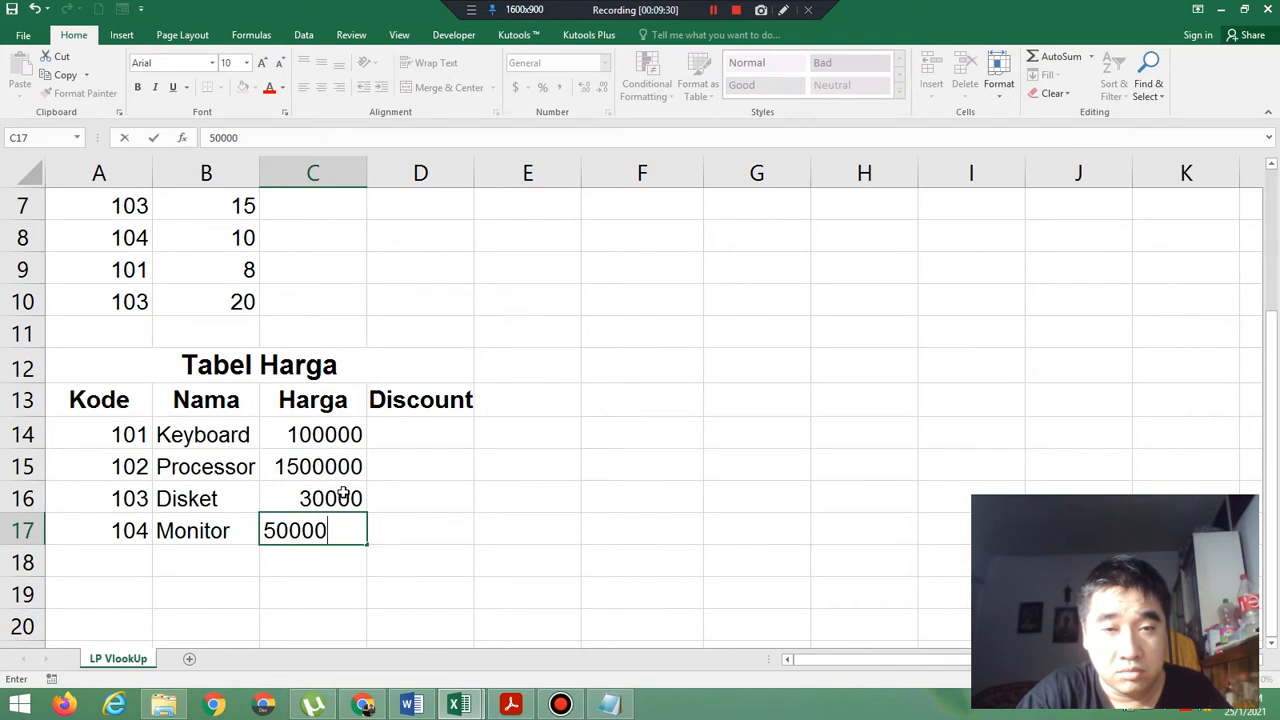
key(Return)
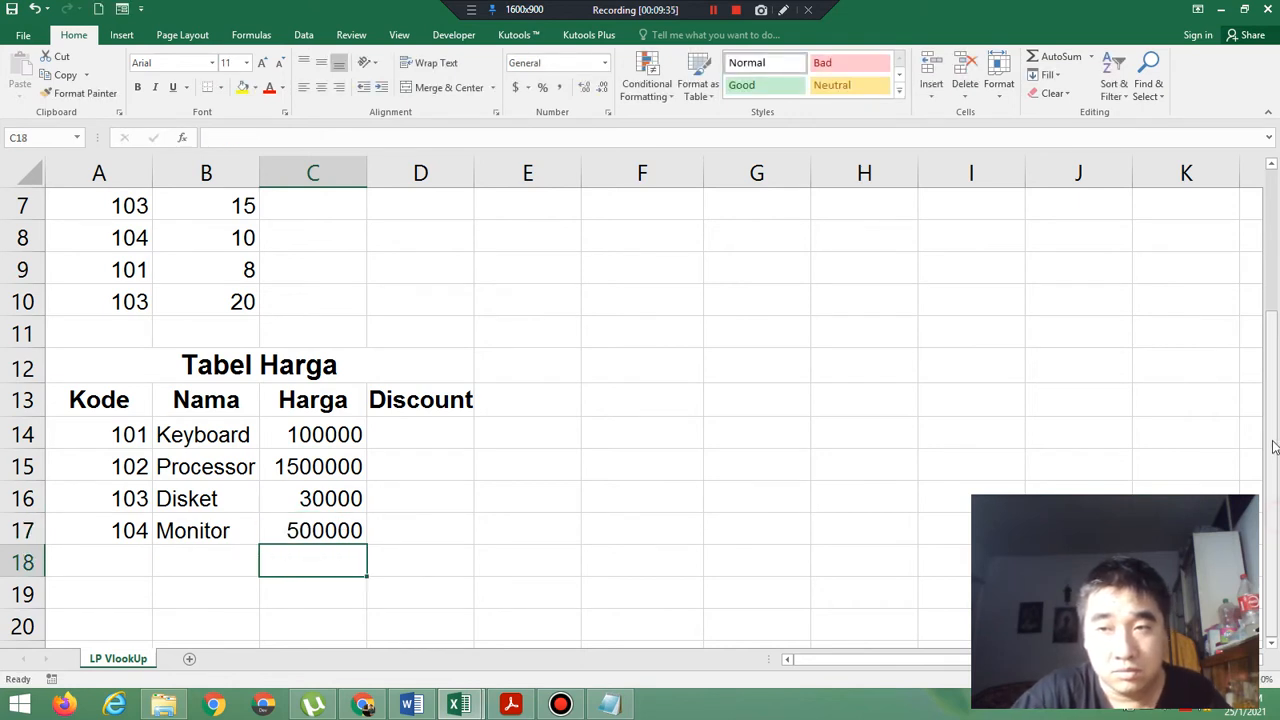
Review how the empty Nama Produk cells in Daftar Penjualan (A3:F10) relate to the names in Tabel Harga (A13:D17).
scroll(1274, 443, up, 2)
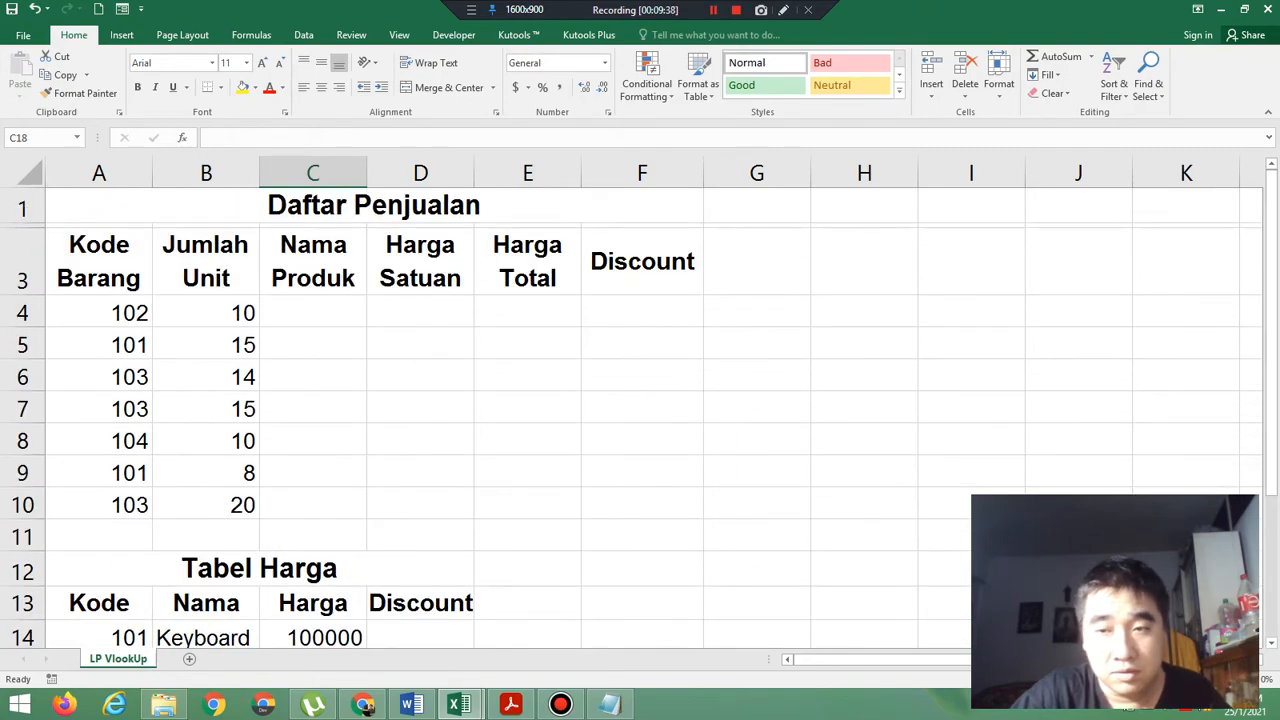
scroll(640, 400, down, 3)
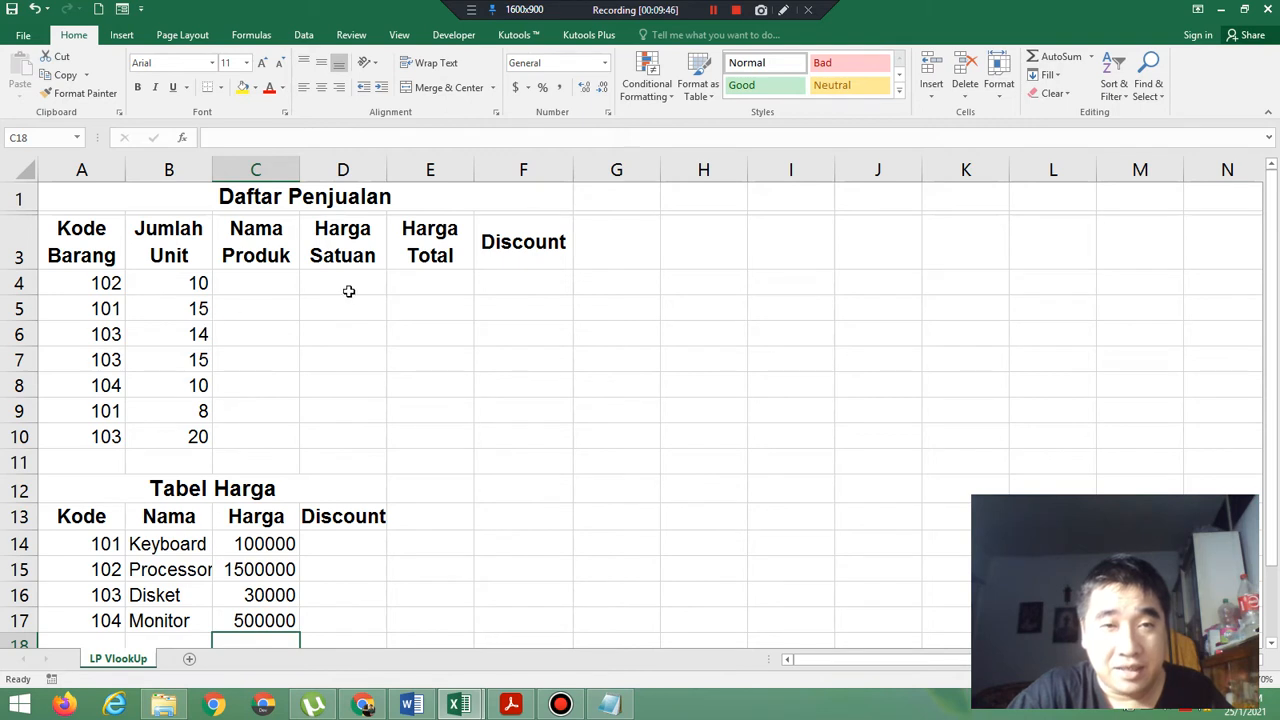
click(270, 289)
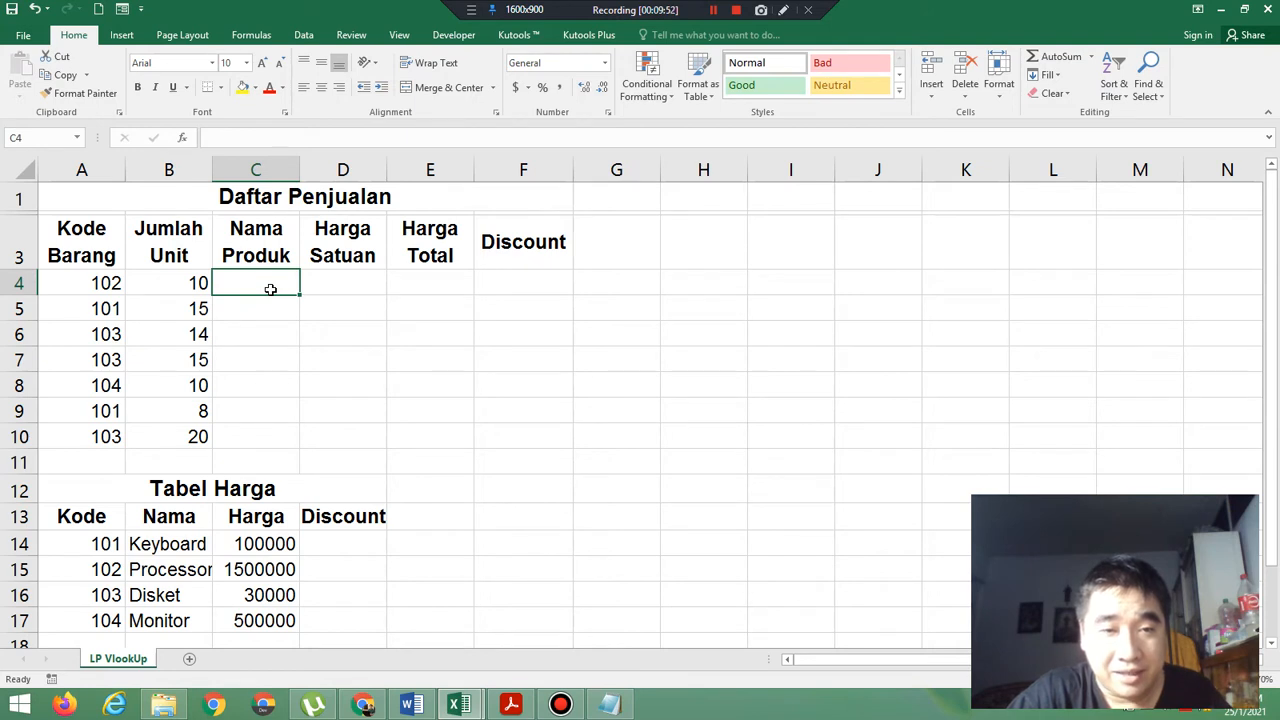
click(181, 546)
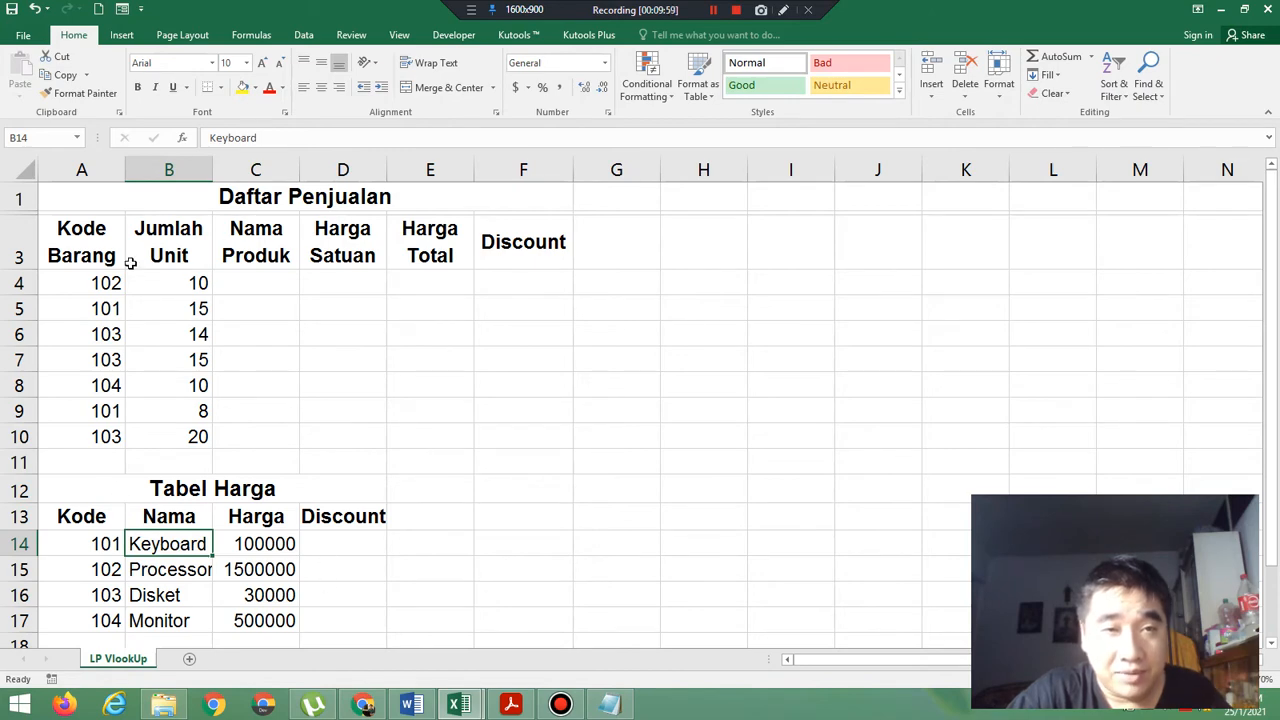
drag(72, 254, 526, 443)
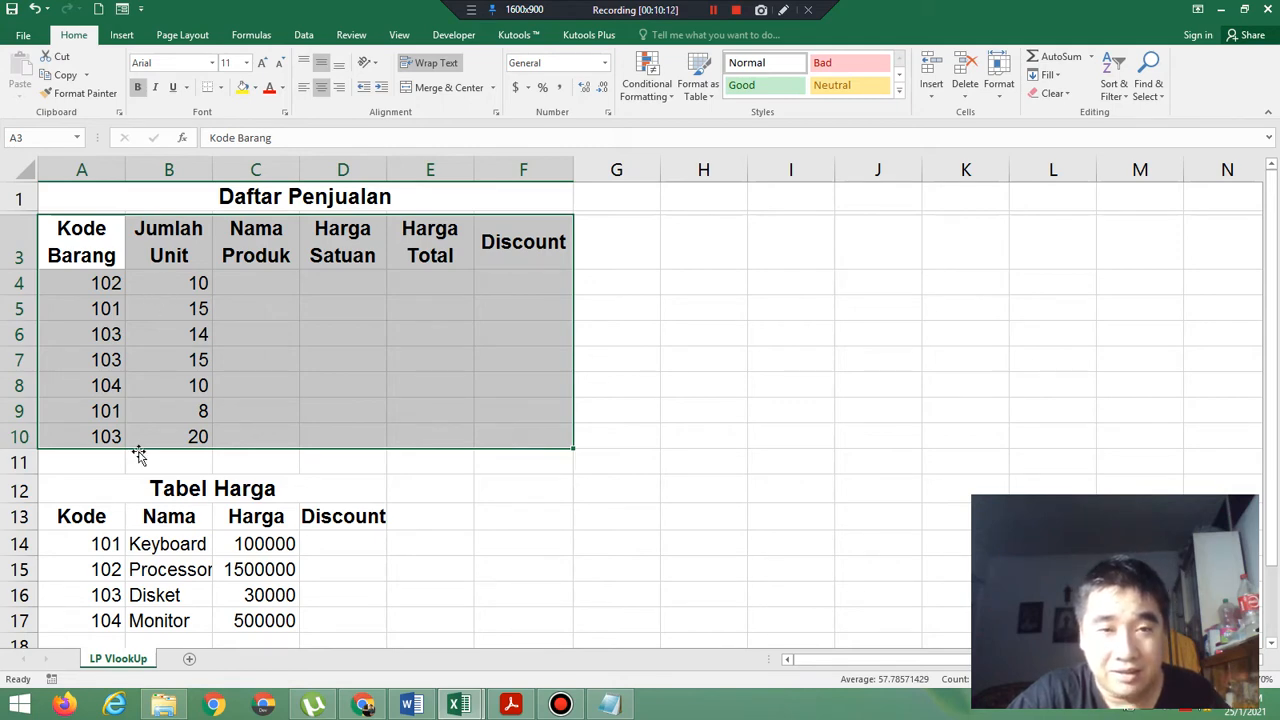
drag(82, 512, 336, 626)
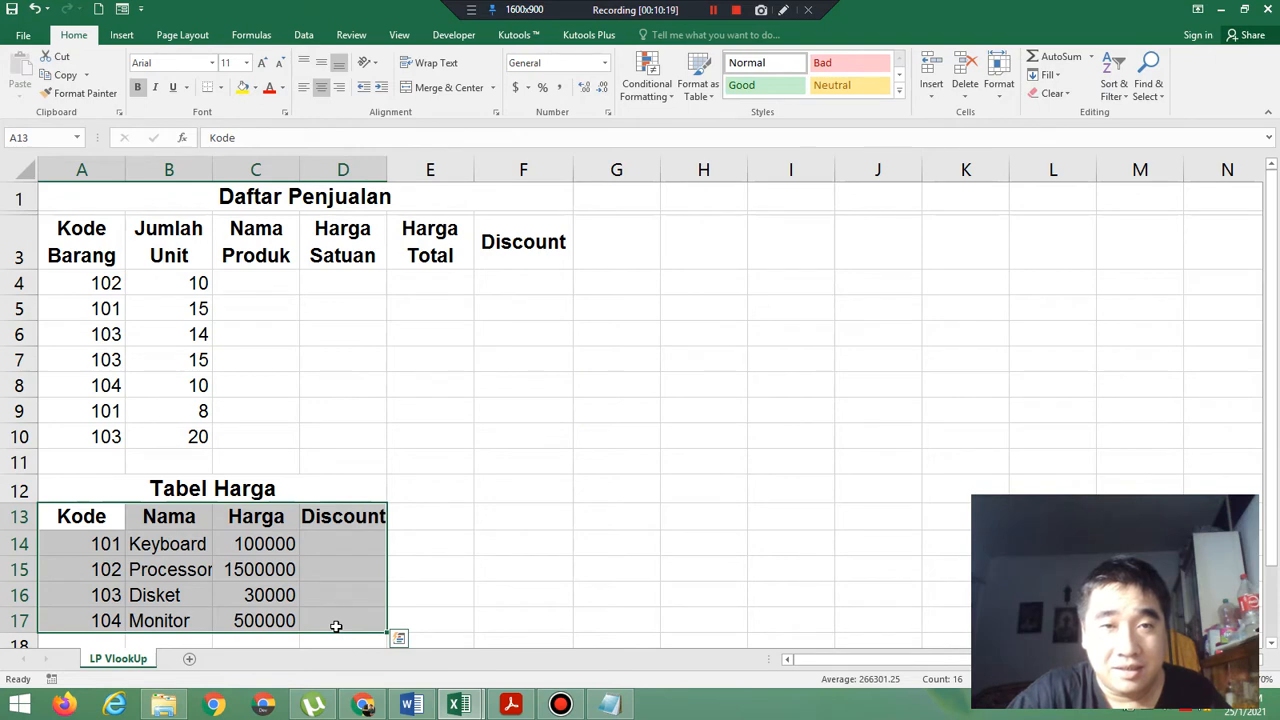
click(262, 278)
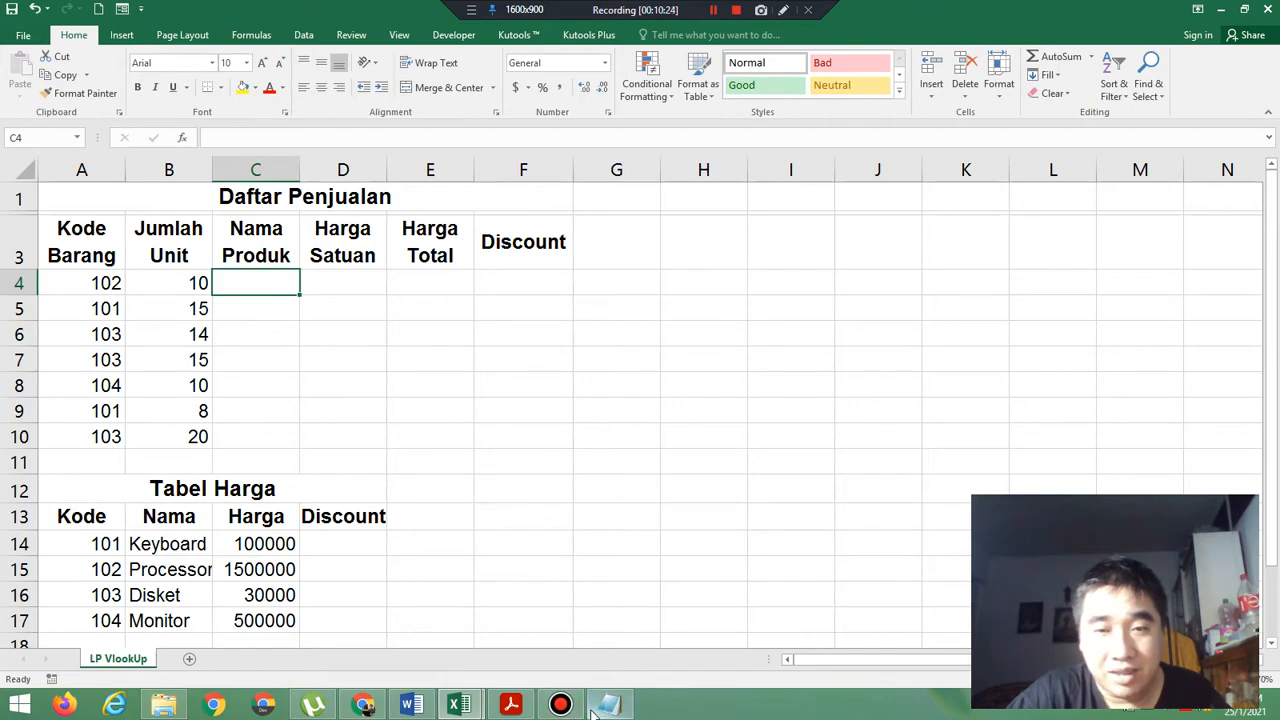
Switch to the Notepad notes and start the formula syntax with =VLookUp( after a blank line below Vertical Look Up.
mouse_move(596, 710)
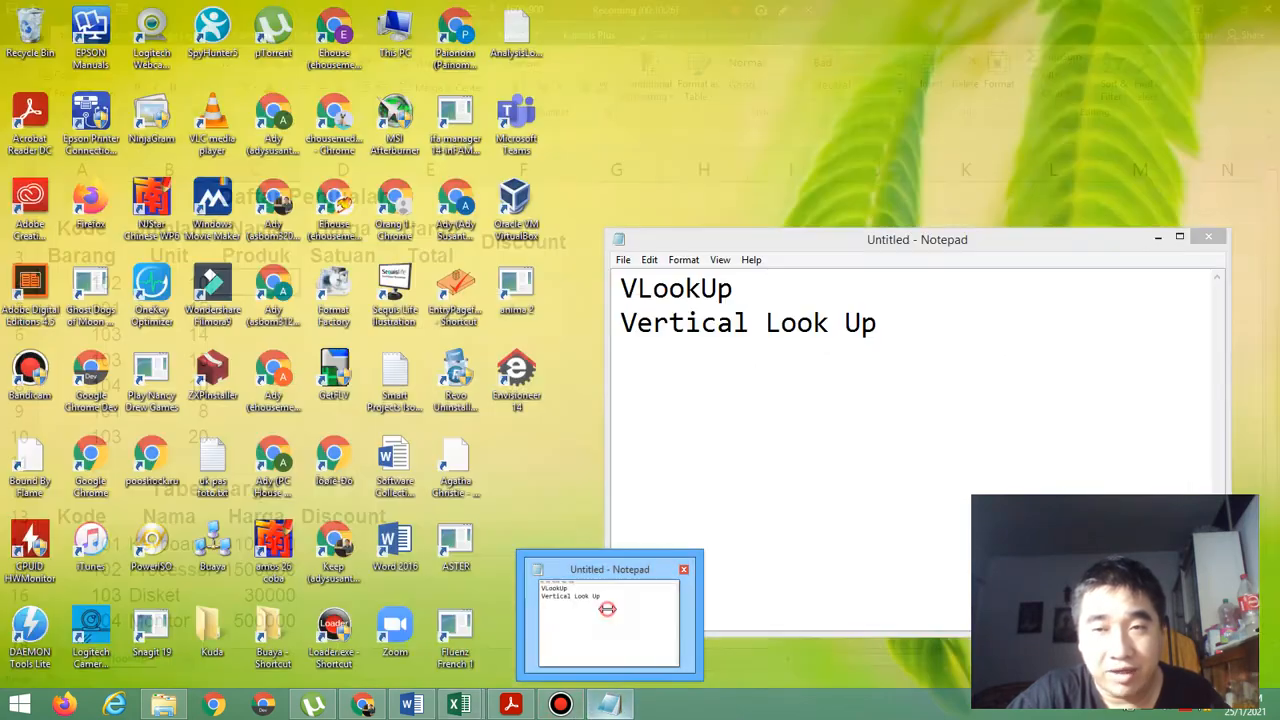
click(607, 608)
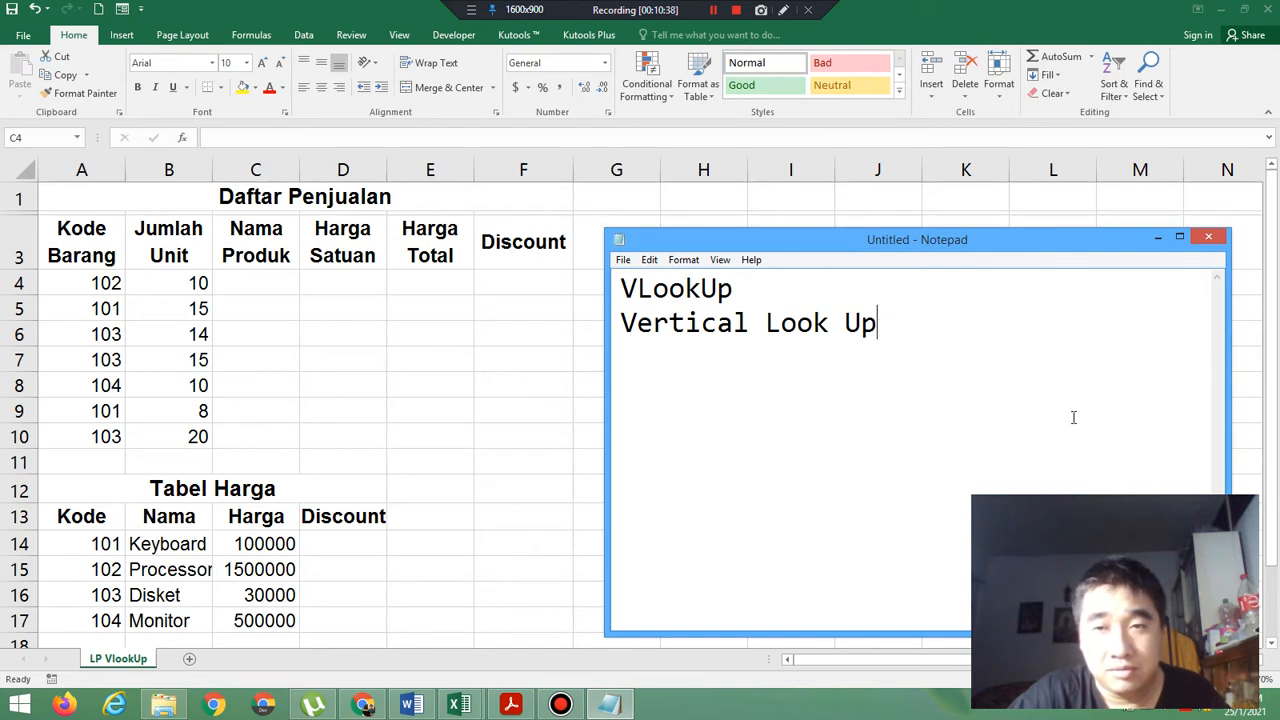
key(Return)
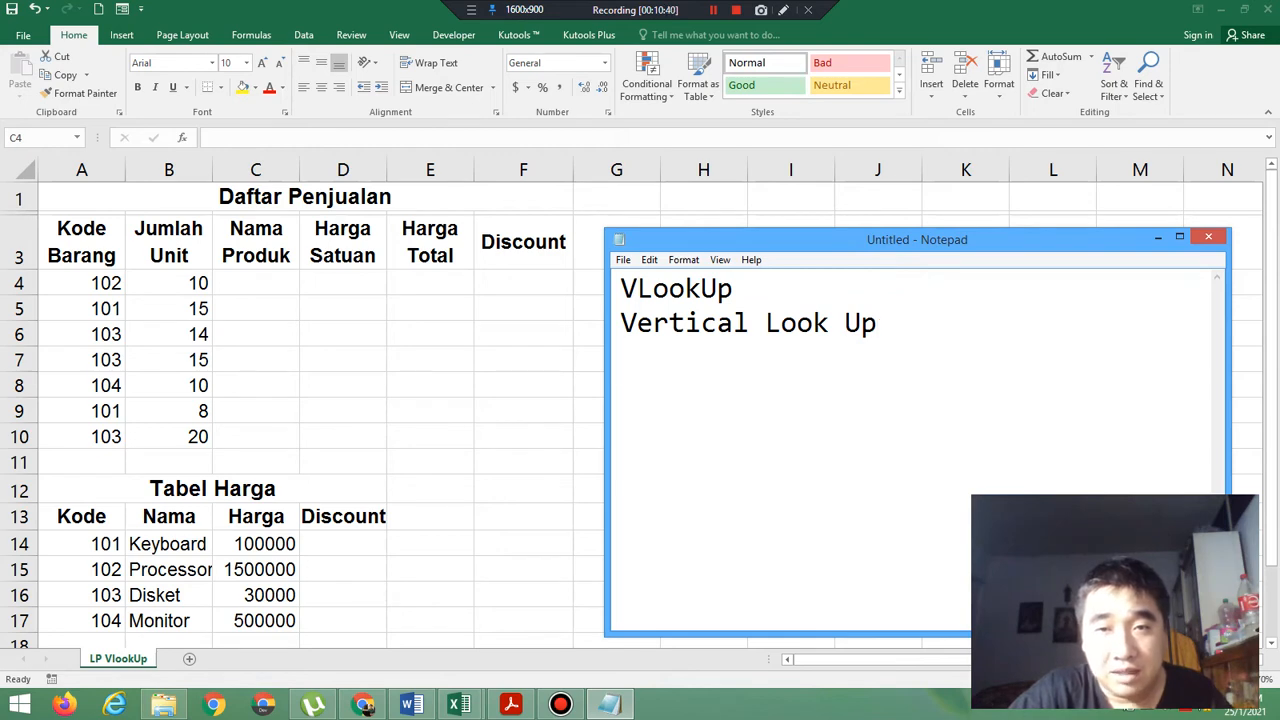
key(Return)
text(=)
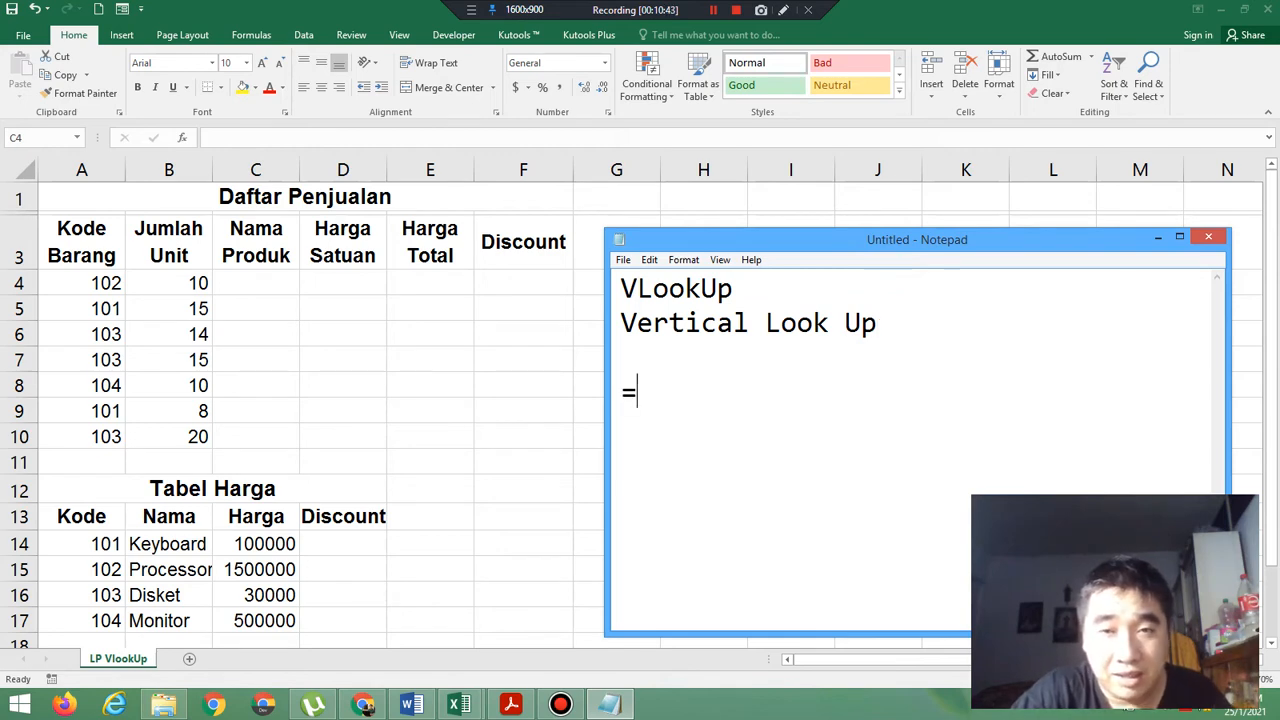
text(VLo)
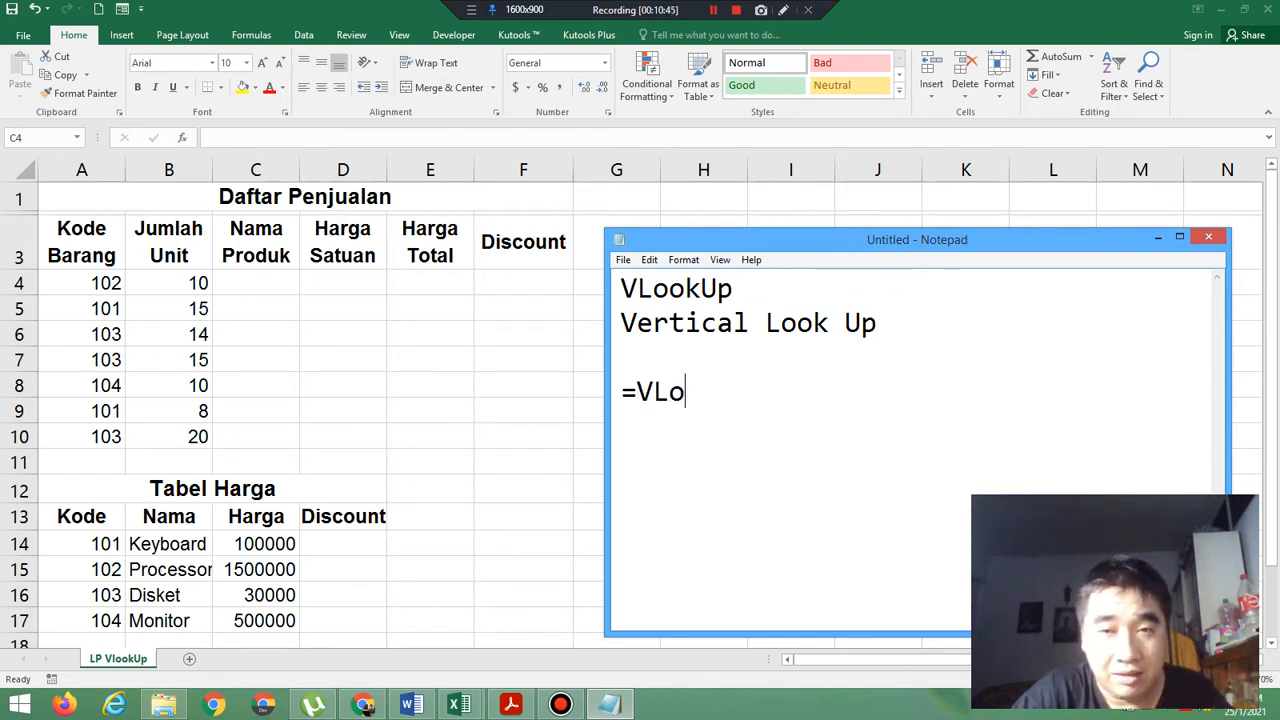
text(okUp)
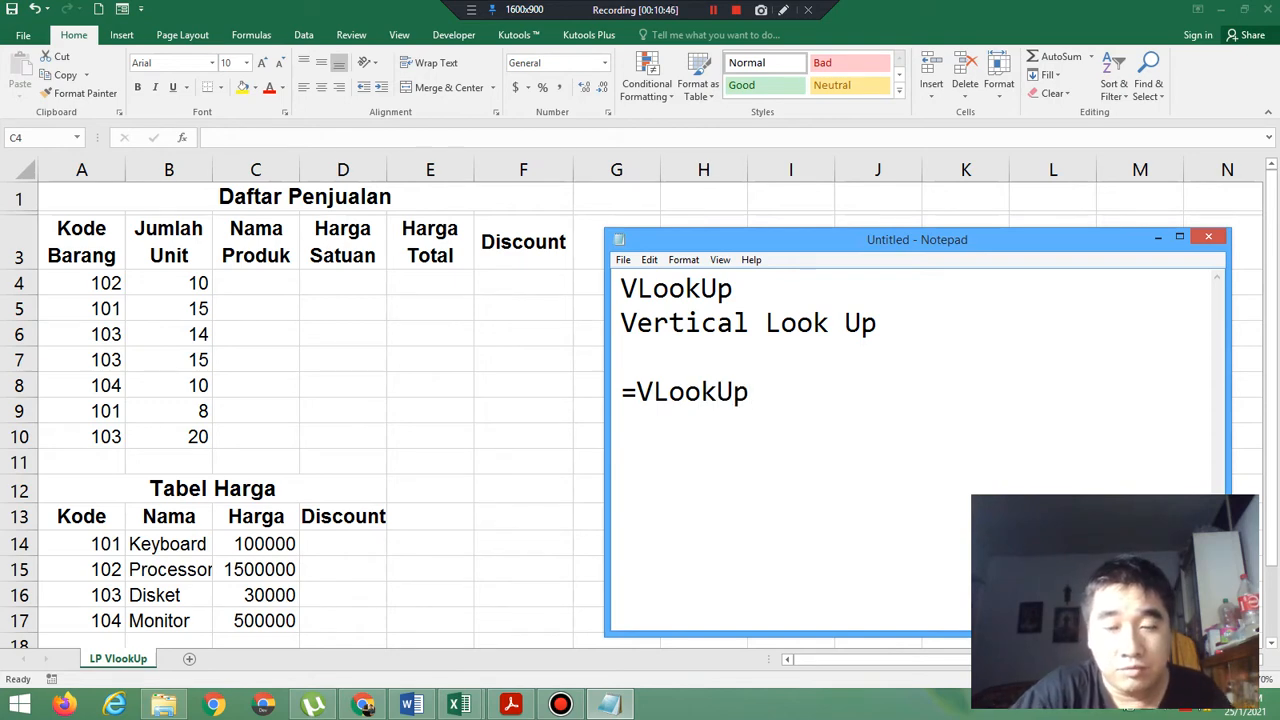
text((Looku)
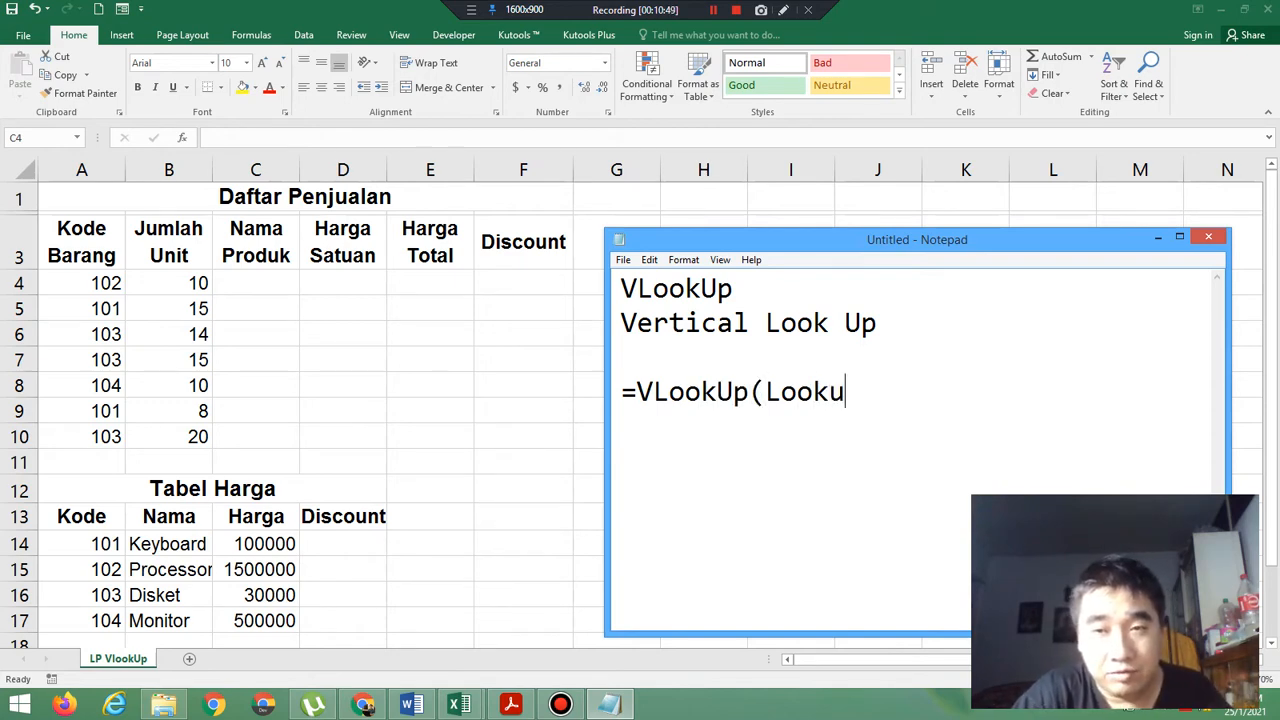
Add the arguments LookUp Value and Table Array, each followed by a comma, to the VLookUp syntax in the notes.
key(BackSpace)
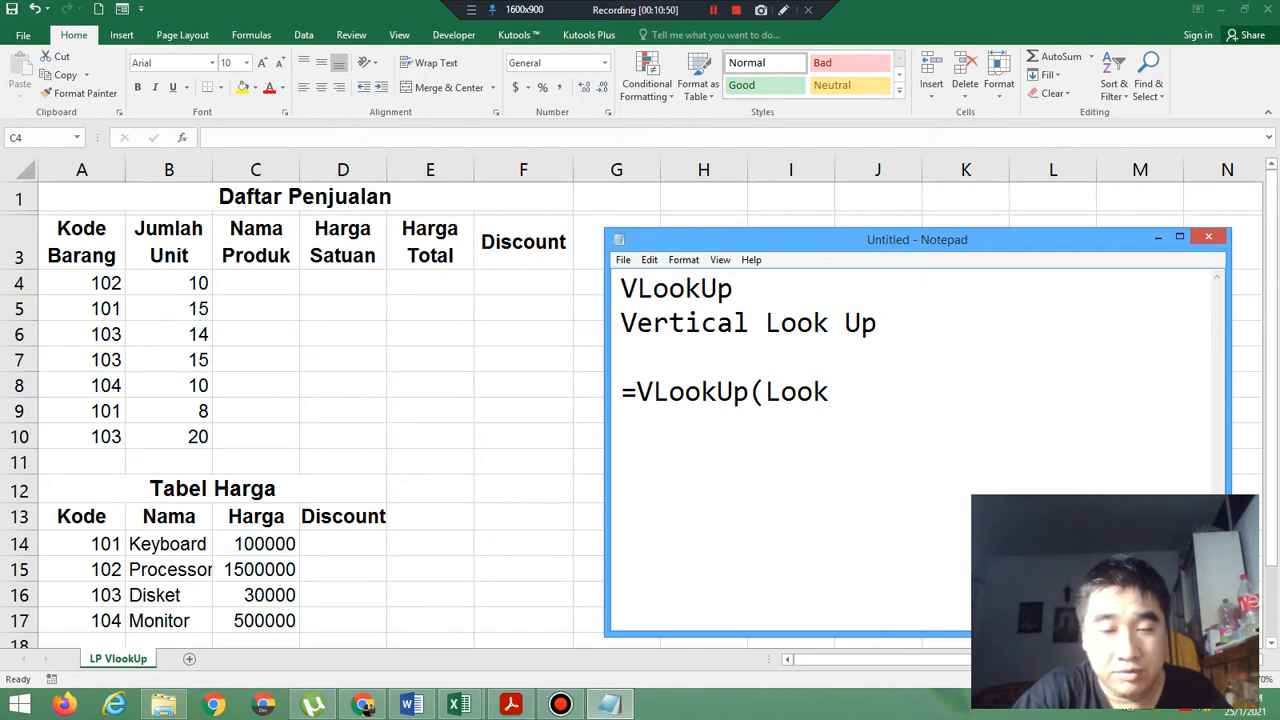
text(Up Va)
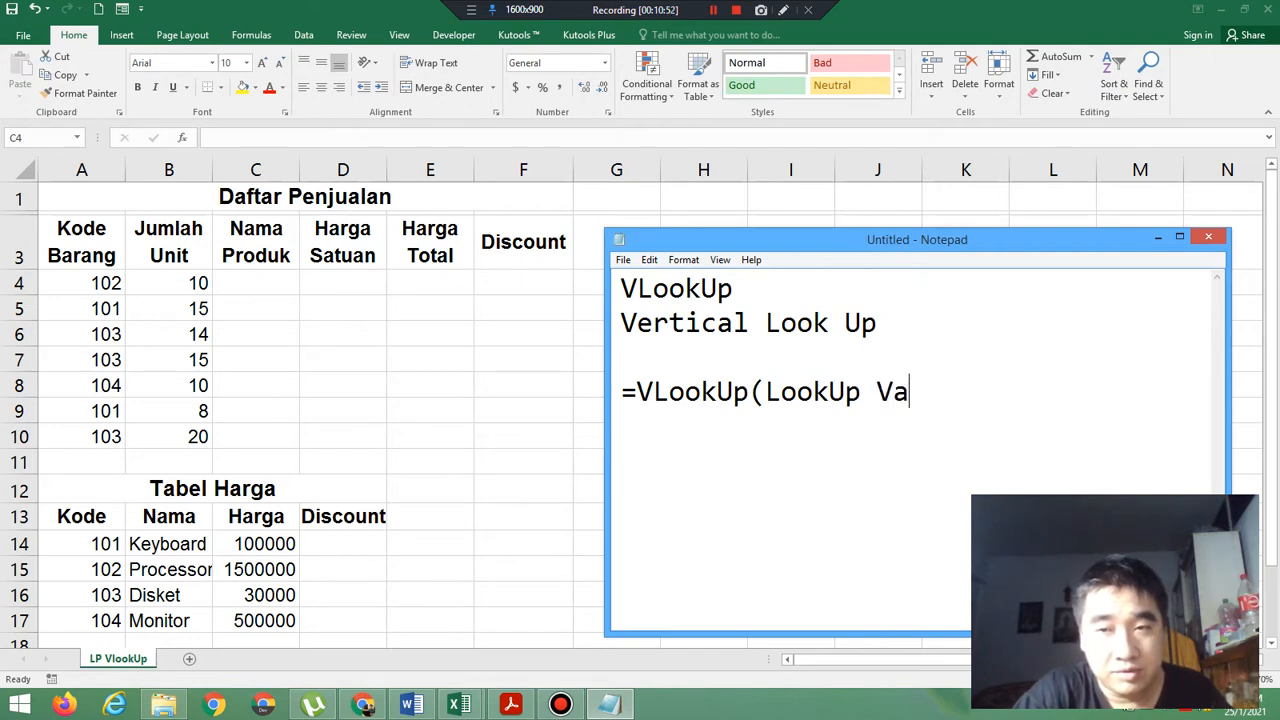
text(lue,)
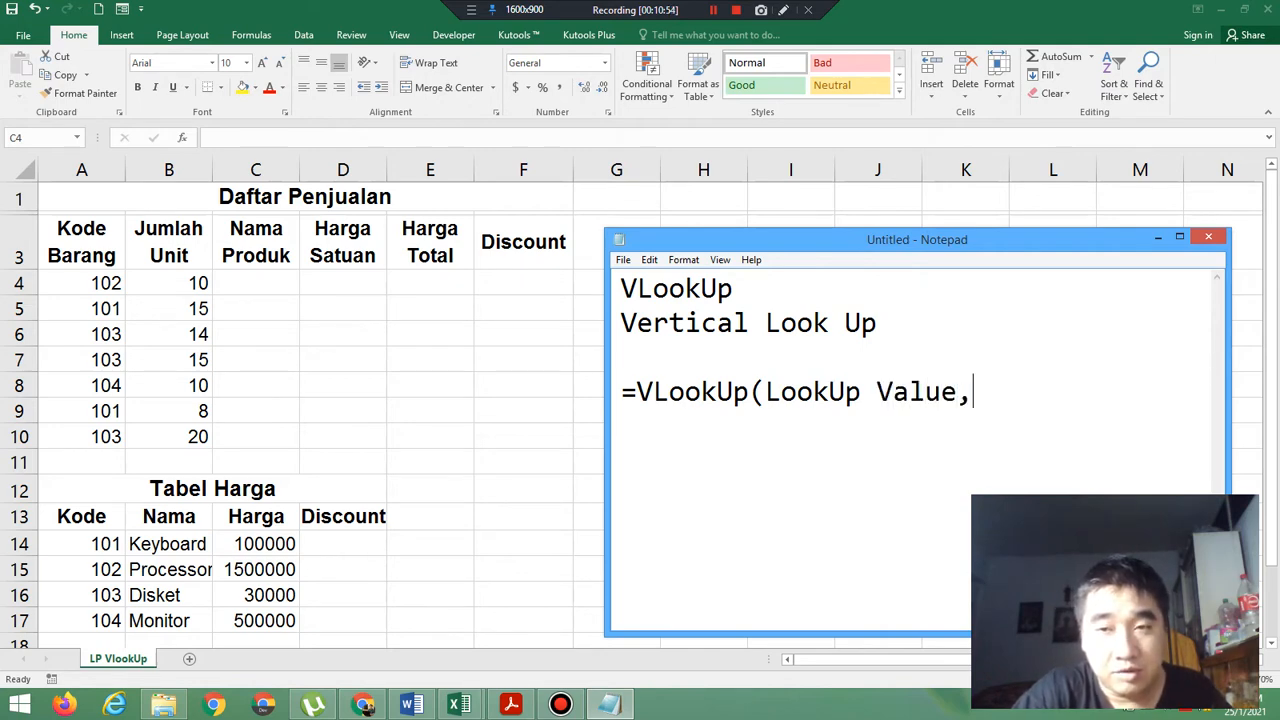
text(T)
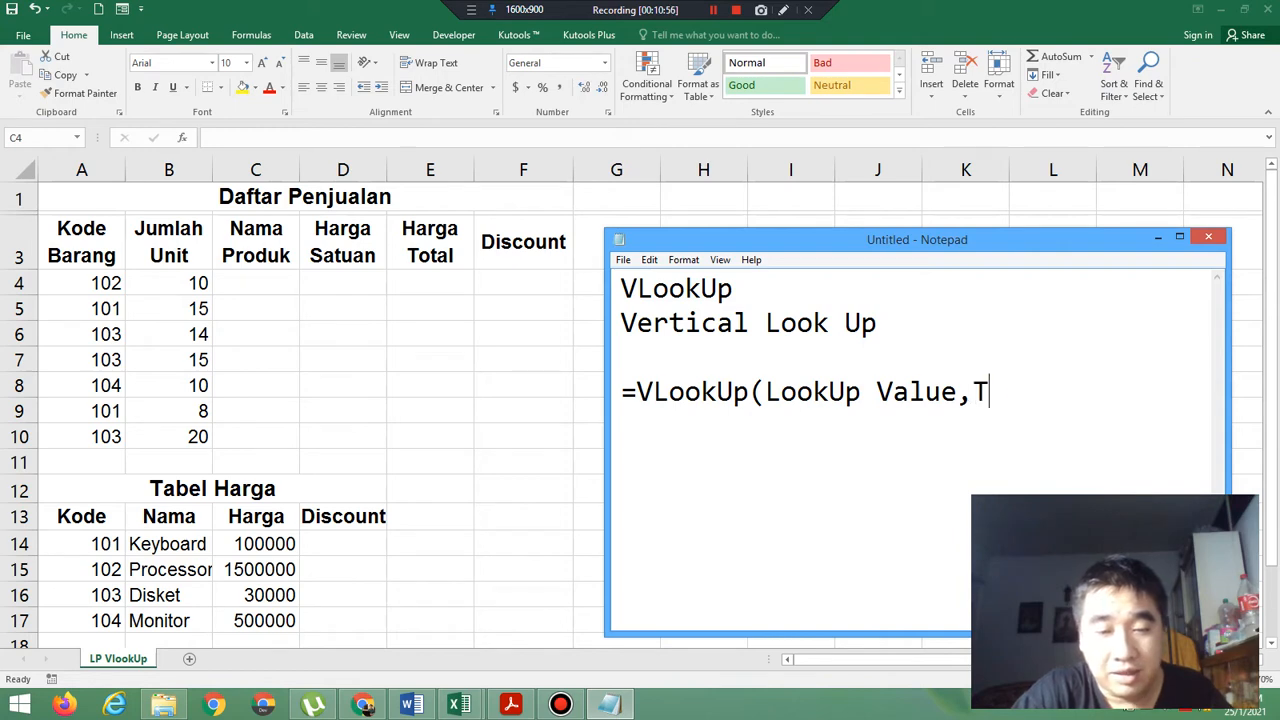
text(able A)
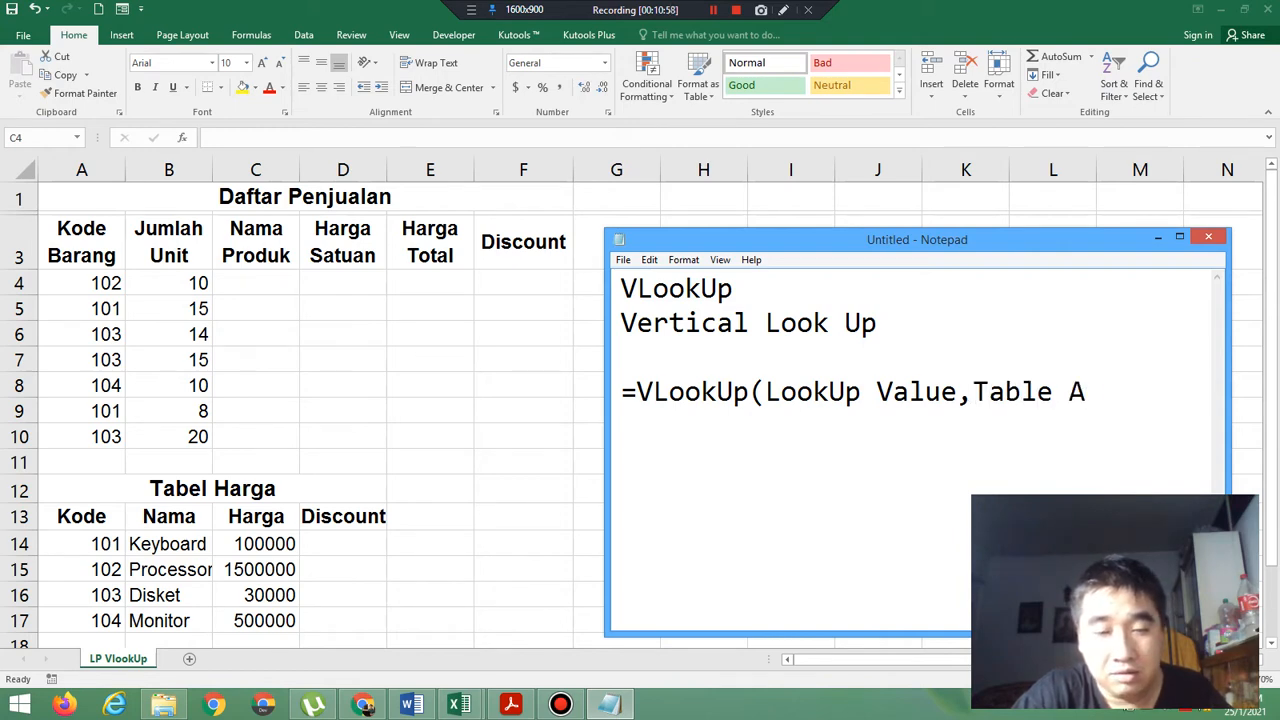
text(rray,)
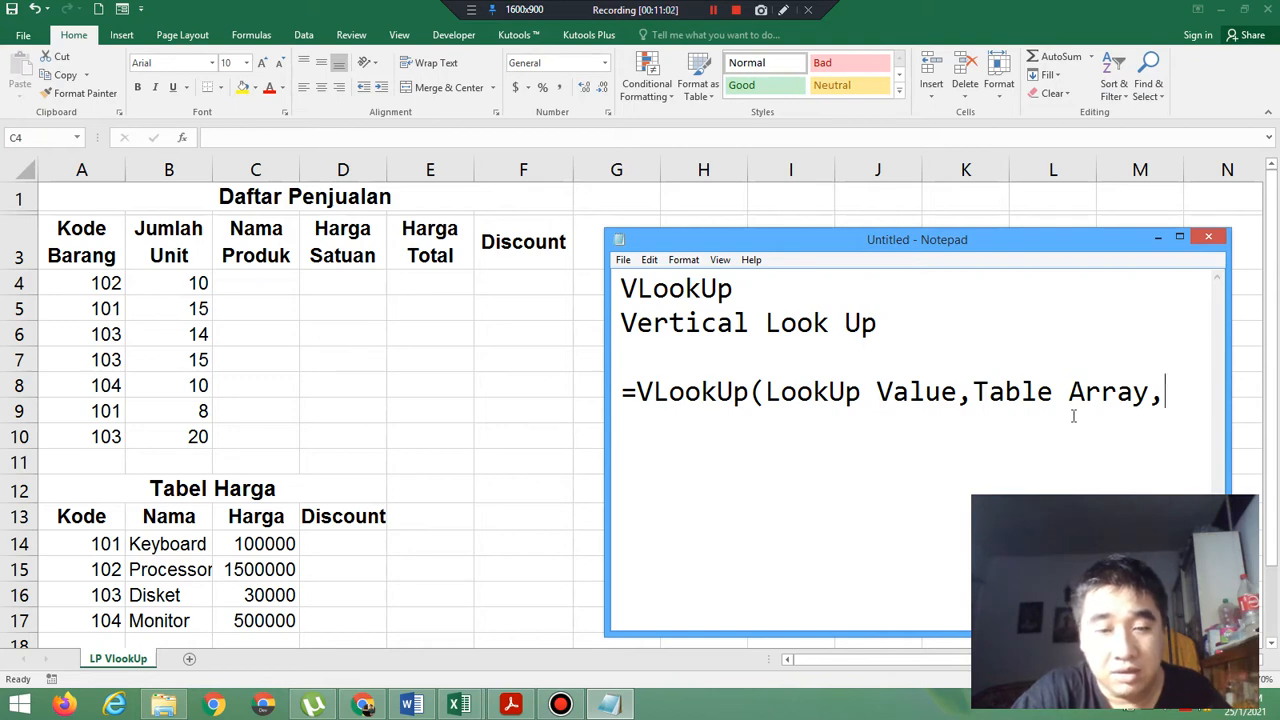
text(Co)
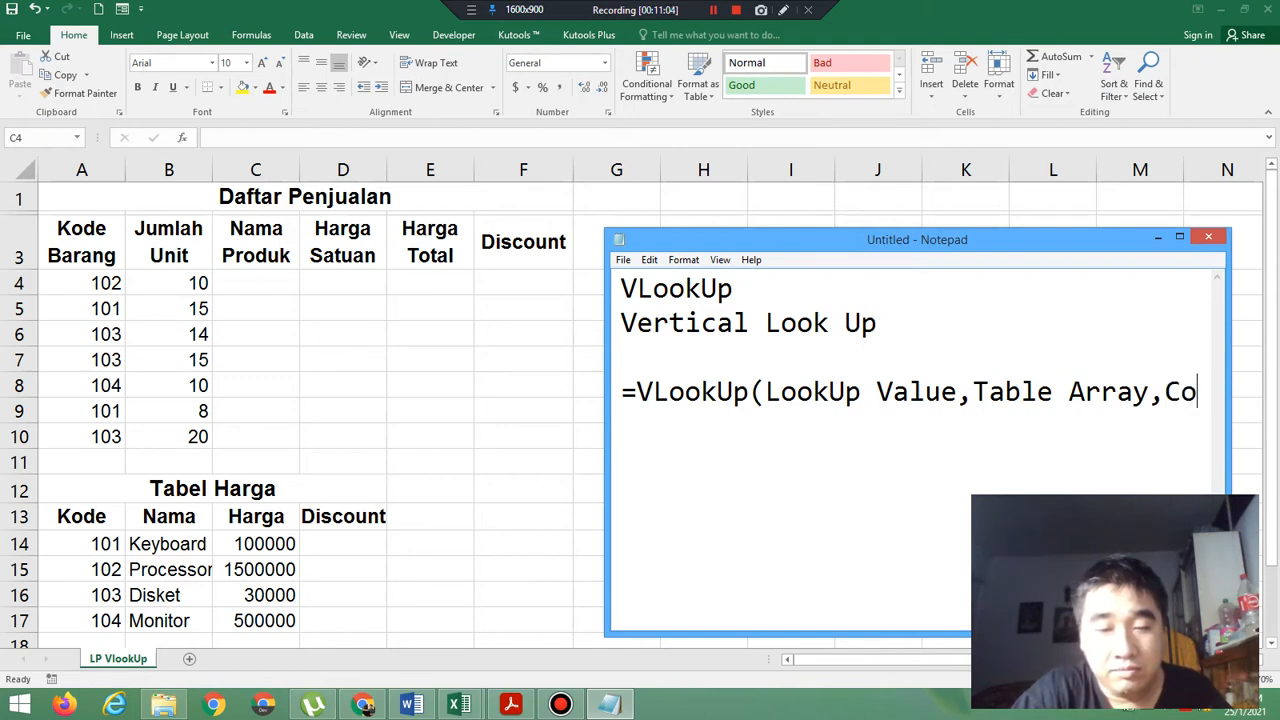
text(lumn In)
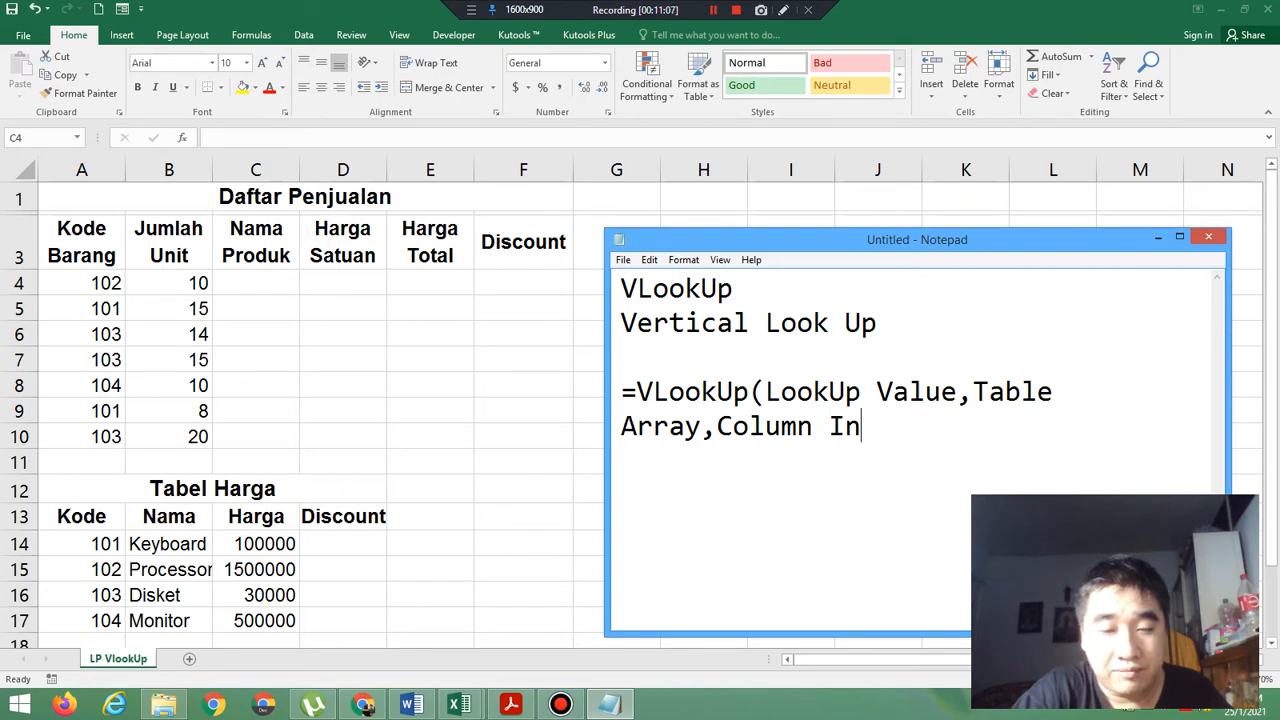
text(dex Number,)
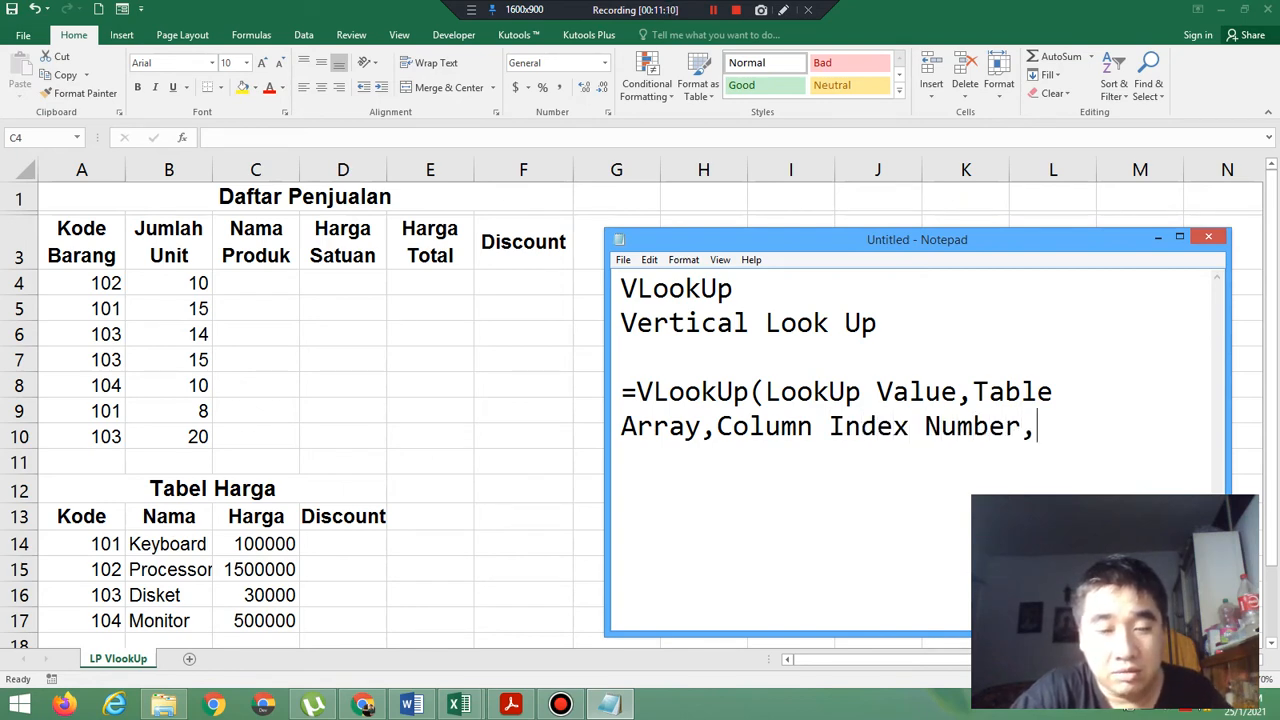
text(T)
text(ru)
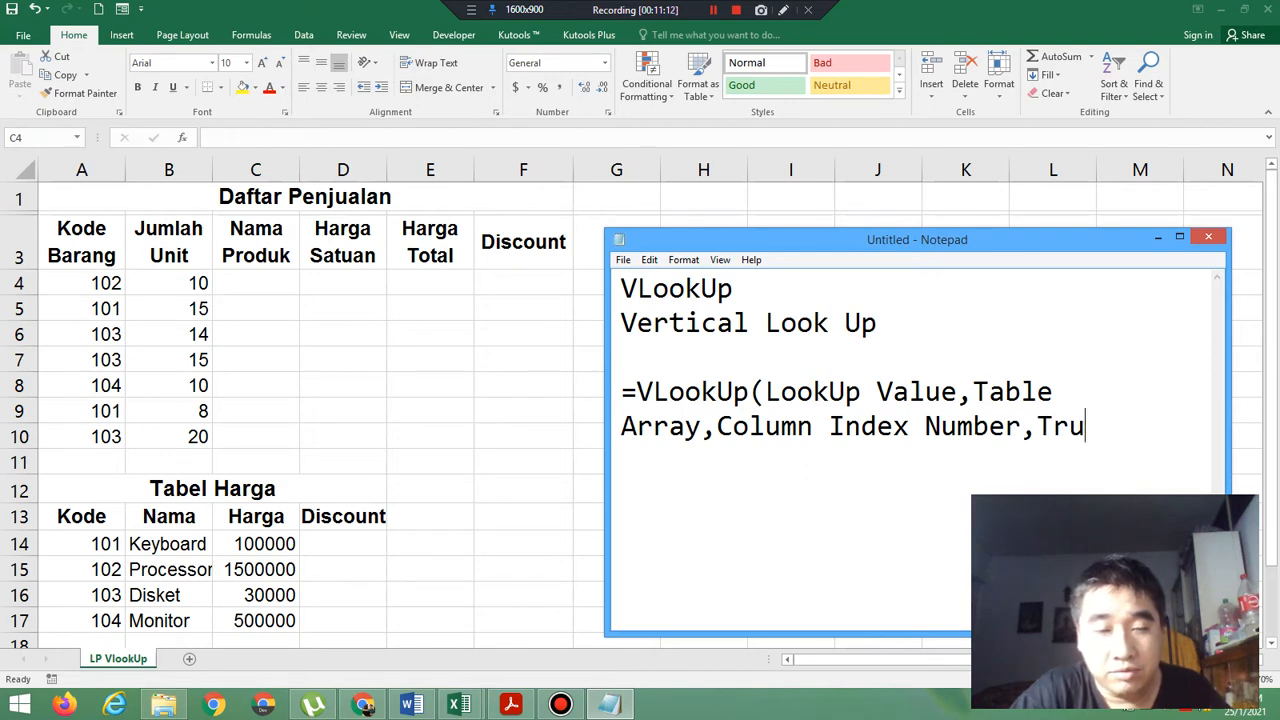
text(e/False))
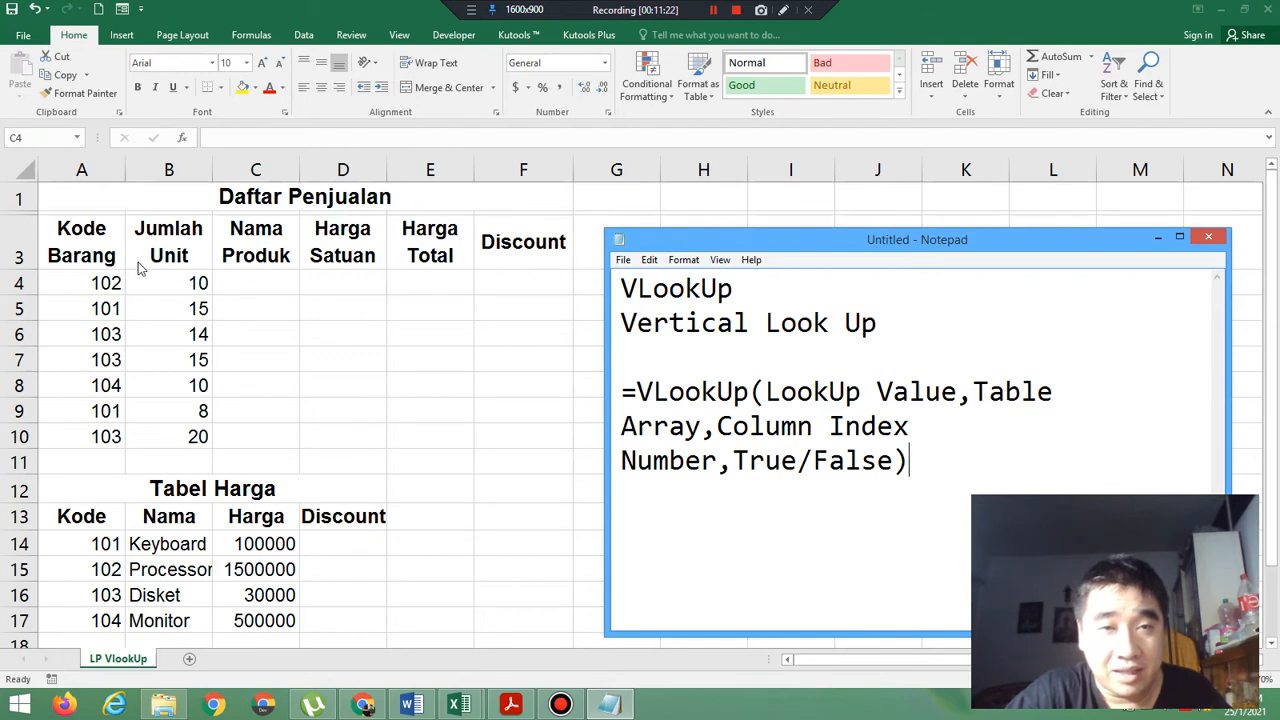
Switch to the Excel worksheet and start the Nama Produk formula in C4 as =VLookUp(A4, with the Kode Barang cell as lookup value.
click(282, 282)
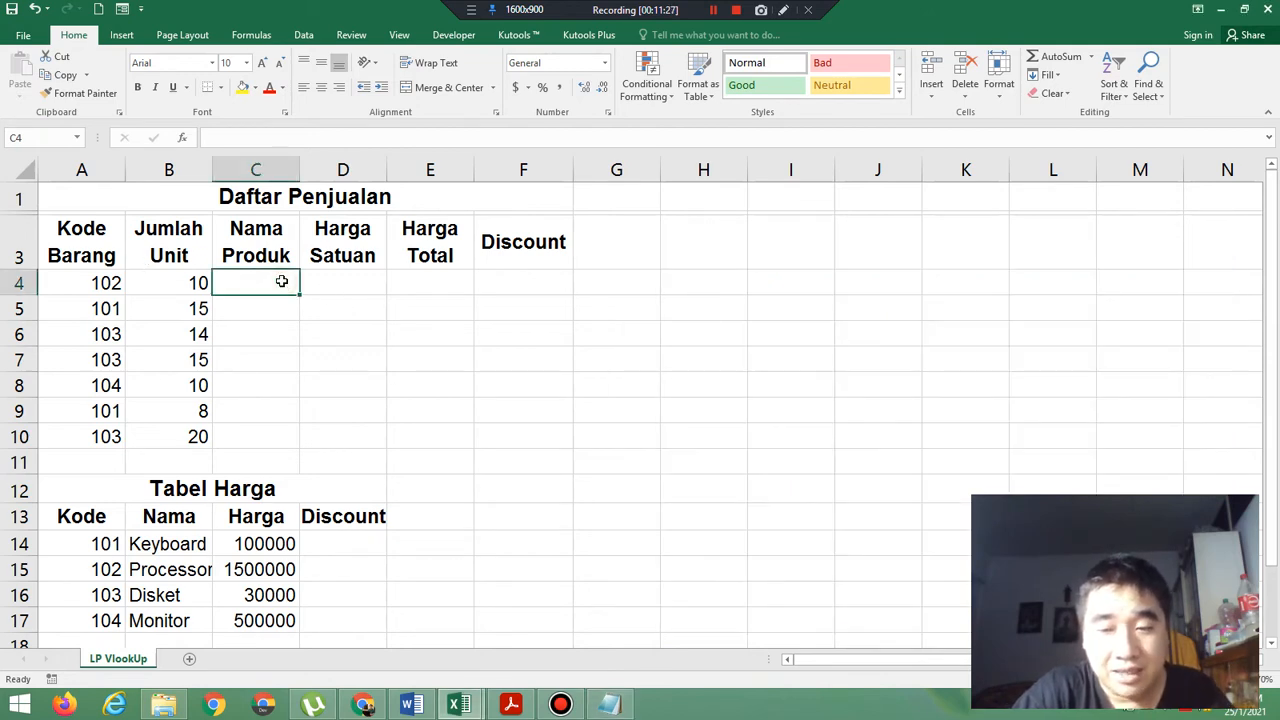
text(=V)
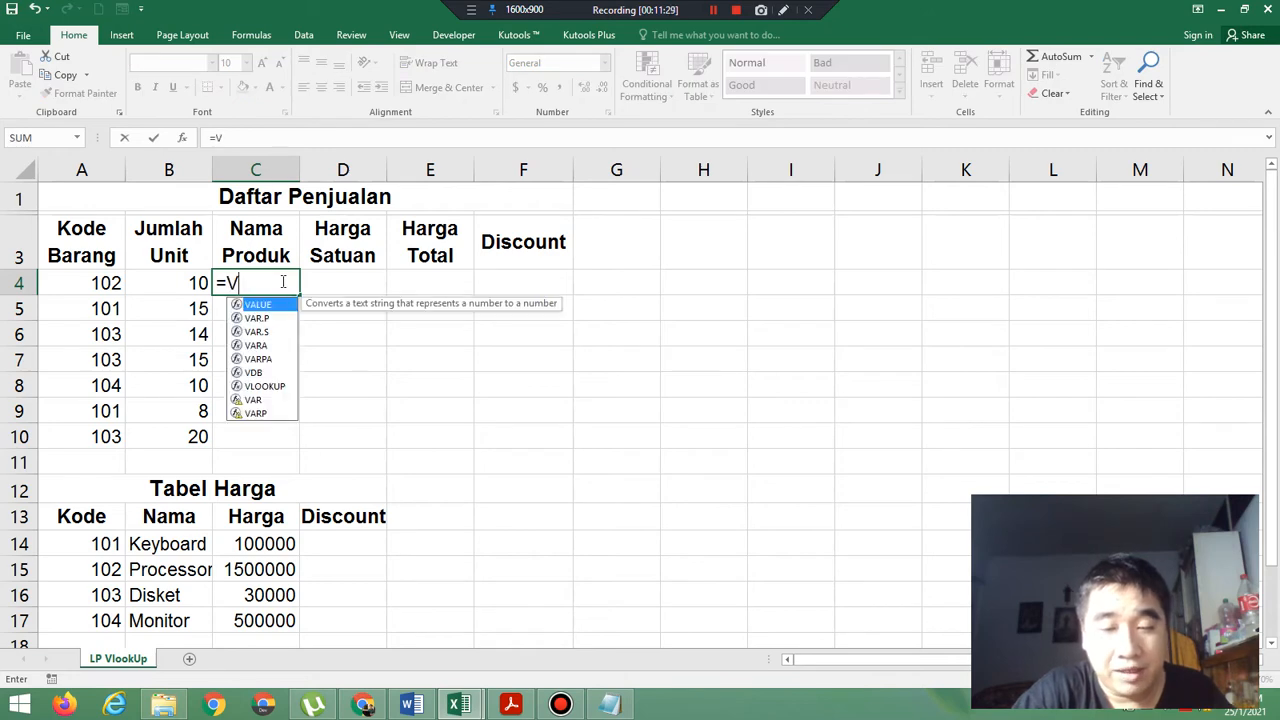
text(LookUp()
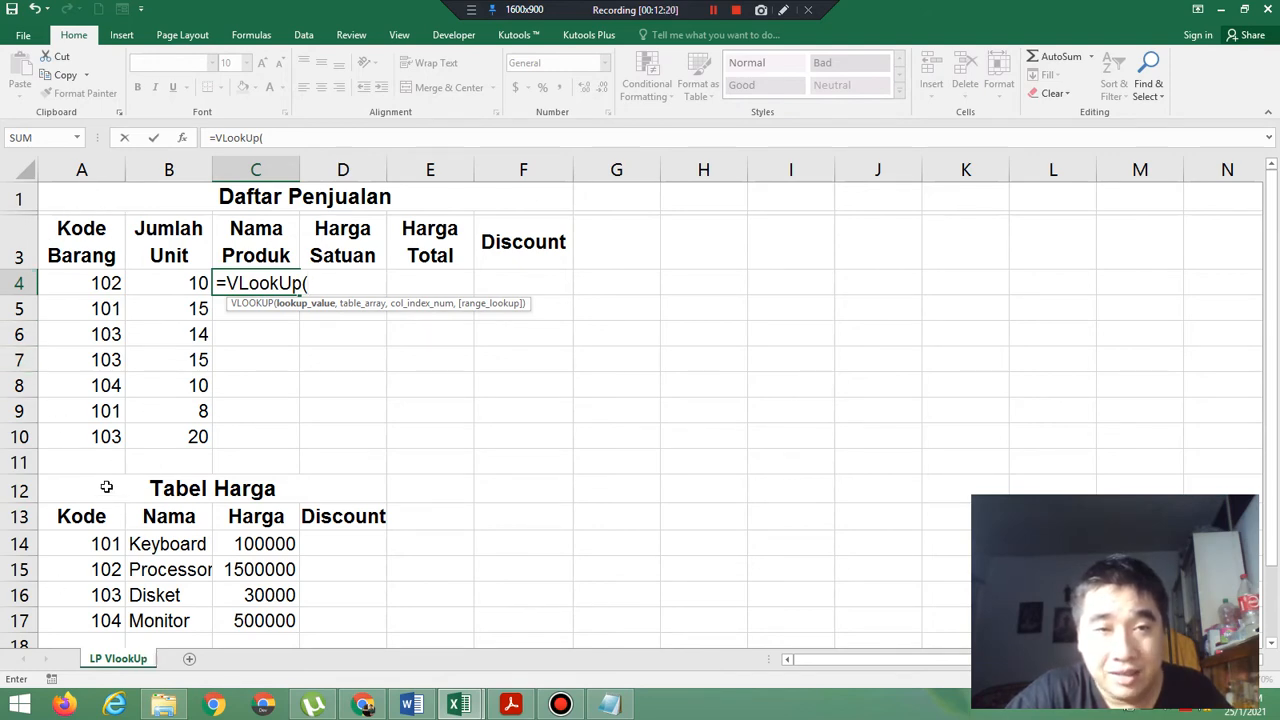
click(98, 283)
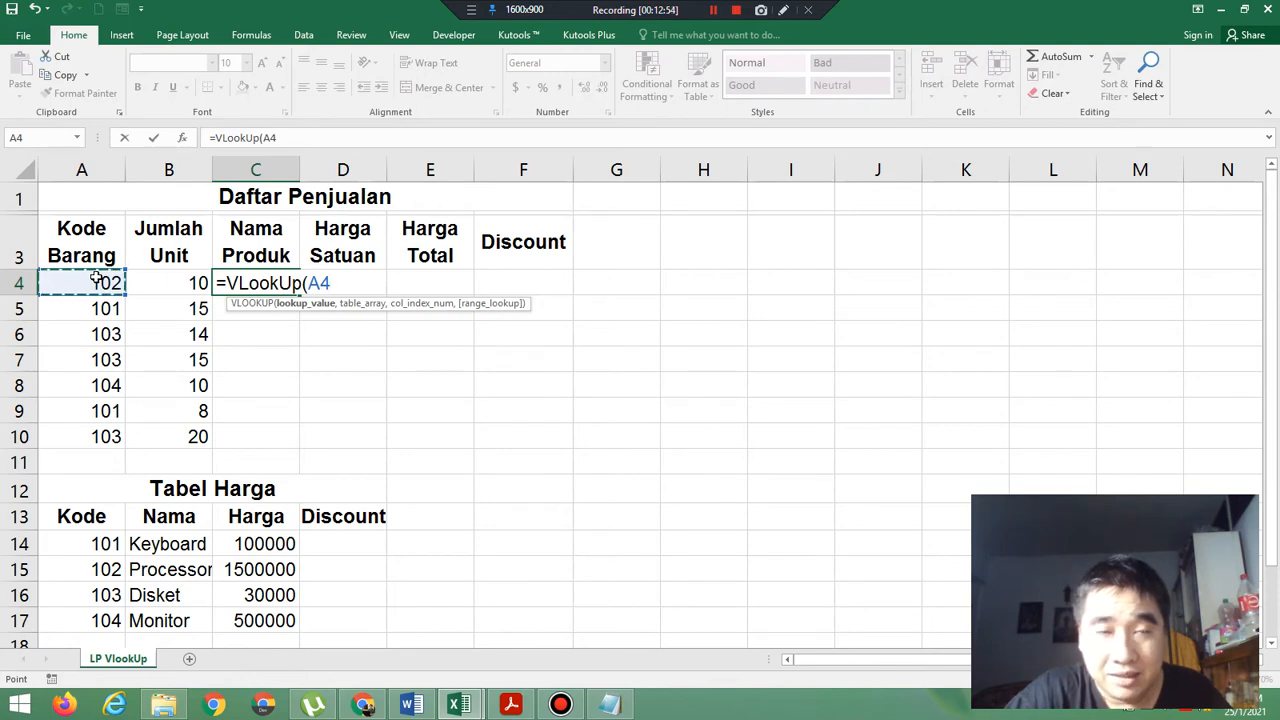
text(,)
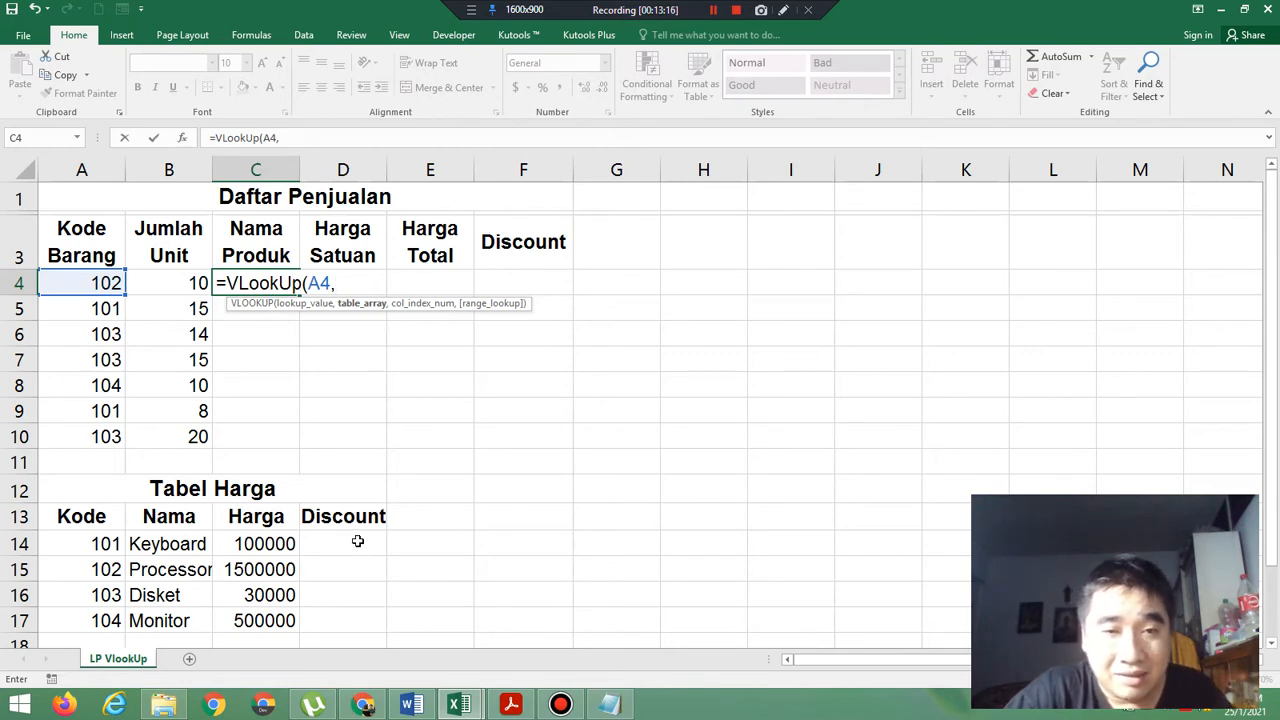
Add the Tabel Harga range A13:D17 as the formula's table array and make it absolute as $A$13:$D$17.
click(65, 519)
drag(65, 519, 338, 616)
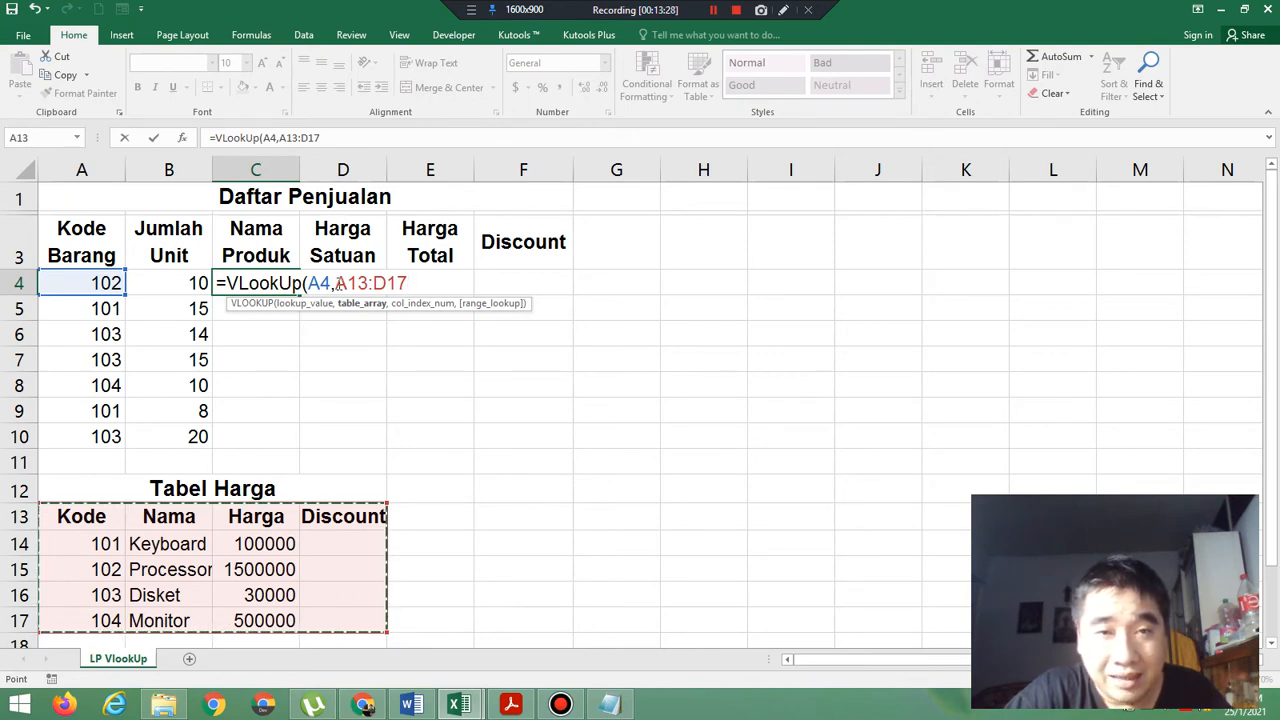
click(338, 284)
drag(337, 283, 409, 284)
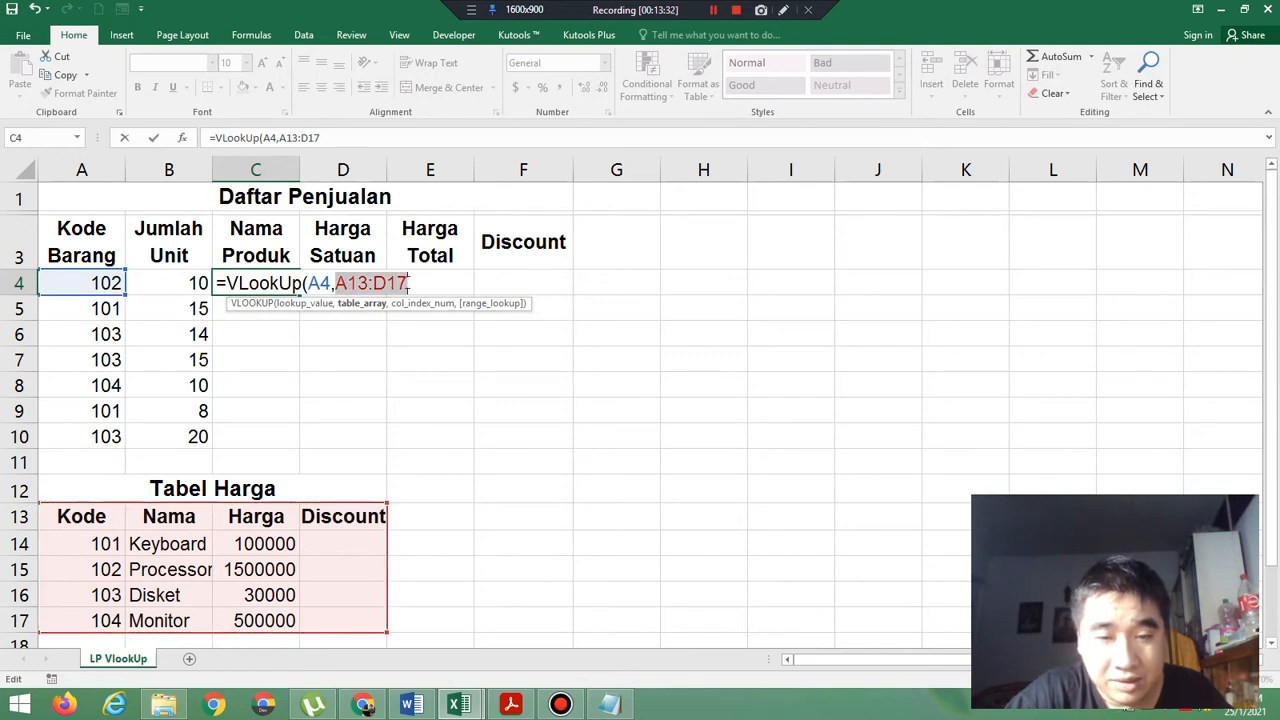
key(F4)
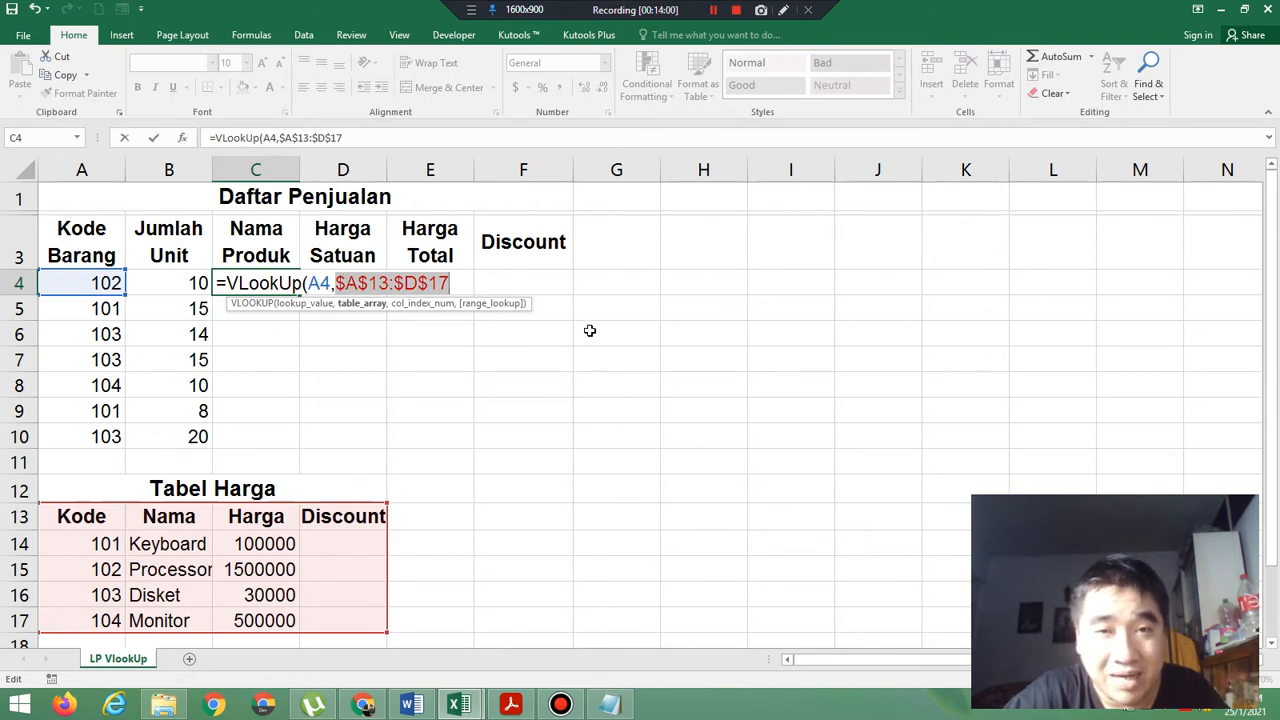
Add column index 2 after the table array in the C4 formula, followed by a comma for the match argument.
click(458, 283)
text(,2)
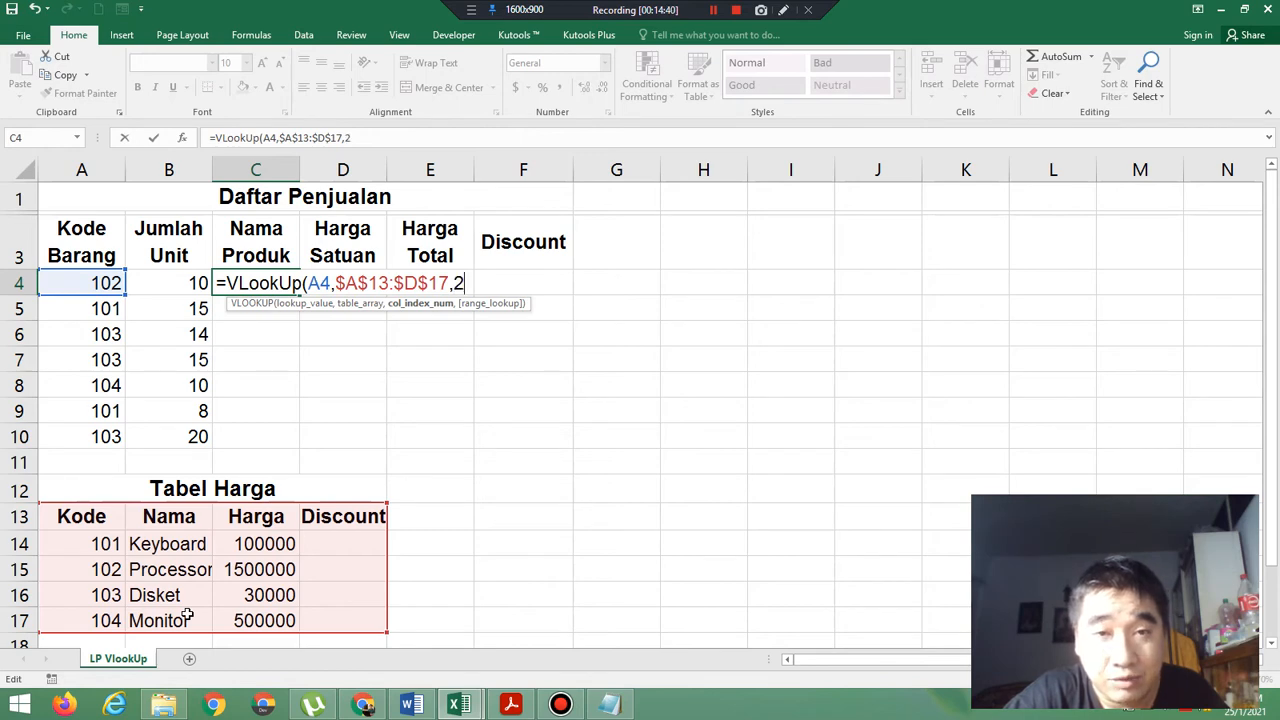
text(,)
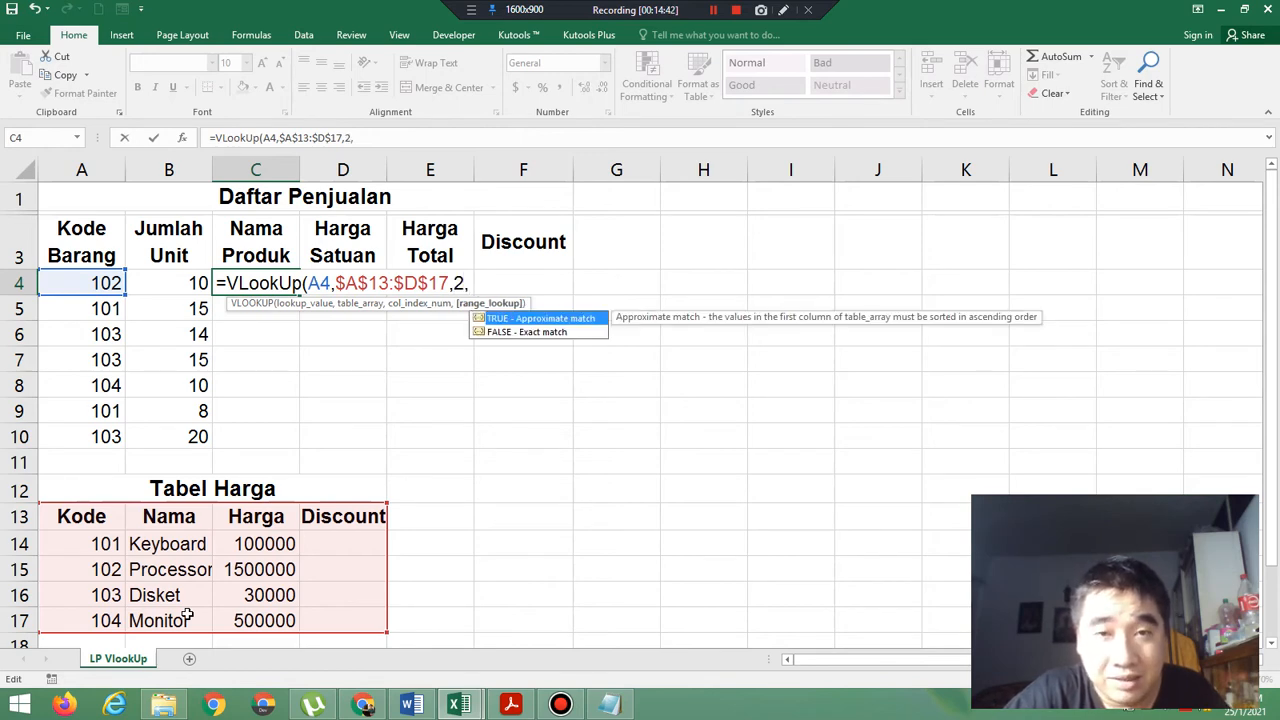
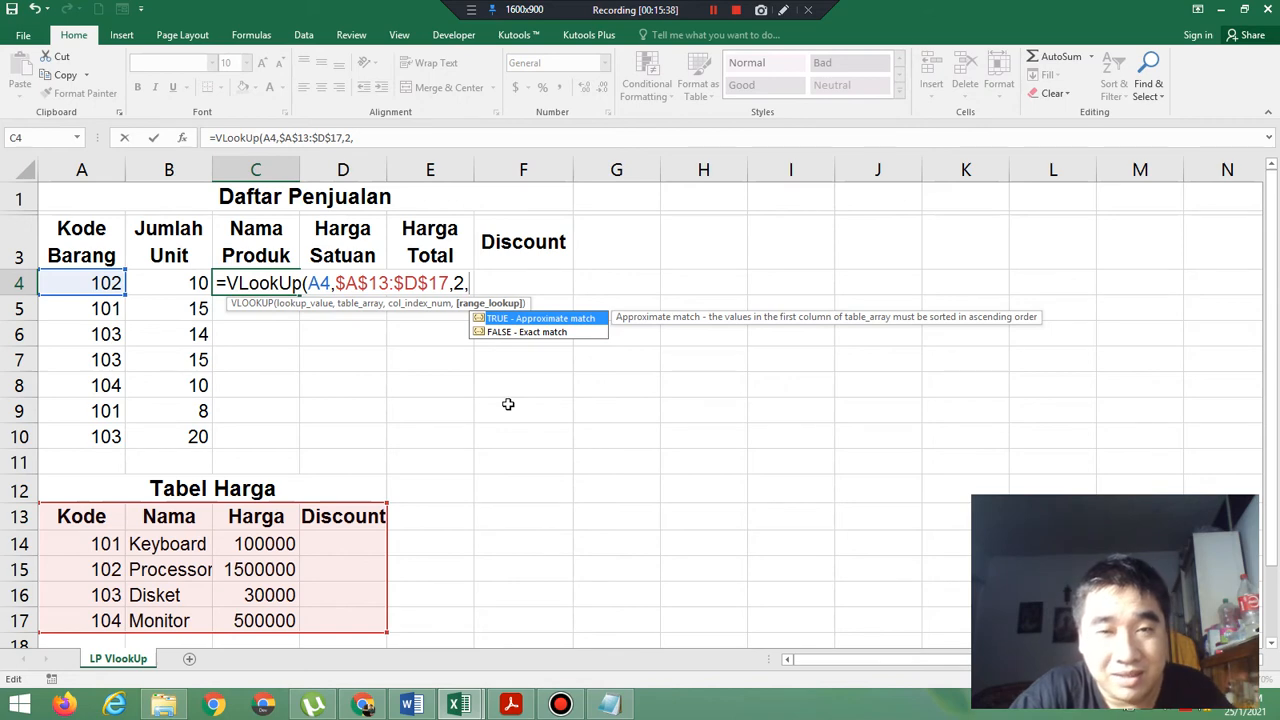
Complete the C4 formula with False as the exact-match argument and fill it down the Nama Produk column to C10.
text(False)
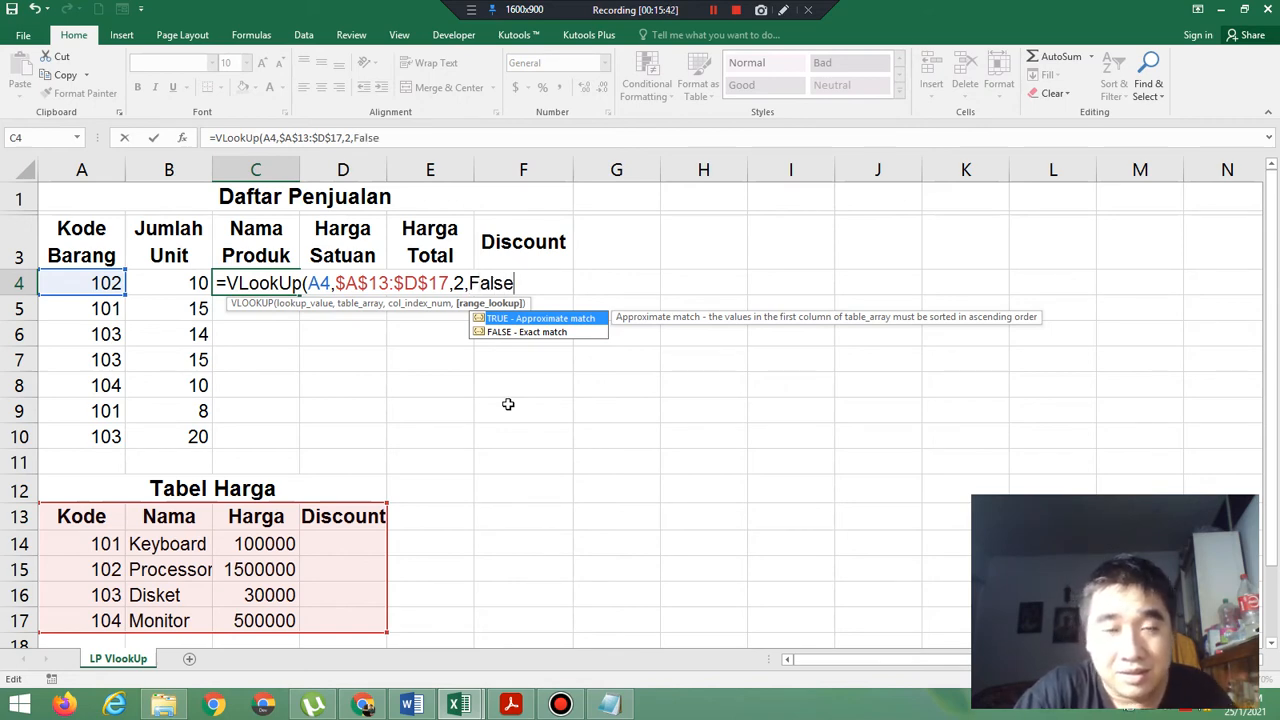
text())
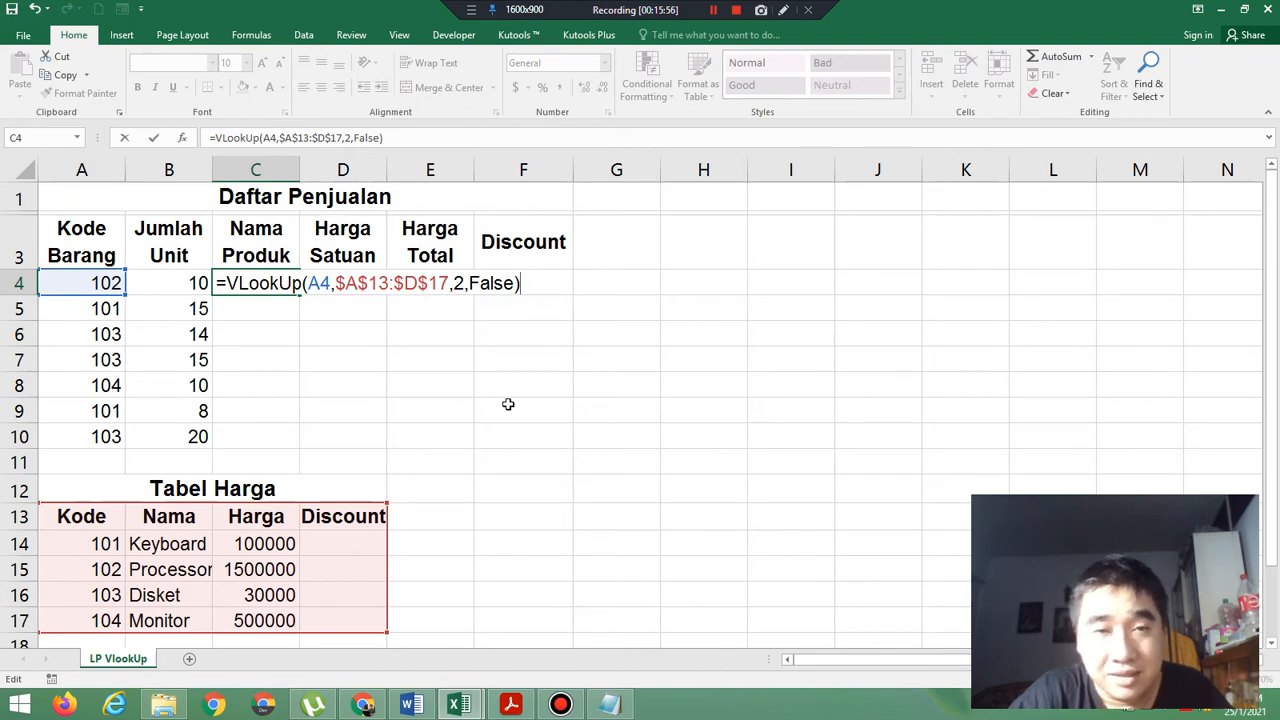
key(Return)
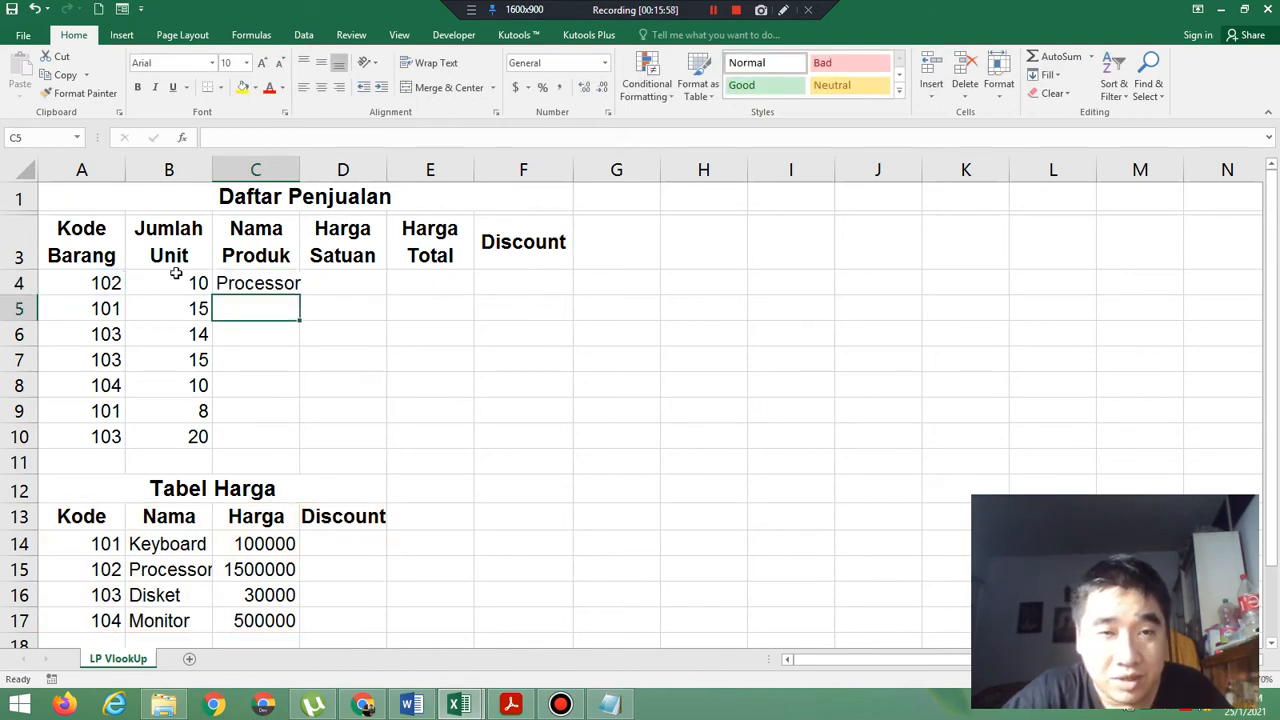
click(263, 284)
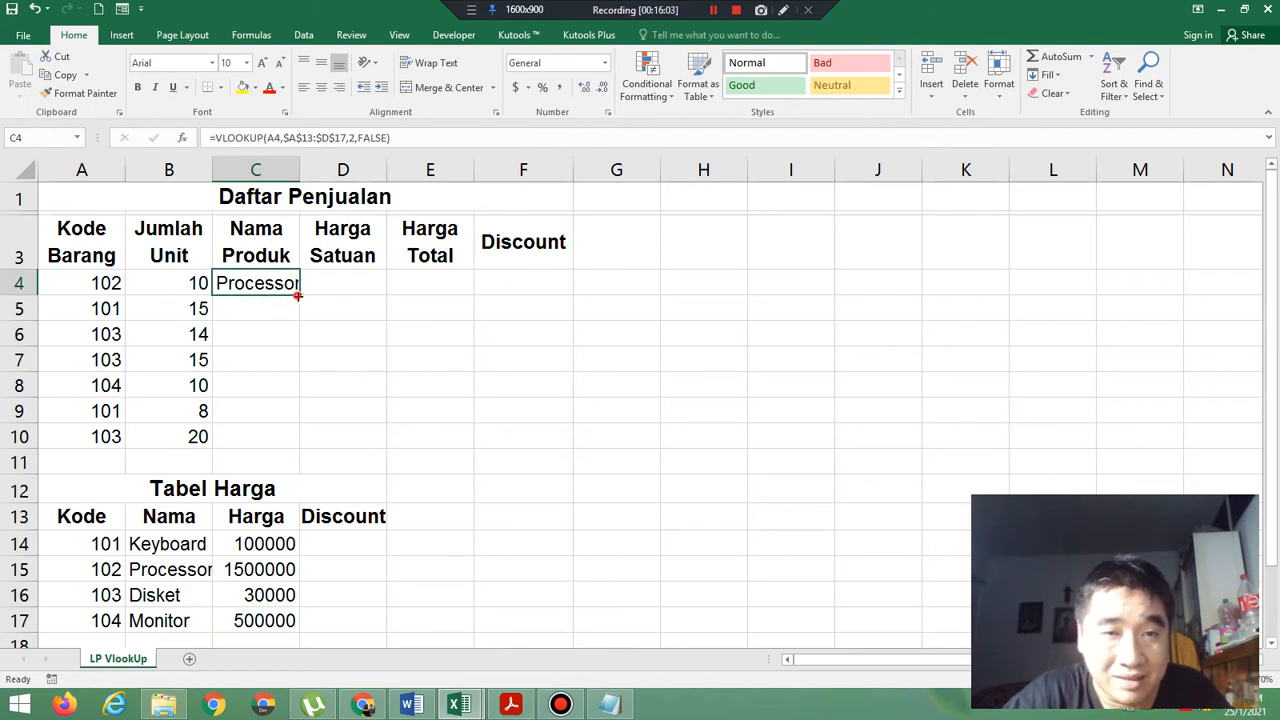
drag(297, 296, 303, 446)
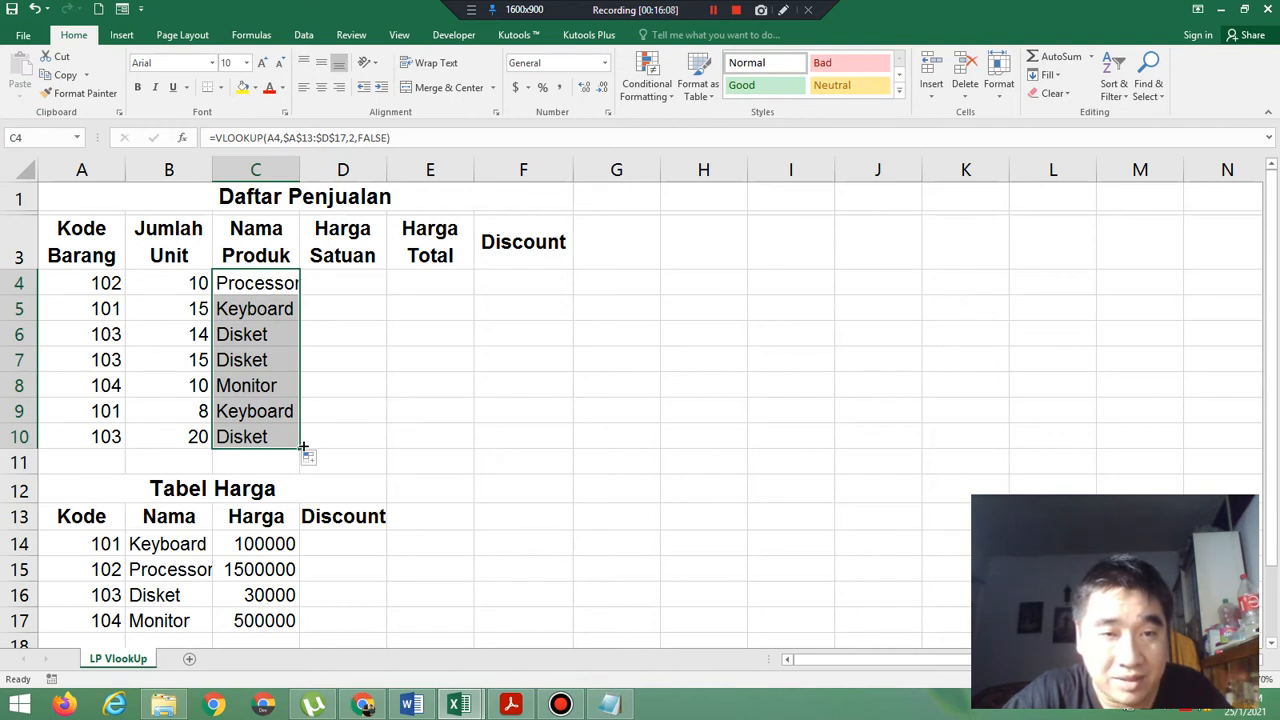
Check the filled Nama Produk cells against Tabel Harga and widen column C slightly so the longest product name fits.
click(114, 436)
click(168, 597)
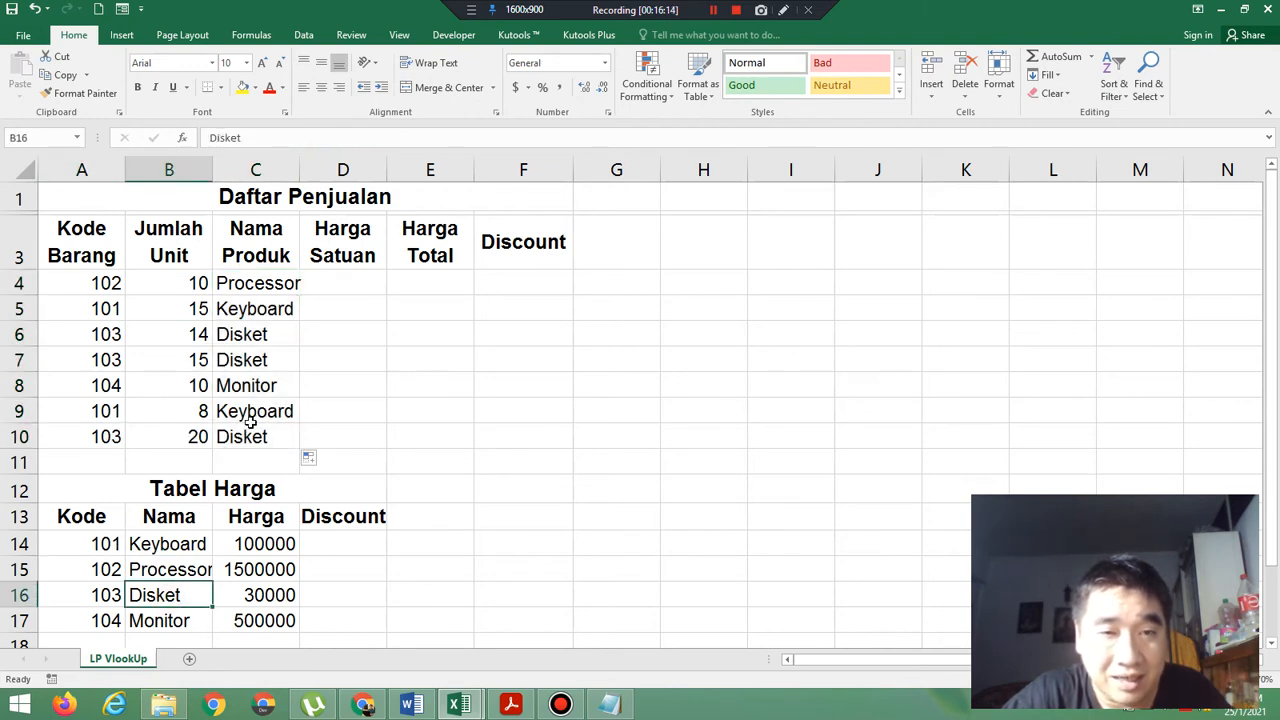
click(250, 436)
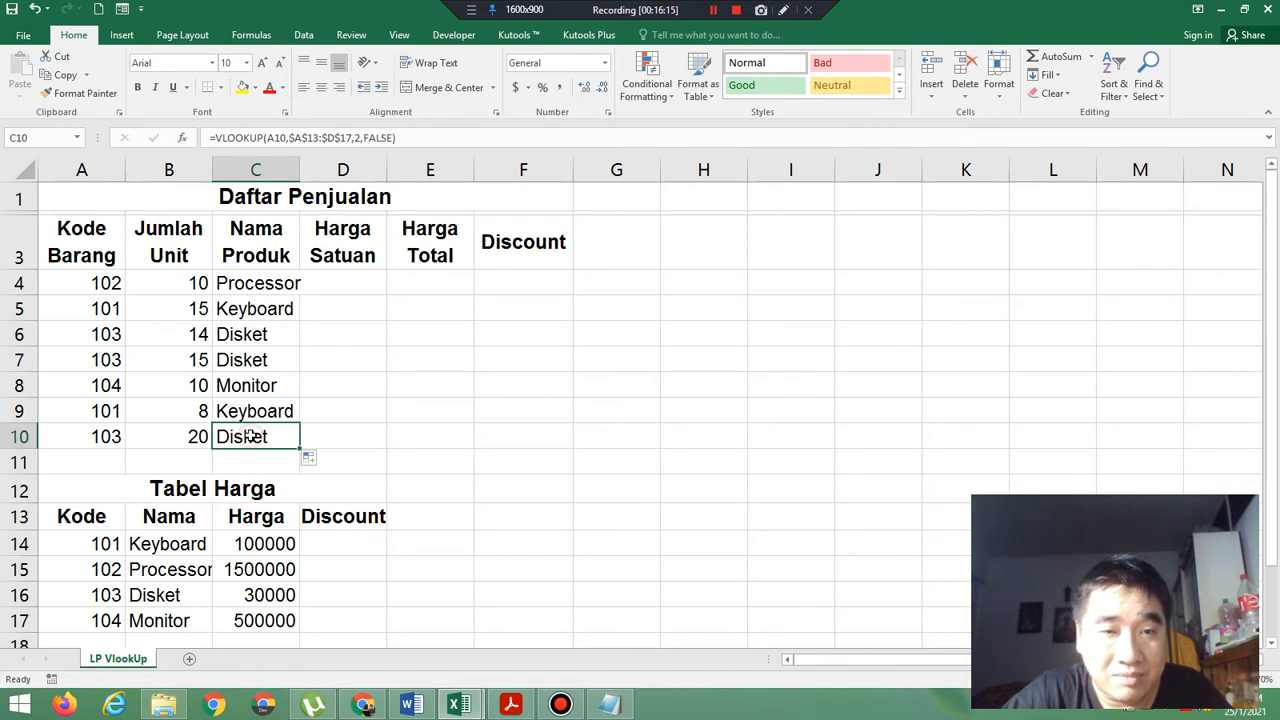
click(258, 340)
click(257, 364)
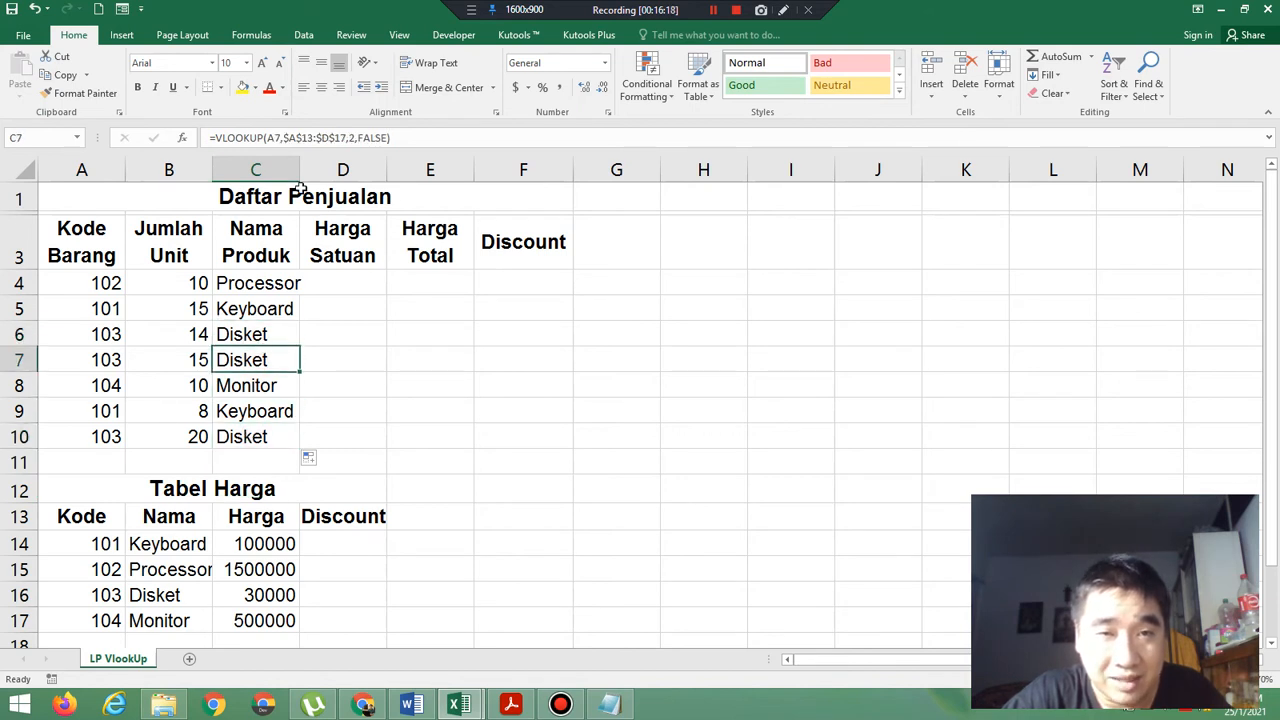
drag(298, 171, 306, 171)
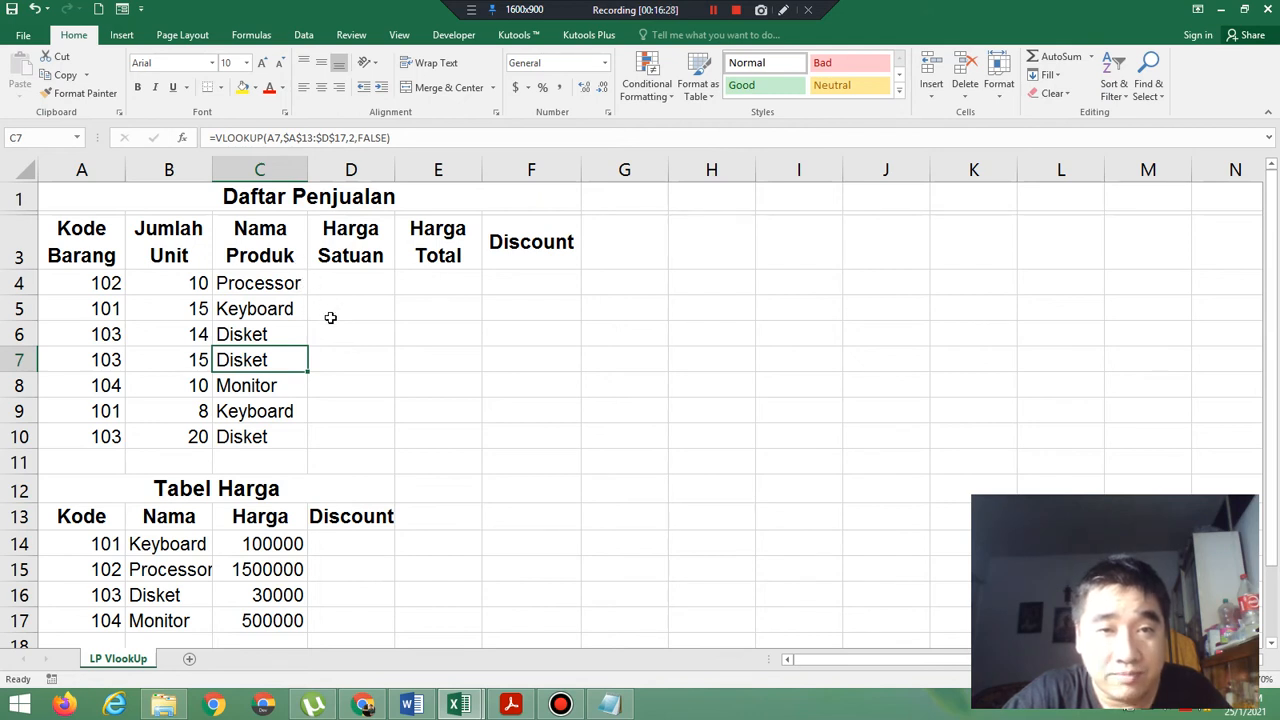
Consult the exercise PDF in Adobe Acrobat Reader and enter Tabel Harga discounts of 10% in D14 and 15% in D15.
click(346, 543)
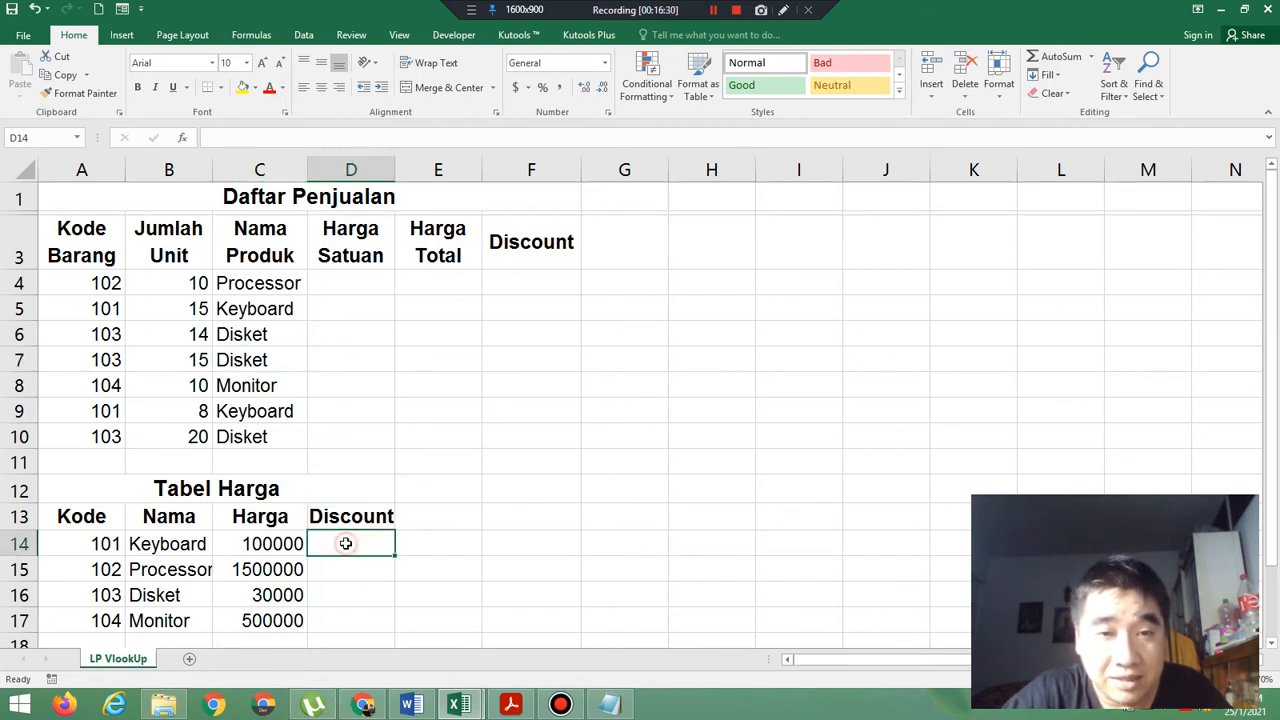
click(512, 705)
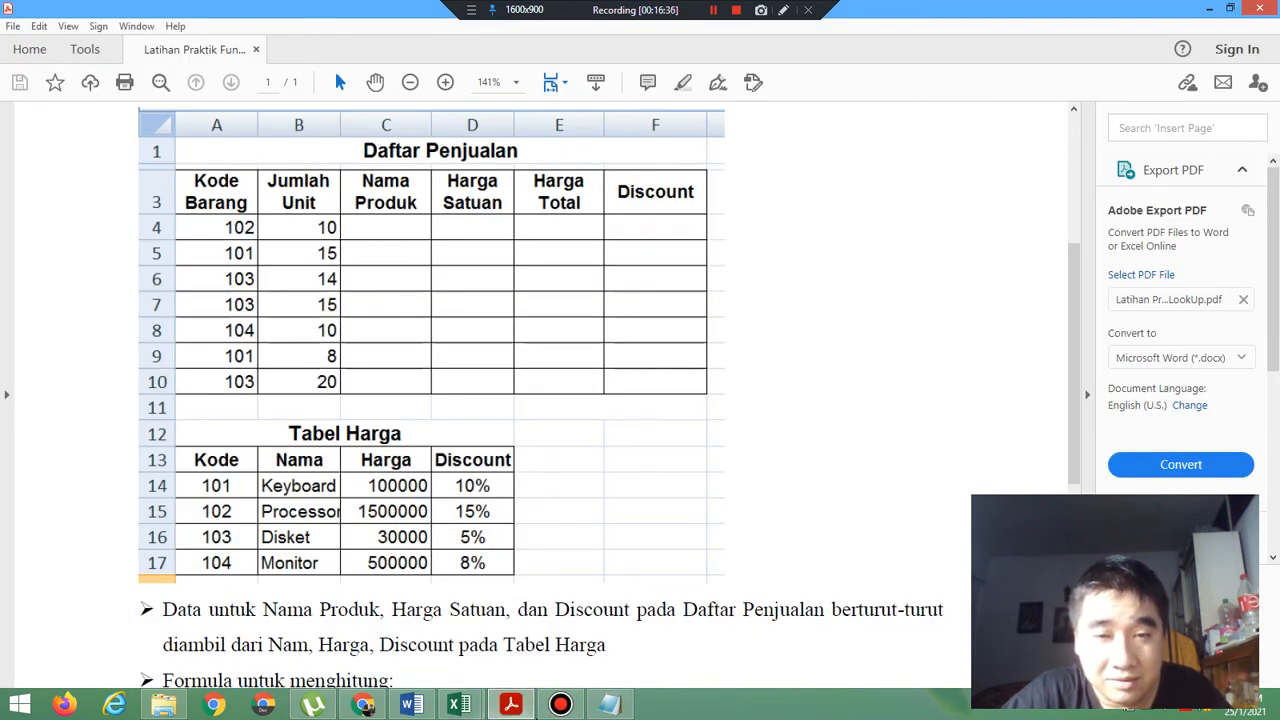
click(525, 707)
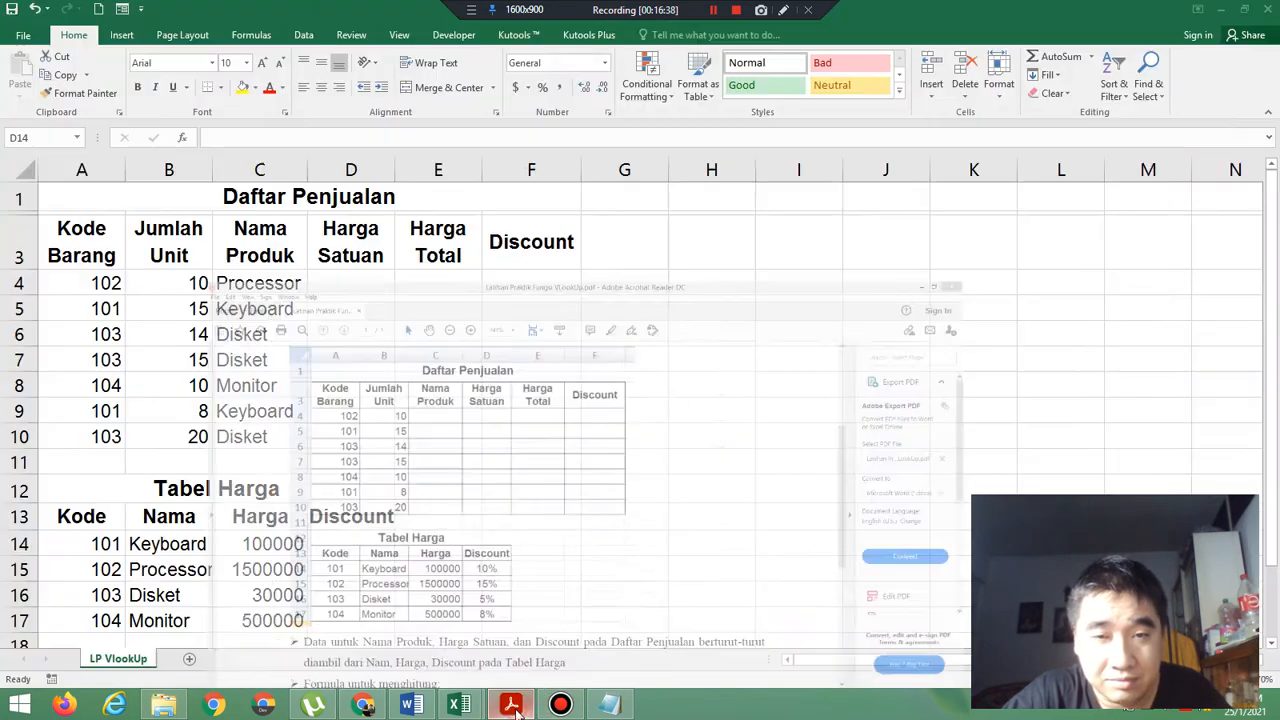
click(335, 546)
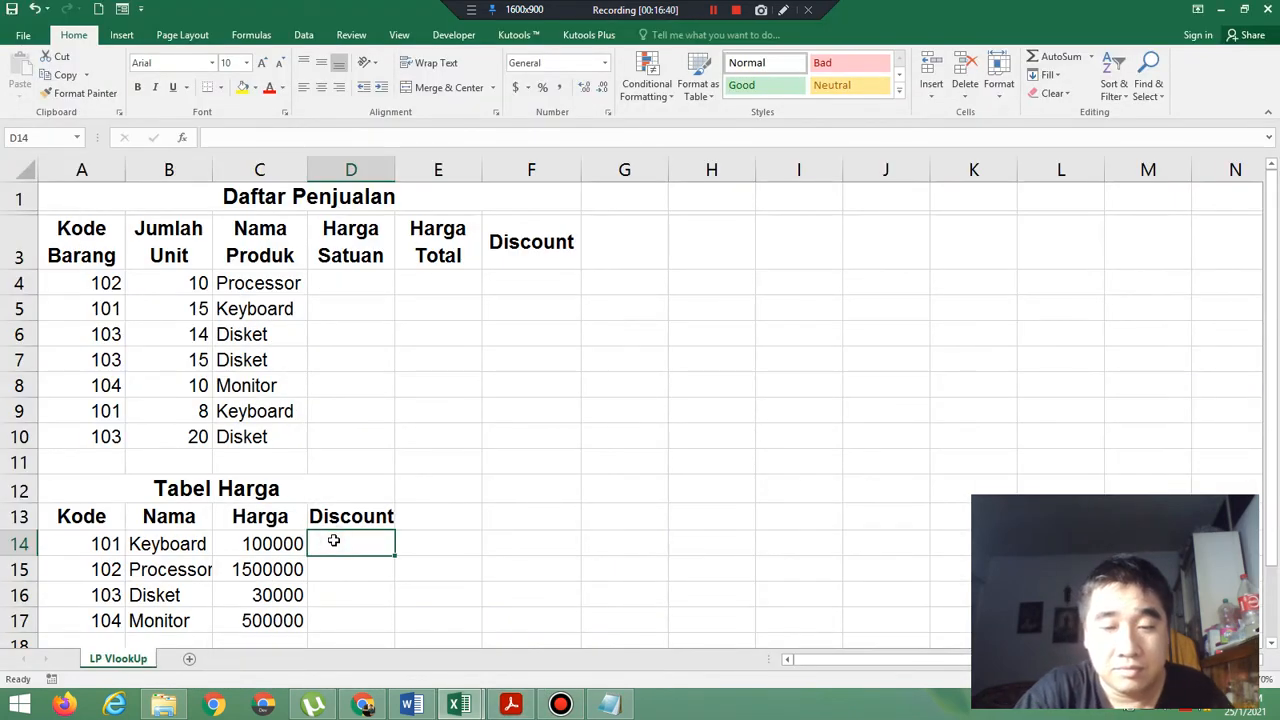
text(10%)
key(Return)
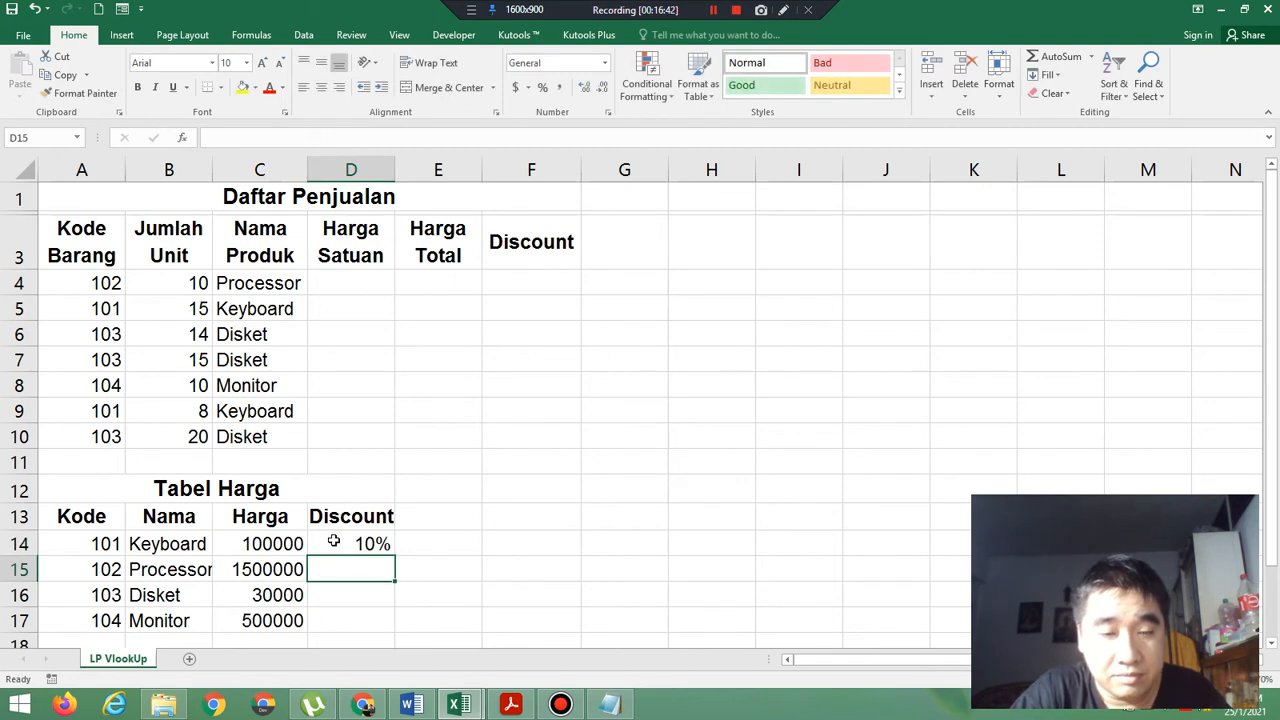
text(15%)
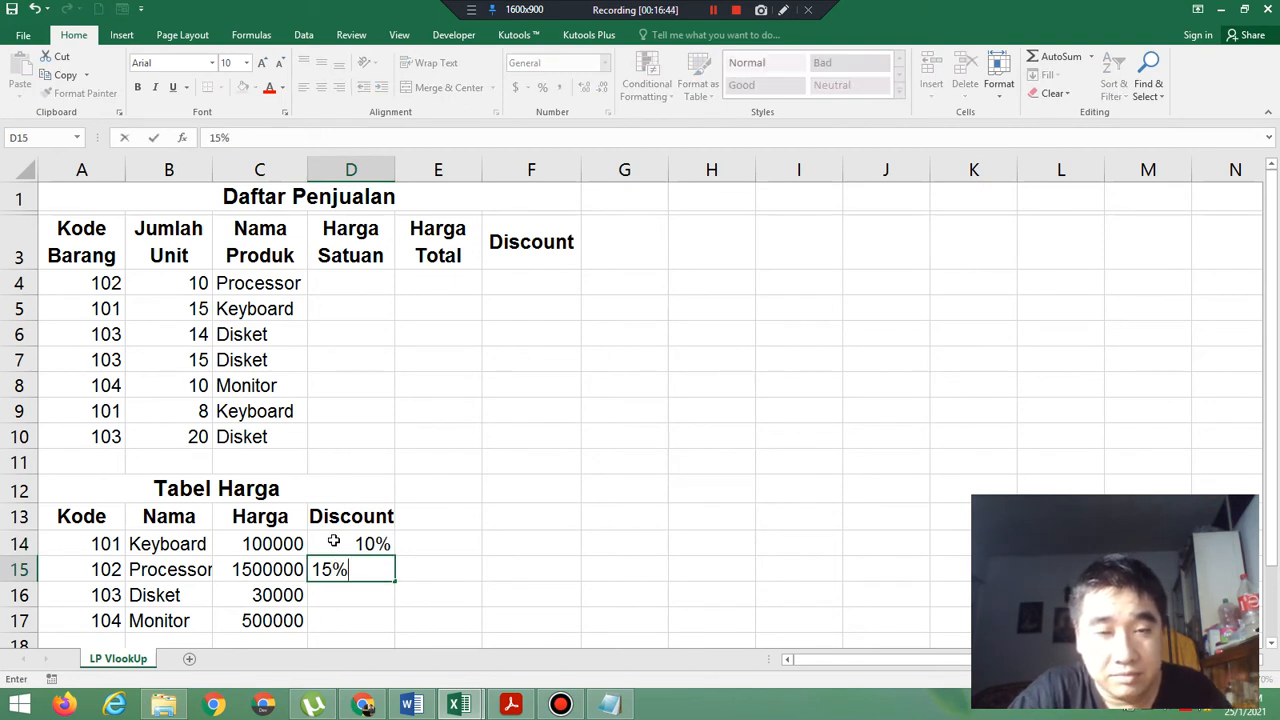
key(Return)
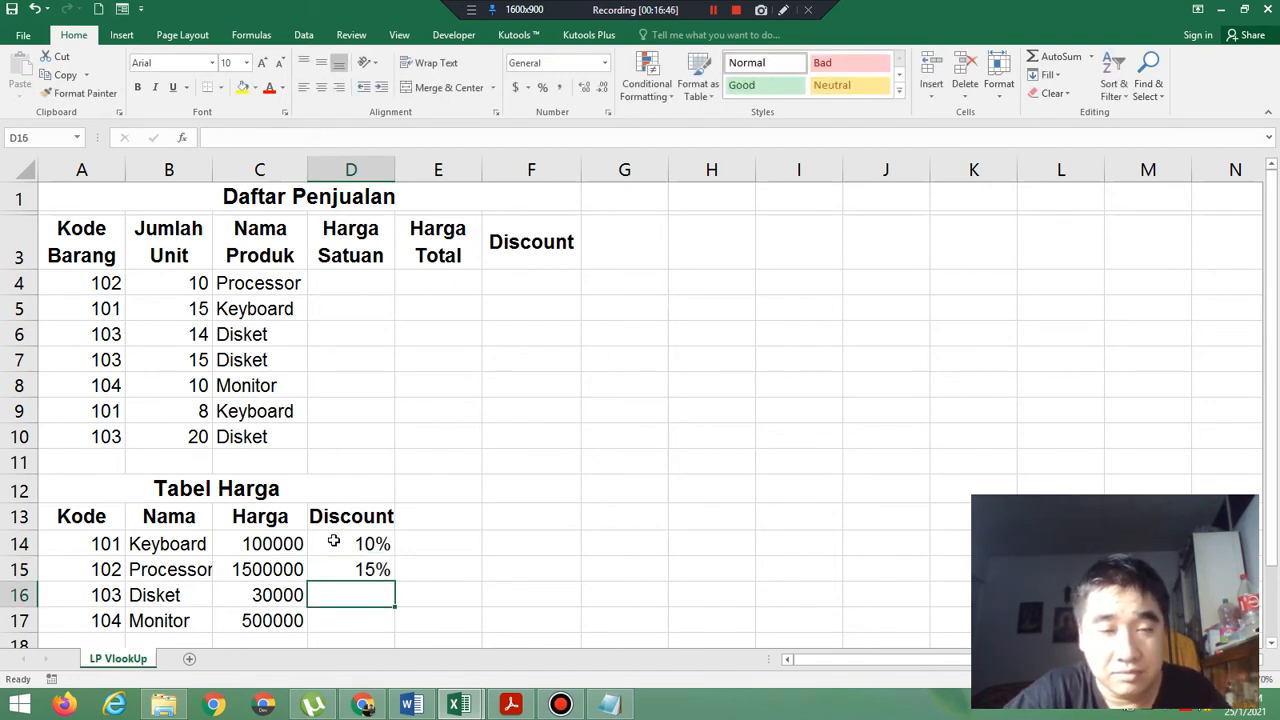
Recheck the exercise PDF and enter the remaining Tabel Harga discounts, 5% in D16 and 8% in D17.
click(508, 706)
click(508, 706)
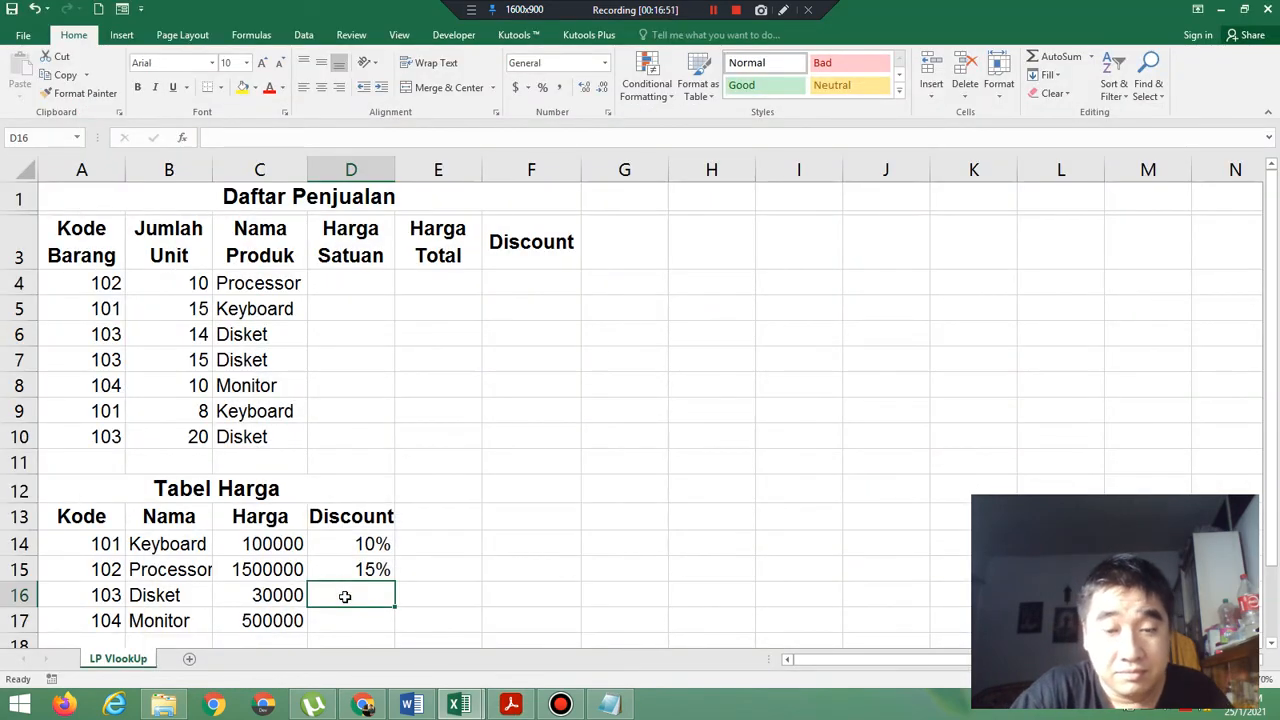
text(5%)
key(Return)
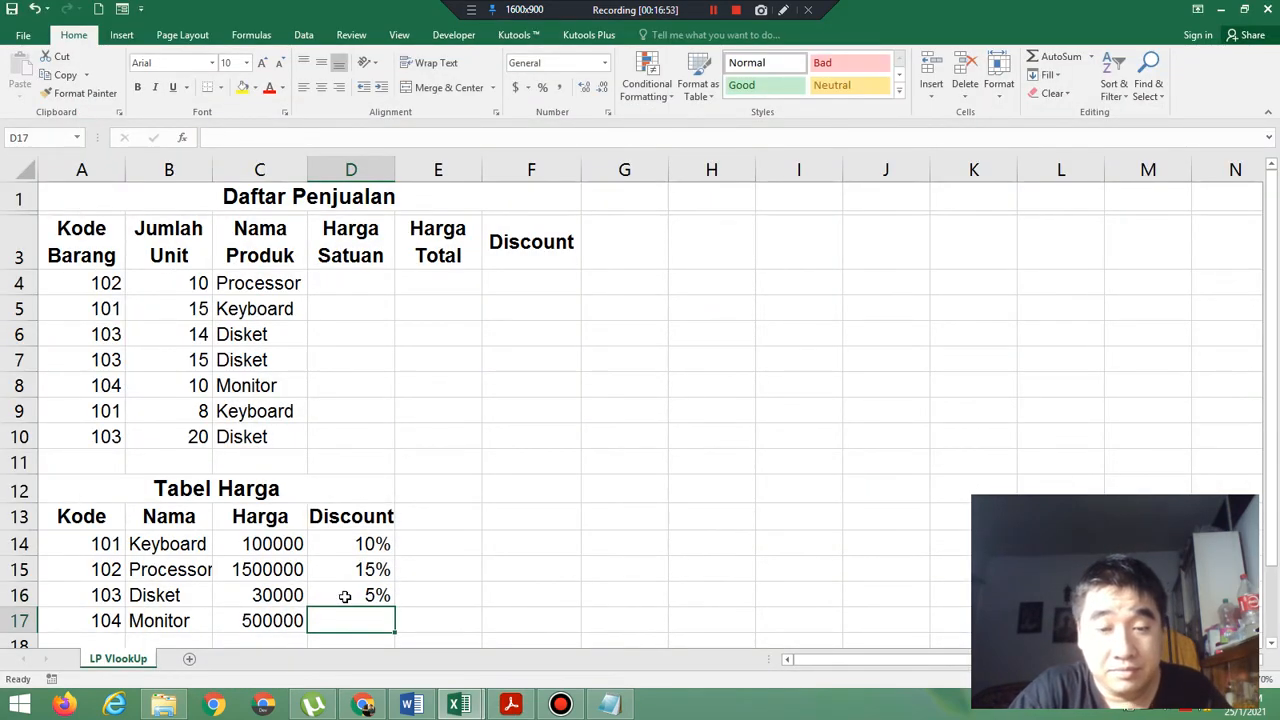
text(8%)
key(Return)
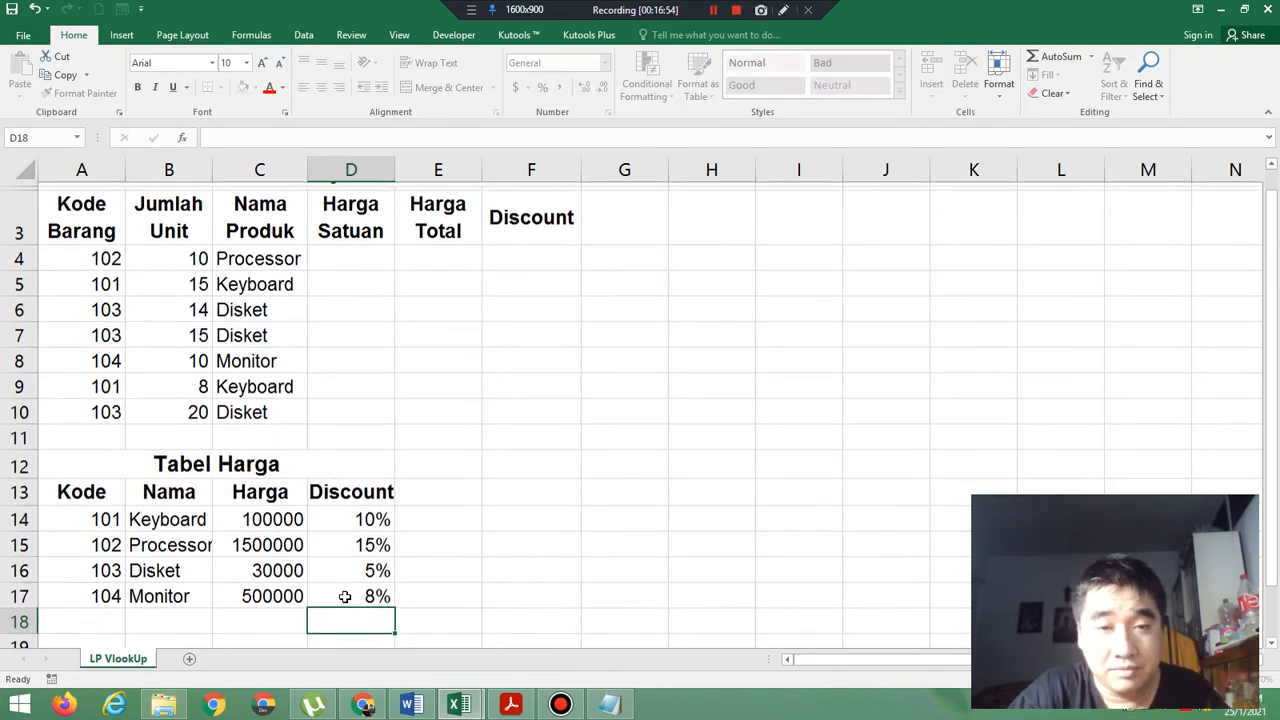
Compare Tabel Harga with the exercise PDF and center the Kode values A14:A17 and the Discount values D14:D17.
click(511, 705)
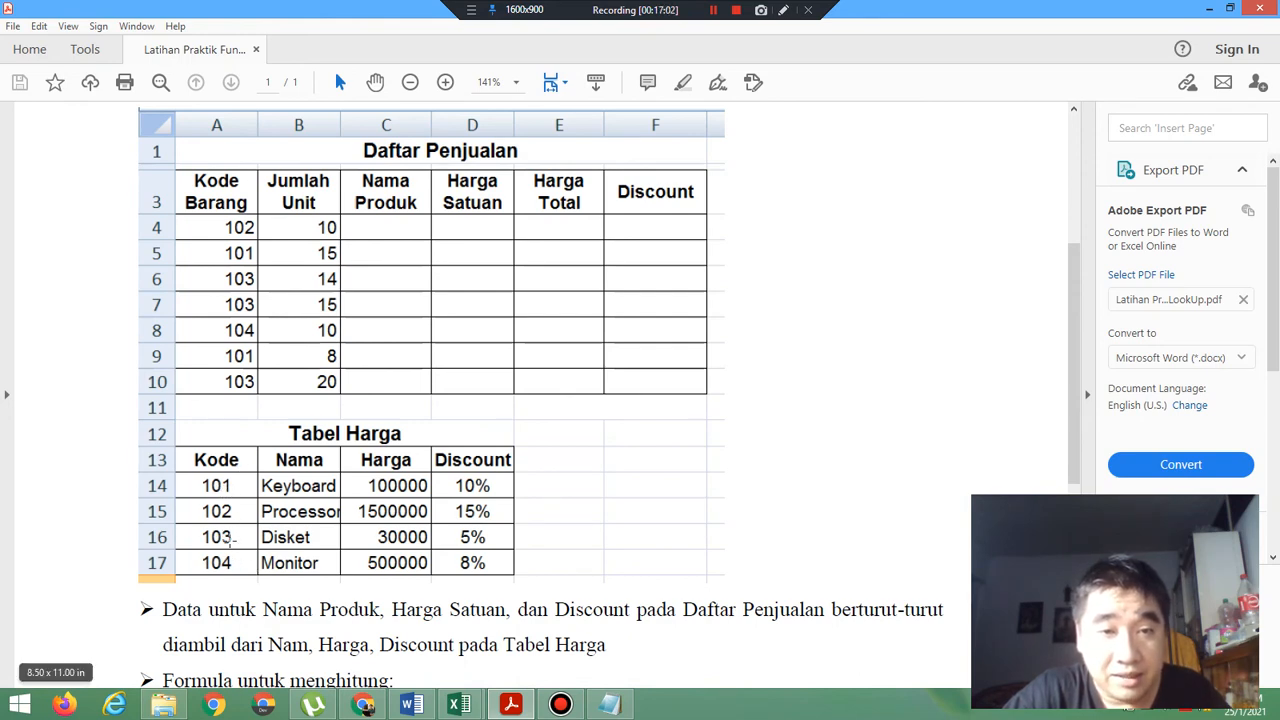
mouse_move(524, 700)
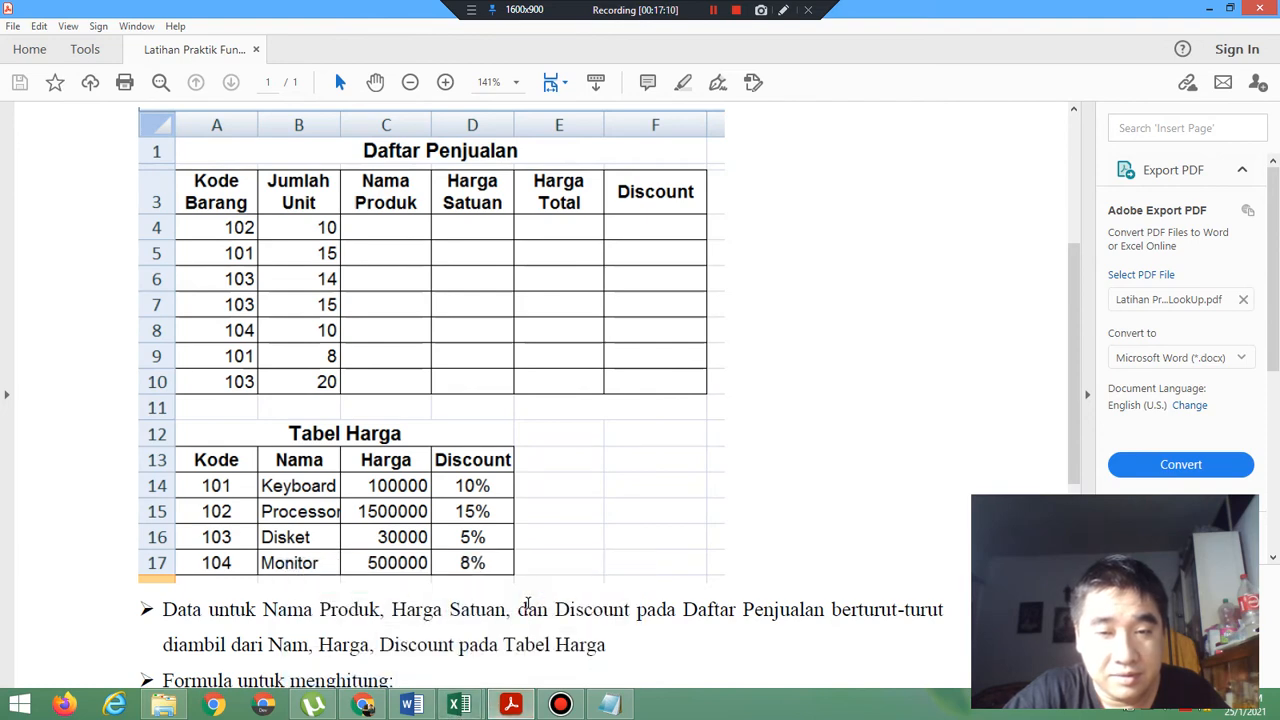
click(495, 708)
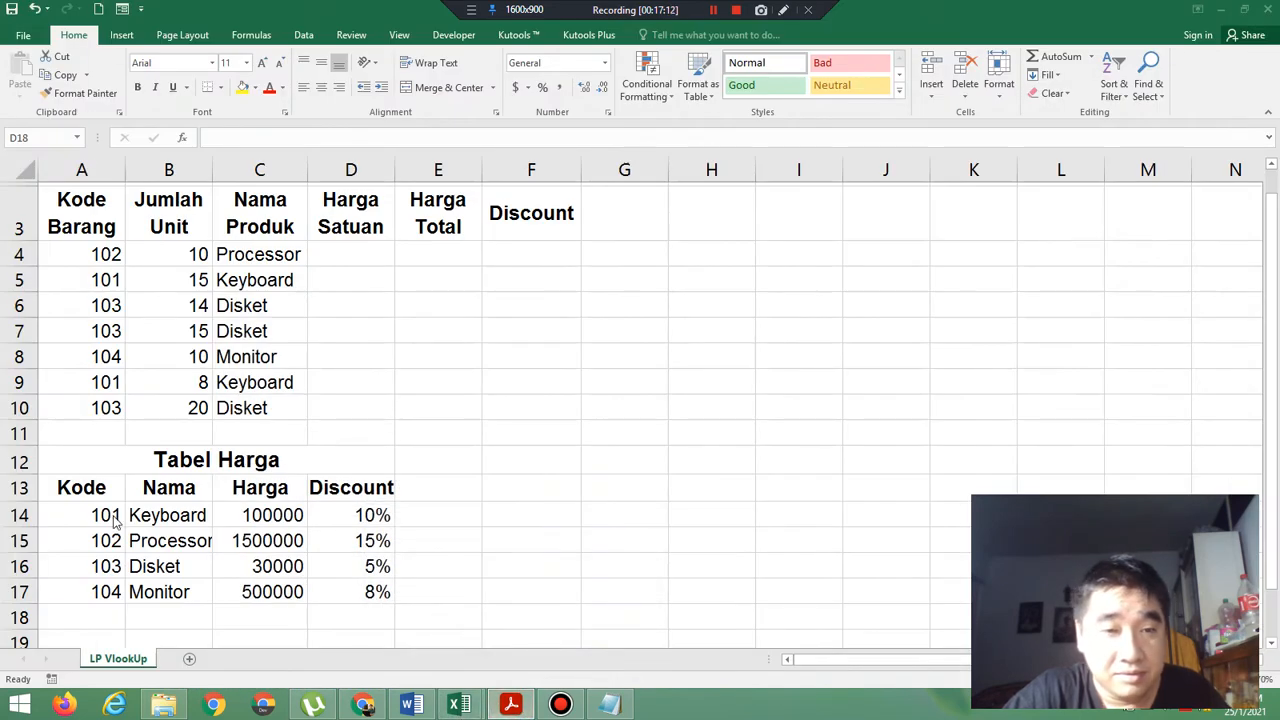
drag(110, 517, 103, 586)
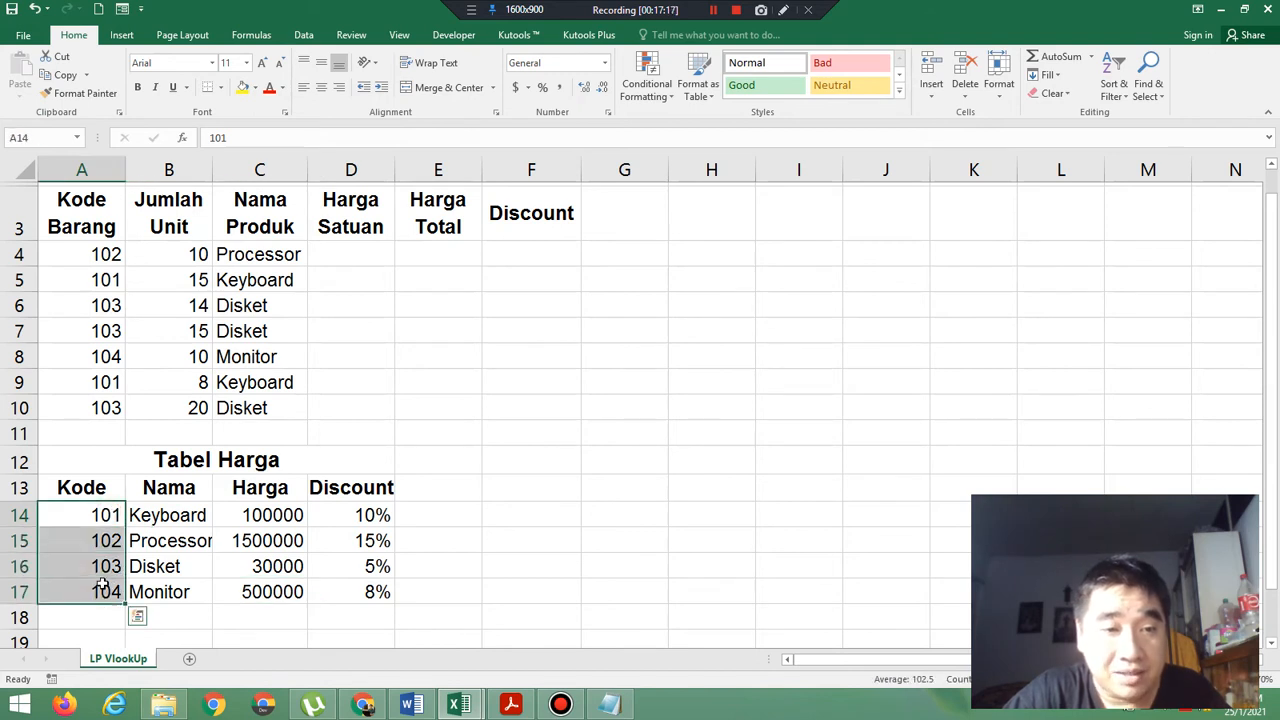
click(322, 89)
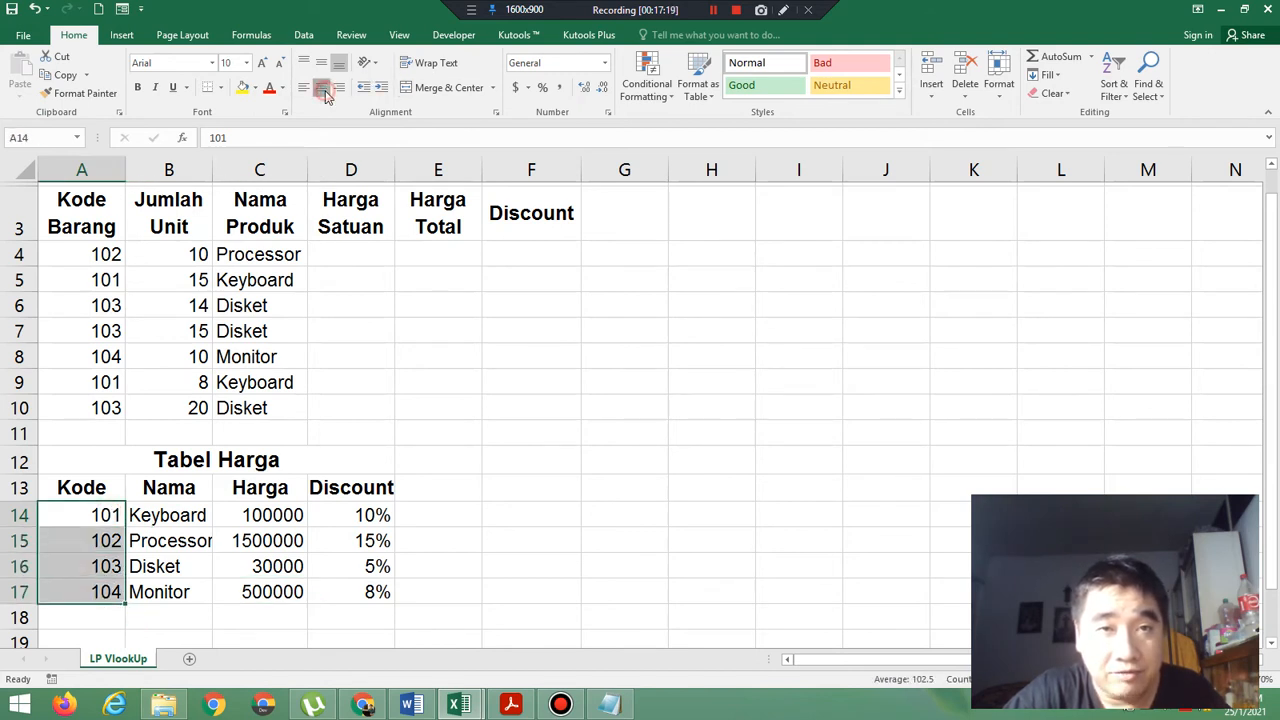
click(335, 509)
drag(335, 509, 337, 587)
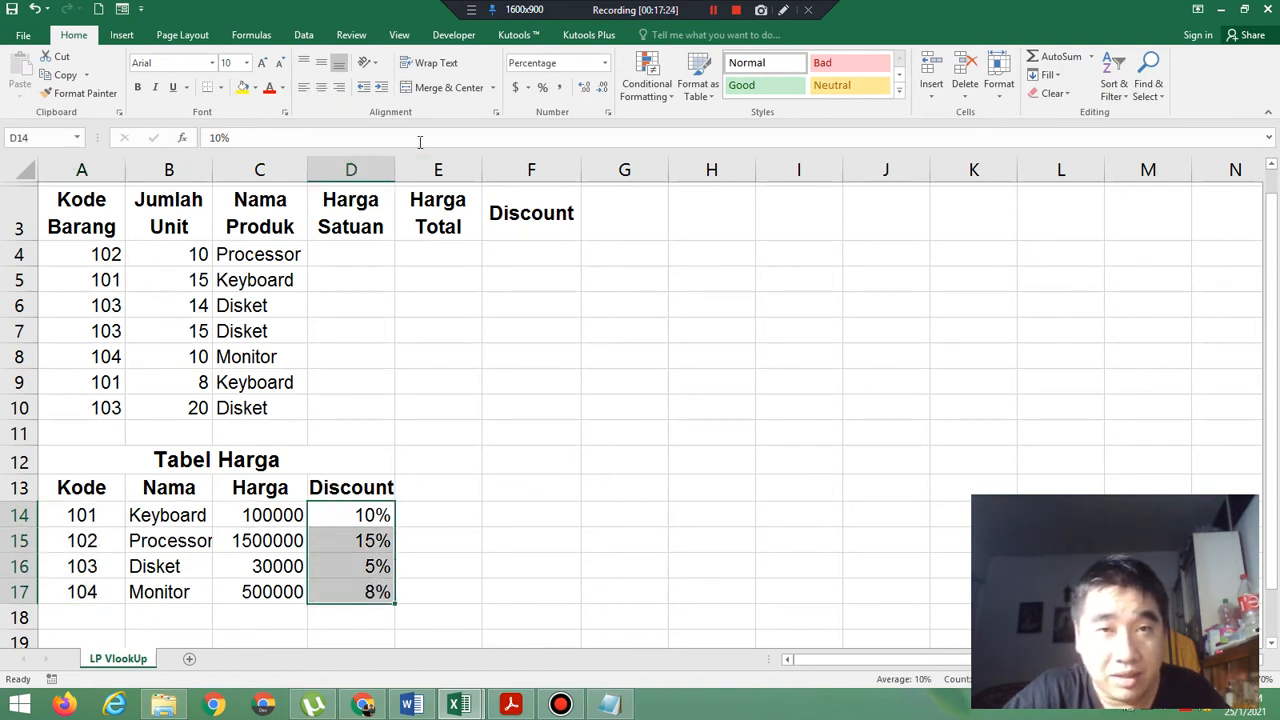
click(321, 87)
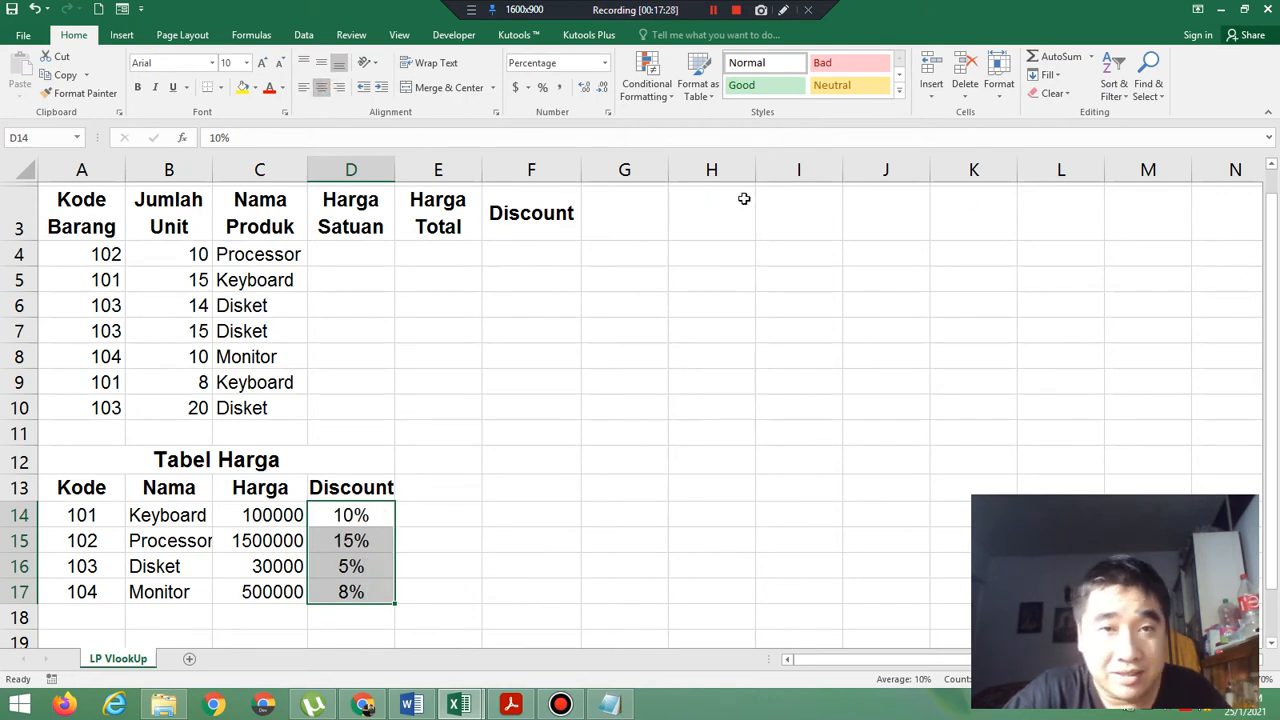
Start the Harga Satuan formula in D4 as =VLookUp(A4, using the Kode Barang cell as lookup value.
click(346, 255)
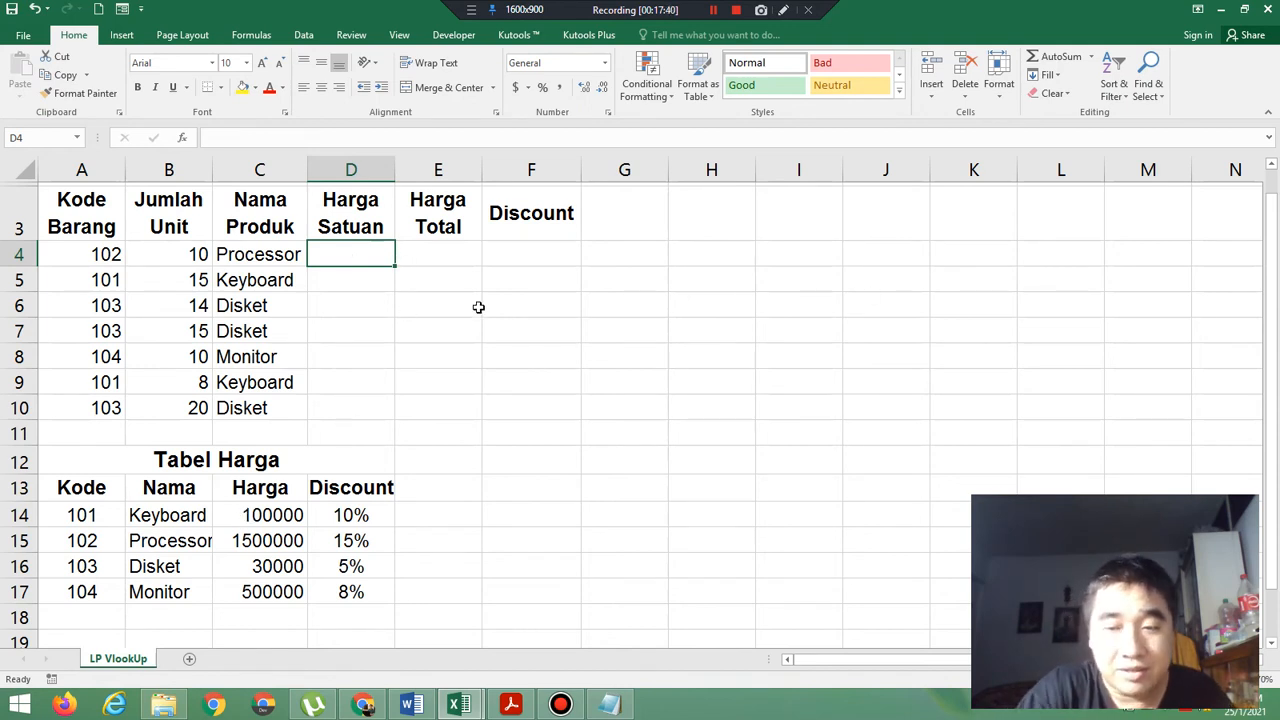
text(=)
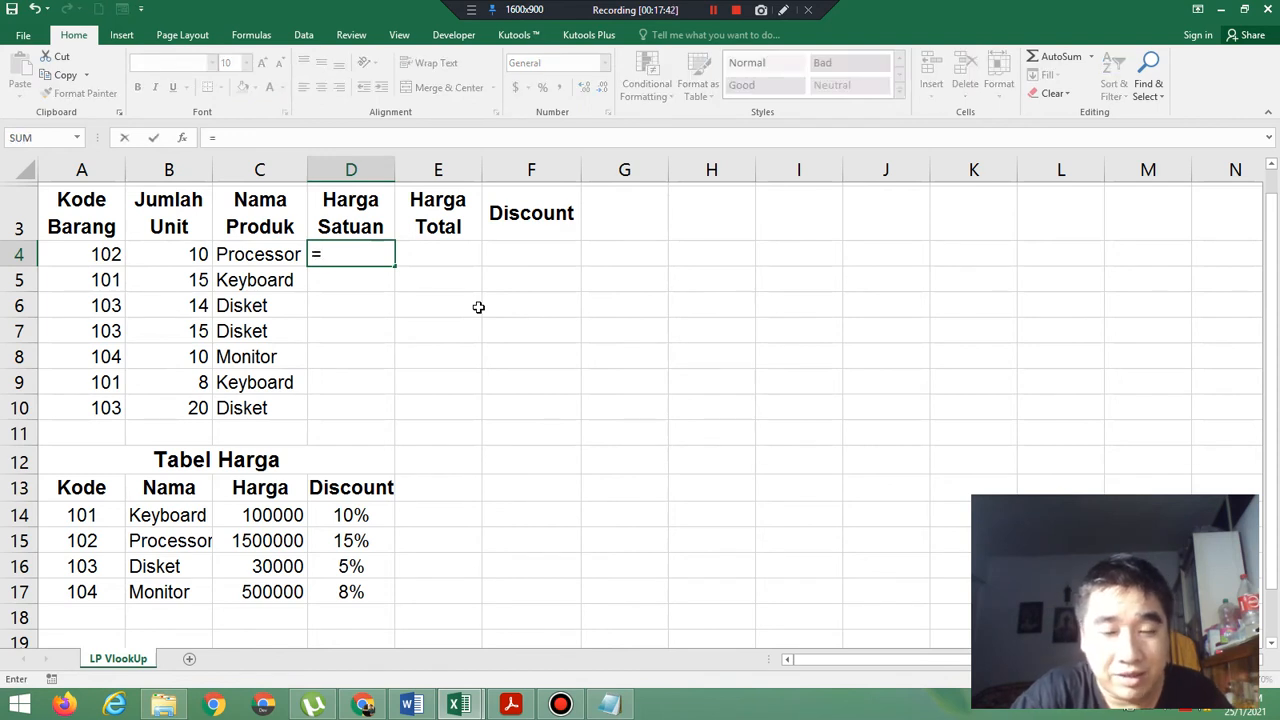
text(VLook)
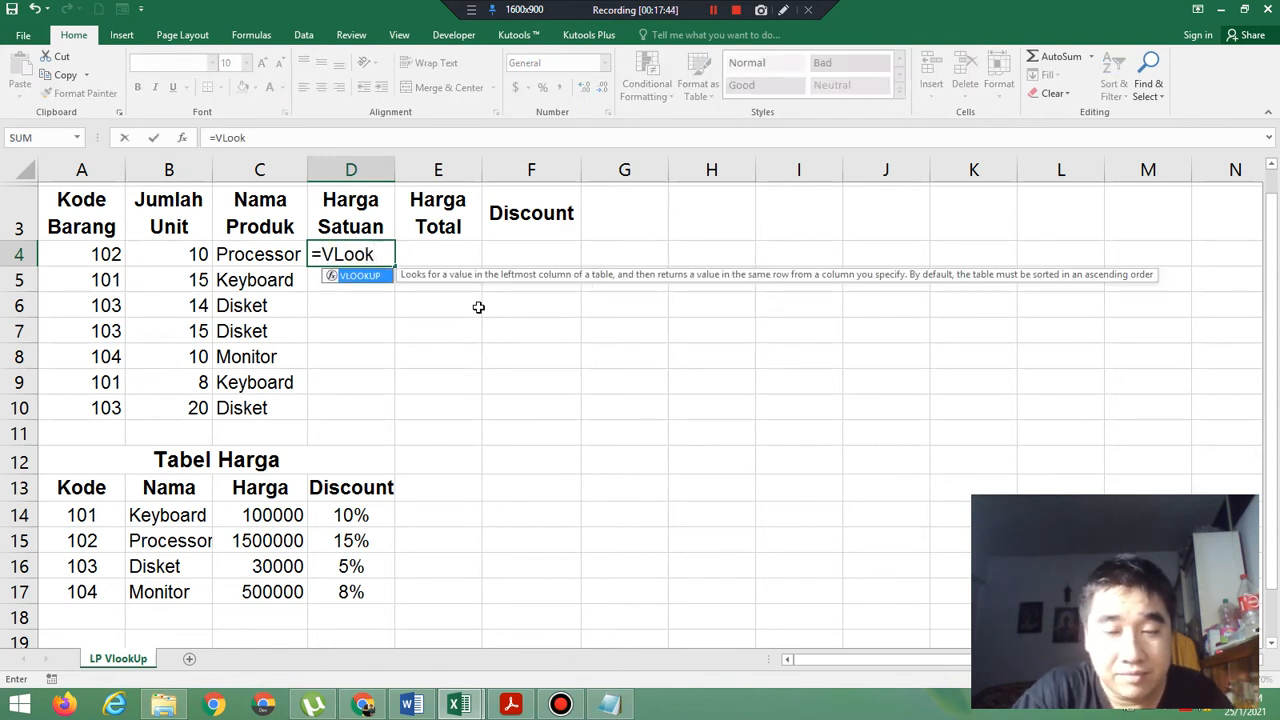
text(Up()
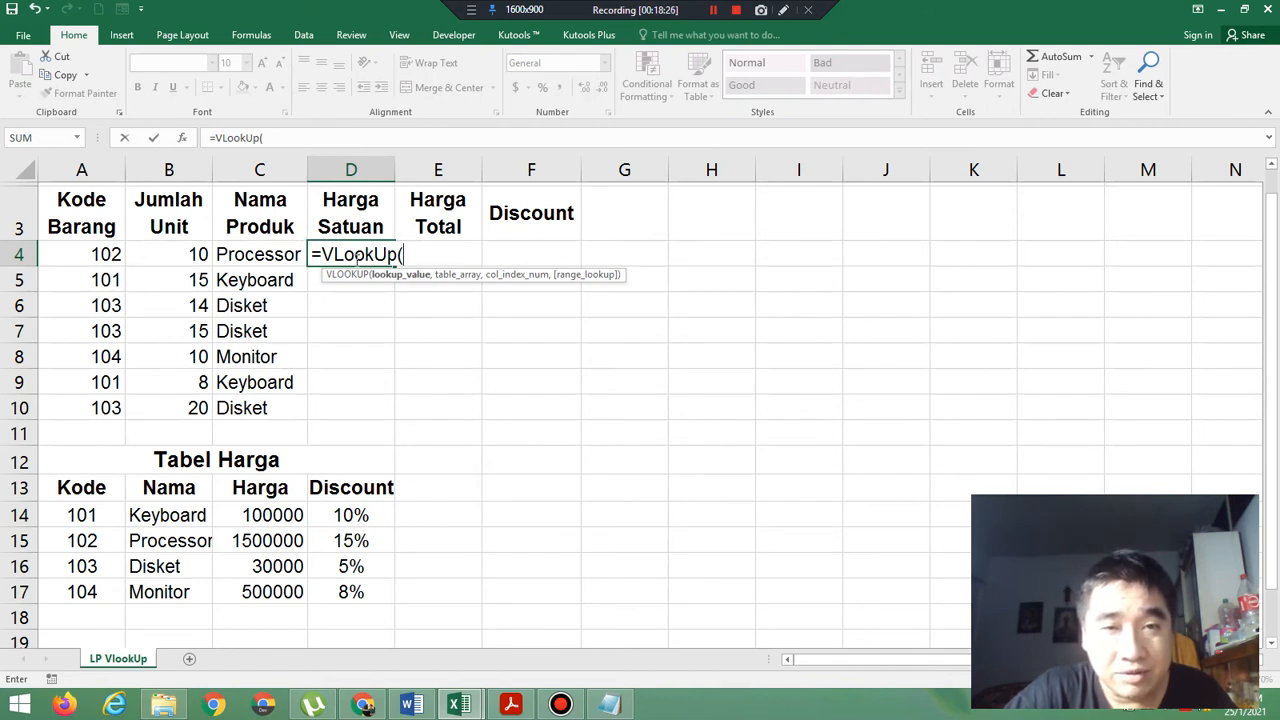
click(96, 254)
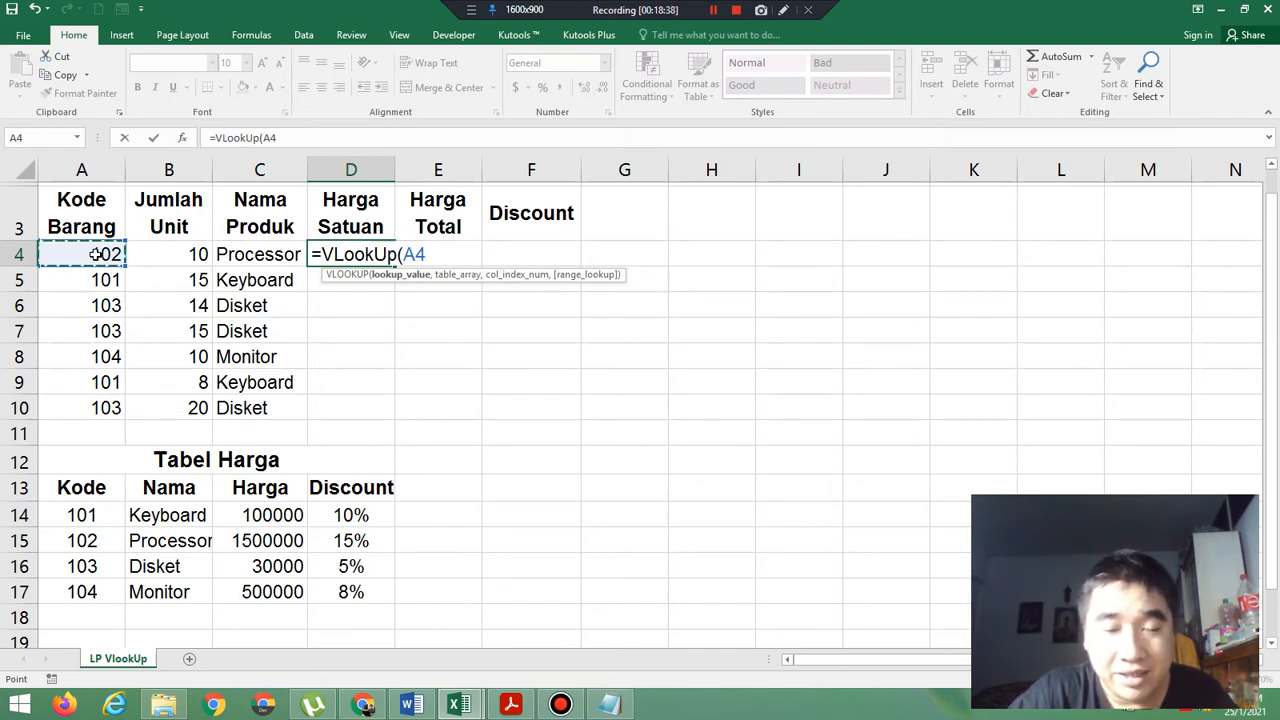
text(,)
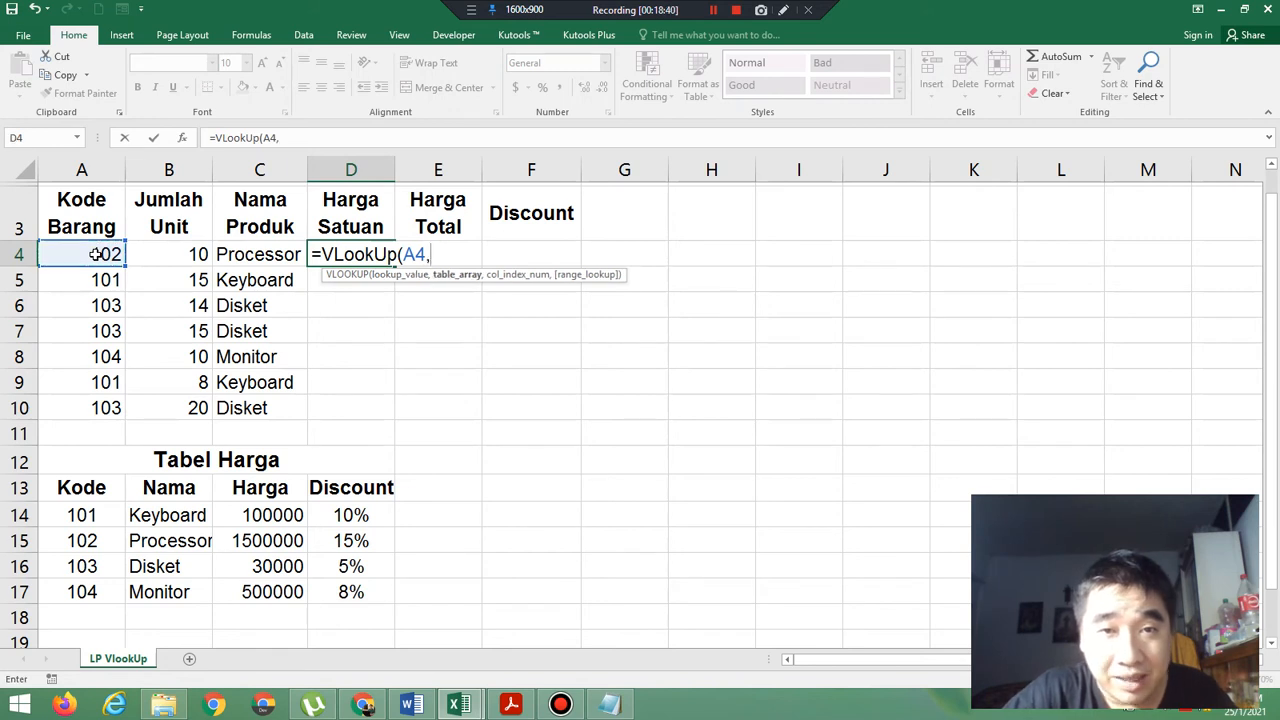
Add the Tabel Harga range A13:D17 as the D4 formula's table array and make it absolute as $A$13:$D$17.
click(93, 486)
drag(93, 486, 338, 586)
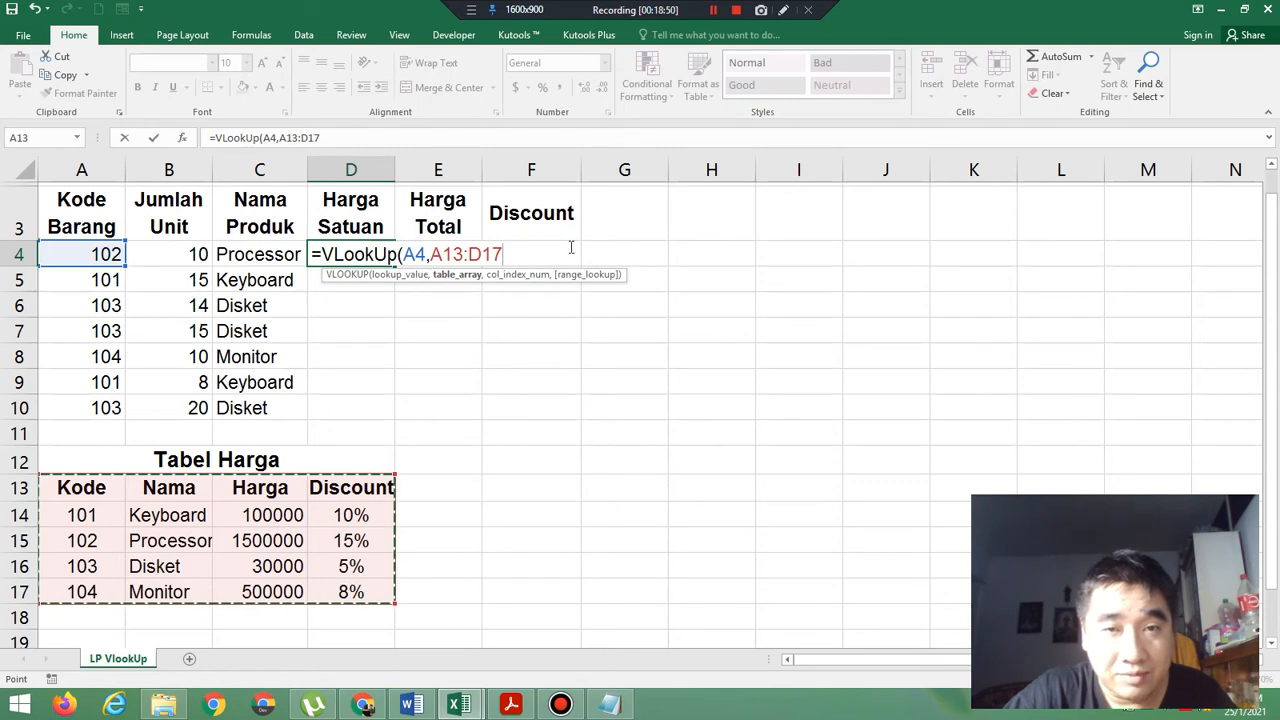
drag(433, 254, 503, 254)
key(F4)
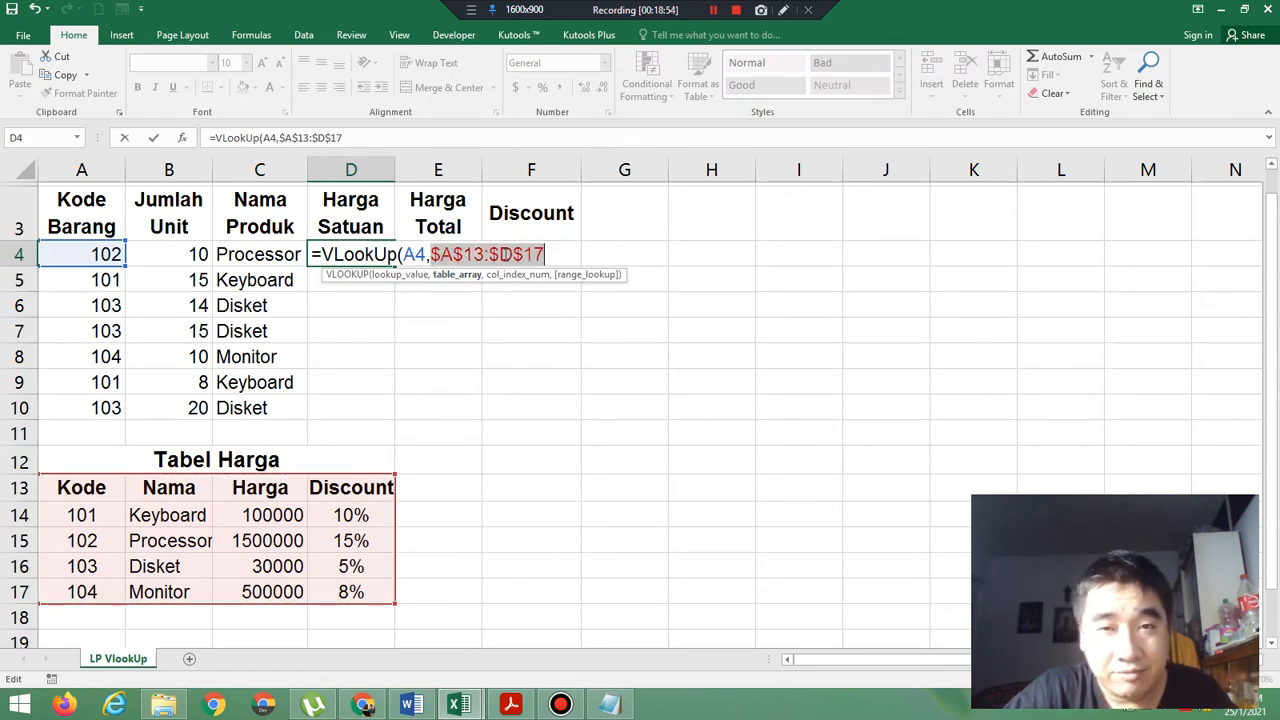
click(550, 255)
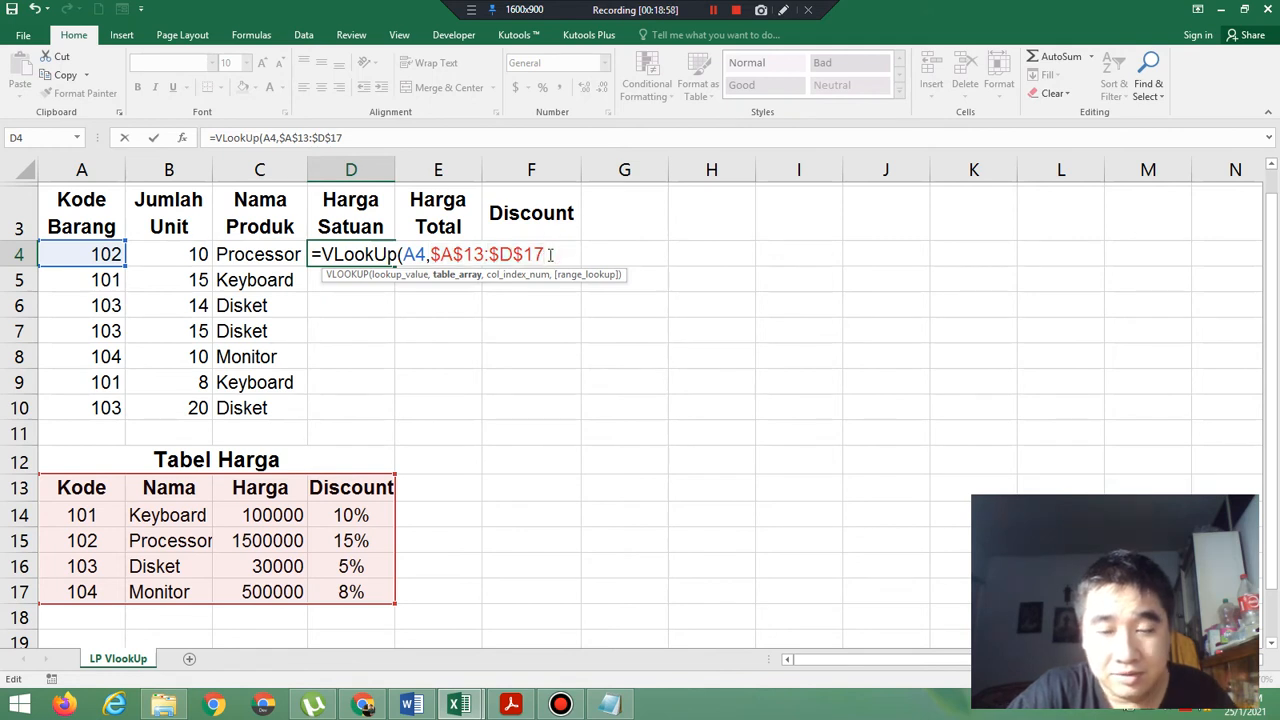
Complete the D4 formula with column index 3 and False, and fill it down the Harga Satuan column to D10.
text(,)
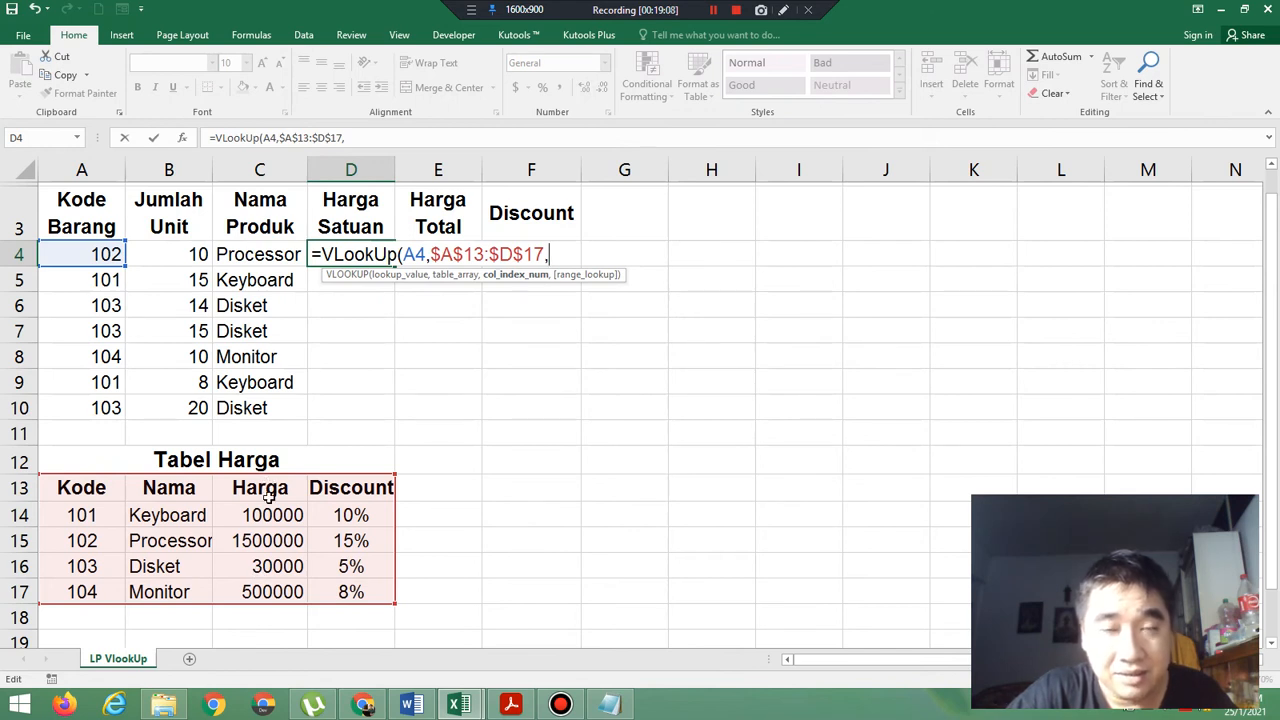
text(3,)
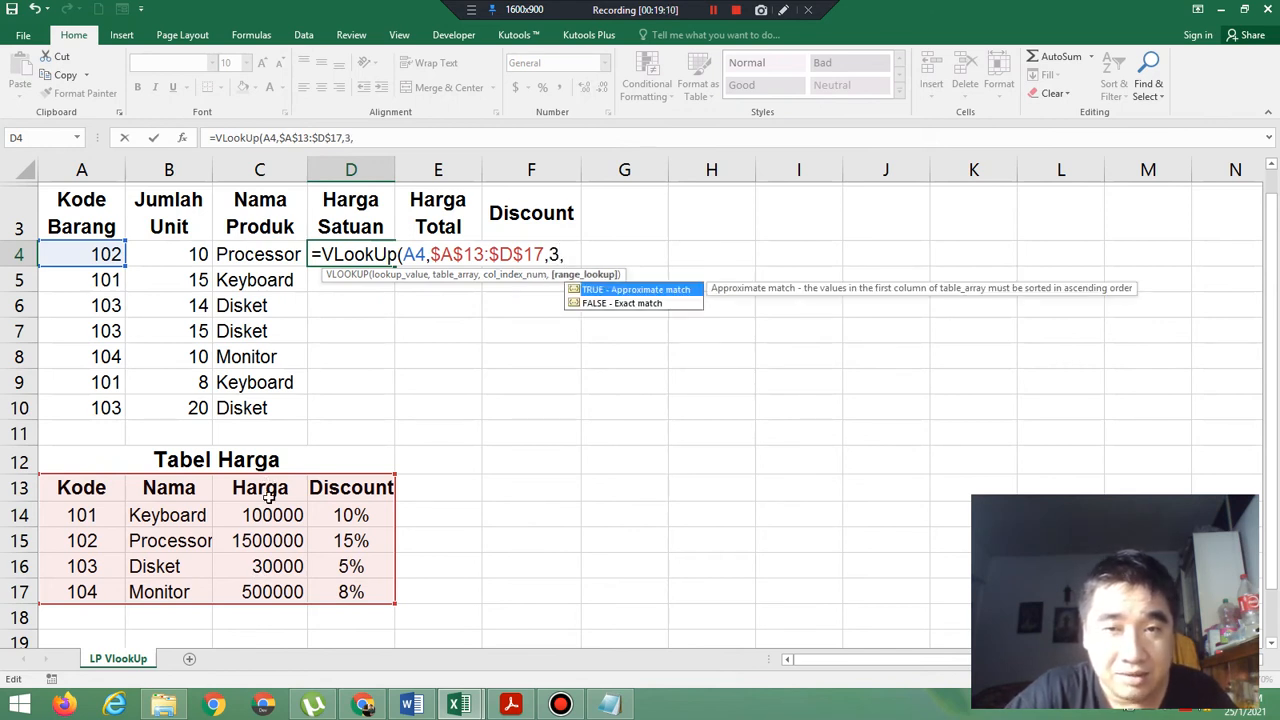
text(Fals)
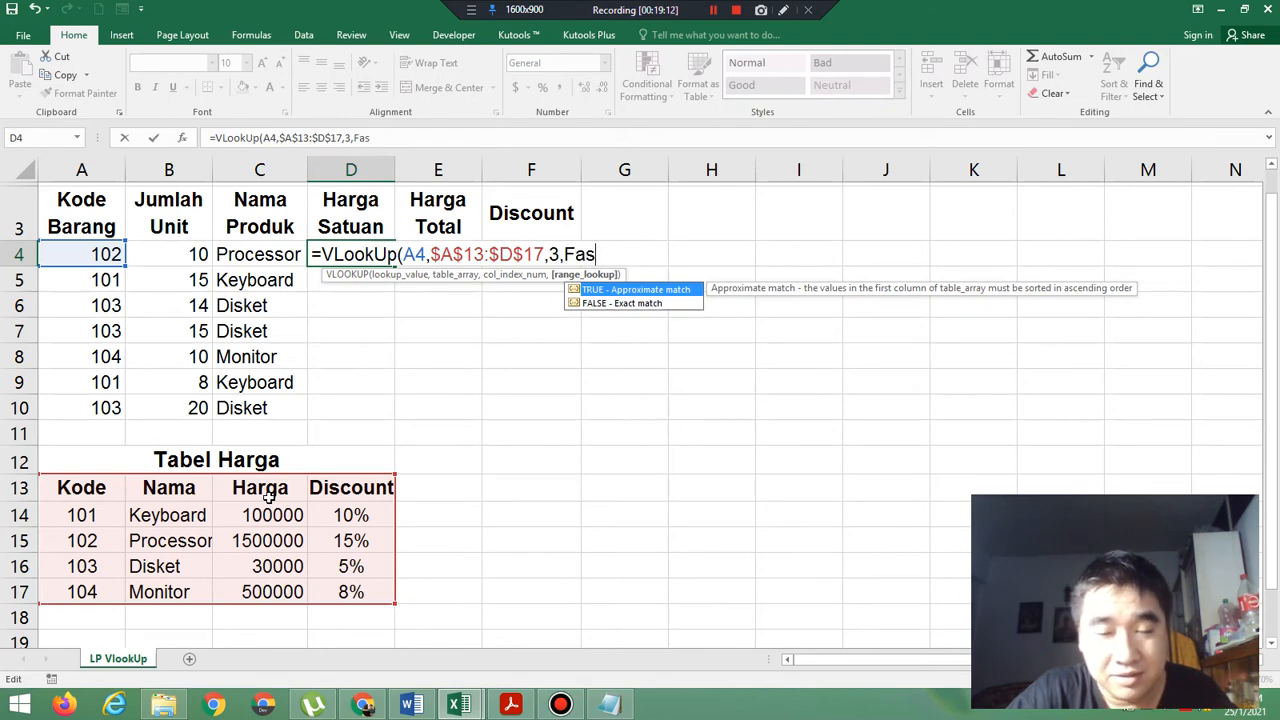
key(BackSpace)
text(lse))
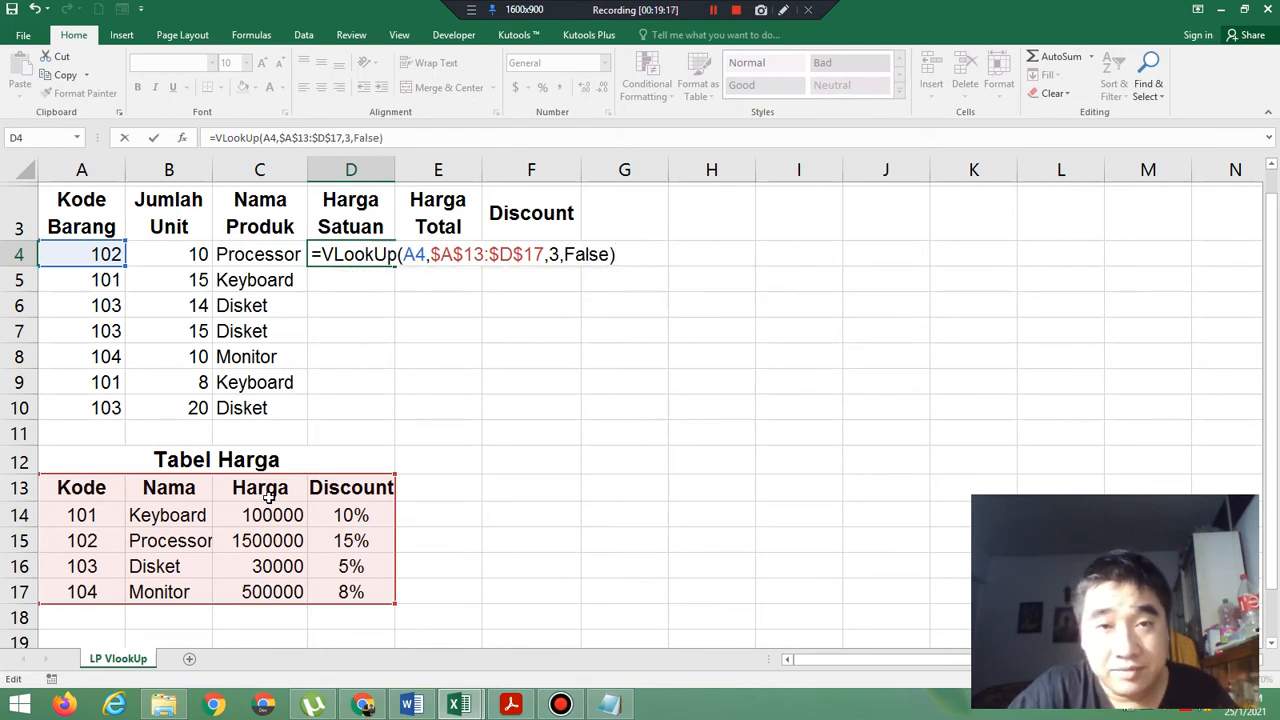
key(Return)
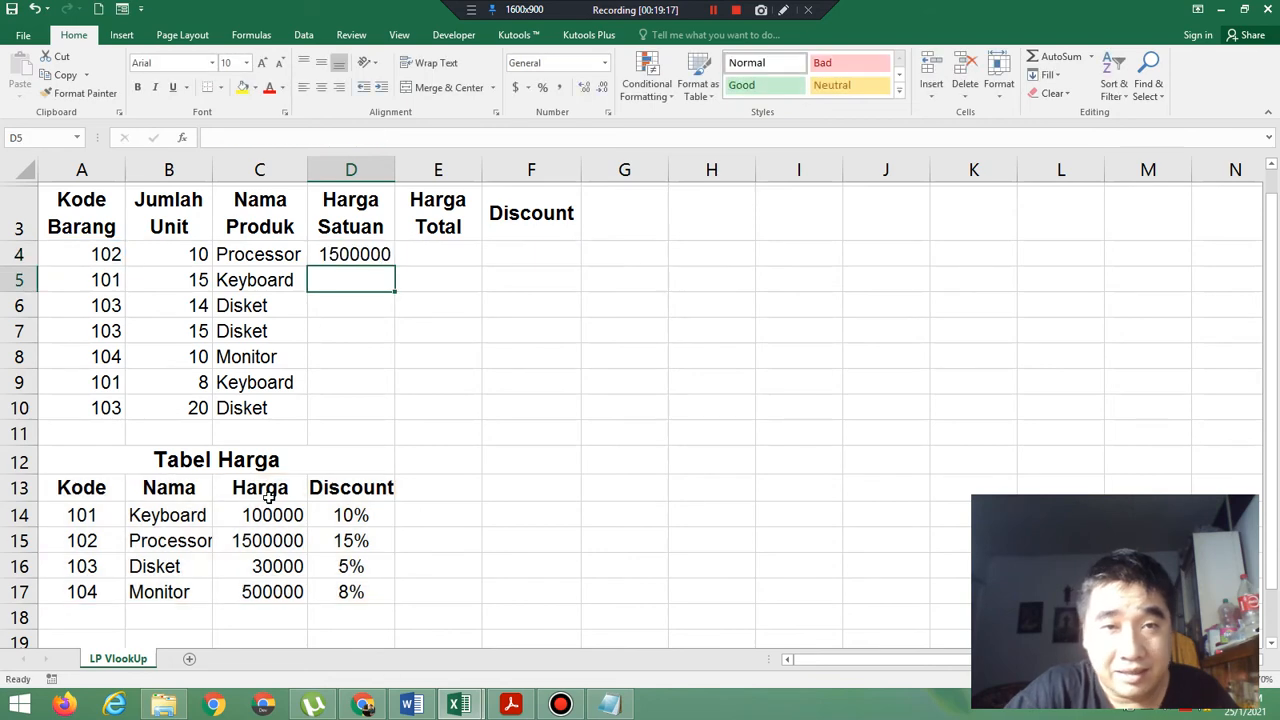
click(357, 257)
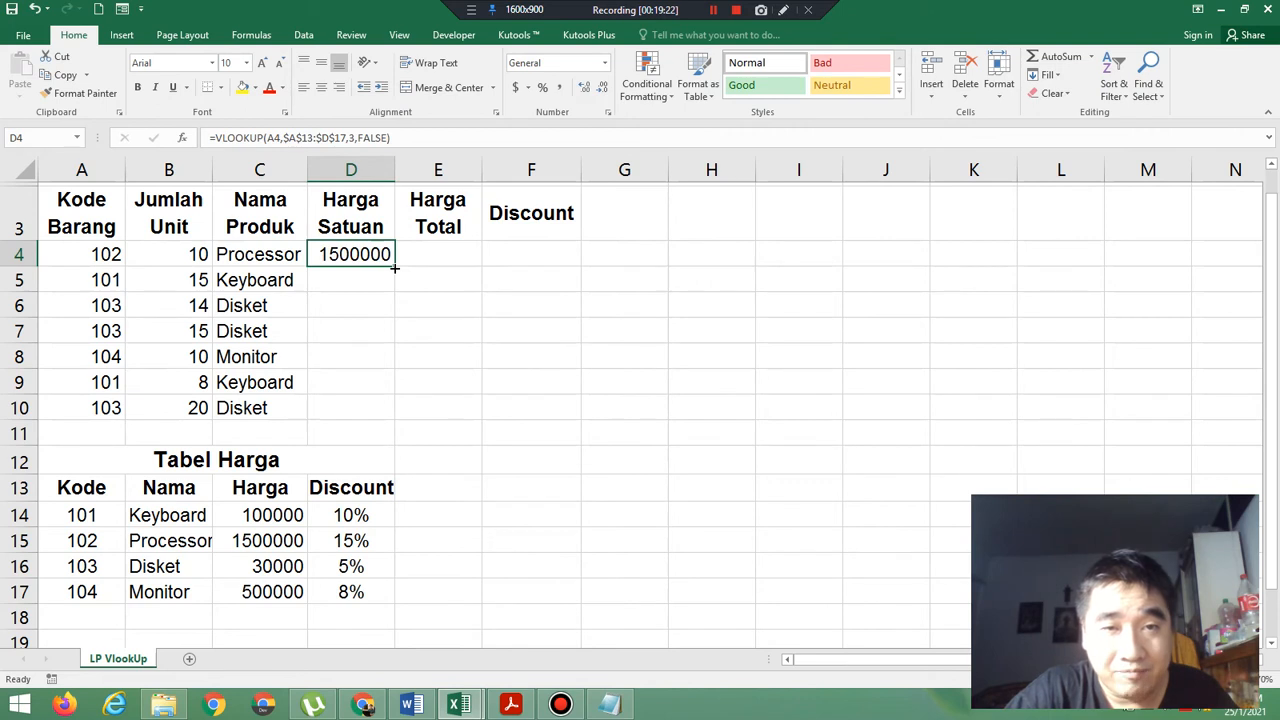
drag(395, 268, 397, 423)
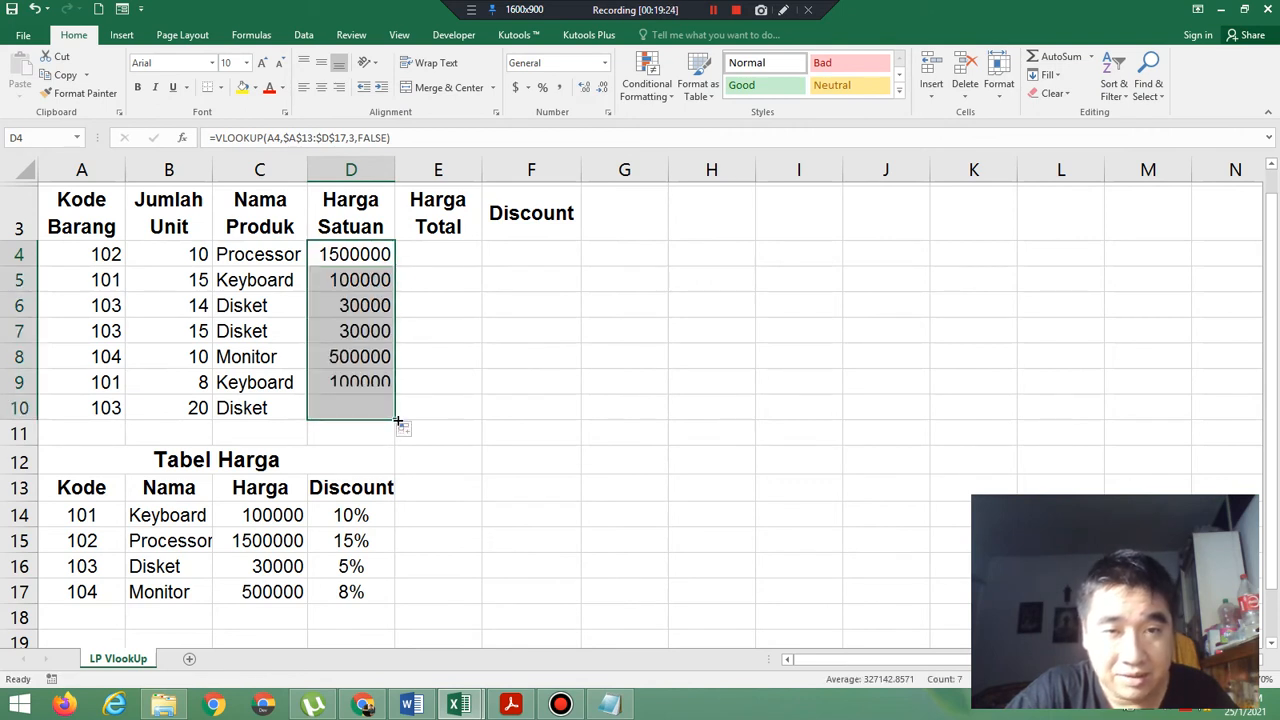
Start the Discount formula in F4 as =VLookUp(A4, using the Kode Barang cell as lookup value.
click(535, 255)
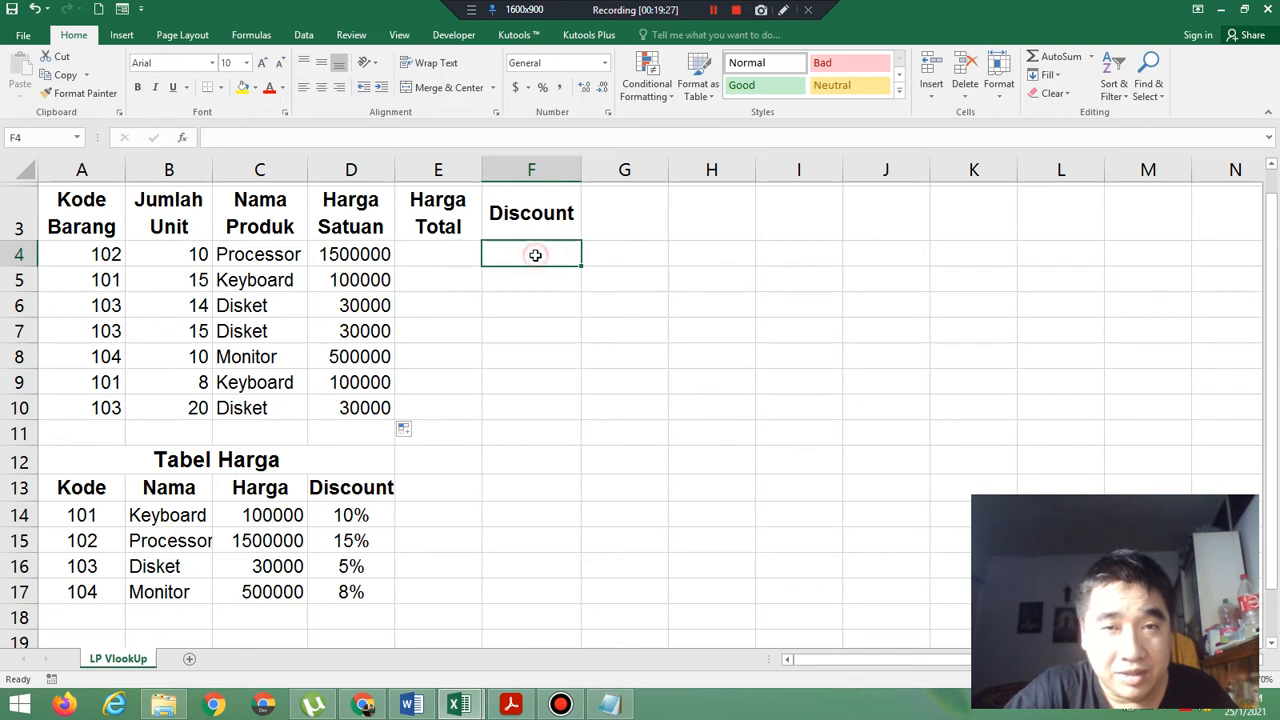
click(457, 260)
click(543, 257)
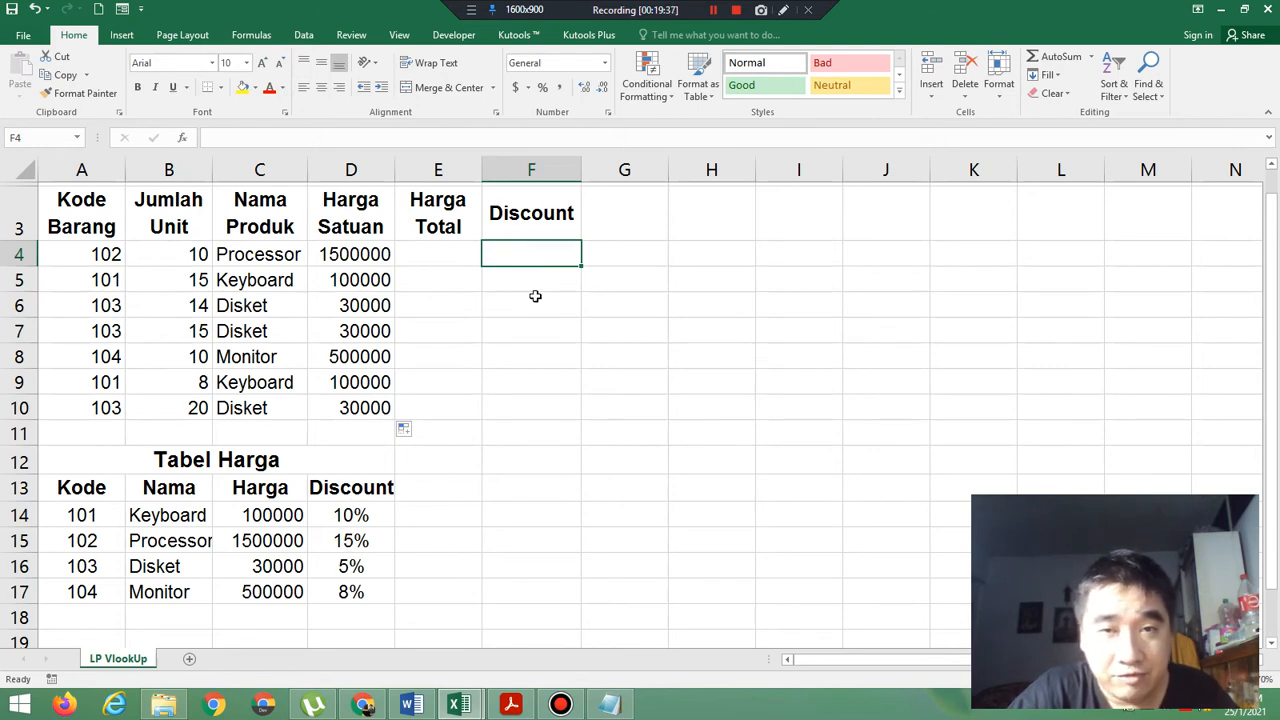
text(=V)
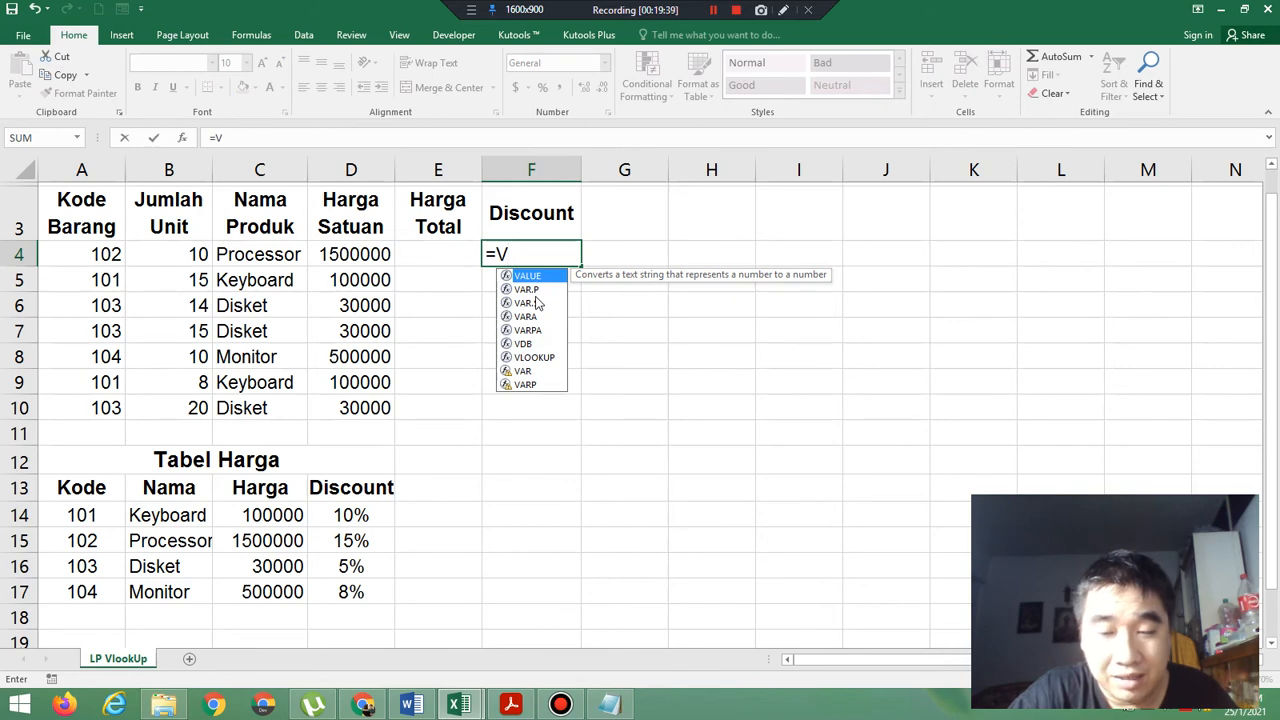
text(LookUp)
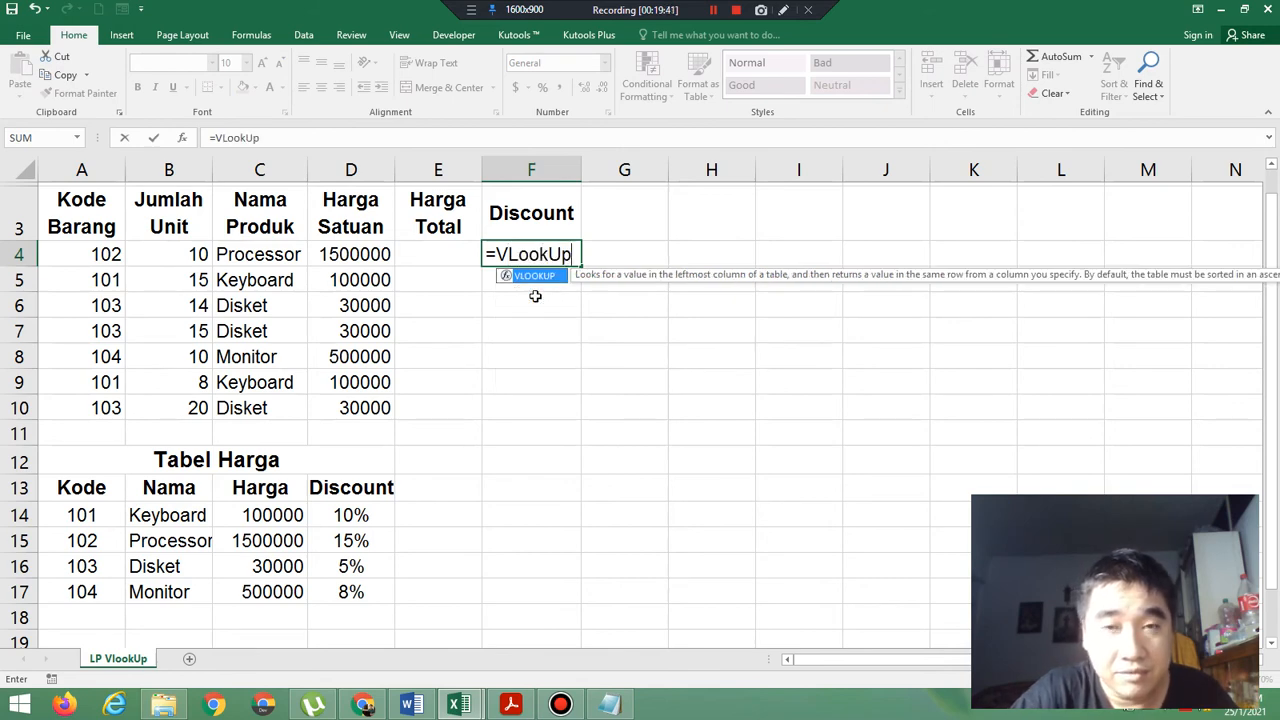
text(()
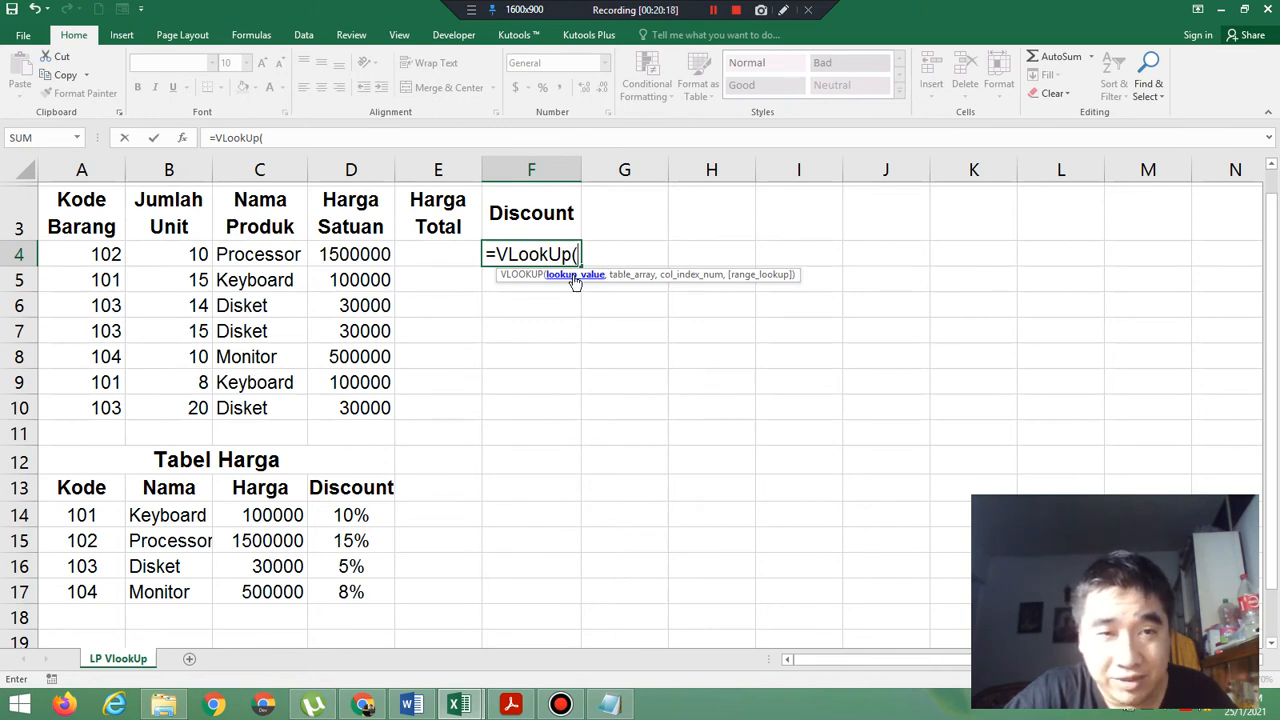
click(107, 256)
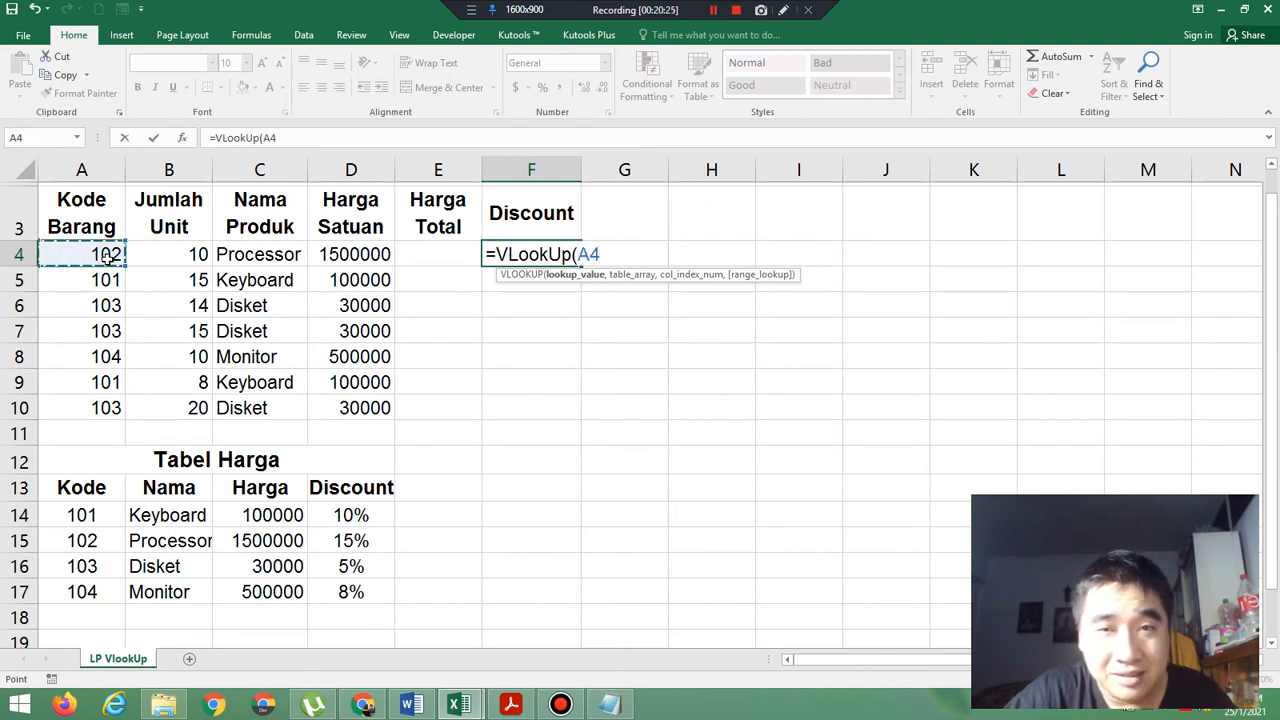
text(,)
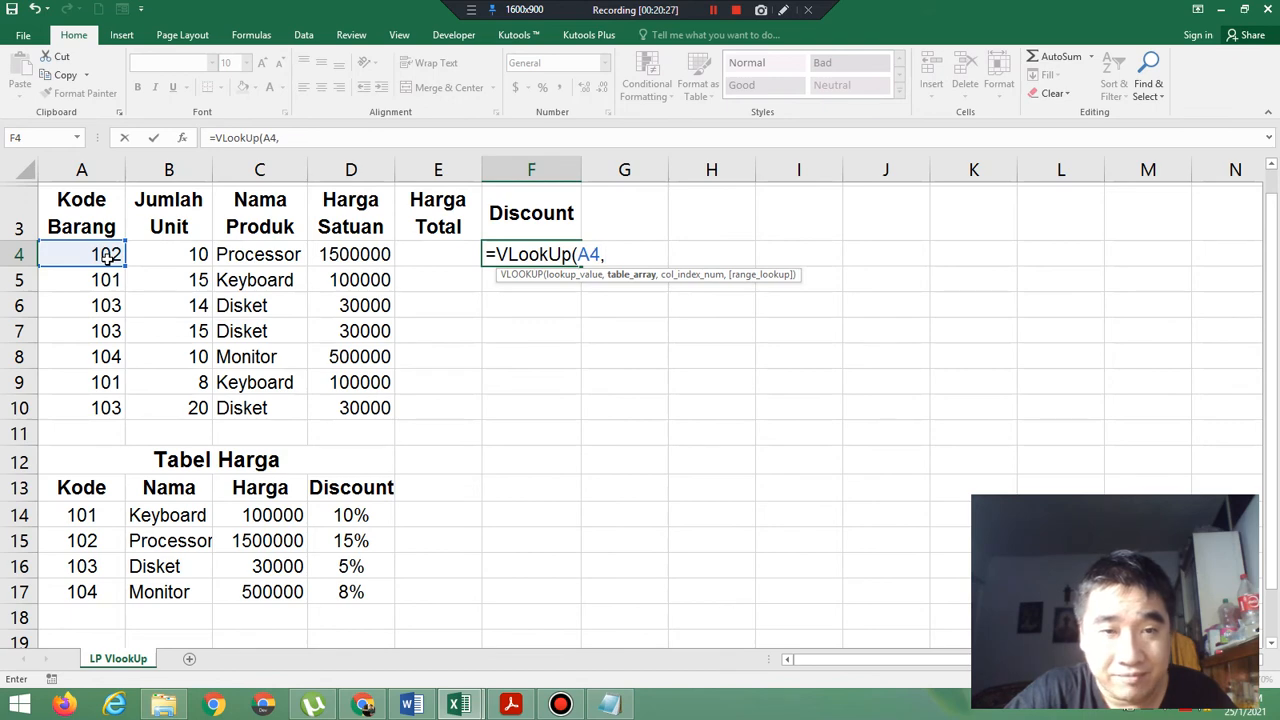
Add the Tabel Harga range A13:D17 as the F4 formula's table array and make it absolute as $A$13:$D$17.
click(90, 489)
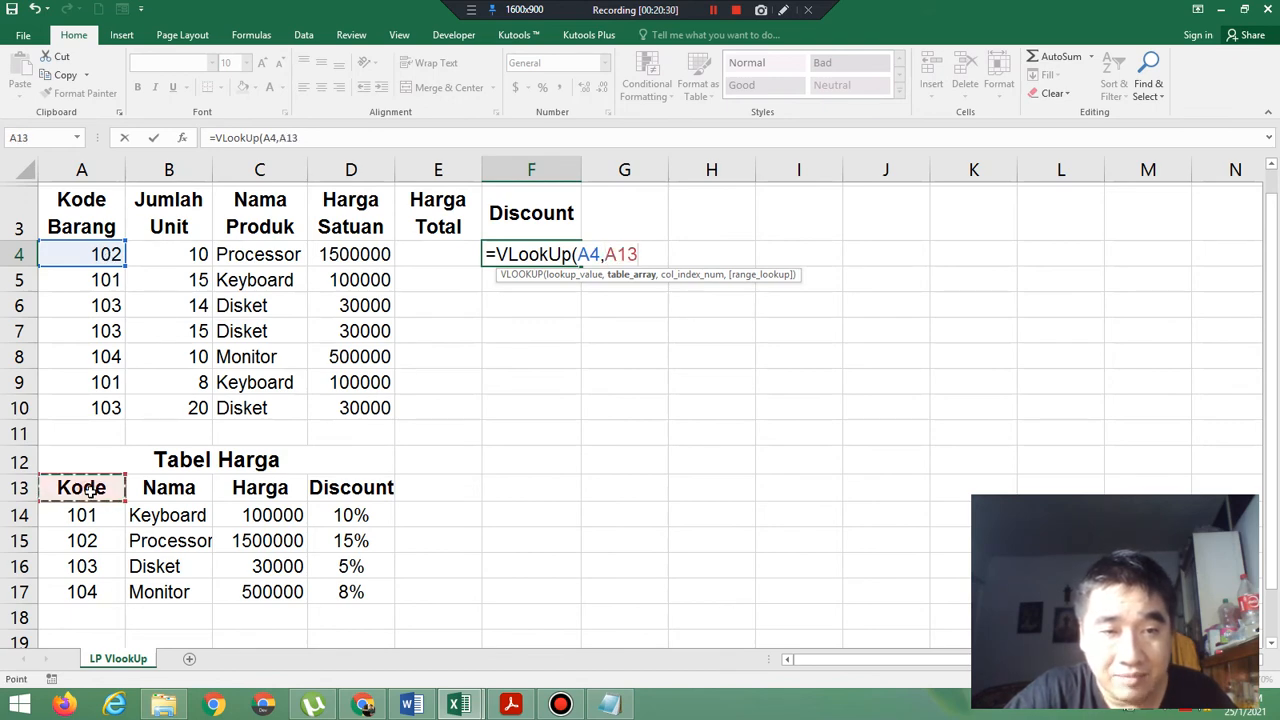
drag(90, 489, 335, 591)
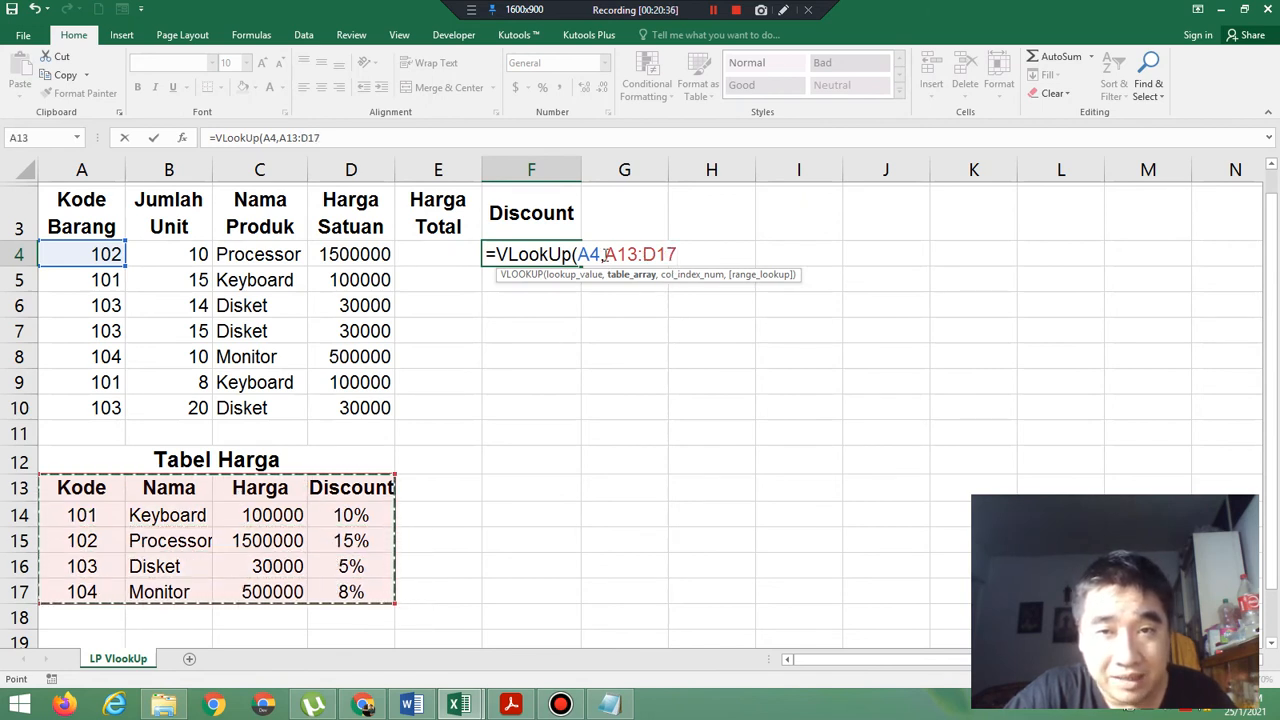
drag(606, 254, 677, 254)
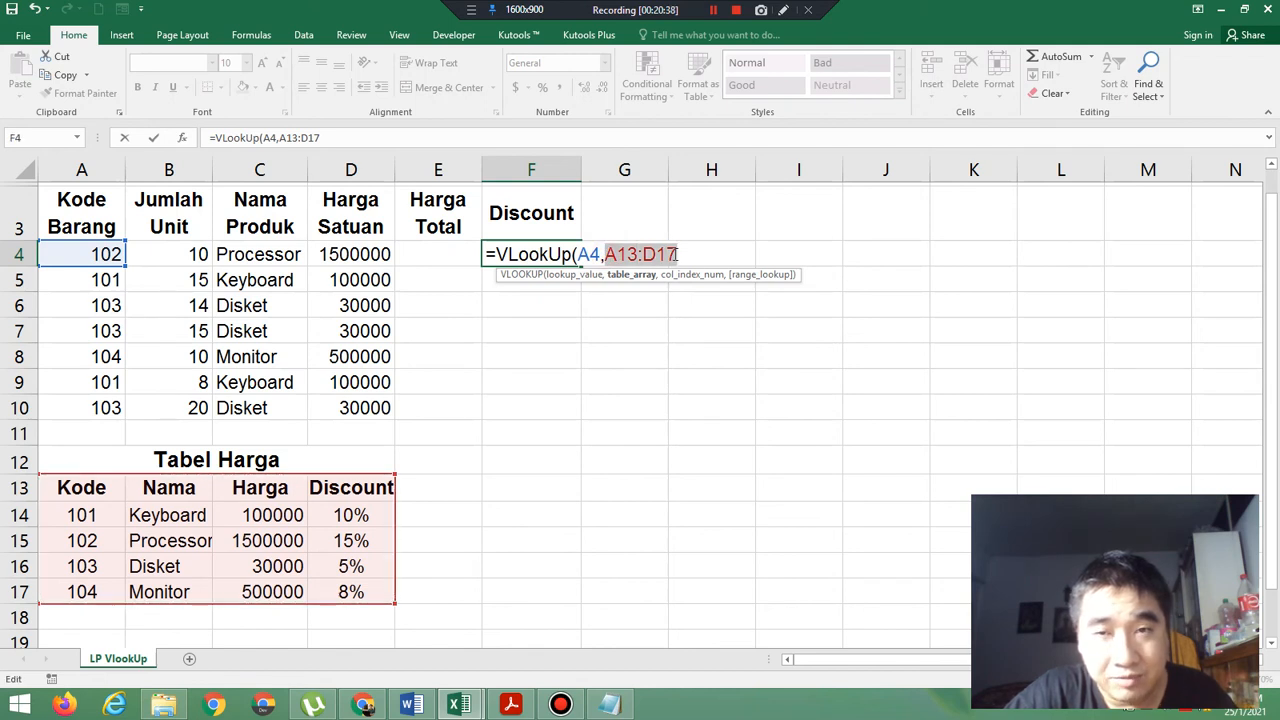
key(F4)
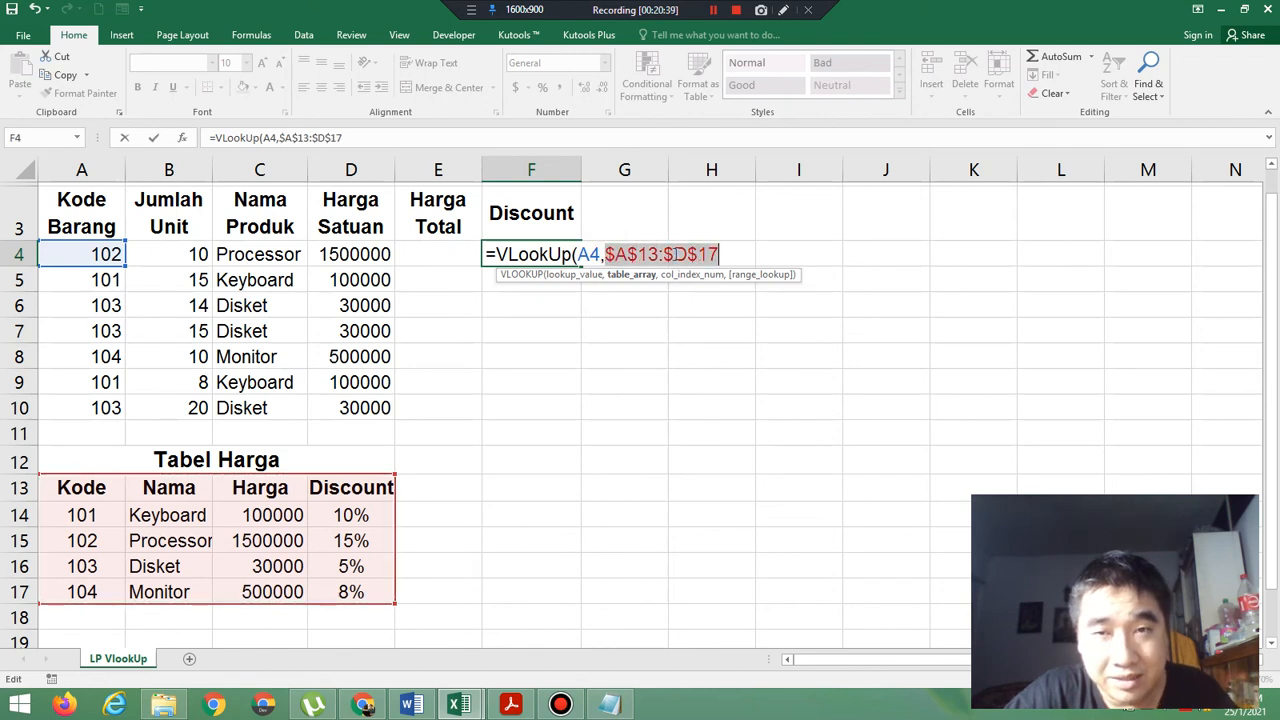
click(732, 254)
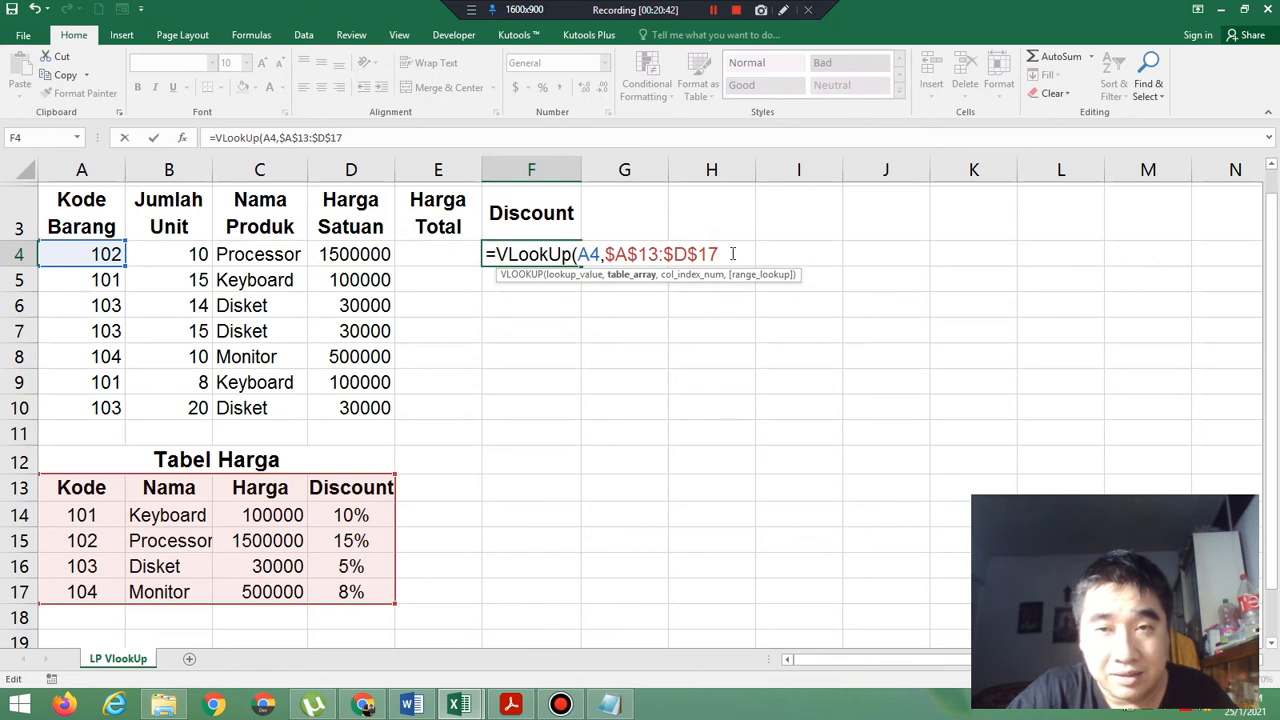
Complete the F4 formula with column index 4 and False, and fill it down the Discount column to F10.
text(,)
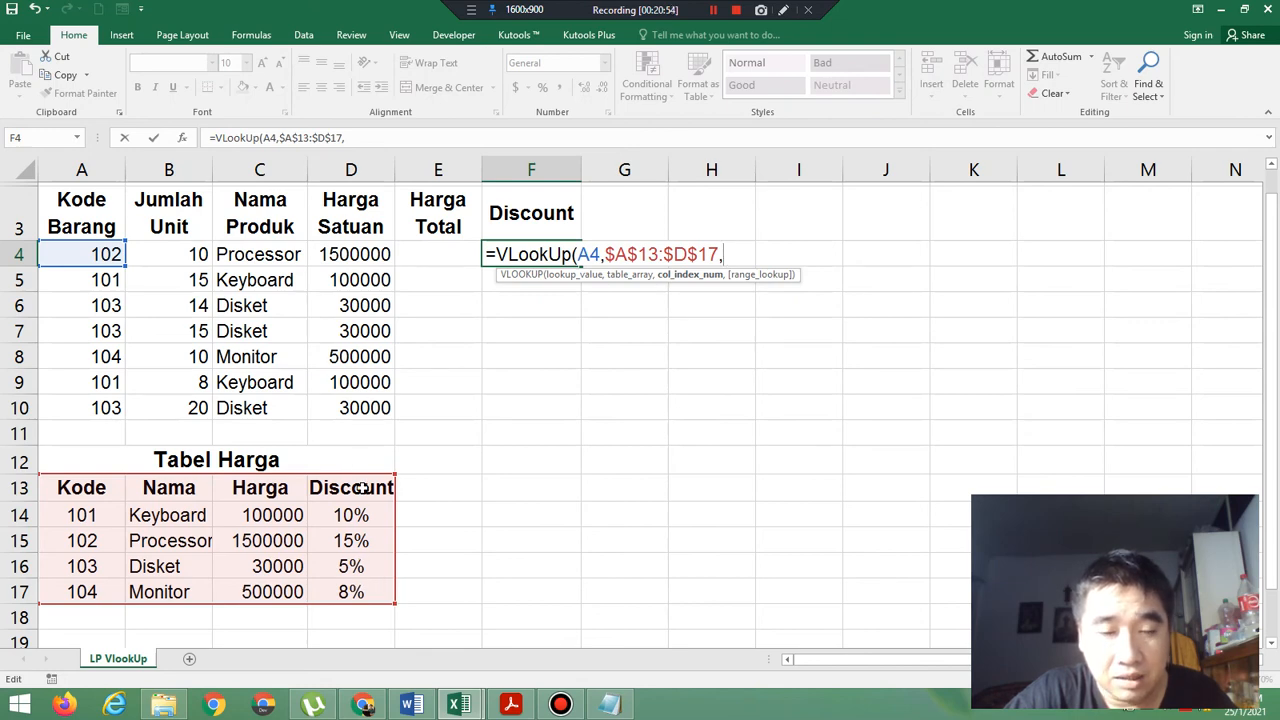
text(4,)
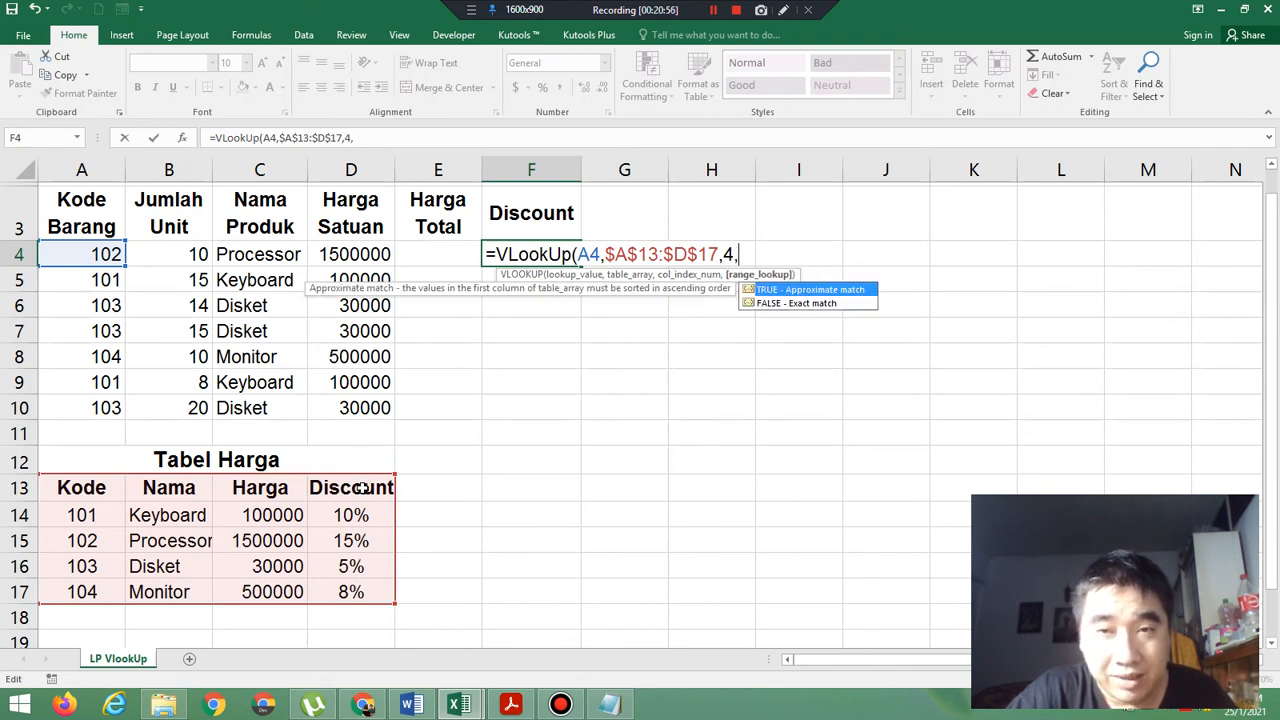
text(Fals)
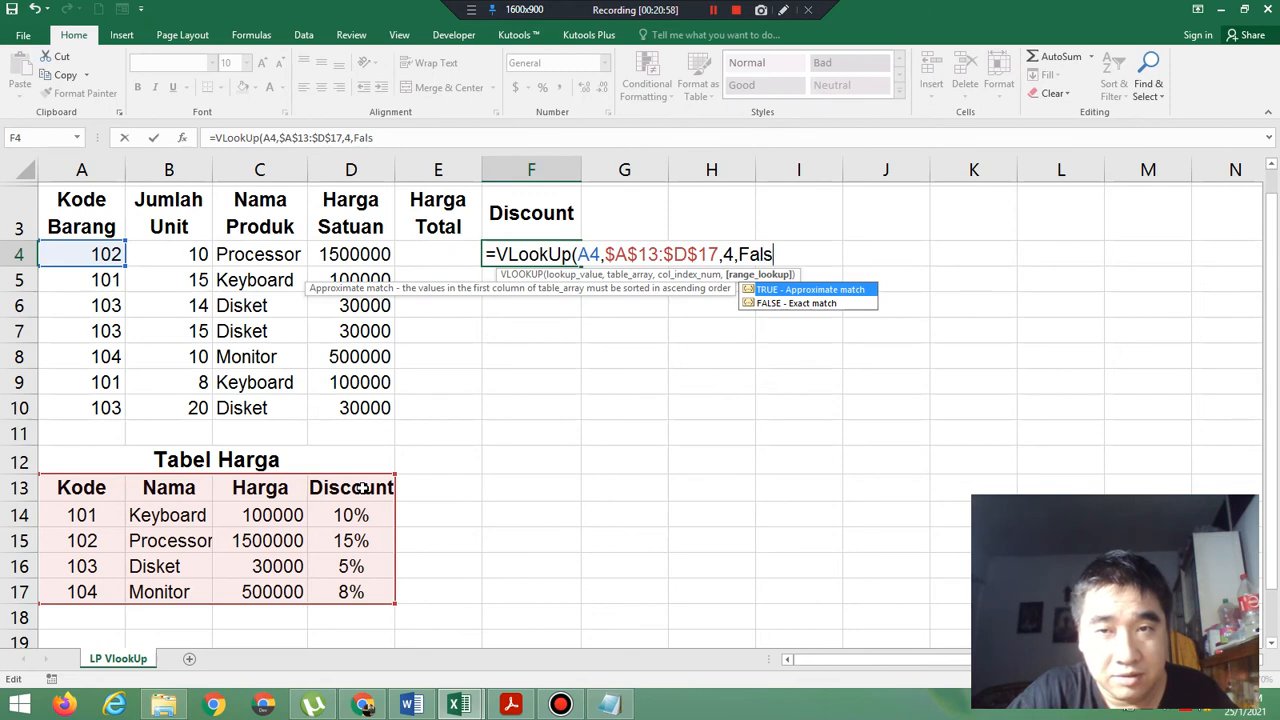
text(e))
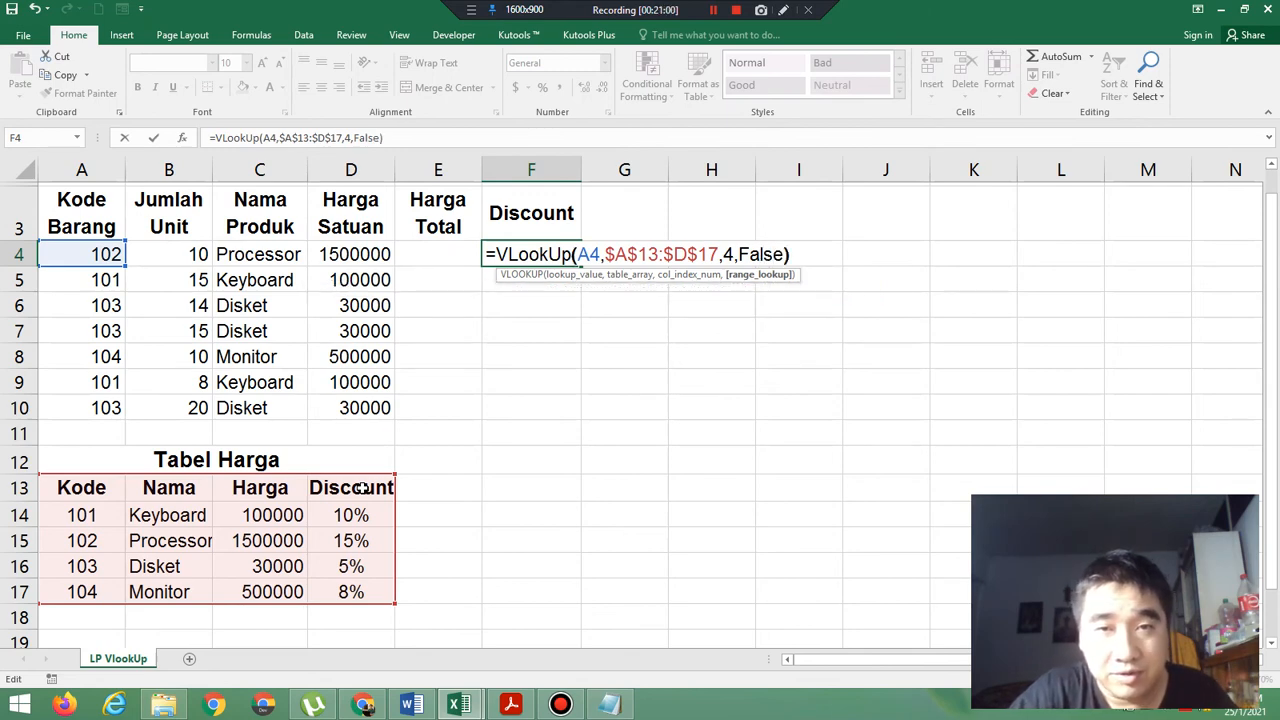
key(Return)
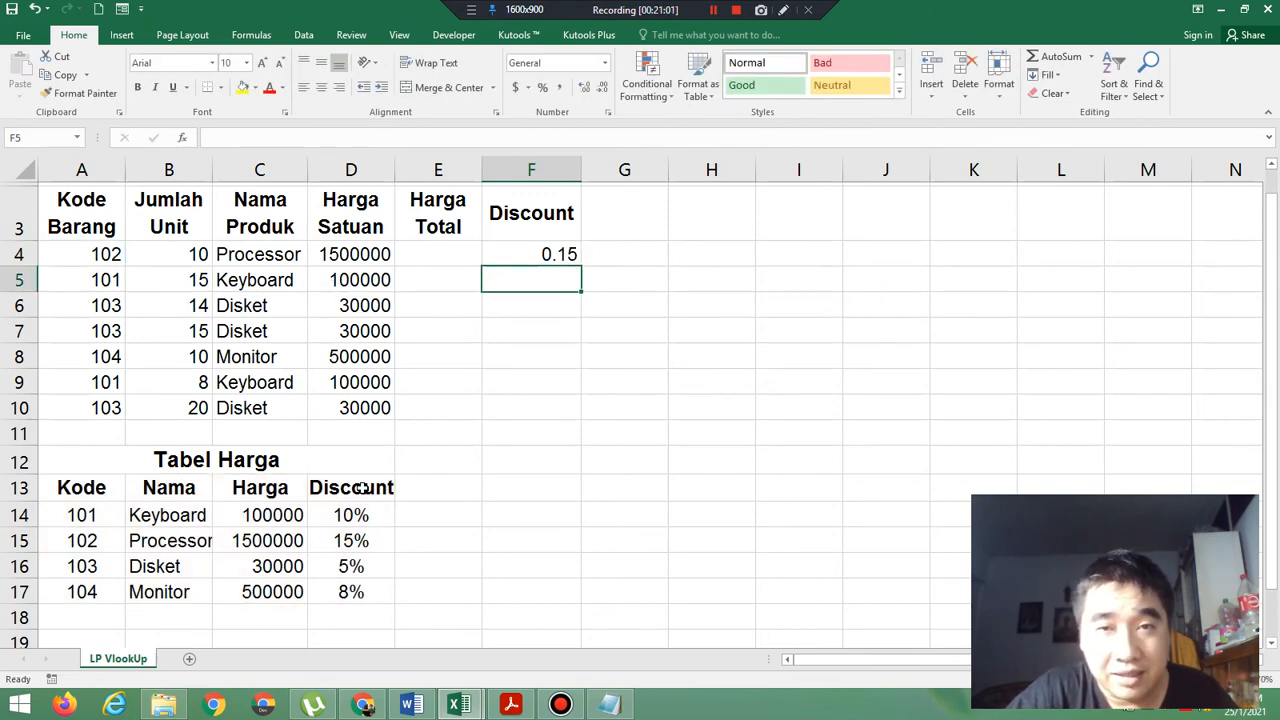
click(549, 255)
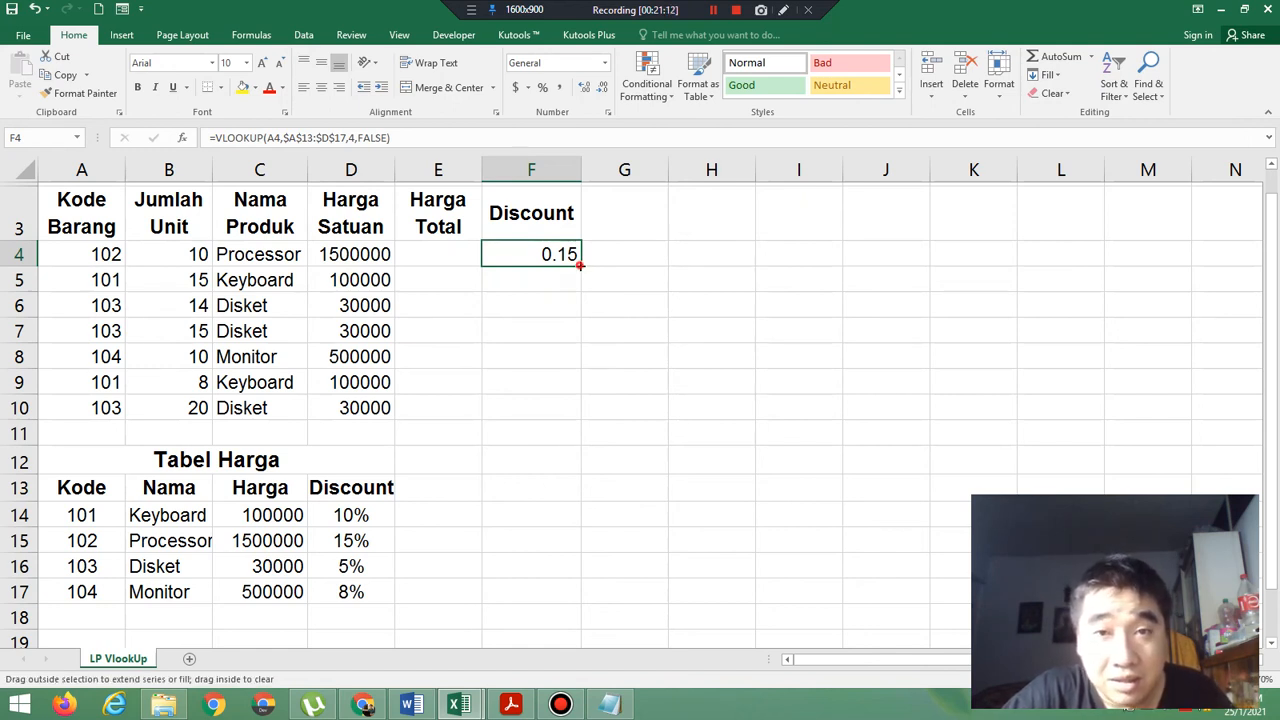
drag(580, 265, 581, 417)
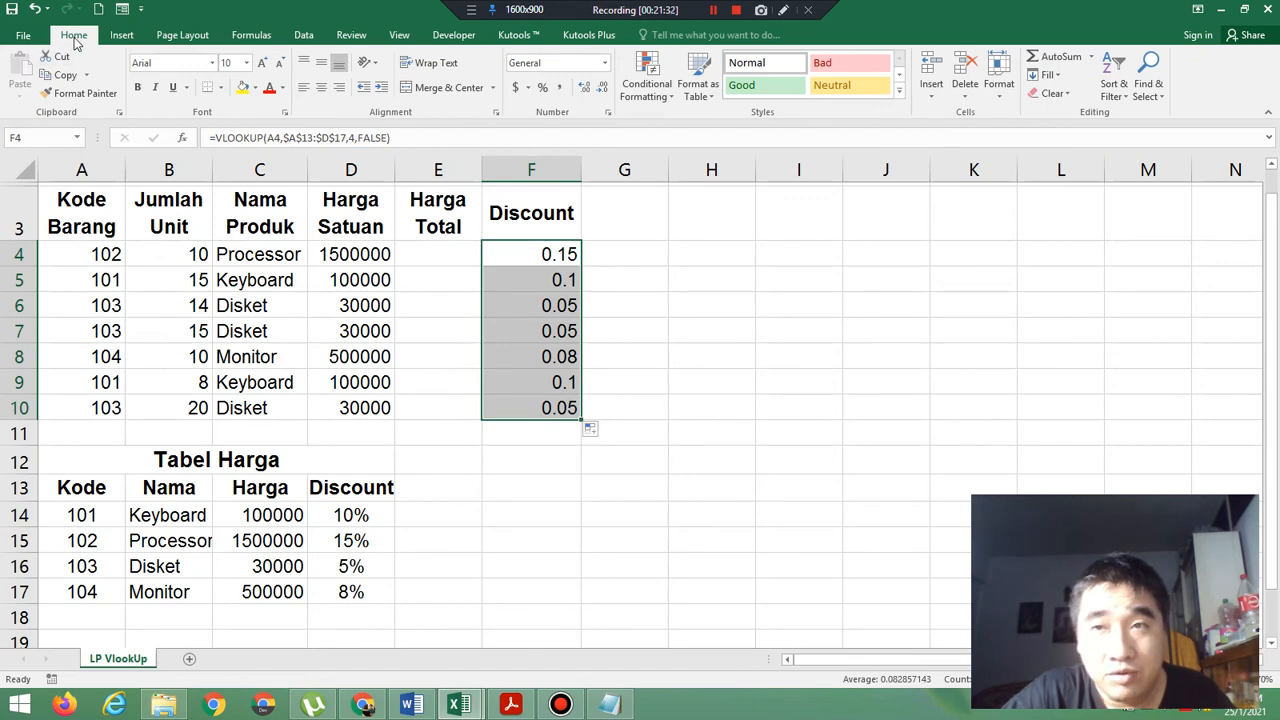
click(1003, 100)
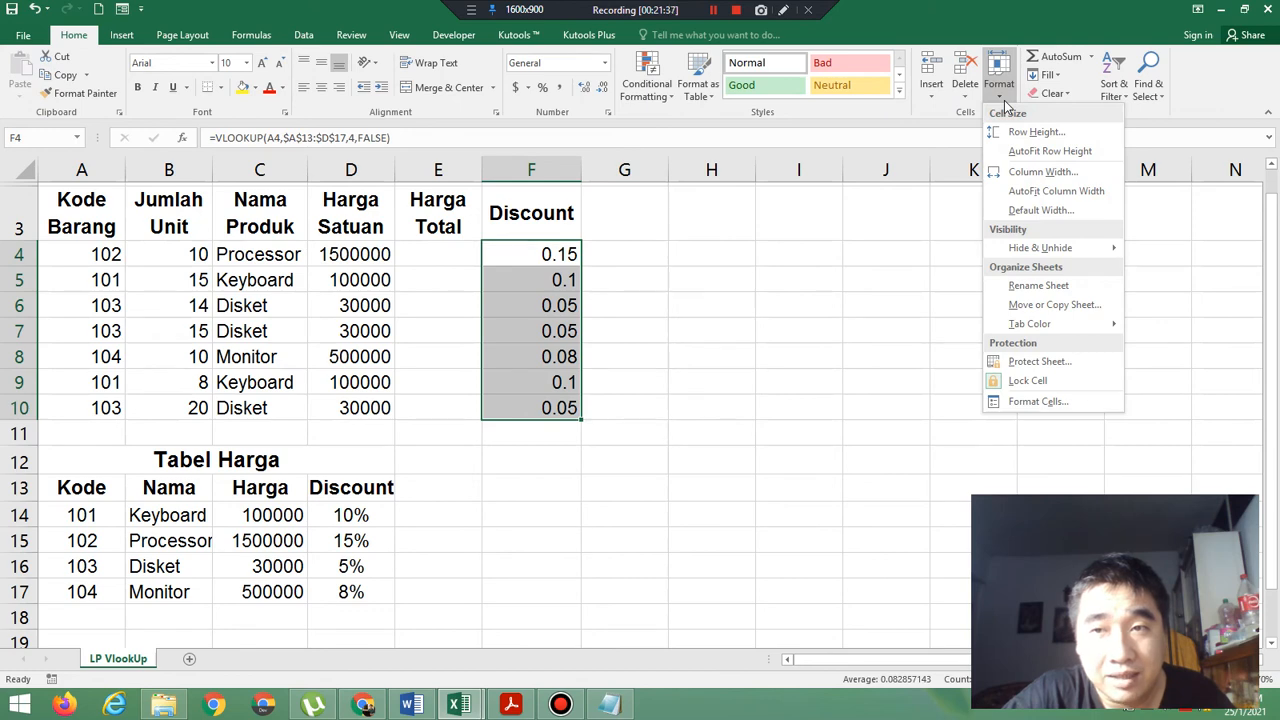
click(1064, 403)
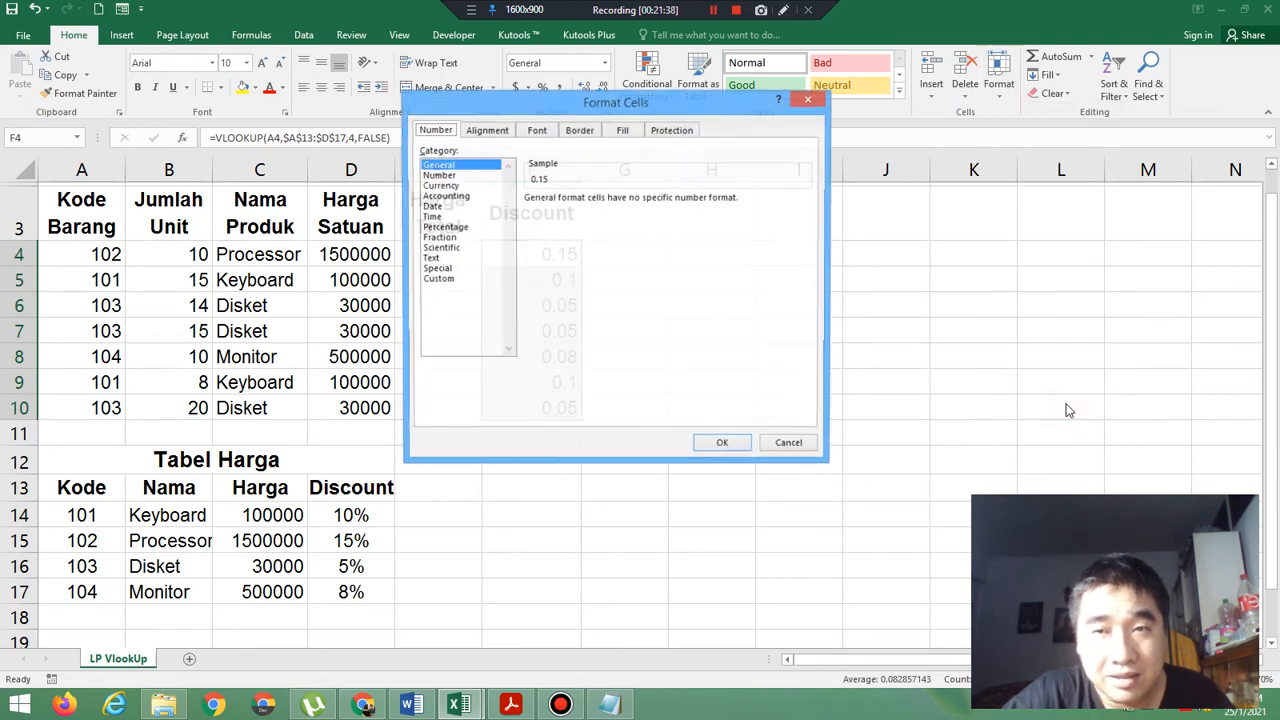
click(808, 100)
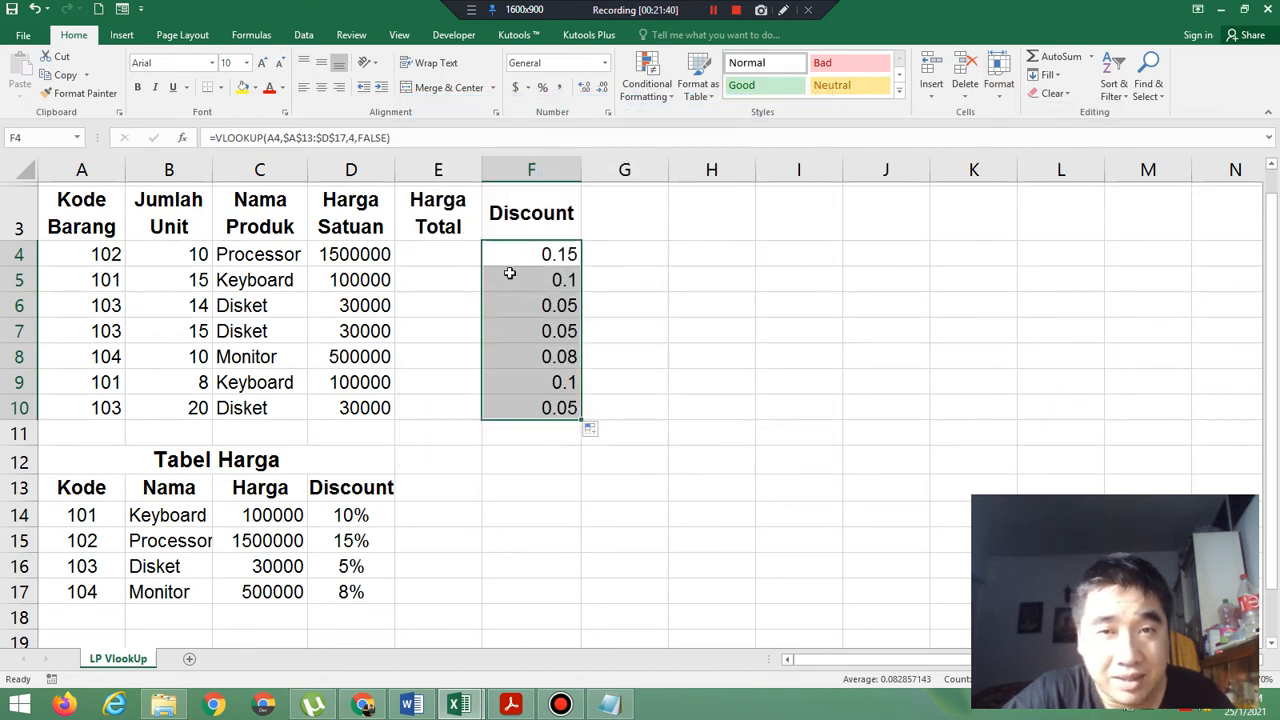
Format the Discount values in F4:F10 as Percentage with 0 decimal places.
click(548, 255)
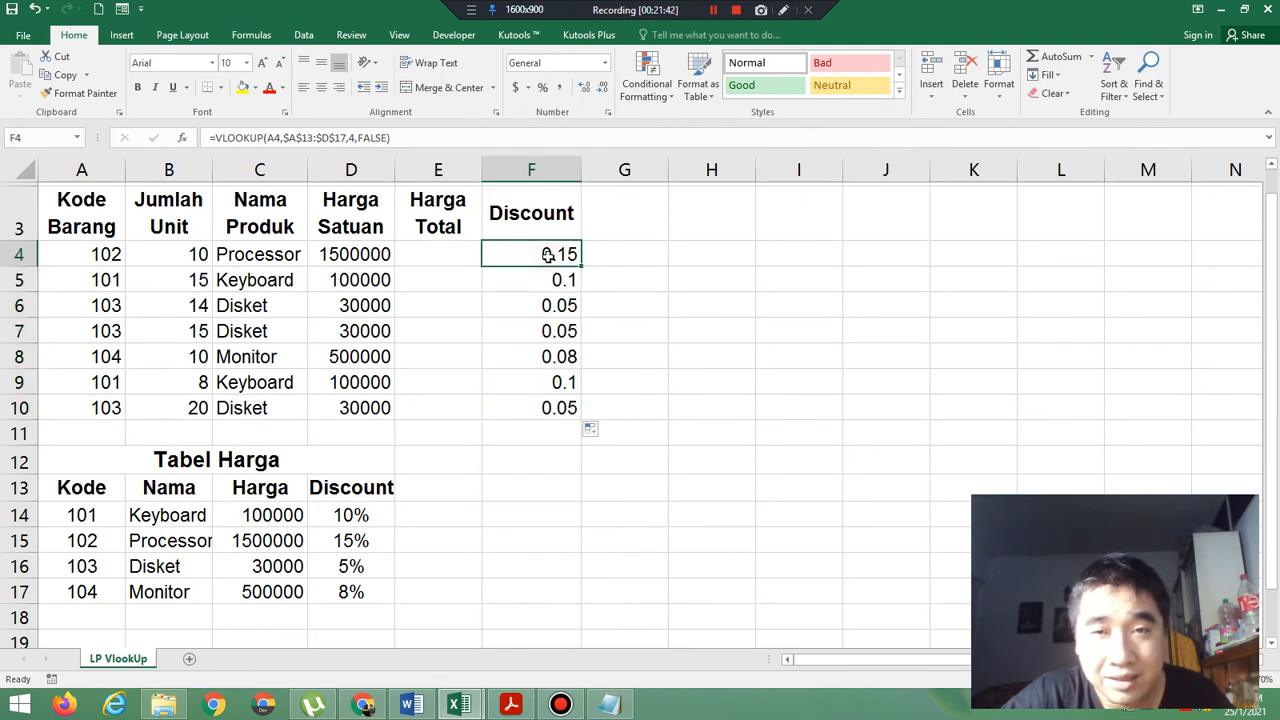
drag(548, 255, 548, 408)
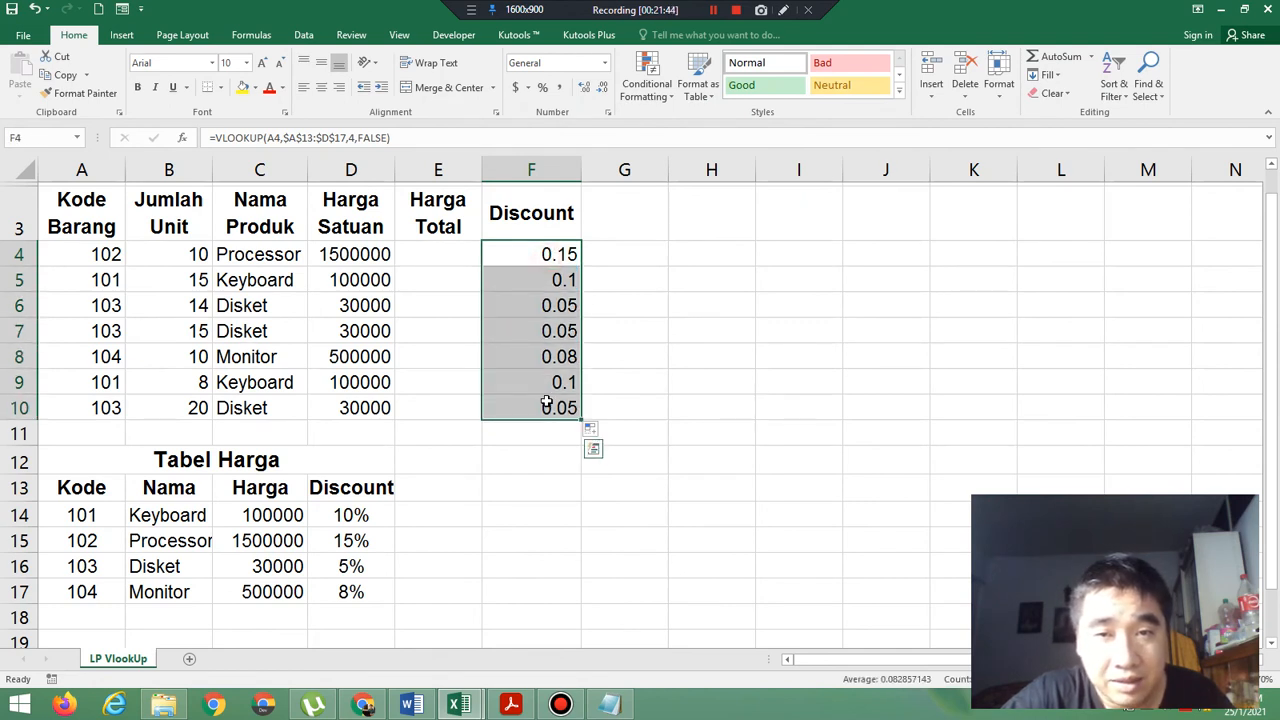
right_click(548, 408)
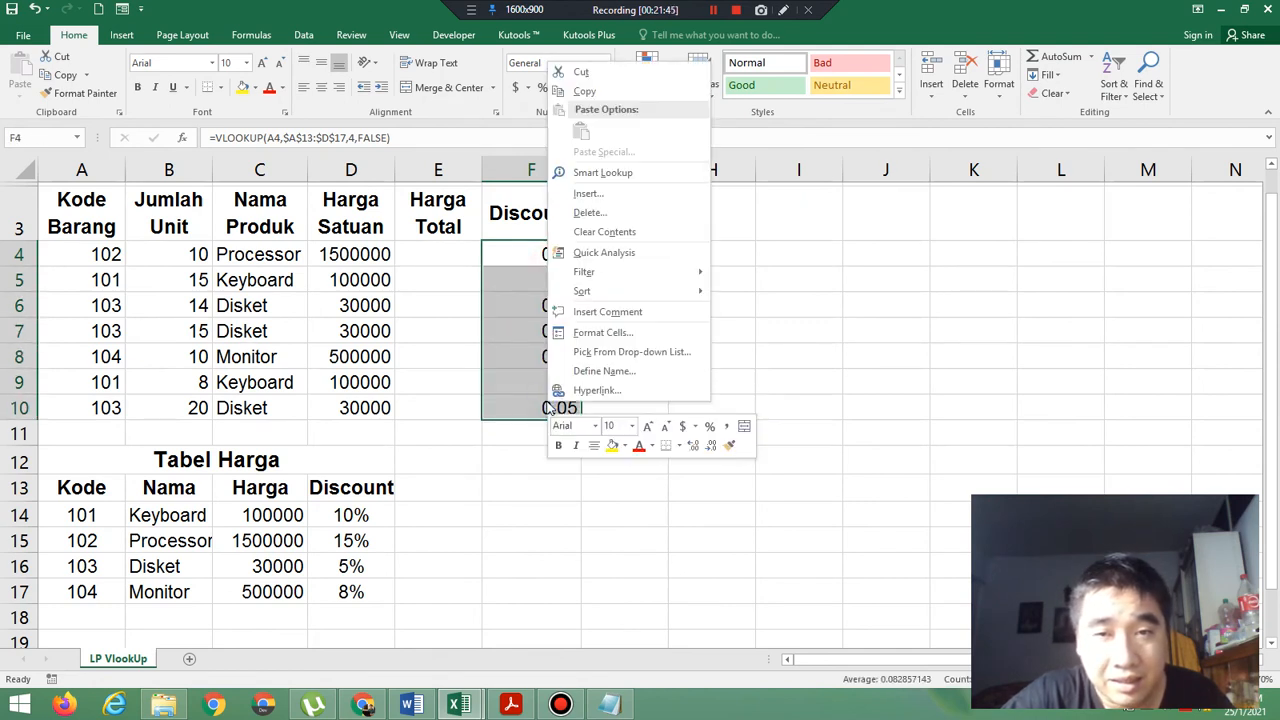
click(654, 331)
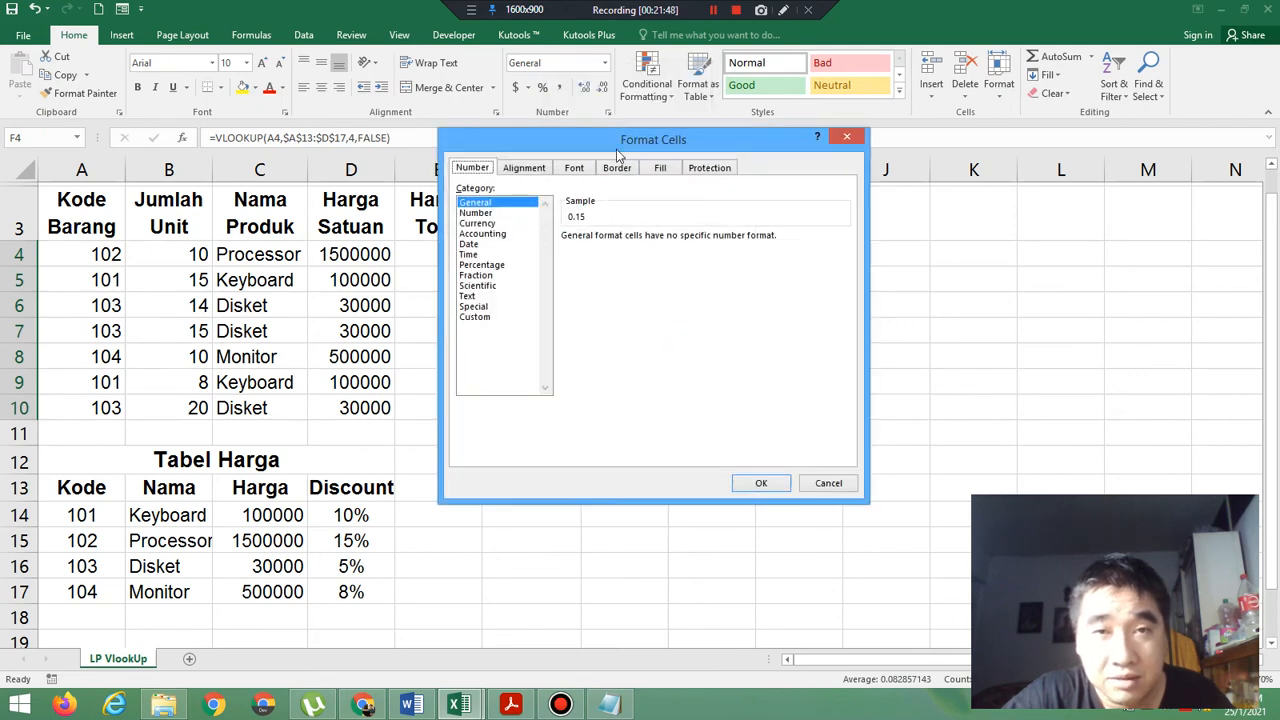
drag(617, 152, 816, 164)
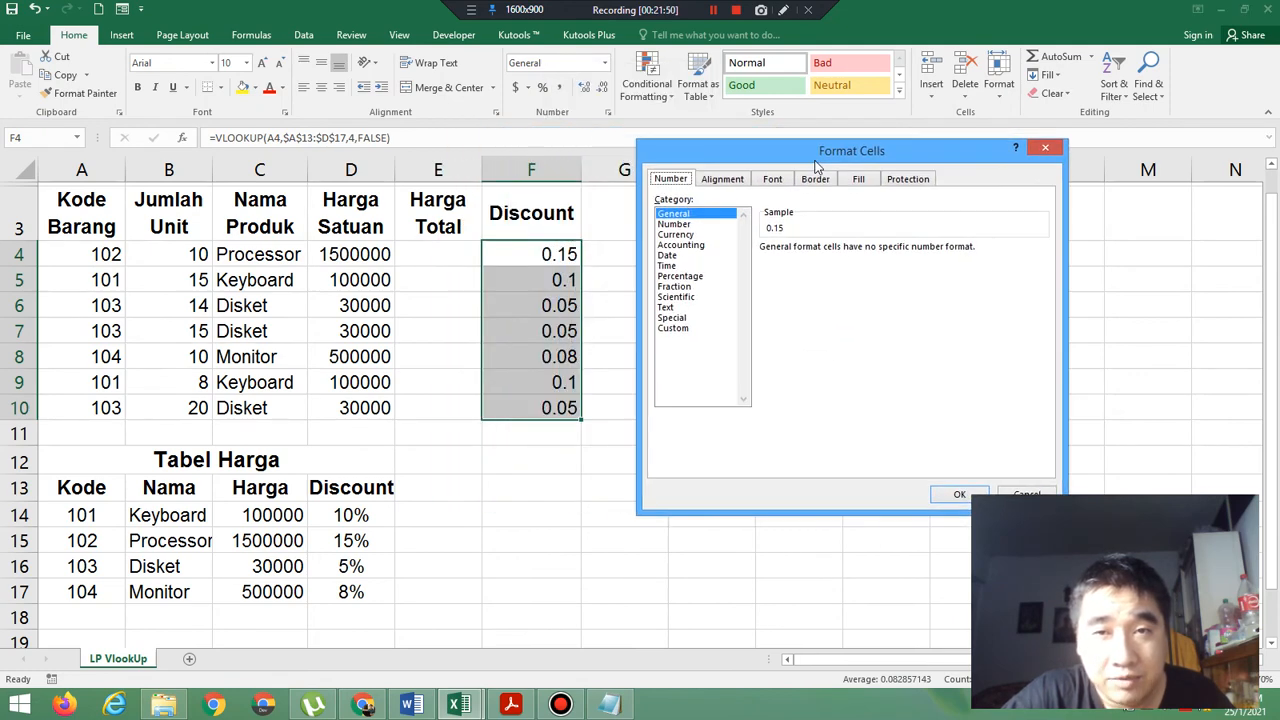
click(678, 276)
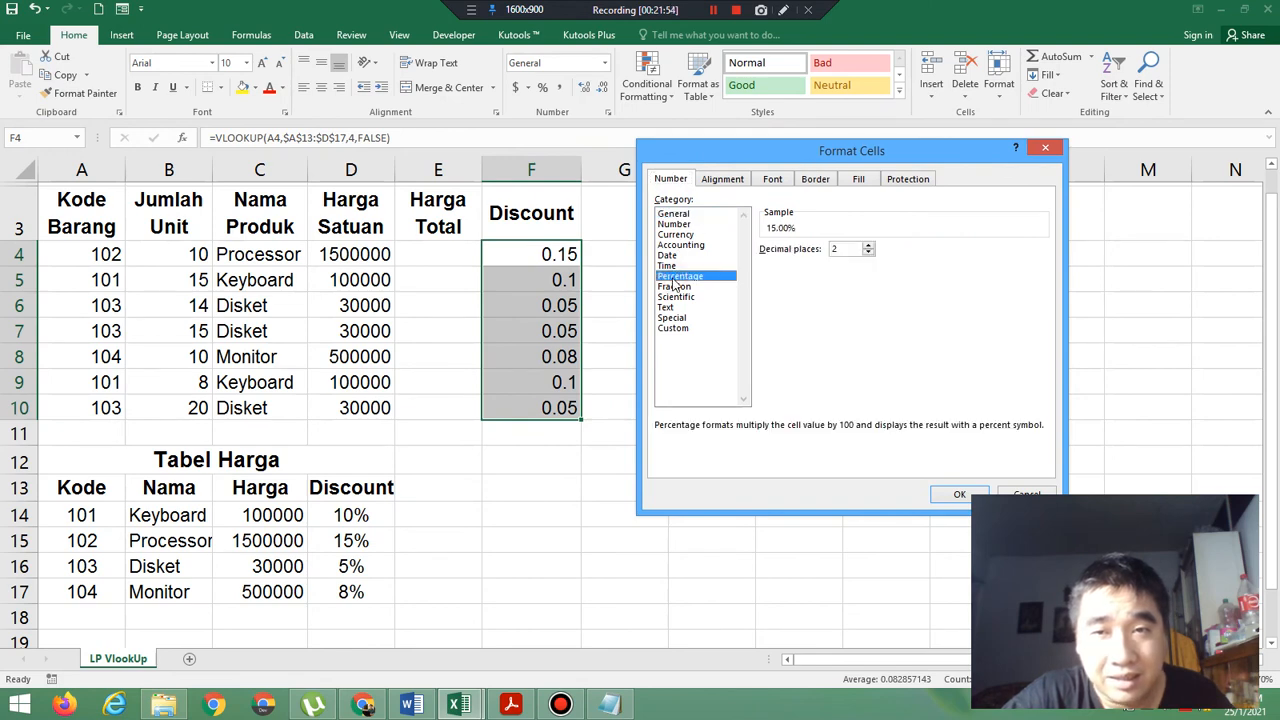
click(869, 254)
click(869, 254)
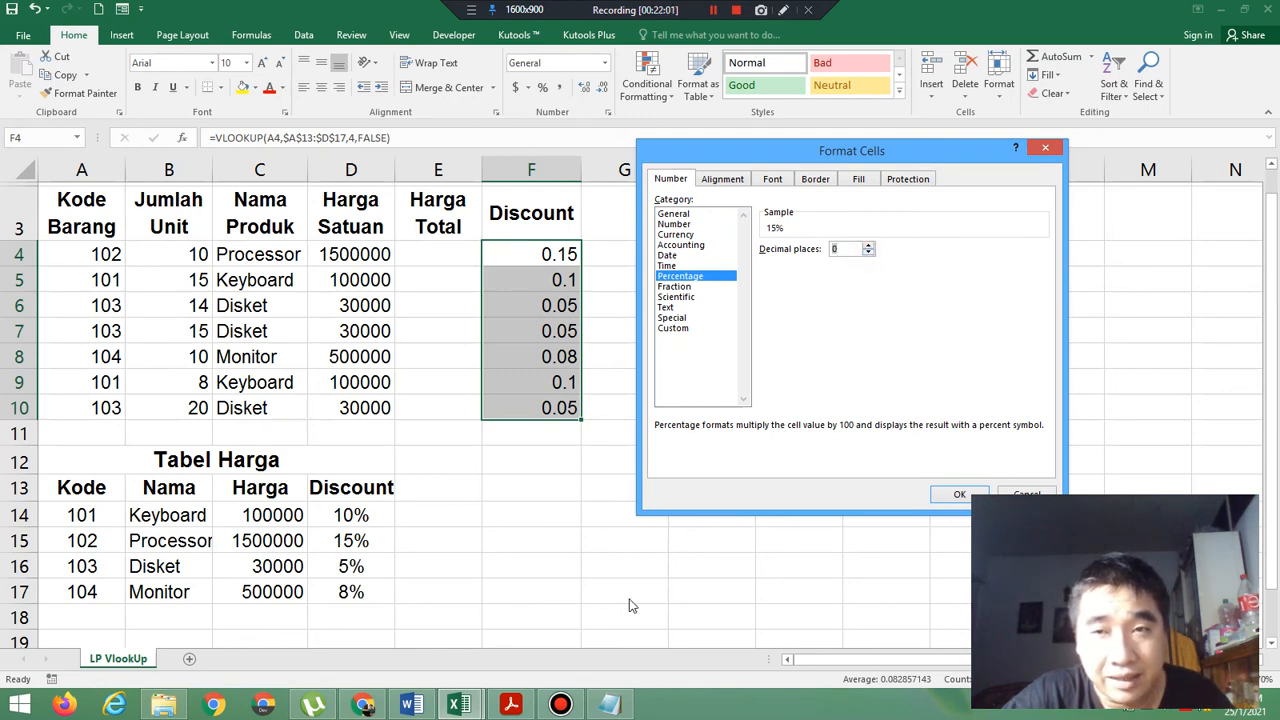
click(953, 499)
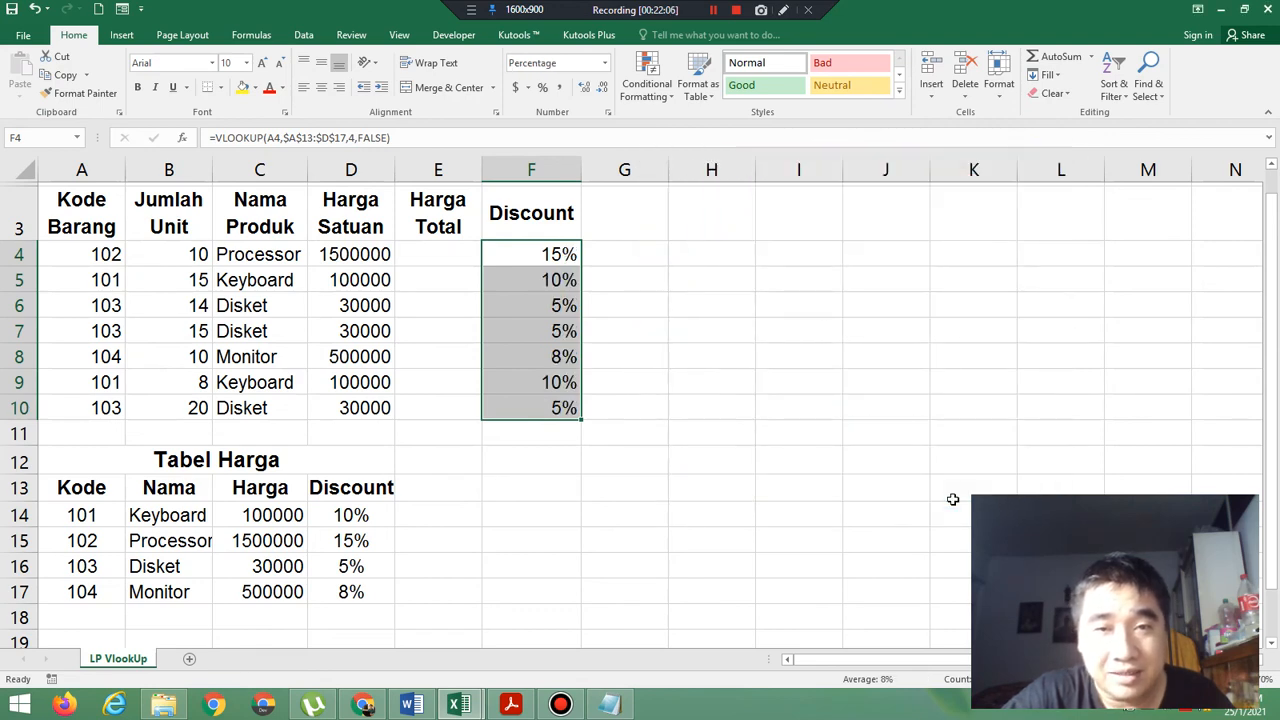
Read the Harga Total formula in the PDF exercise in Acrobat, and enter =B4*D4 in cell E4 of the Excel worksheet.
click(443, 256)
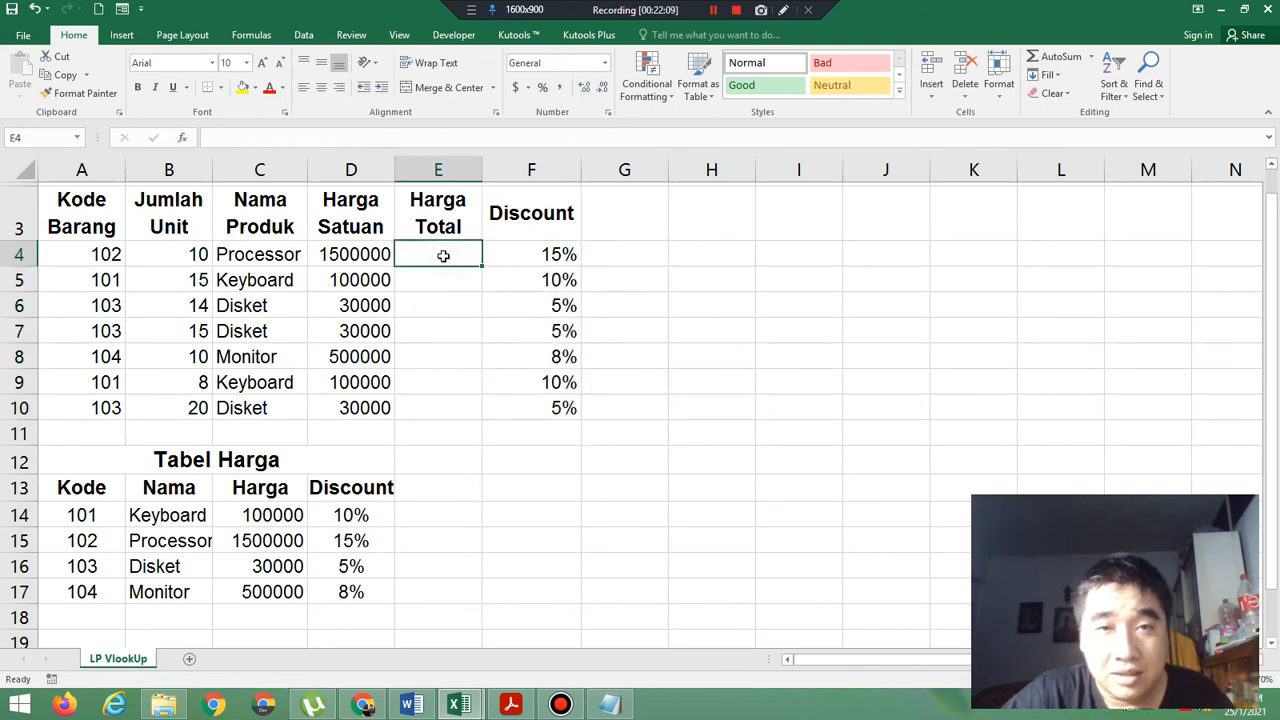
click(511, 705)
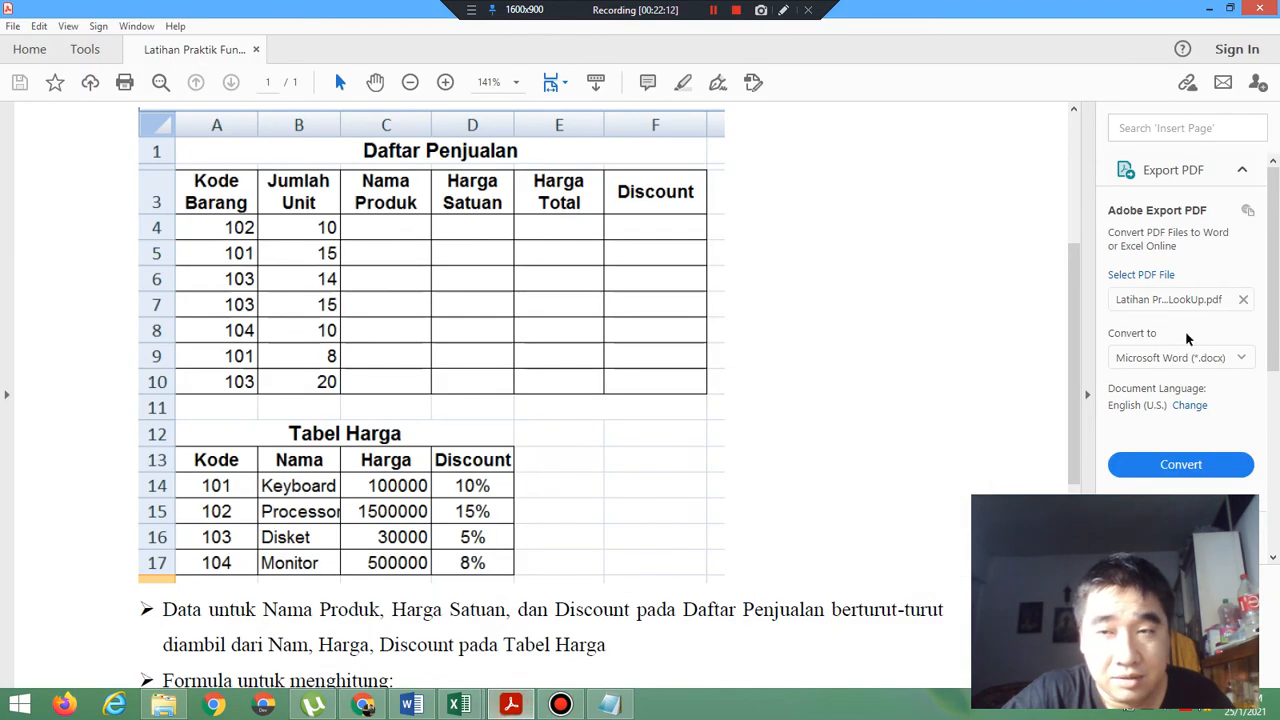
scroll(1070, 400, down, 5)
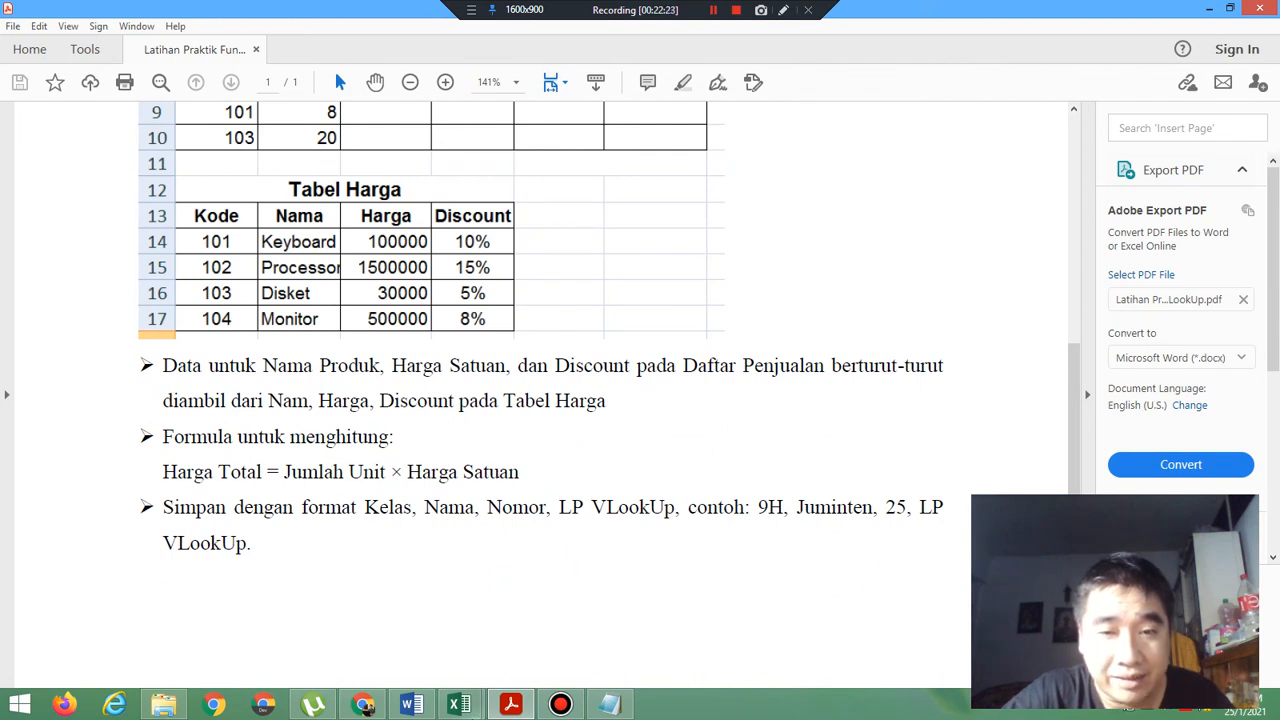
click(459, 705)
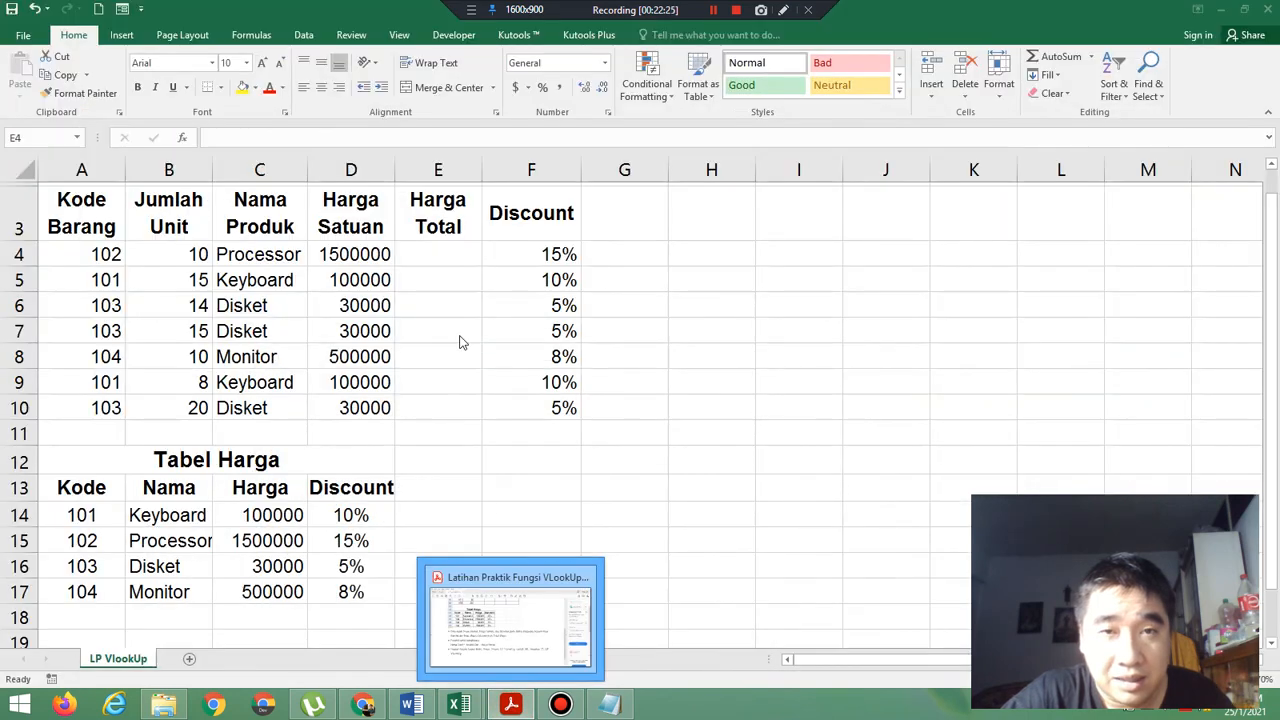
click(454, 254)
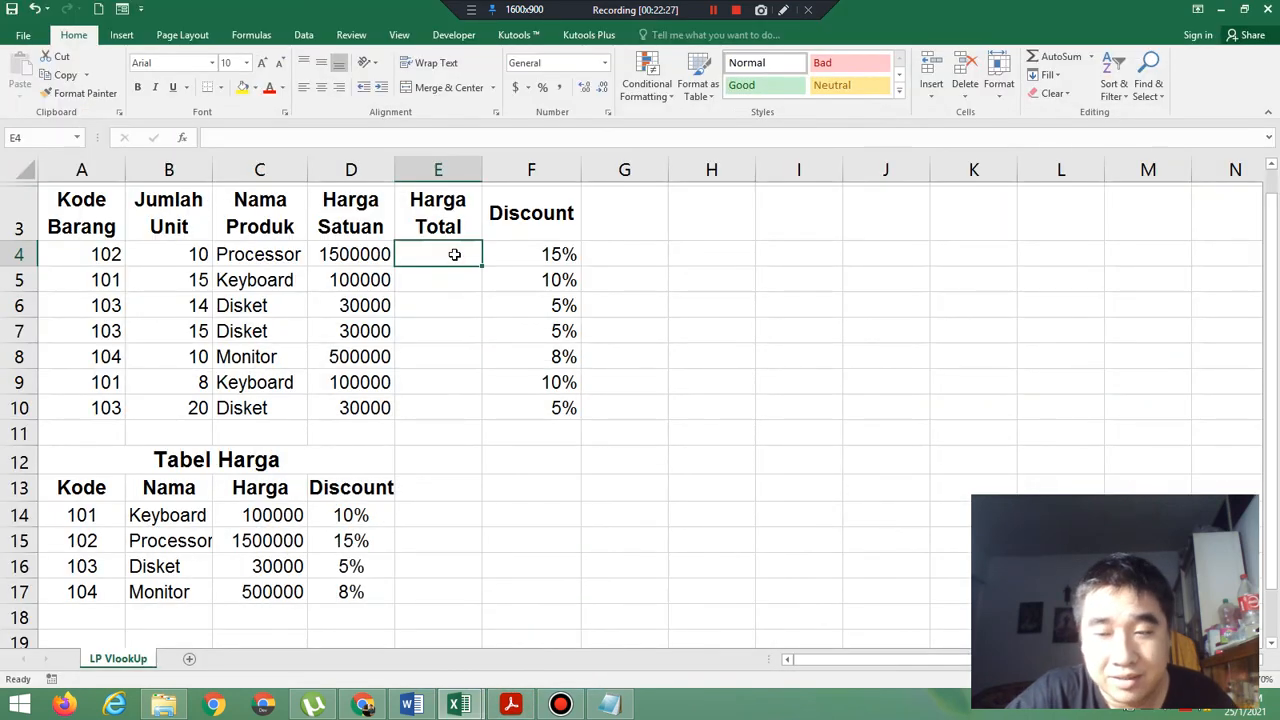
text(=)
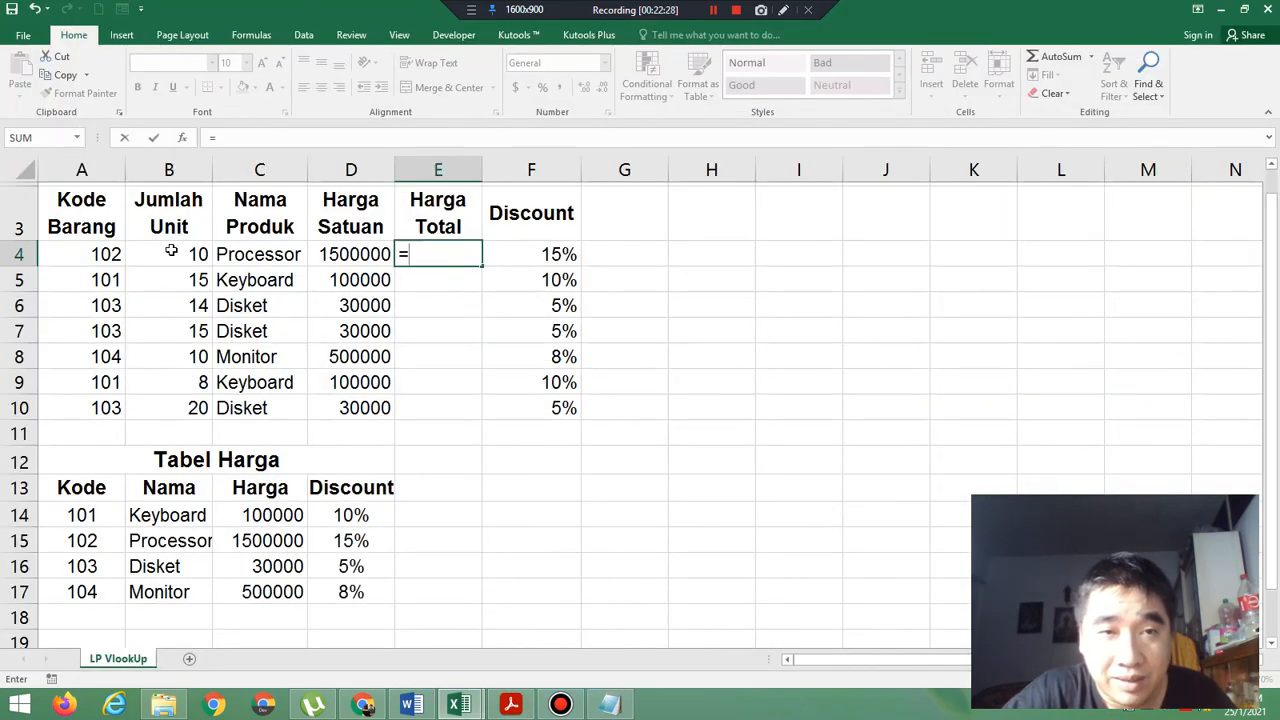
click(172, 254)
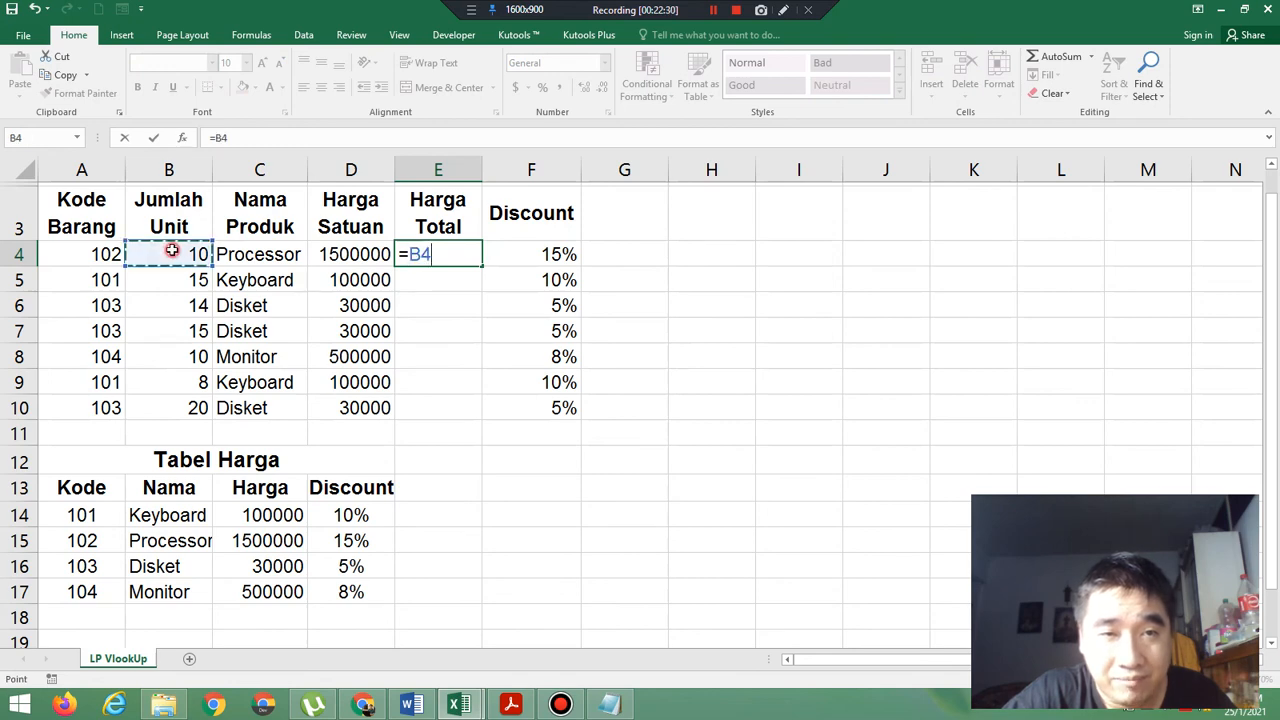
text(*)
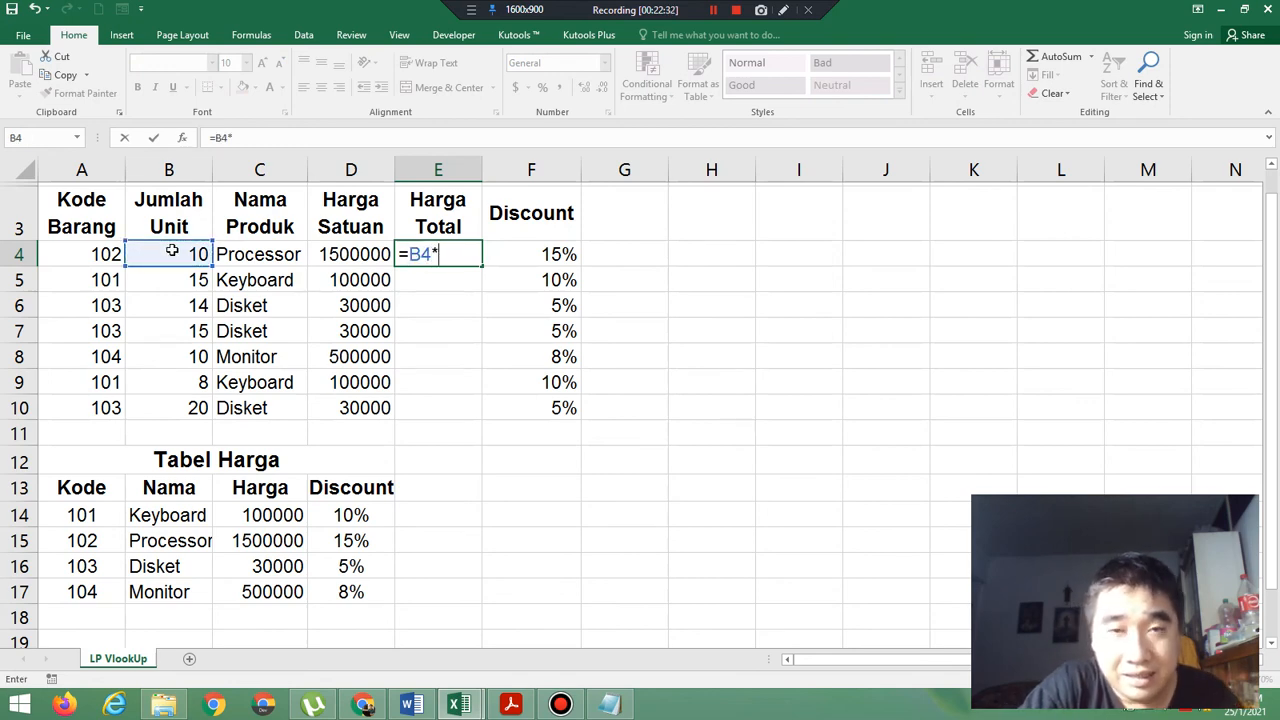
click(357, 257)
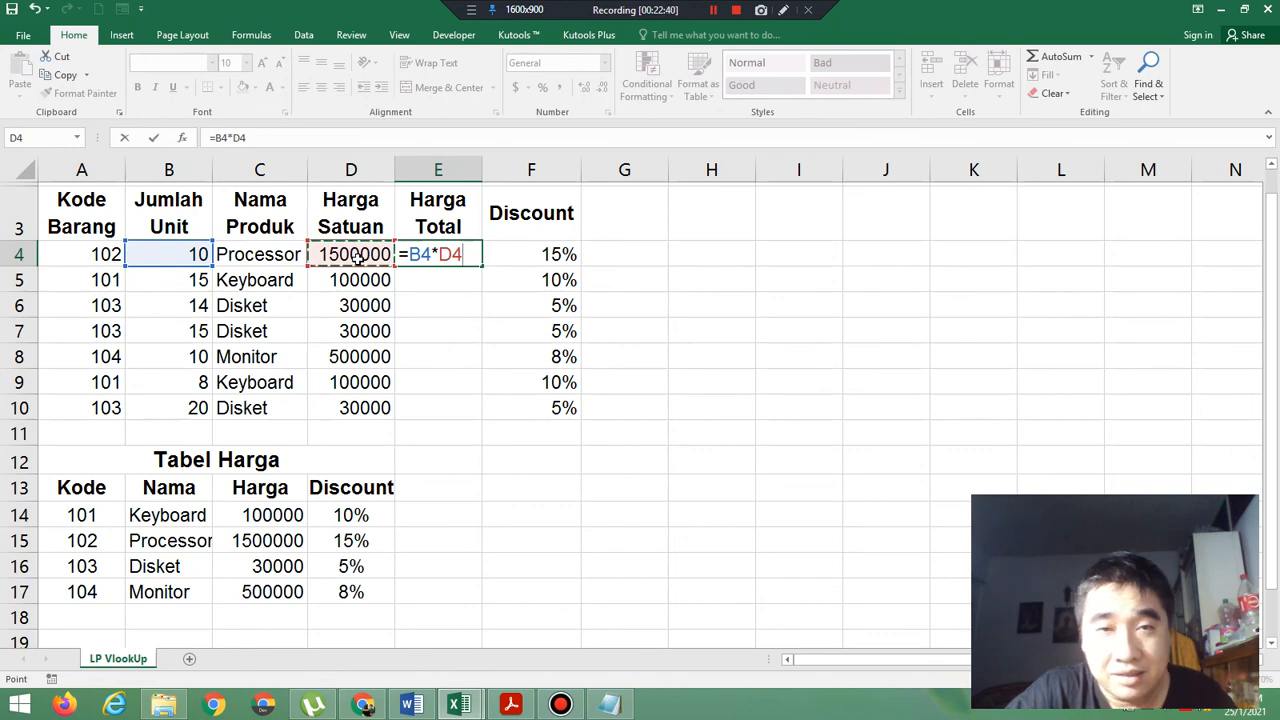
key(Return)
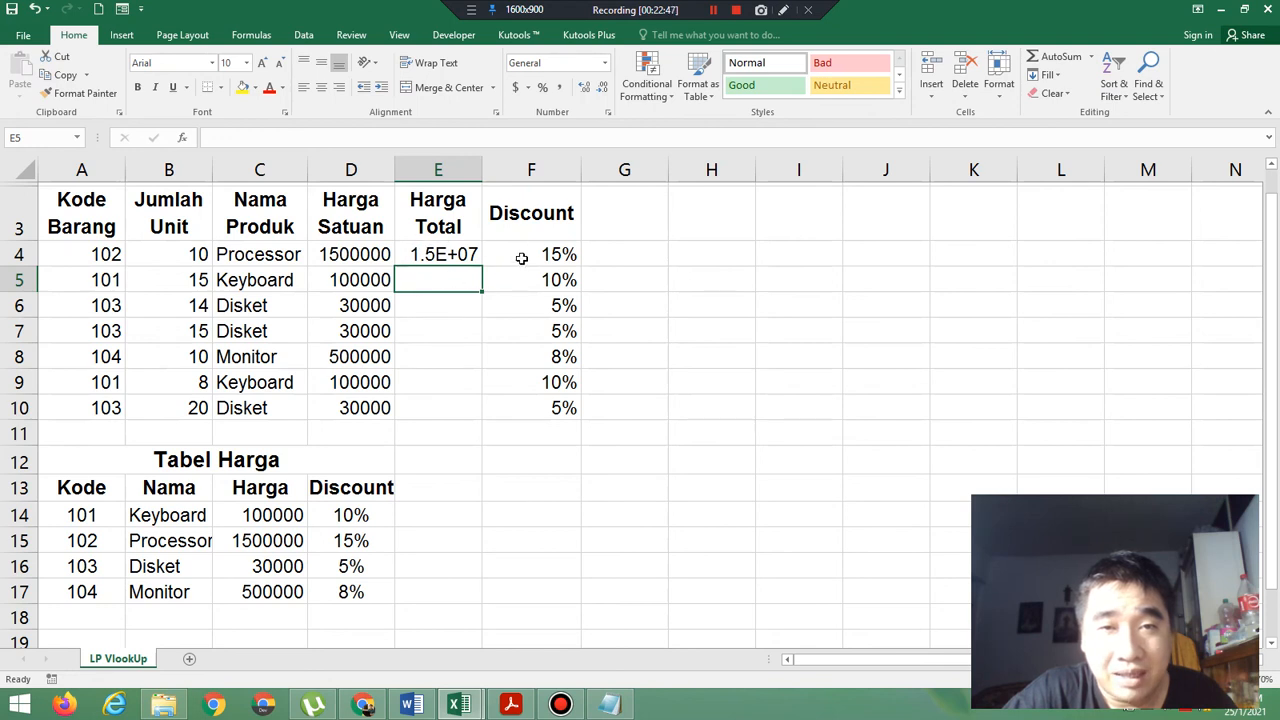
Widen the Harga Total column slightly and fill the E4 formula down to E10.
drag(477, 170, 495, 170)
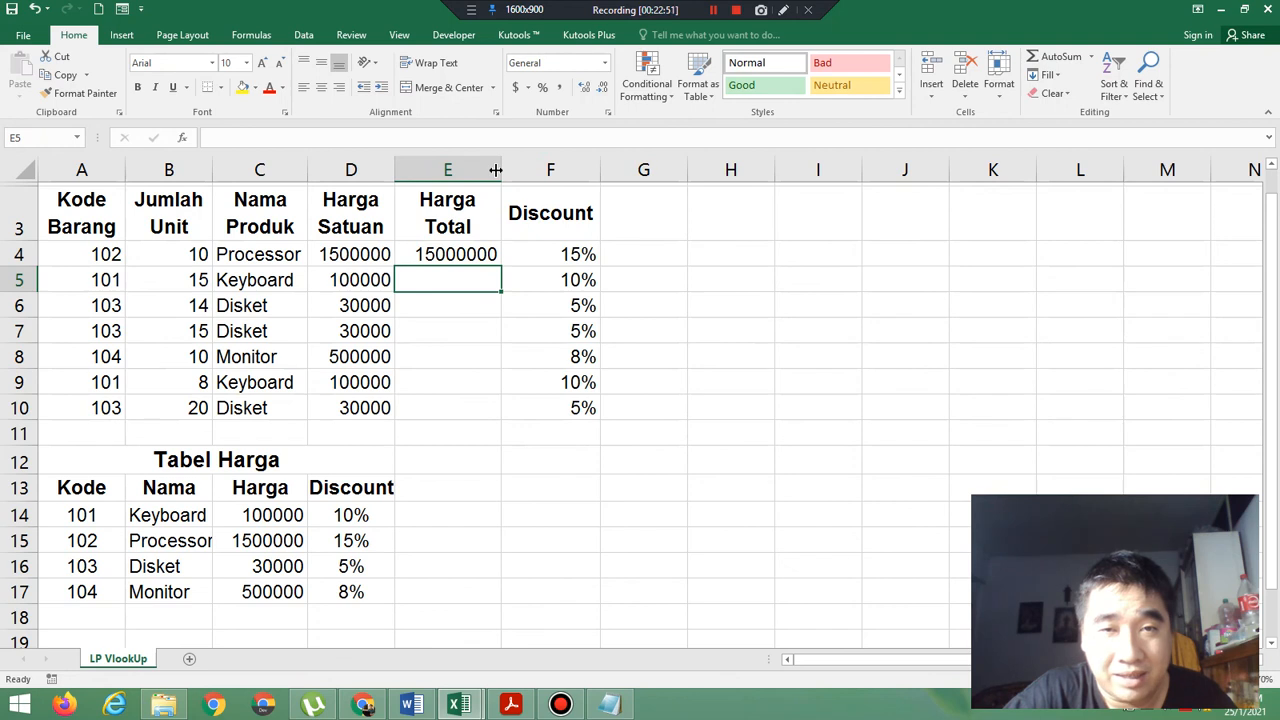
click(492, 254)
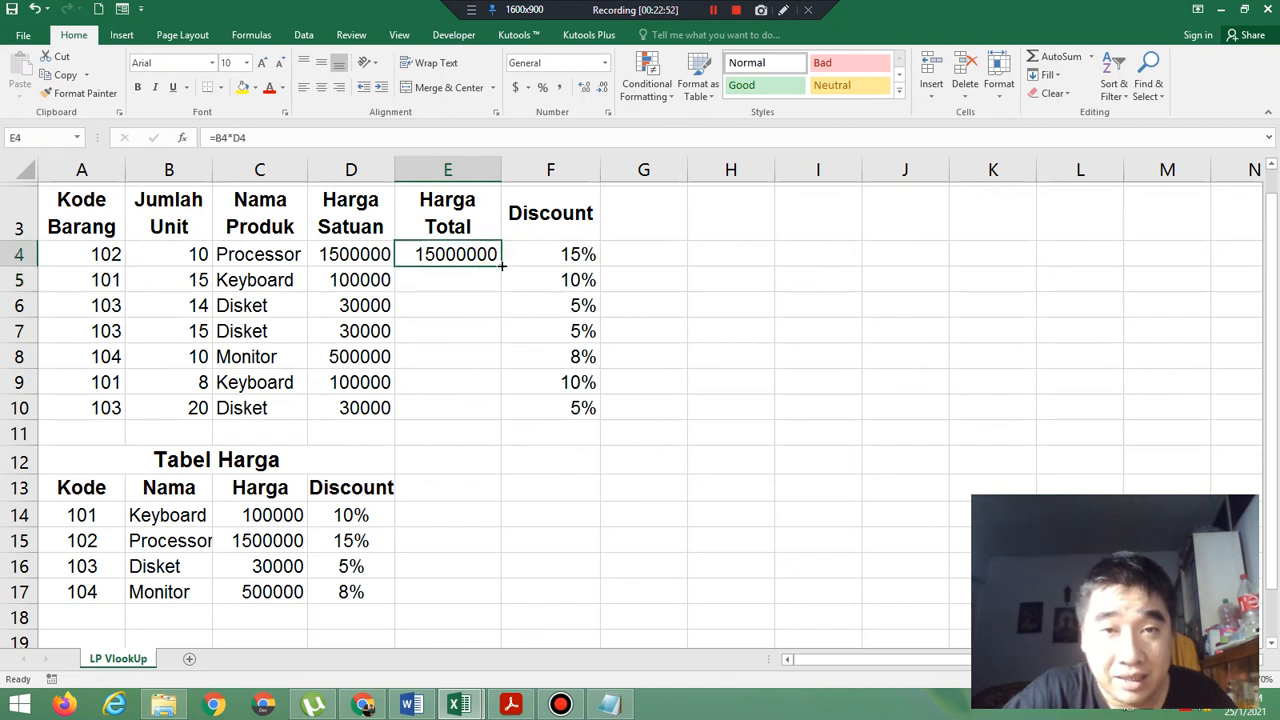
drag(501, 265, 499, 417)
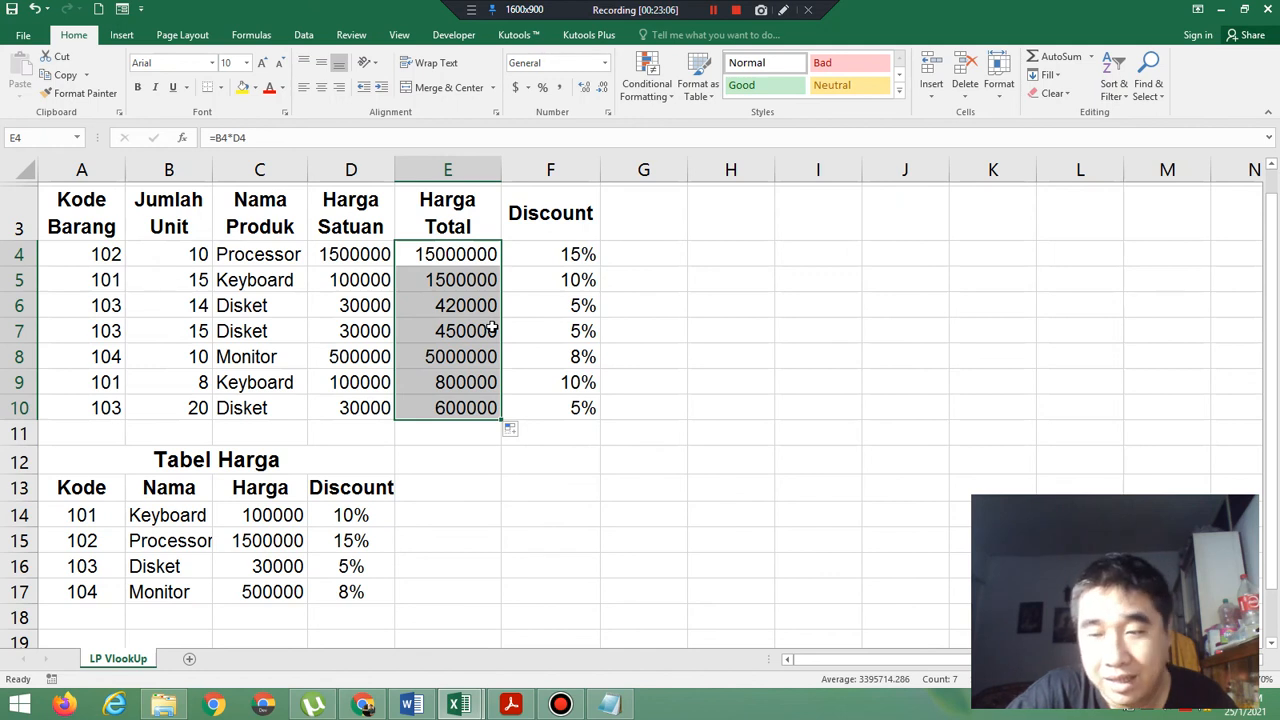
Clear the Harga Total formulas in E4:E10 and start a new E4 formula as =Product(B4, using the Jumlah Unit cell.
key(Delete)
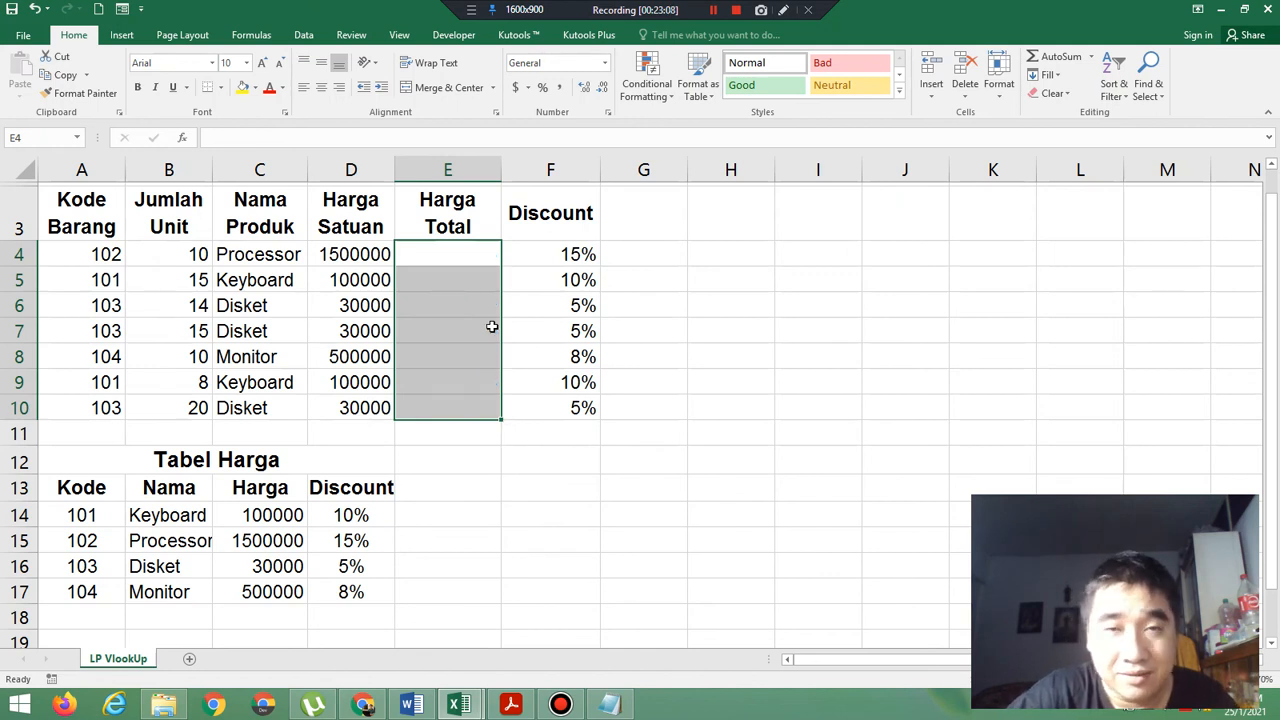
click(438, 257)
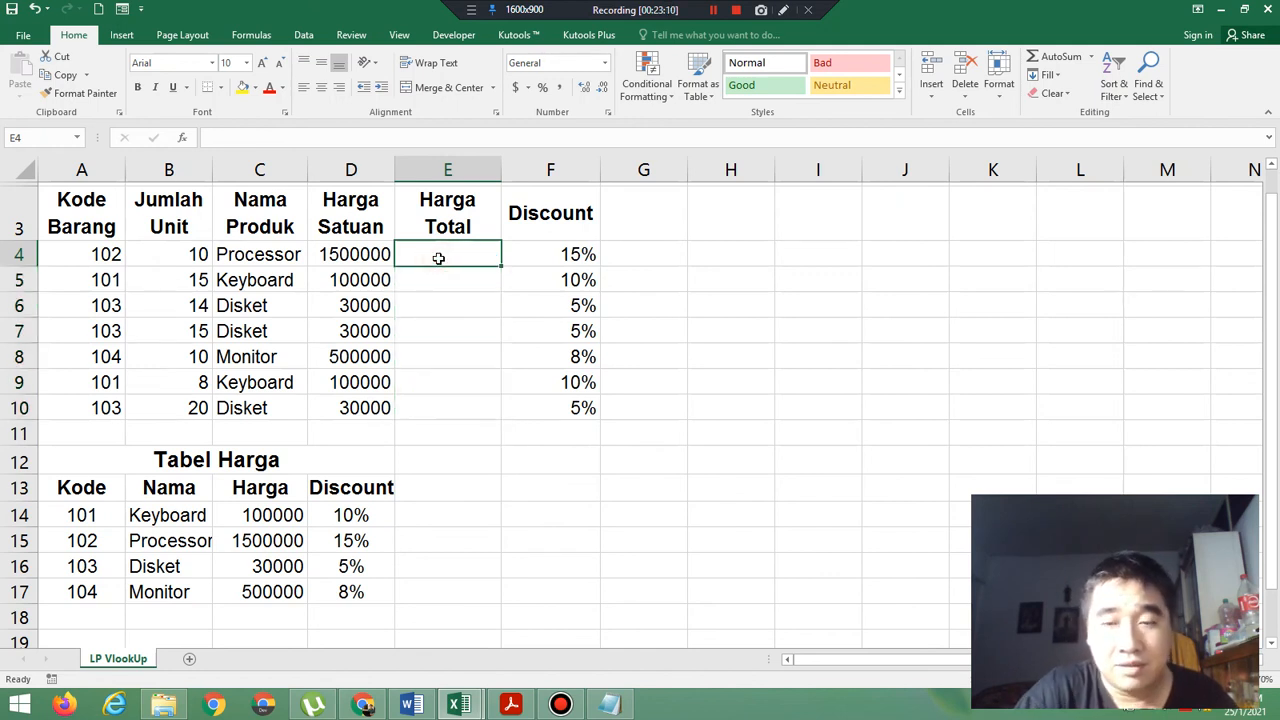
text(=)
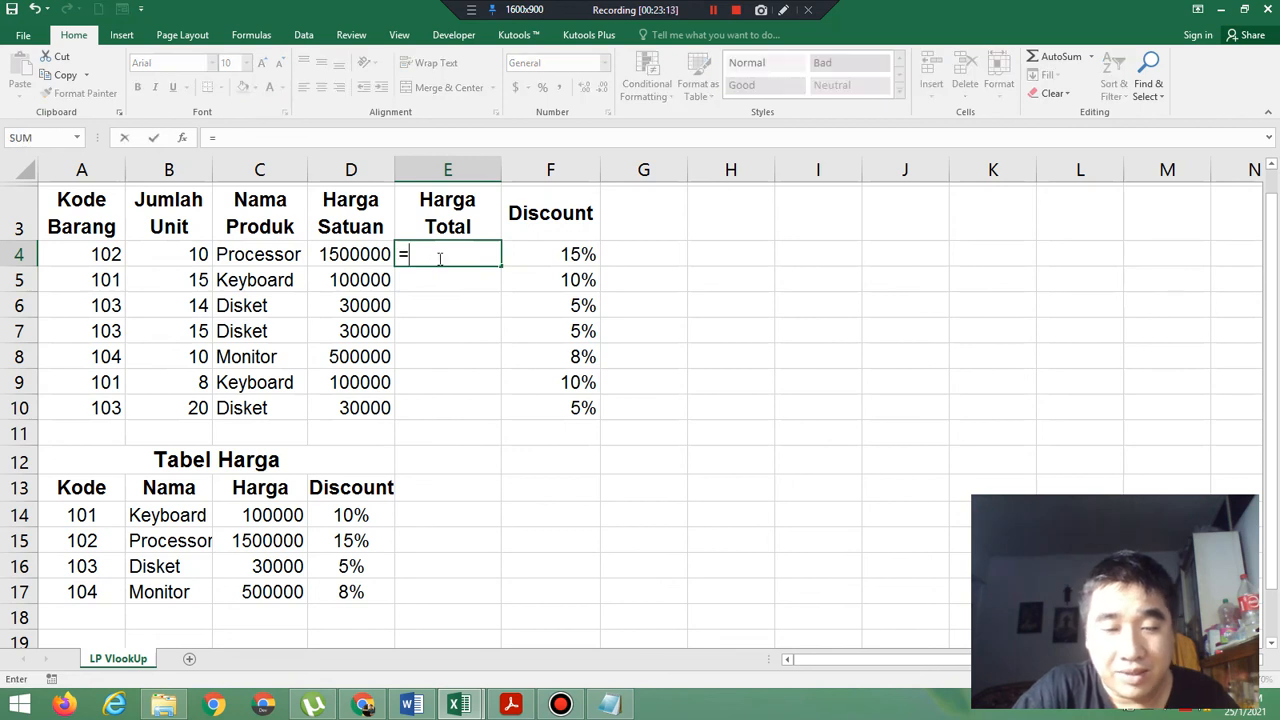
text(Product()
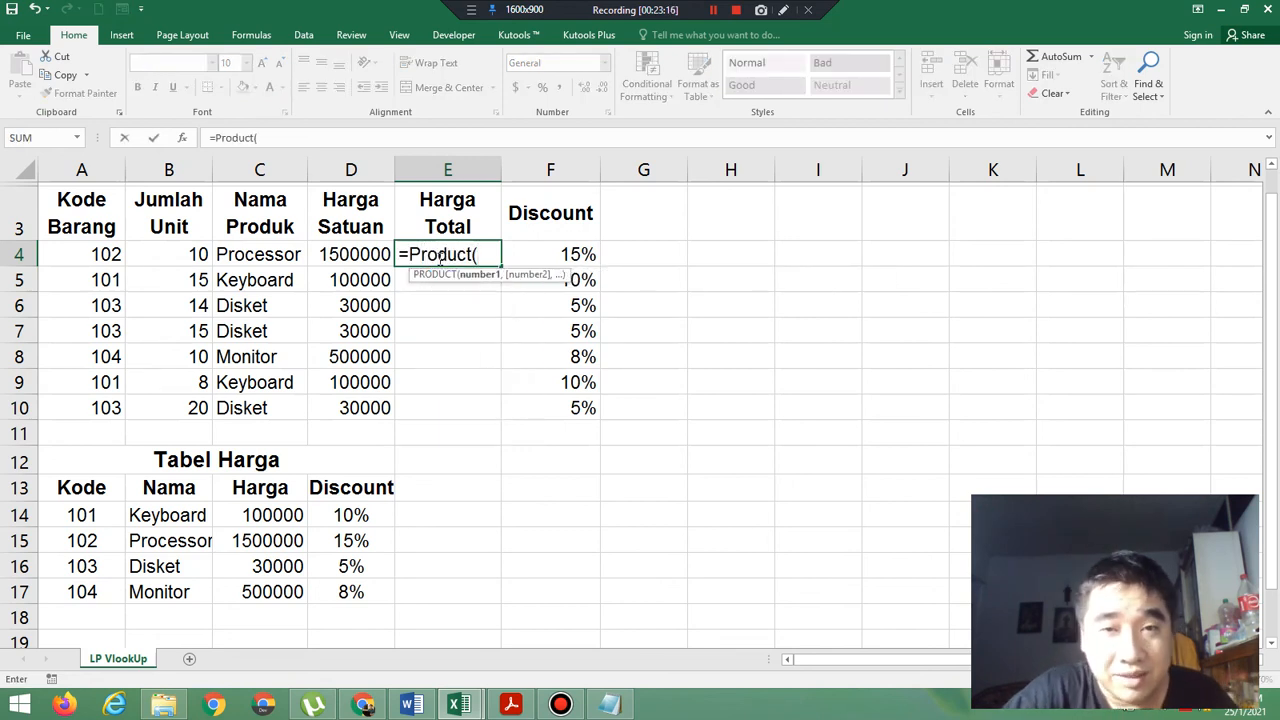
click(178, 257)
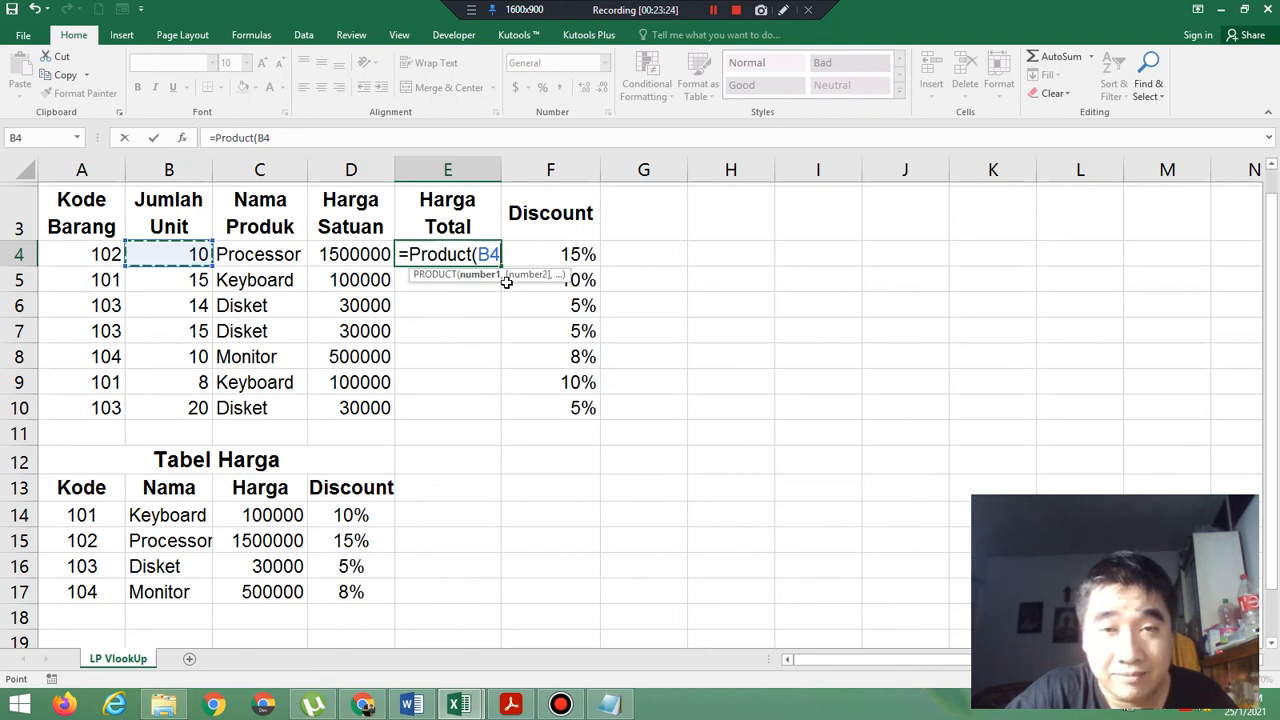
text(,)
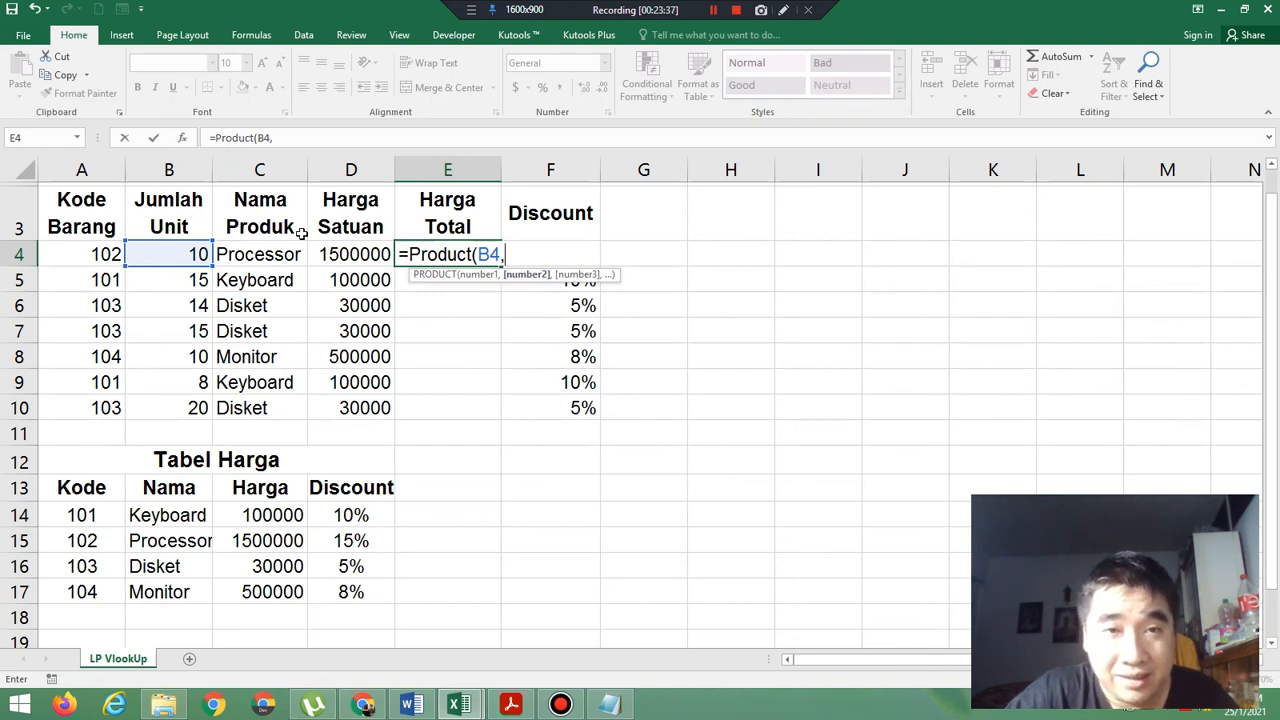
Complete the E4 formula with the Harga Satuan cell D4 as second factor, and fill it down the Harga Total column to E10.
click(340, 253)
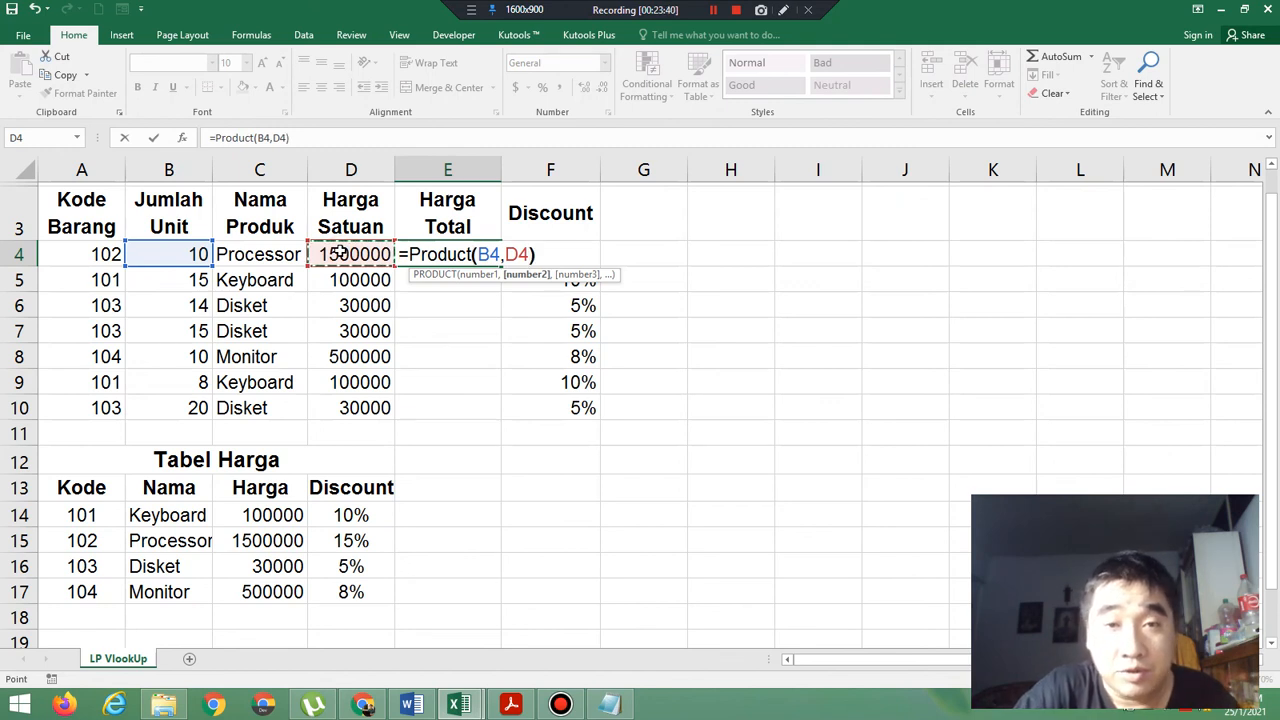
text())
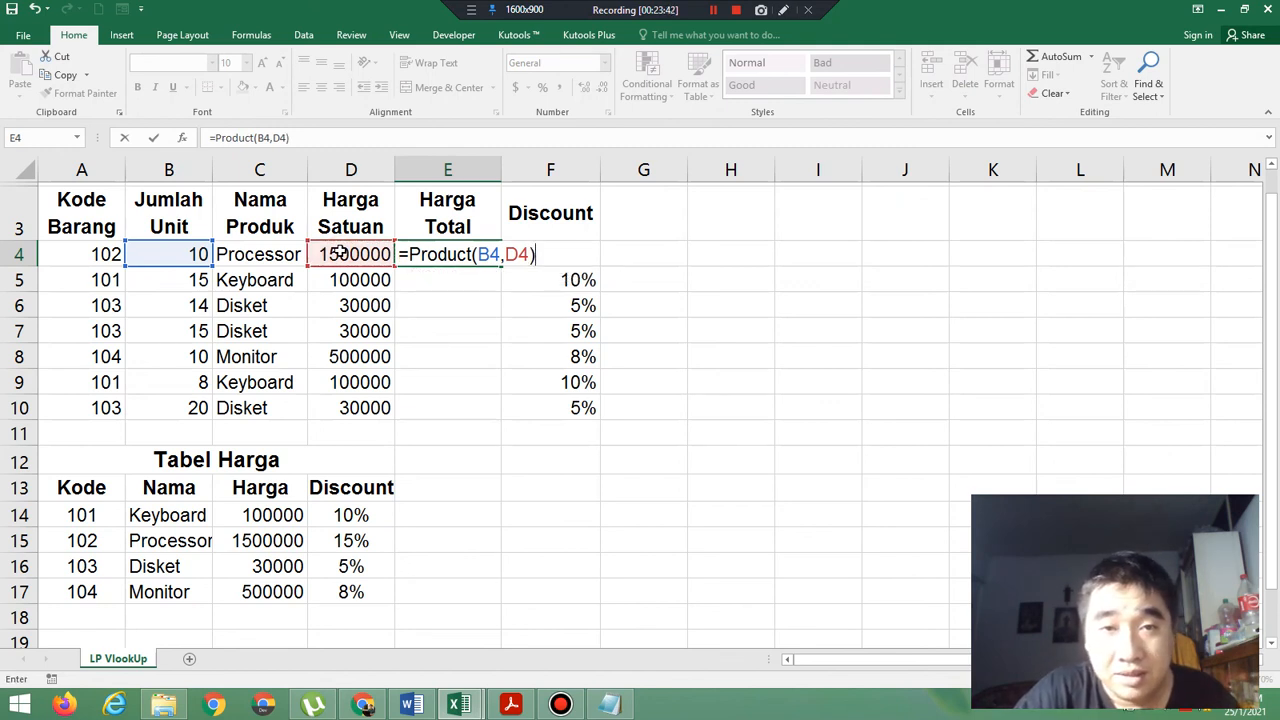
key(Return)
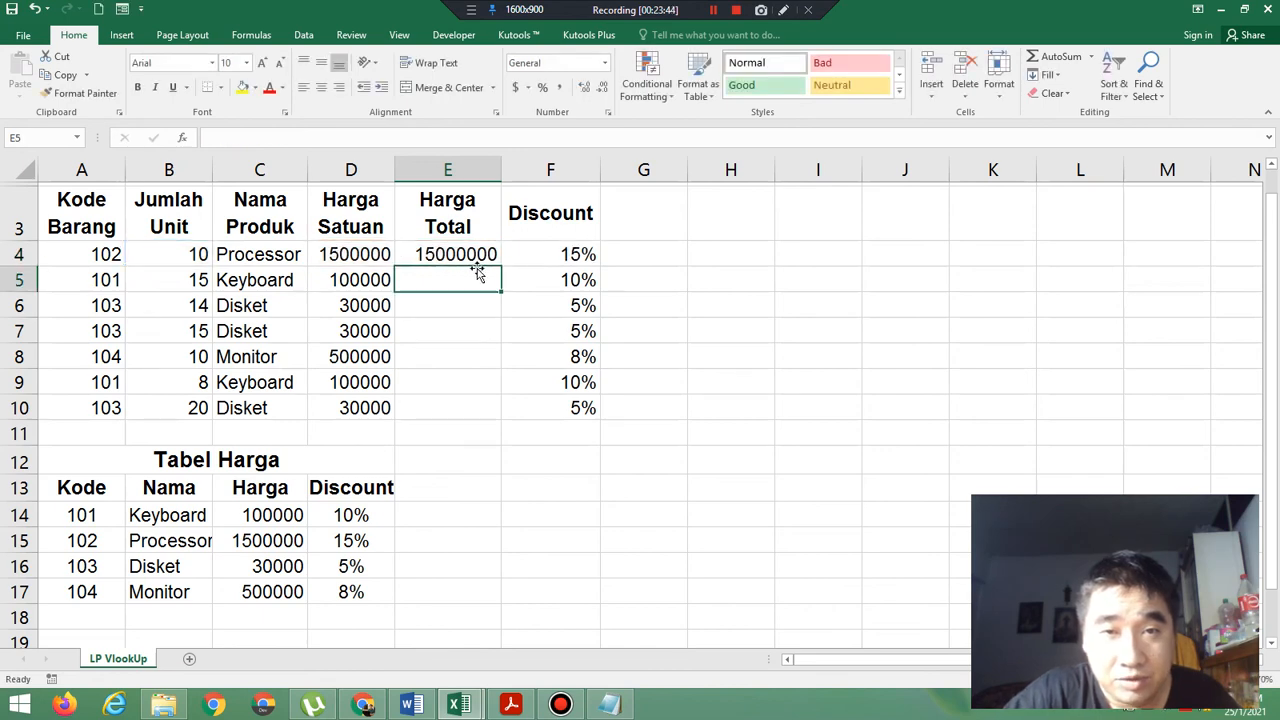
click(465, 256)
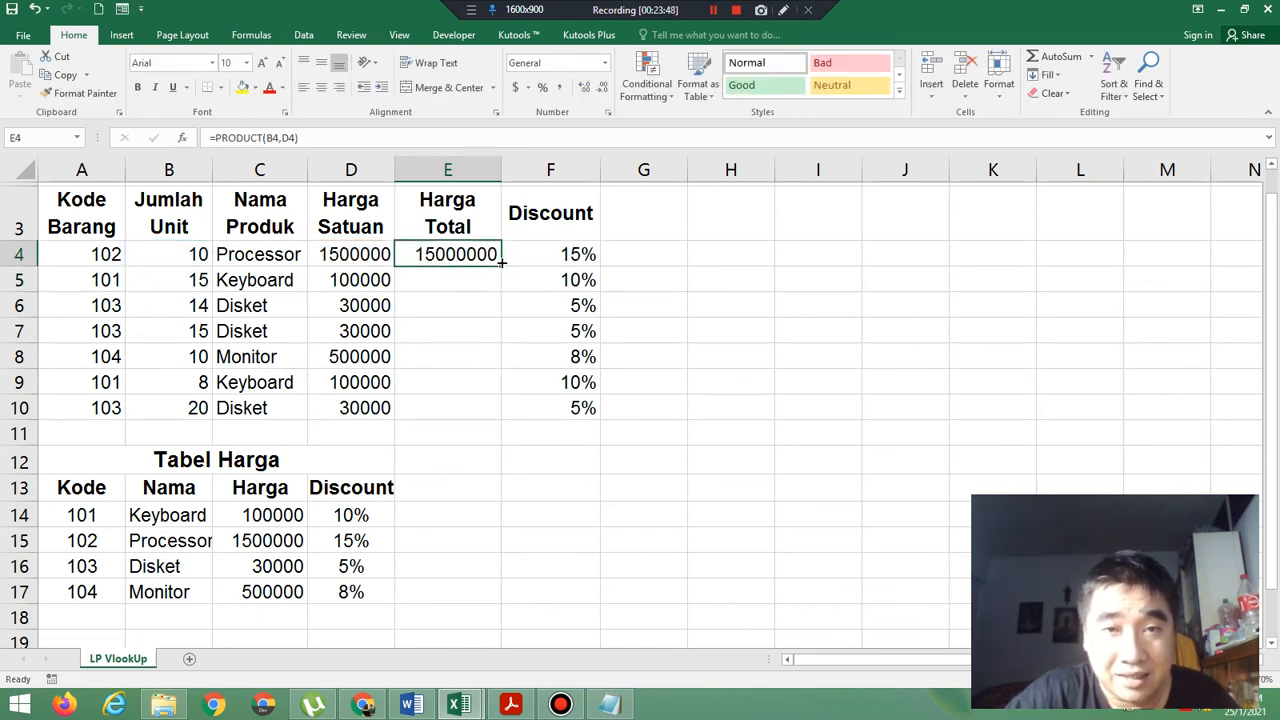
drag(502, 261, 506, 416)
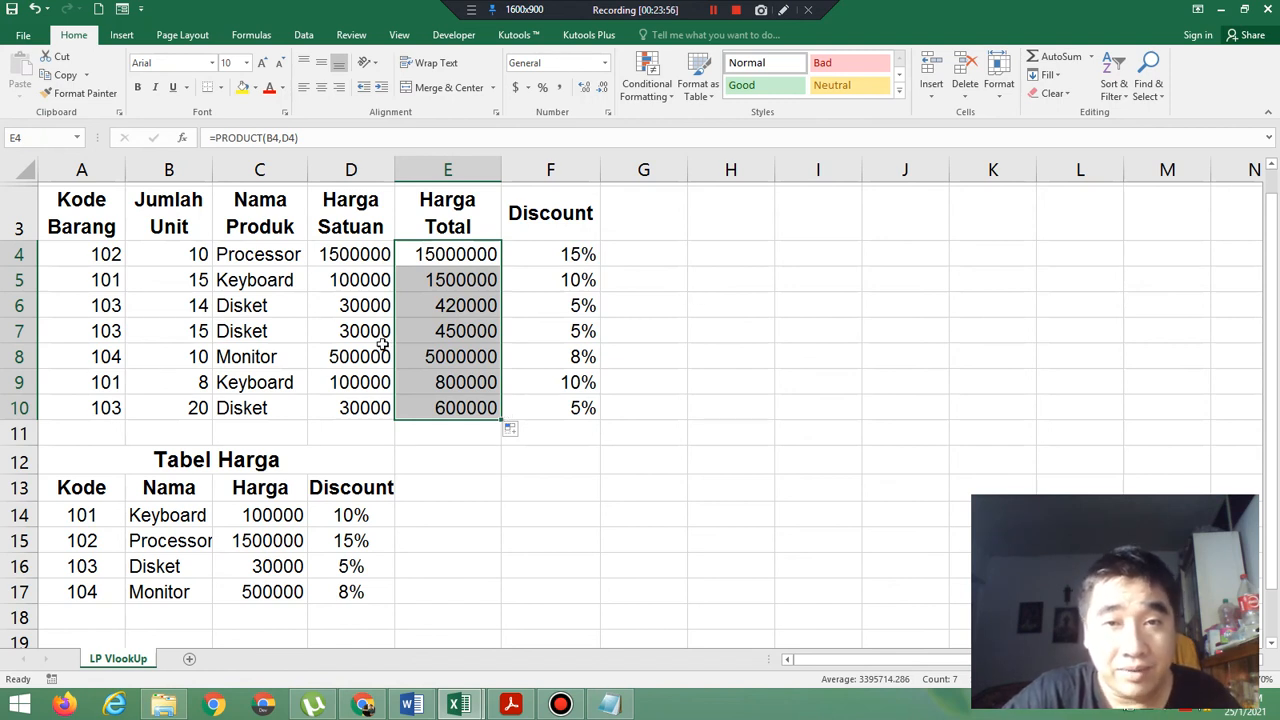
Apply All Borders to the Daftar Penjualan table in A3:F10.
click(93, 215)
drag(93, 215, 531, 404)
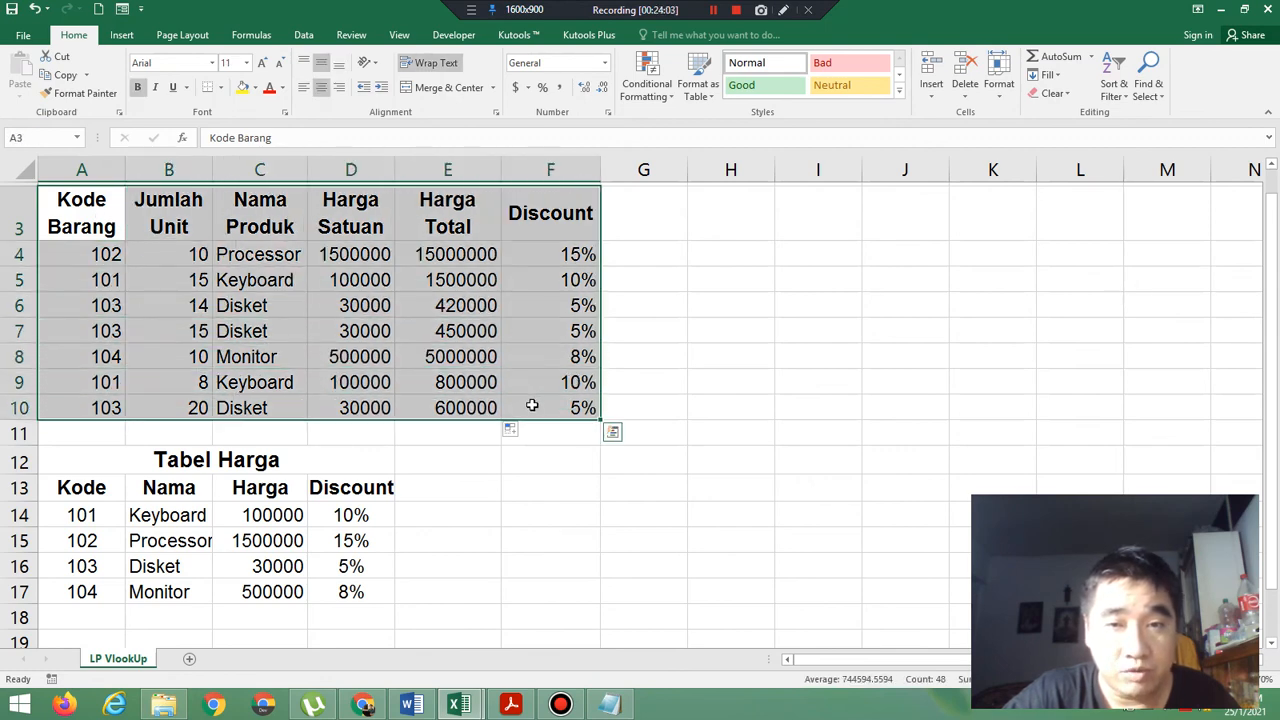
click(221, 88)
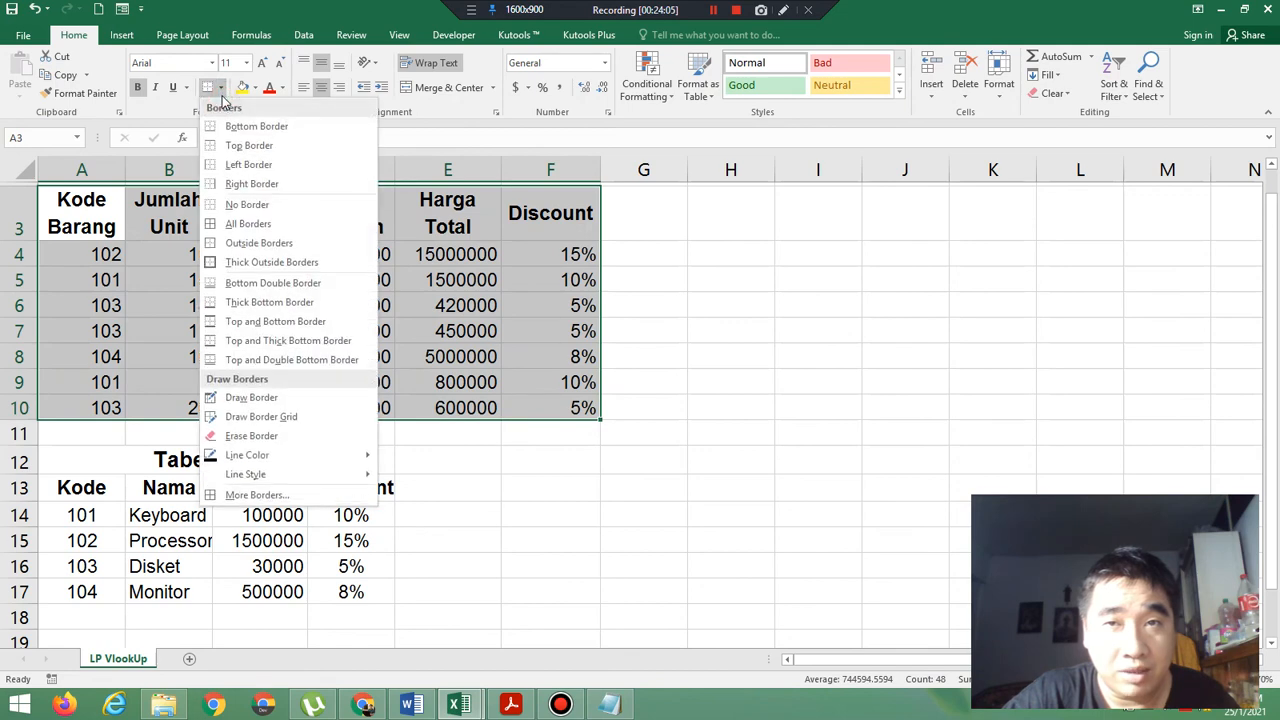
click(270, 224)
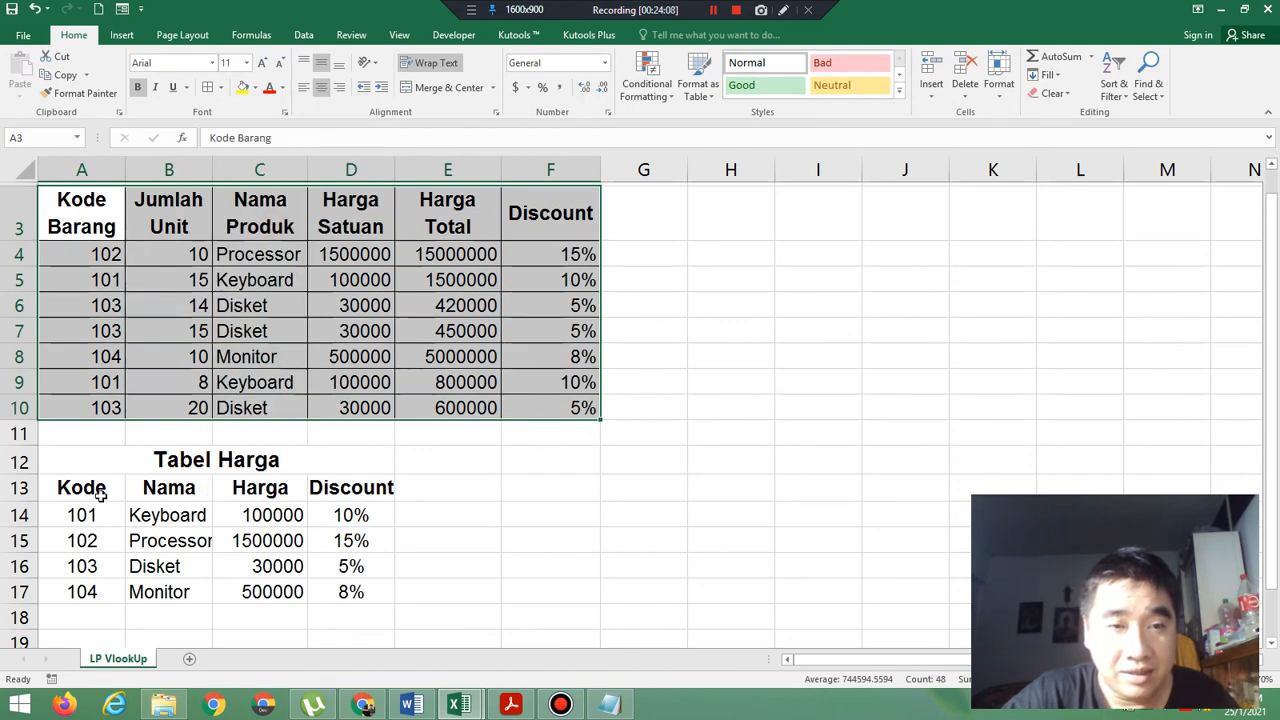
Apply All Borders to the Tabel Harga table in A13:D17 and deselect it.
drag(82, 489, 338, 592)
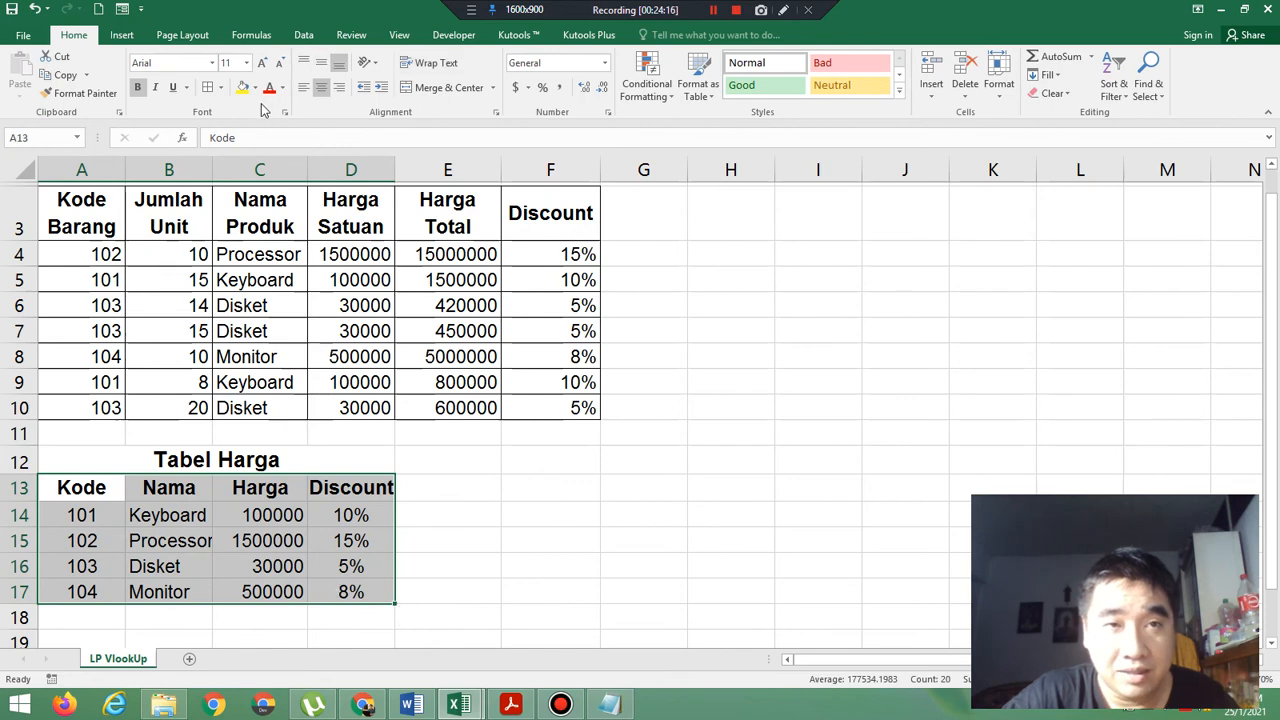
click(223, 89)
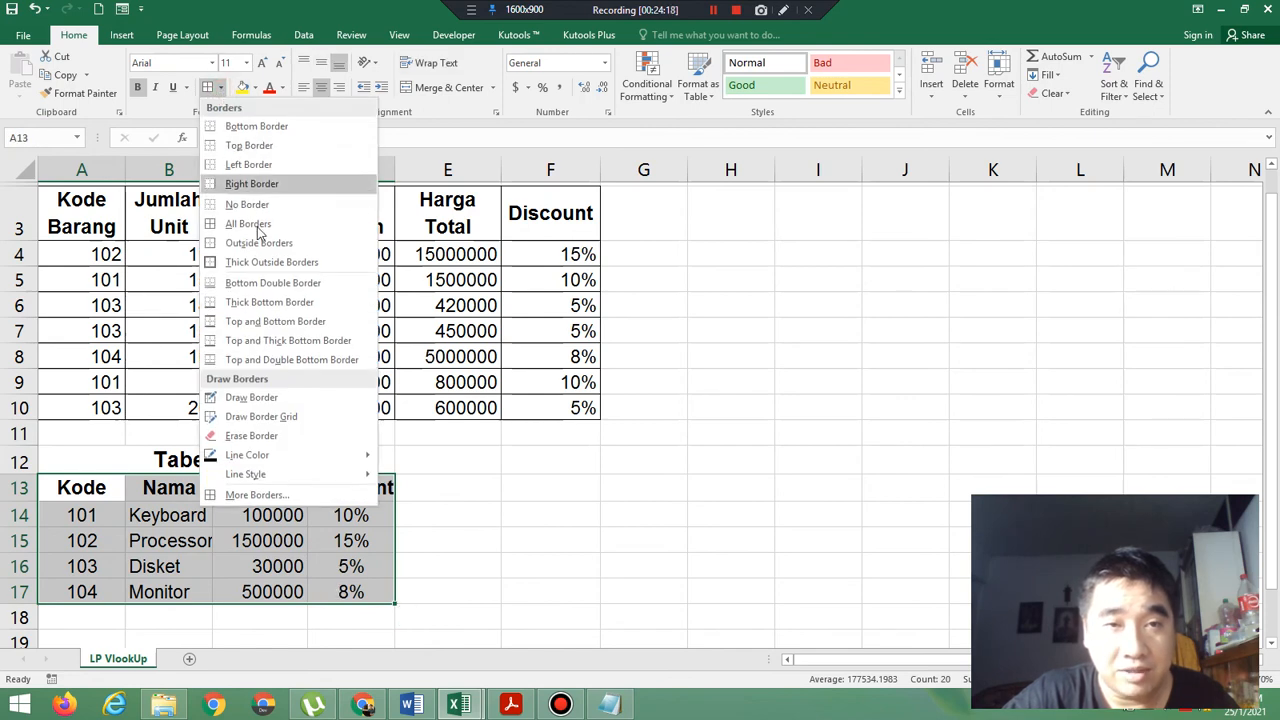
click(258, 226)
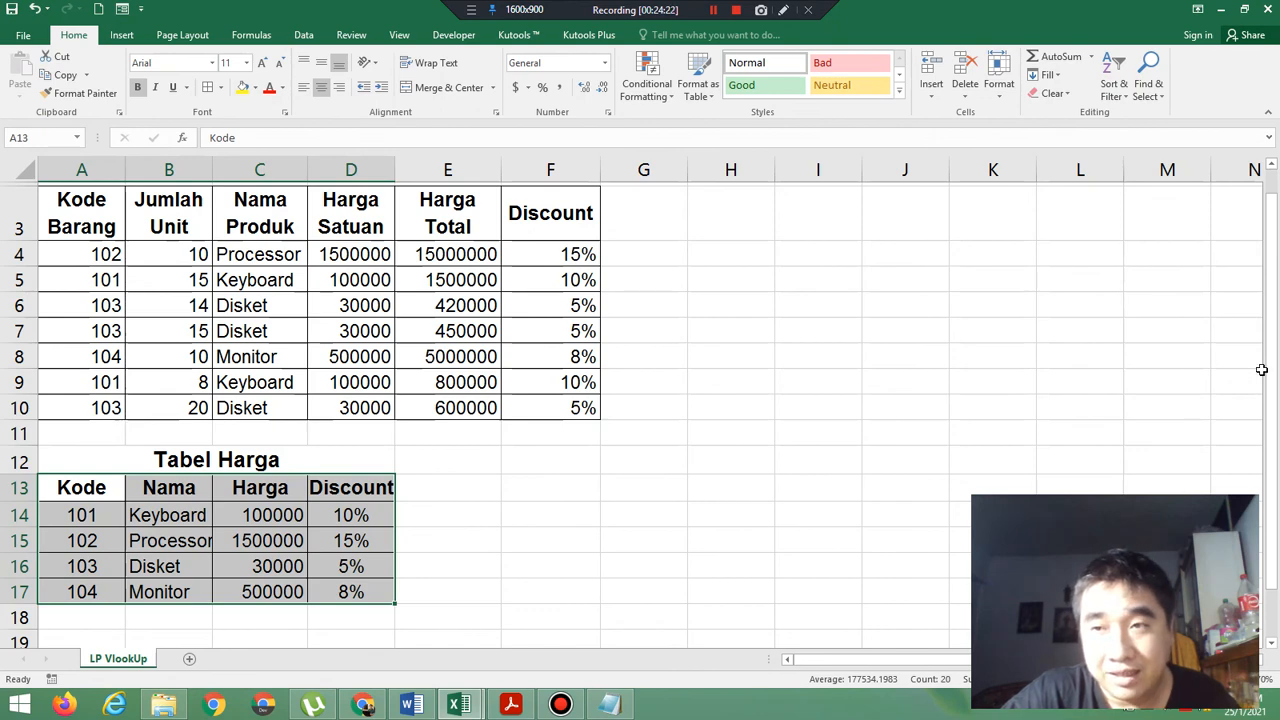
drag(1268, 372, 1268, 362)
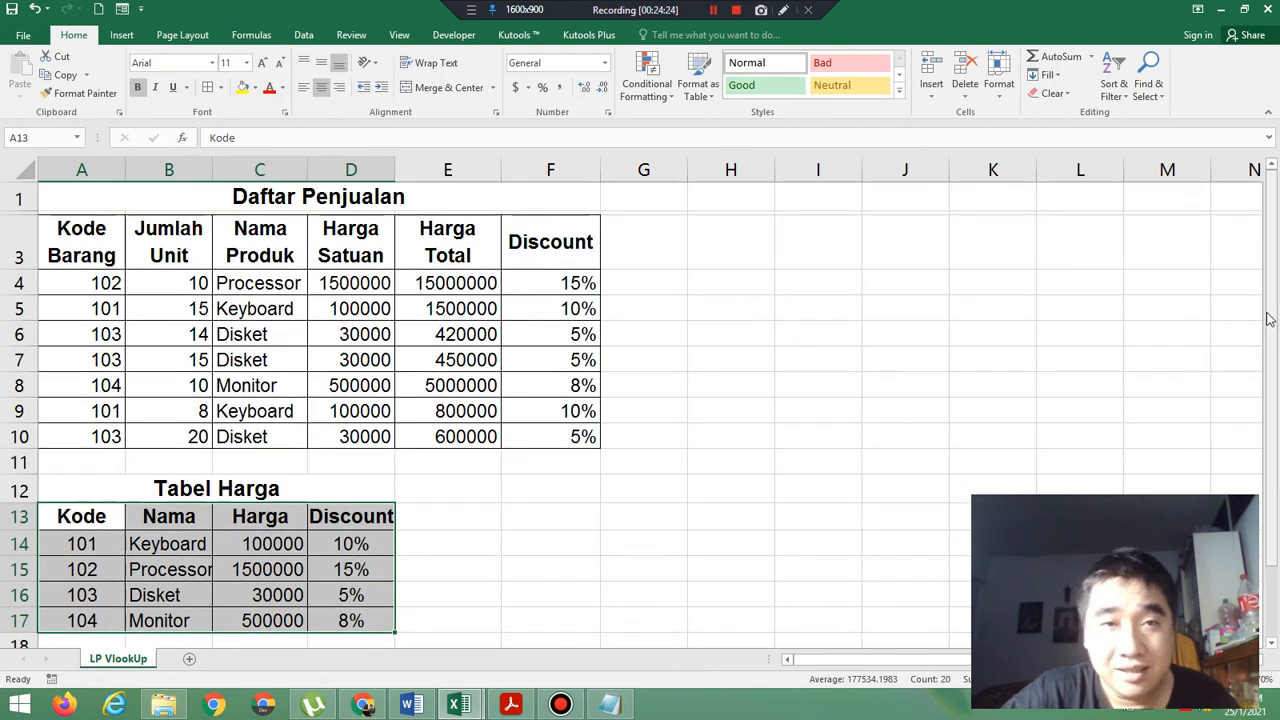
click(815, 428)
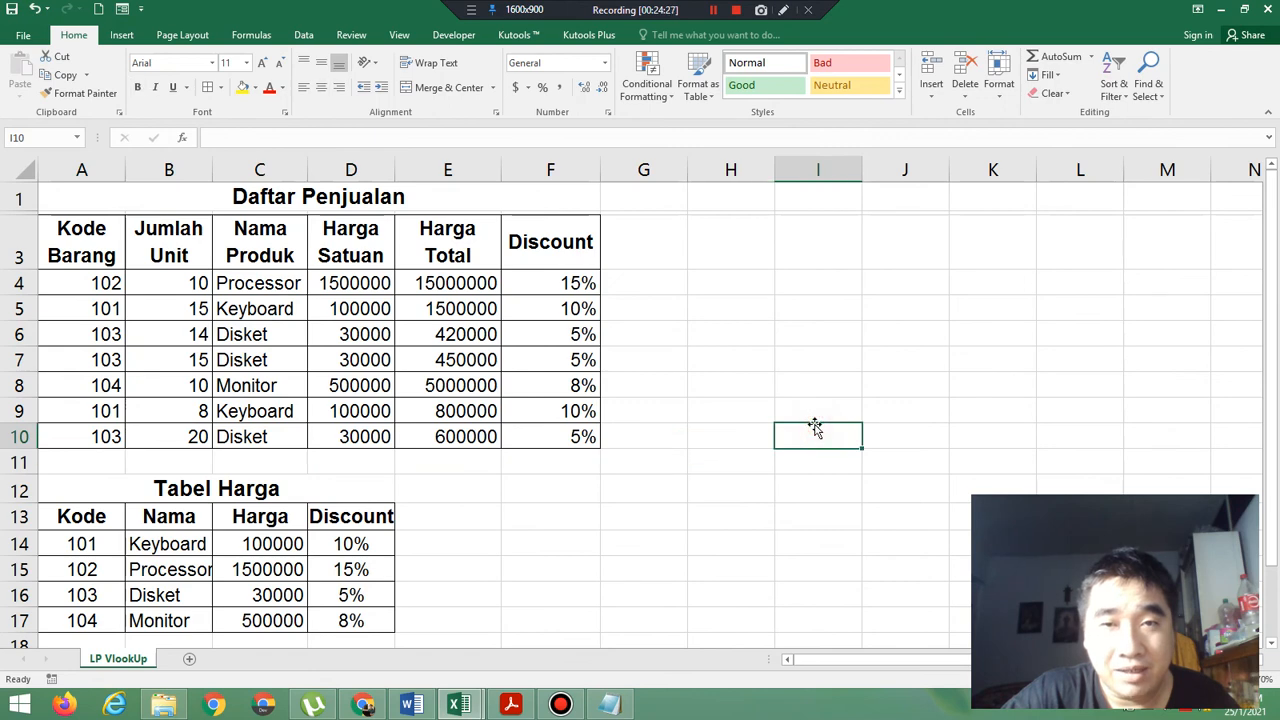